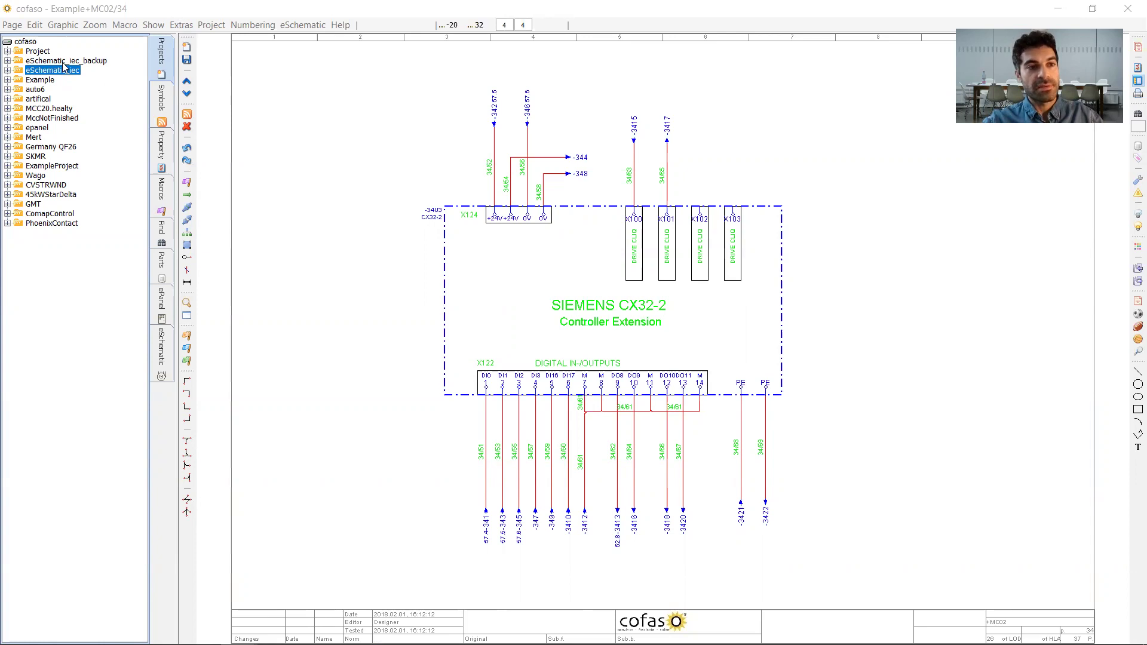
left_click(12, 25)
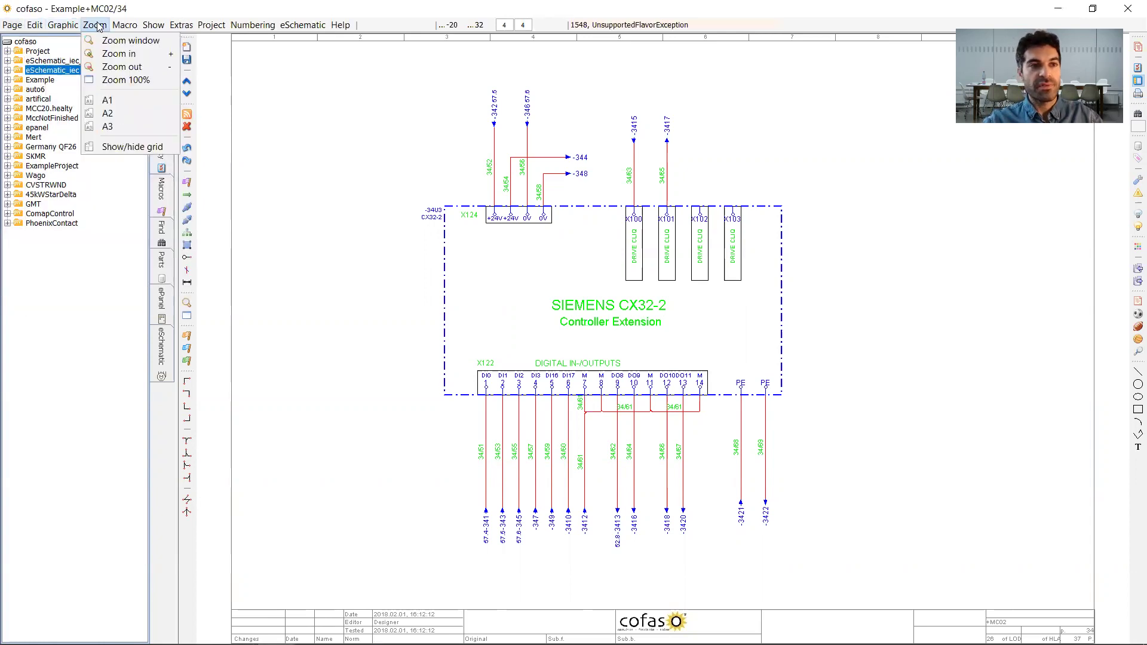
mouse_move(132, 28)
mouse_move(181, 25)
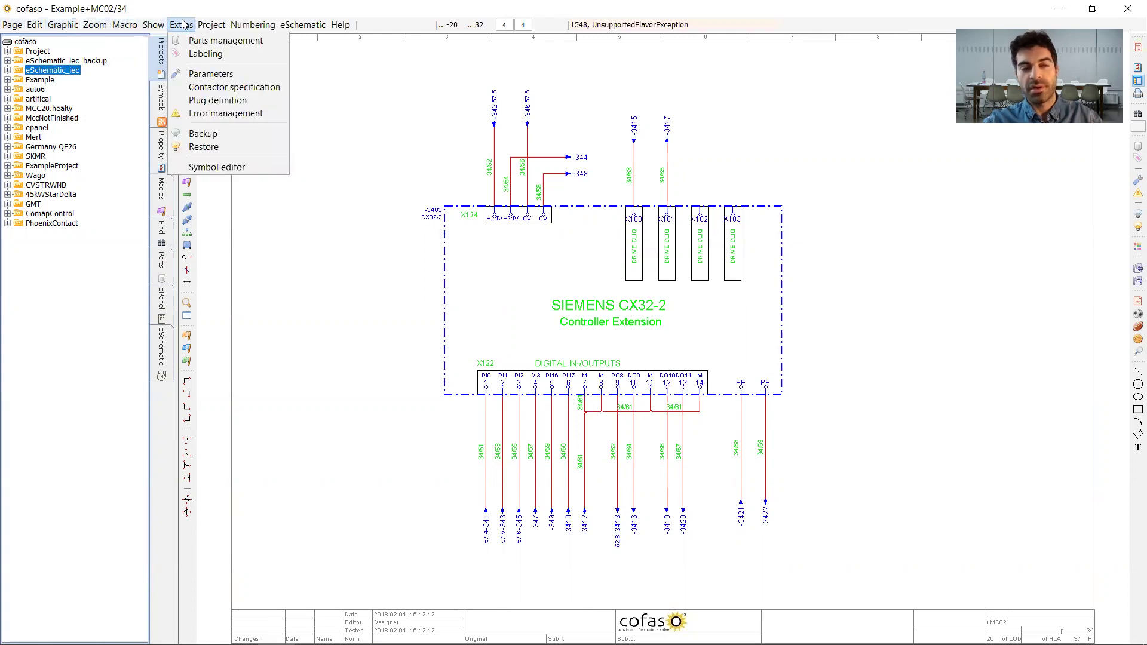
mouse_move(253, 25)
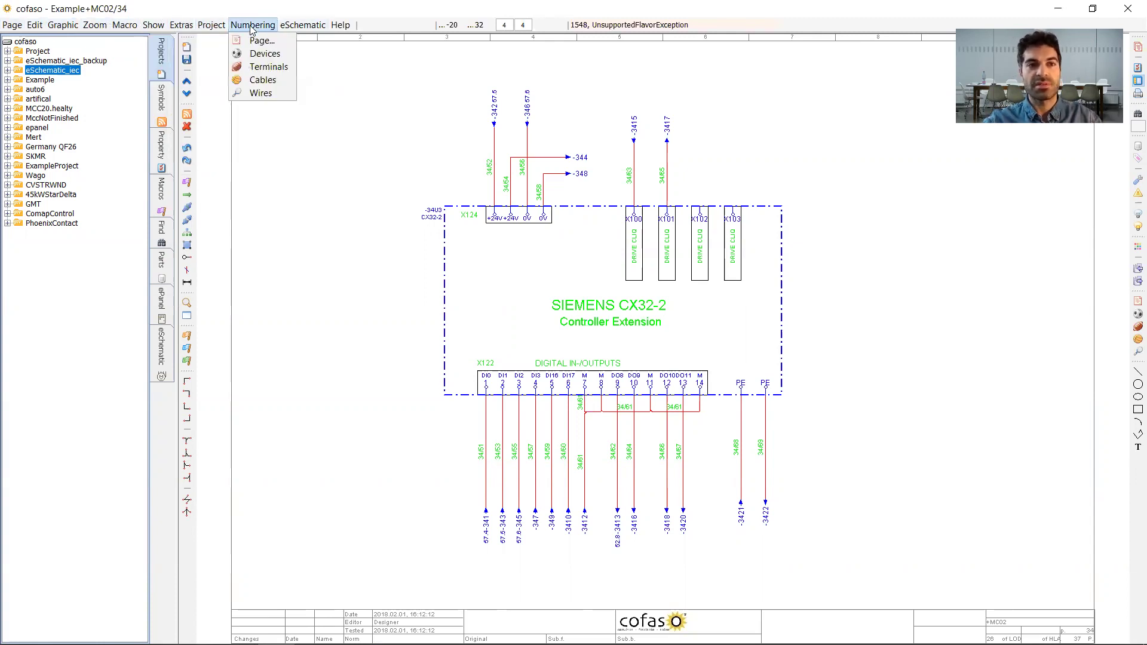
left_click(310, 155)
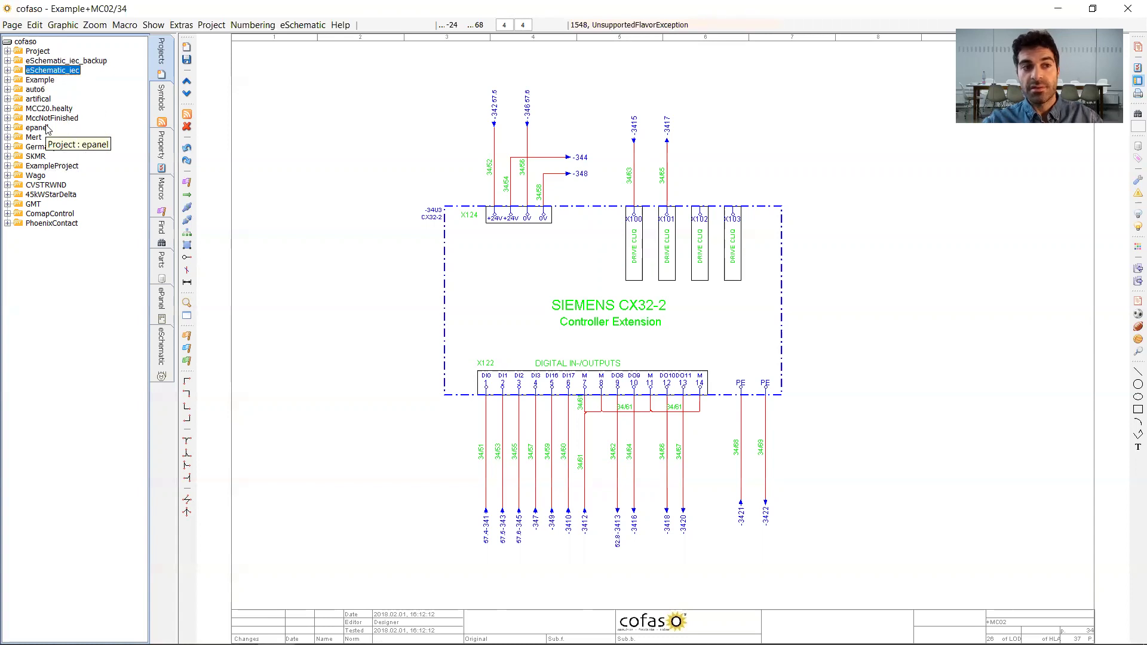
- Start a new project under the cofaso root, name it Examplecofaso and choose the 1 level project structure
left_click(25, 43)
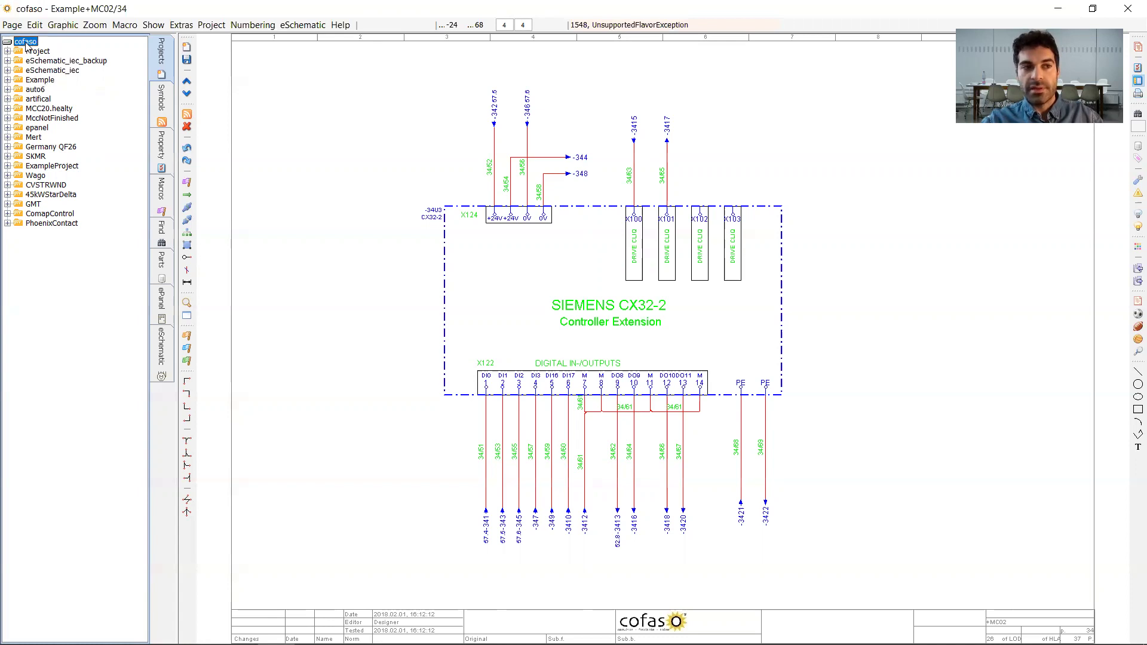
left_click(187, 46)
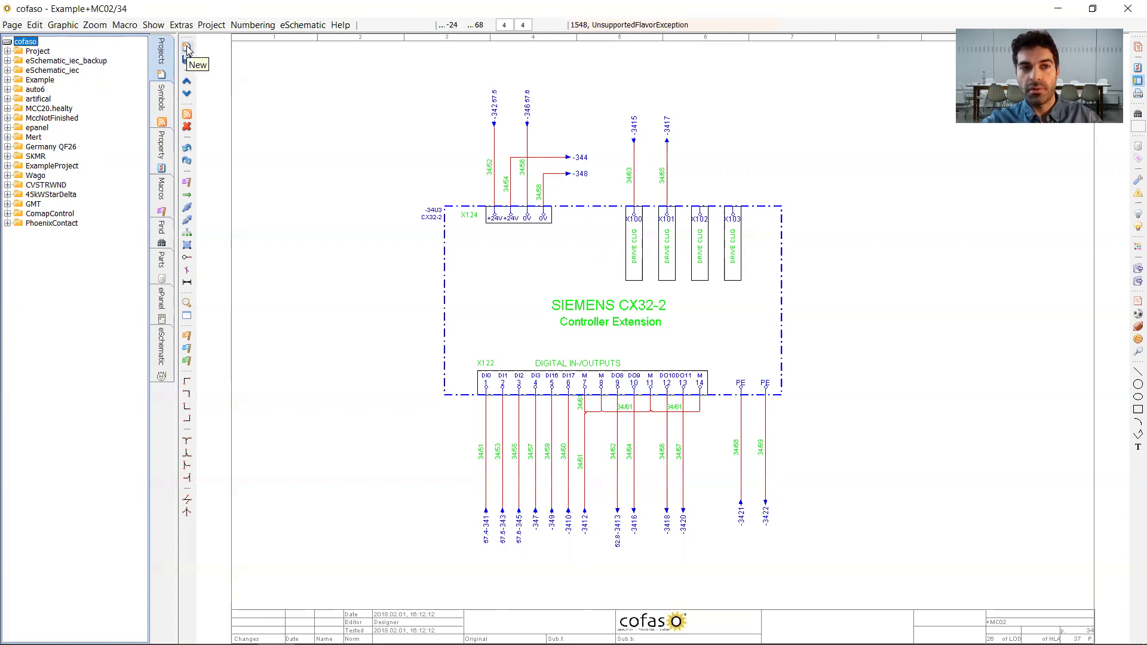
left_click(187, 48)
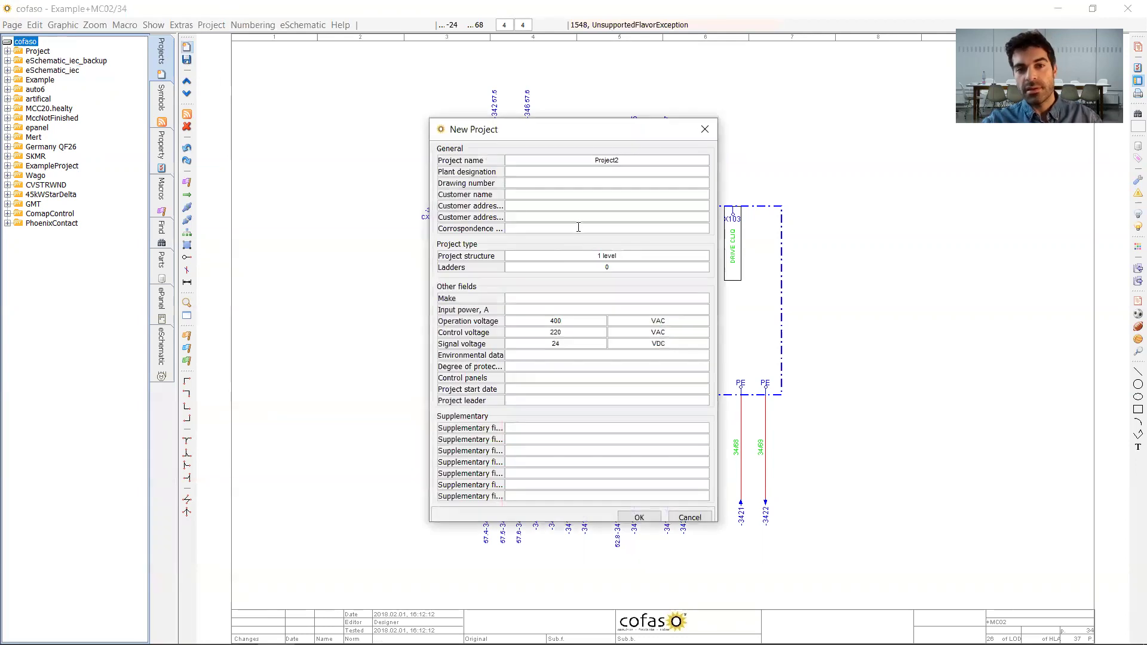
left_click_drag(595, 133, 584, 92)
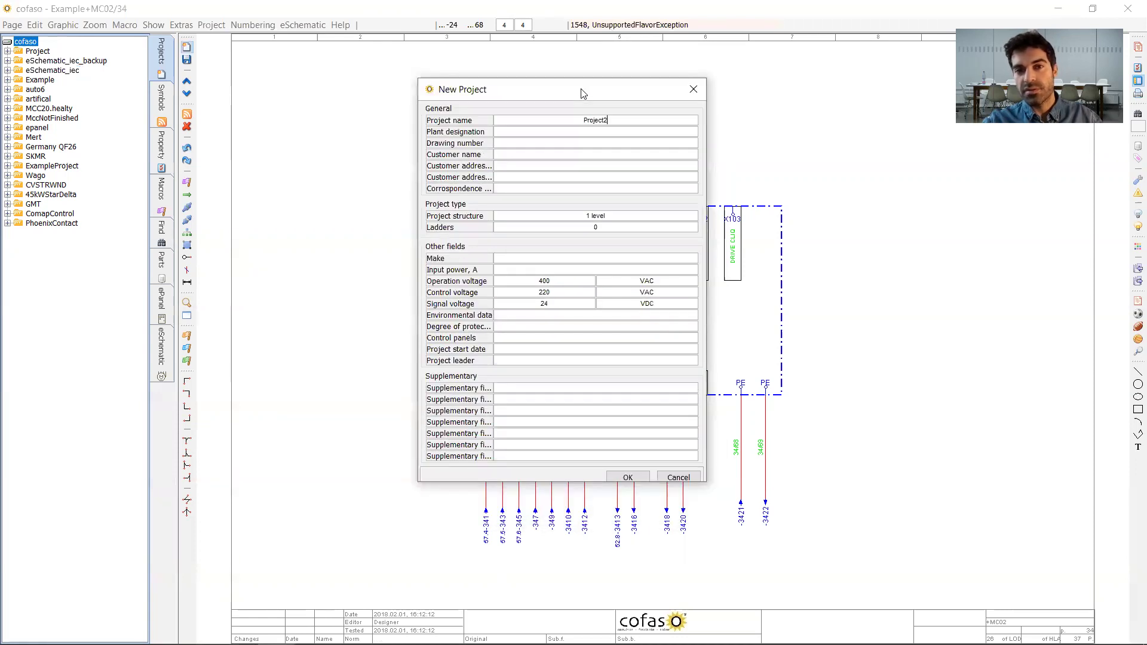
double_click(587, 121)
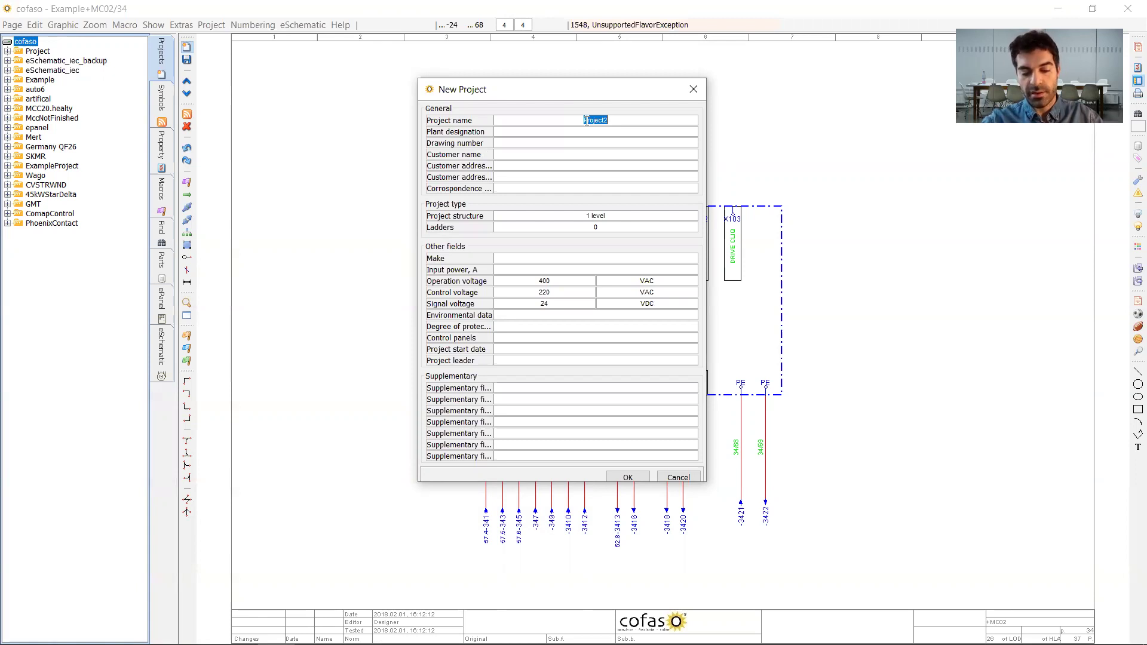
type("Examplecofaso")
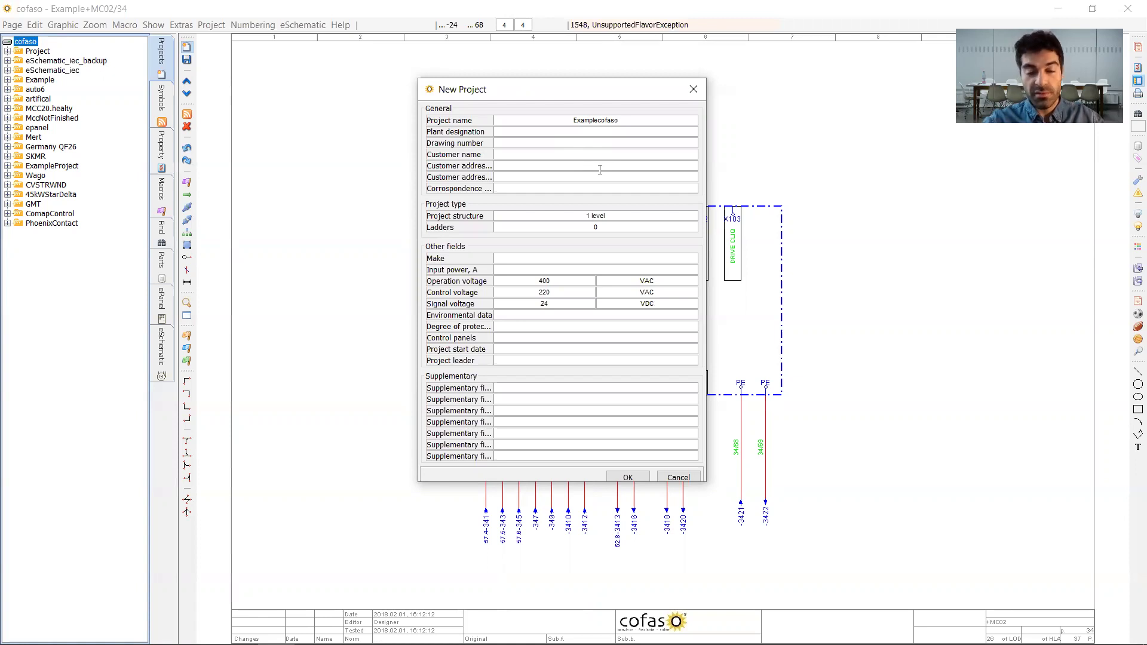
left_click(504, 218)
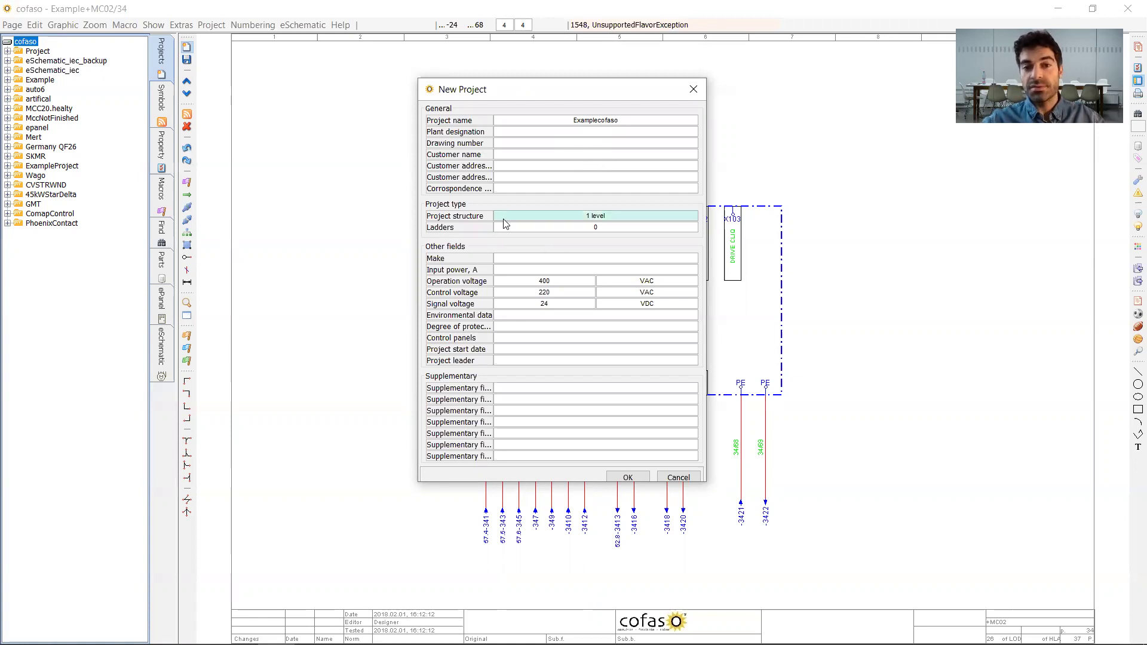
left_click(546, 216)
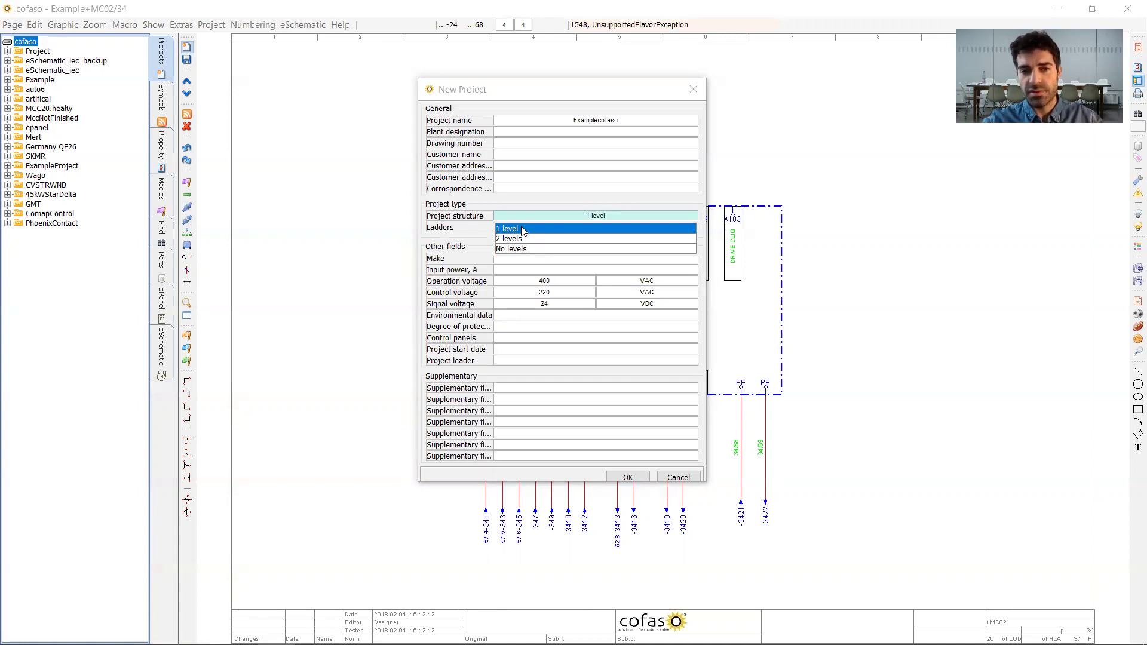
left_click(522, 229)
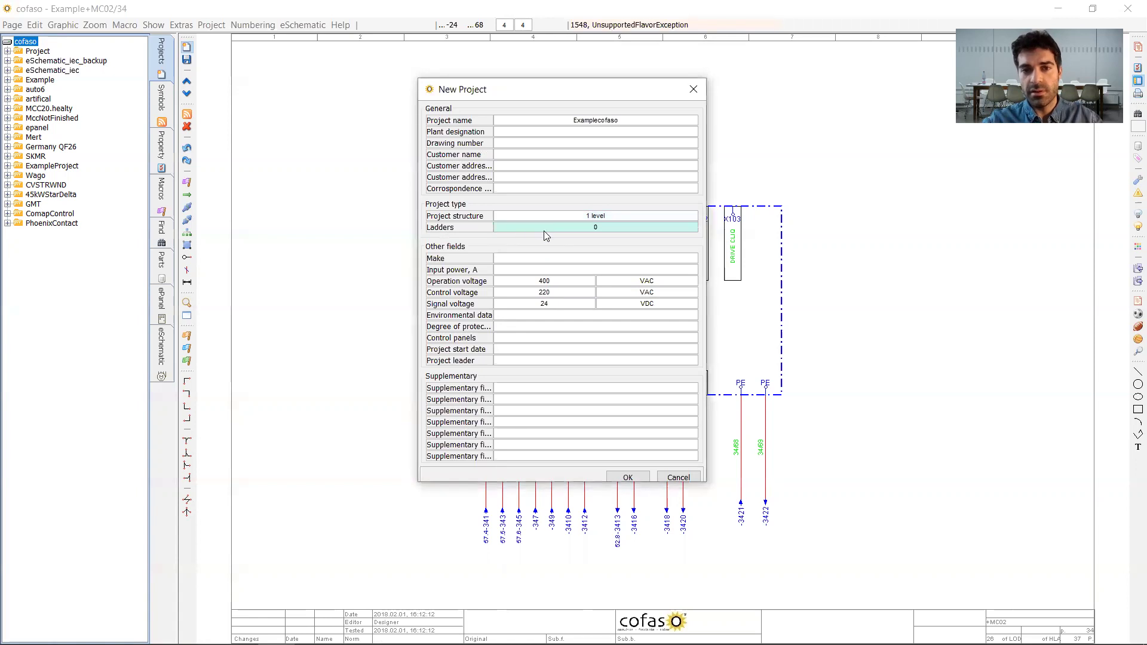
- Set the new project's operation voltage to 230
left_click(546, 284)
type("220")
key("BackSpace")
key("BackSpace")
type("30")
left_click(546, 286)
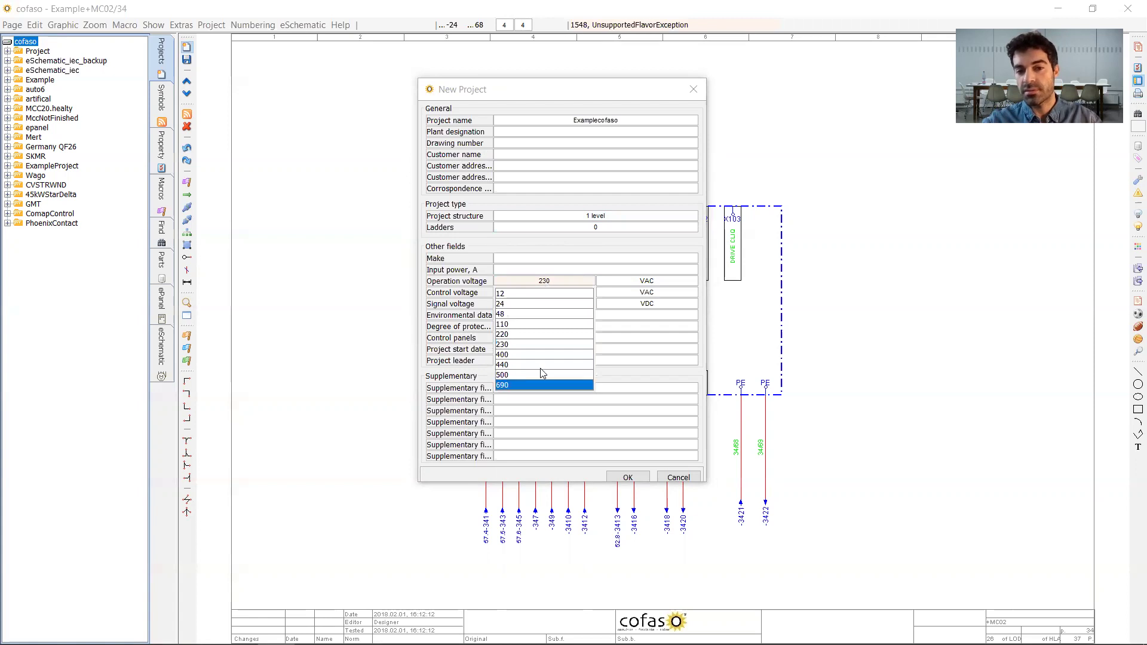
left_click(540, 345)
- Set the control voltage to 48 VDC and create the Examplecofaso project
left_click(549, 292)
type("48")
left_click(639, 297)
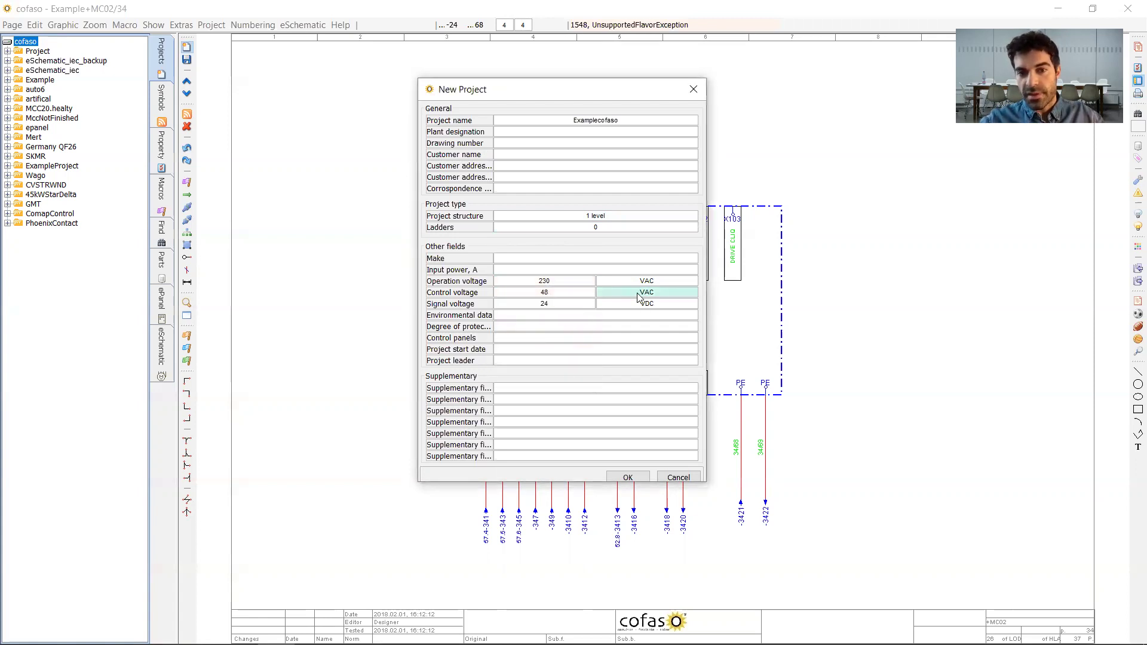
scroll(637, 294, "down", 1)
scroll(637, 294, "up", 2)
scroll(637, 294, "down", 2)
scroll(637, 294, "up", 2)
scroll(637, 294, "down", 2)
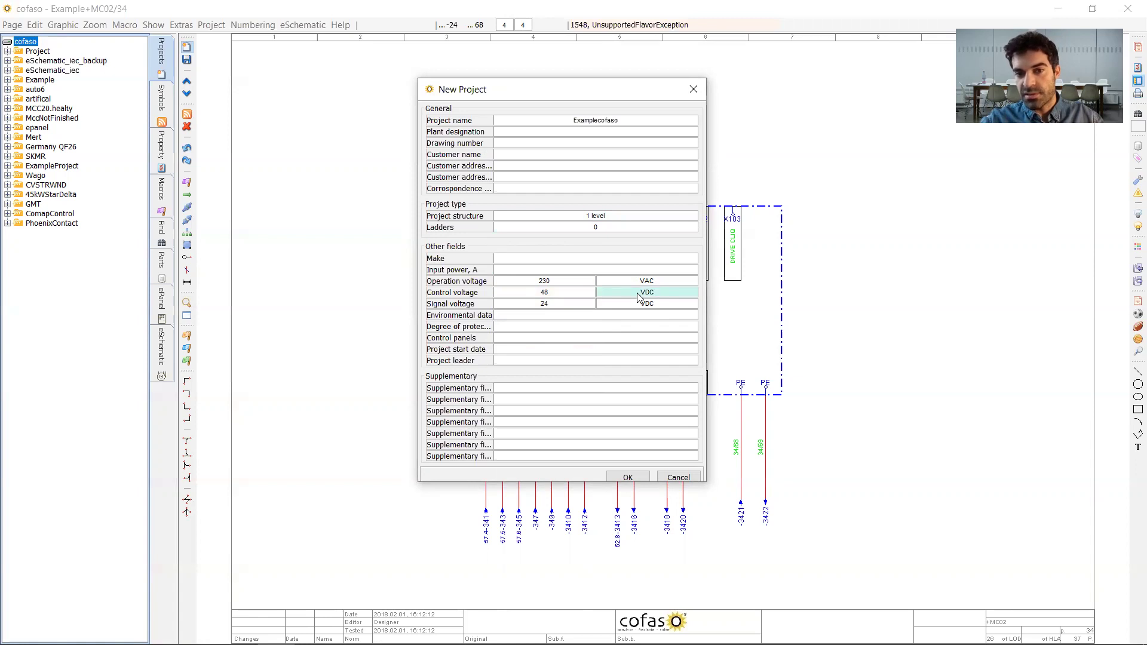
left_click(624, 477)
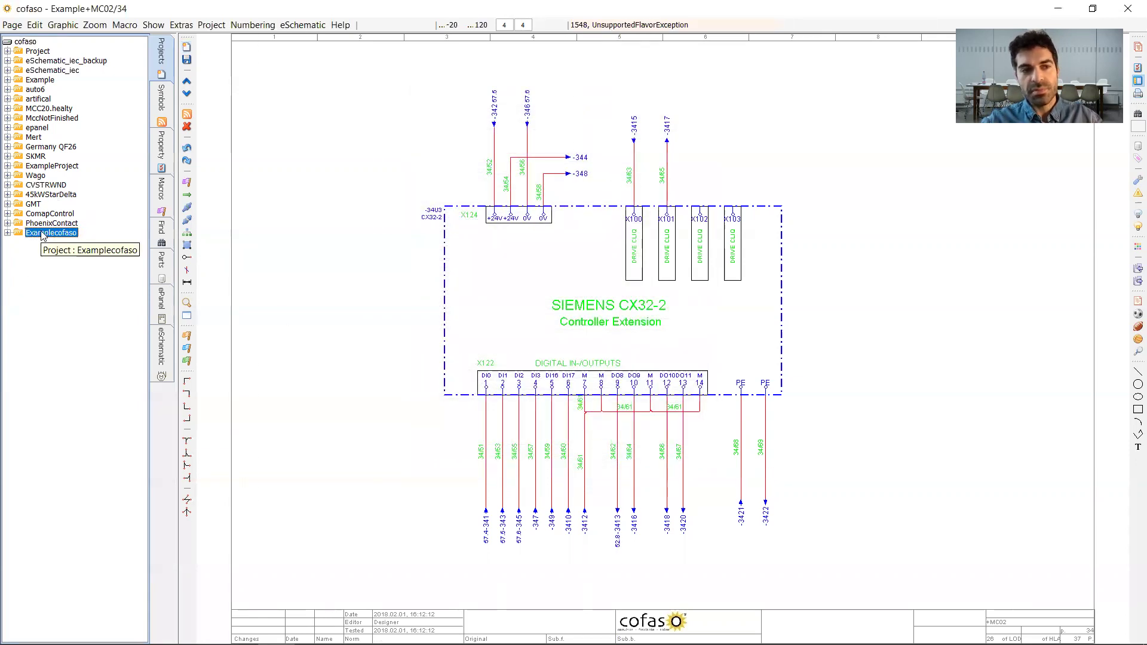
- Add a new location to the Examplecofaso project
left_click(187, 49)
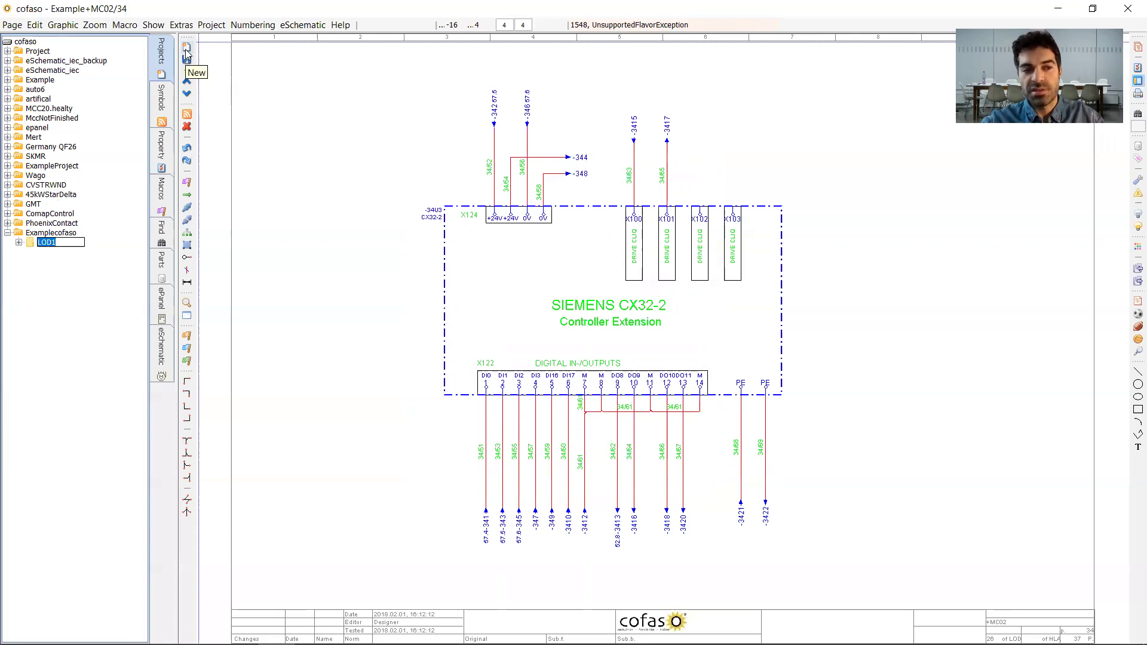
left_click(187, 48)
left_click(43, 242)
- Rename the new location in Examplecofaso as MCC1 and expand it in the project tree
double_click(51, 245)
left_click(51, 244)
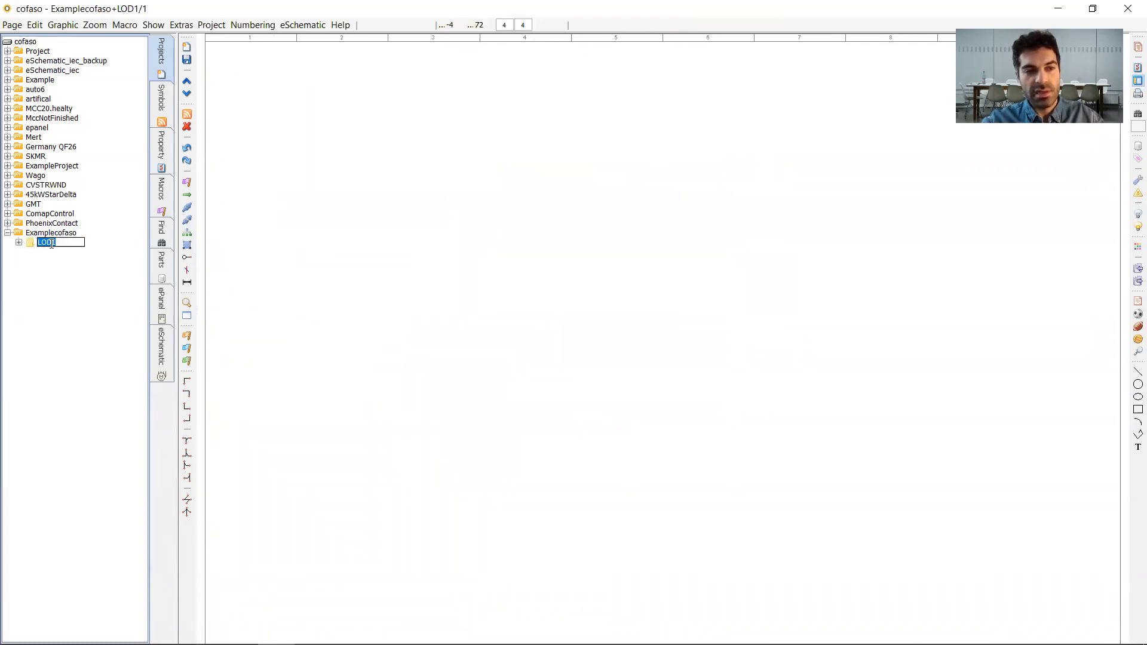
left_click(52, 244)
key("BackSpace")
key("BackSpace")
key("BackSpace")
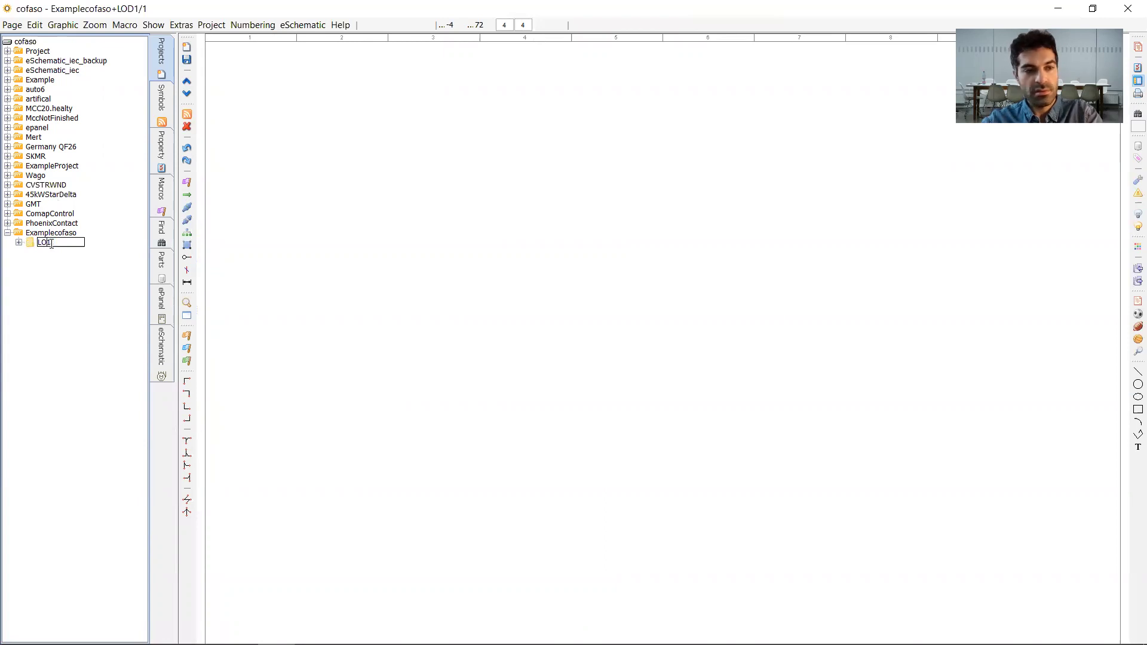
type("M")
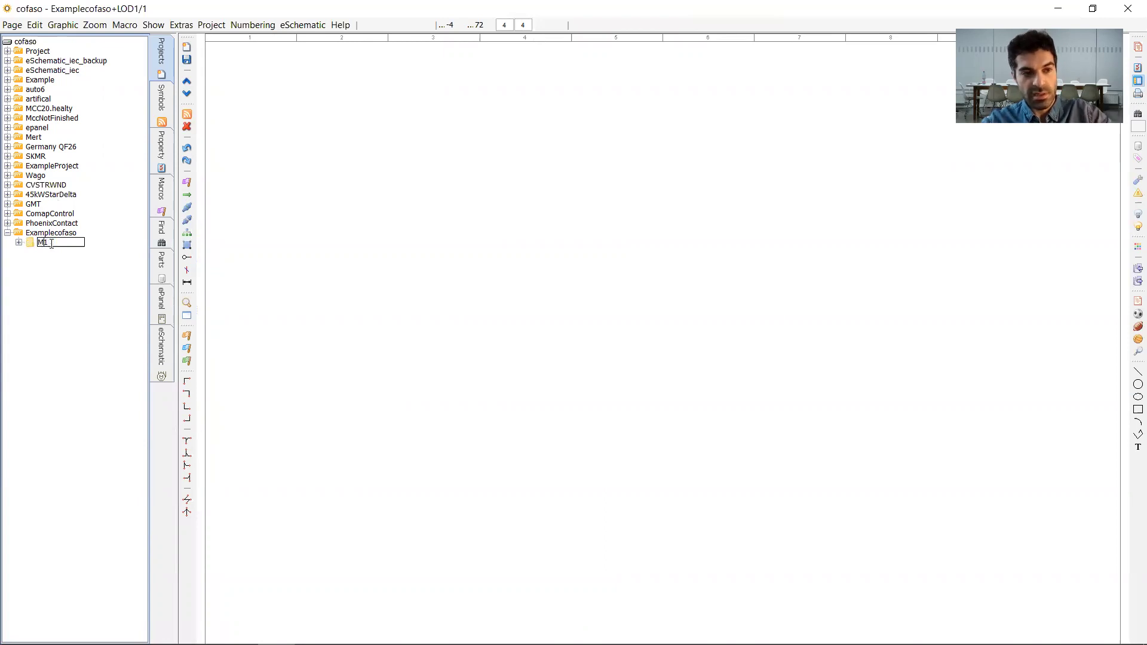
type("CC")
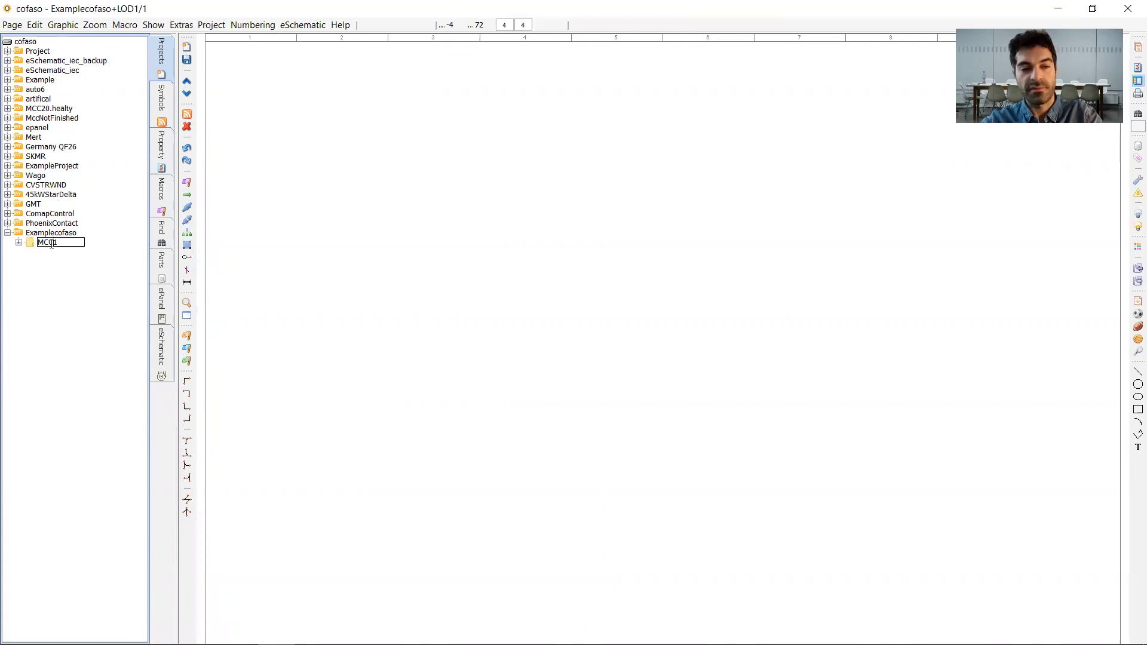
key("Return")
left_click(7, 79)
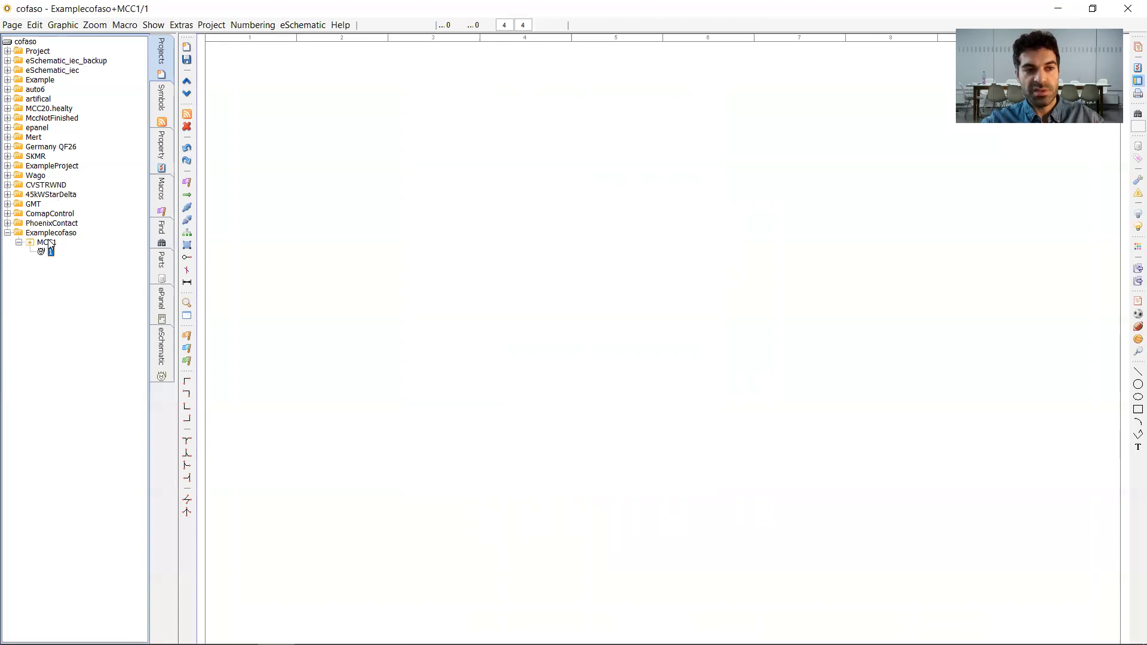
- Add a second location to the Examplecofaso project, keeping its default name
left_click(43, 233)
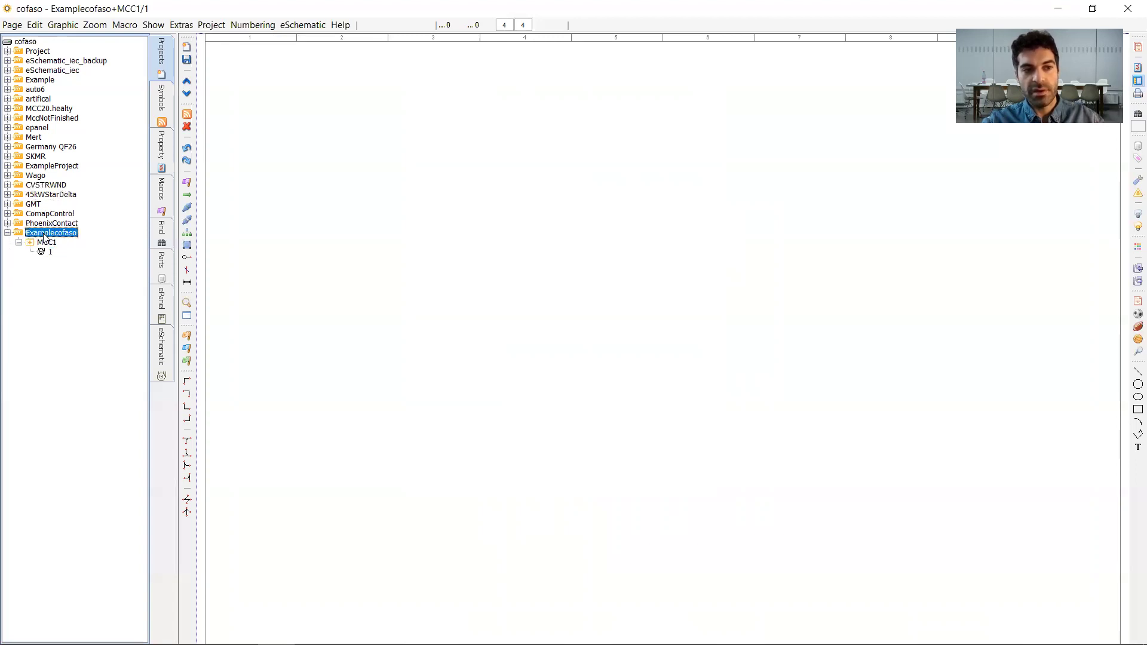
left_click(187, 48)
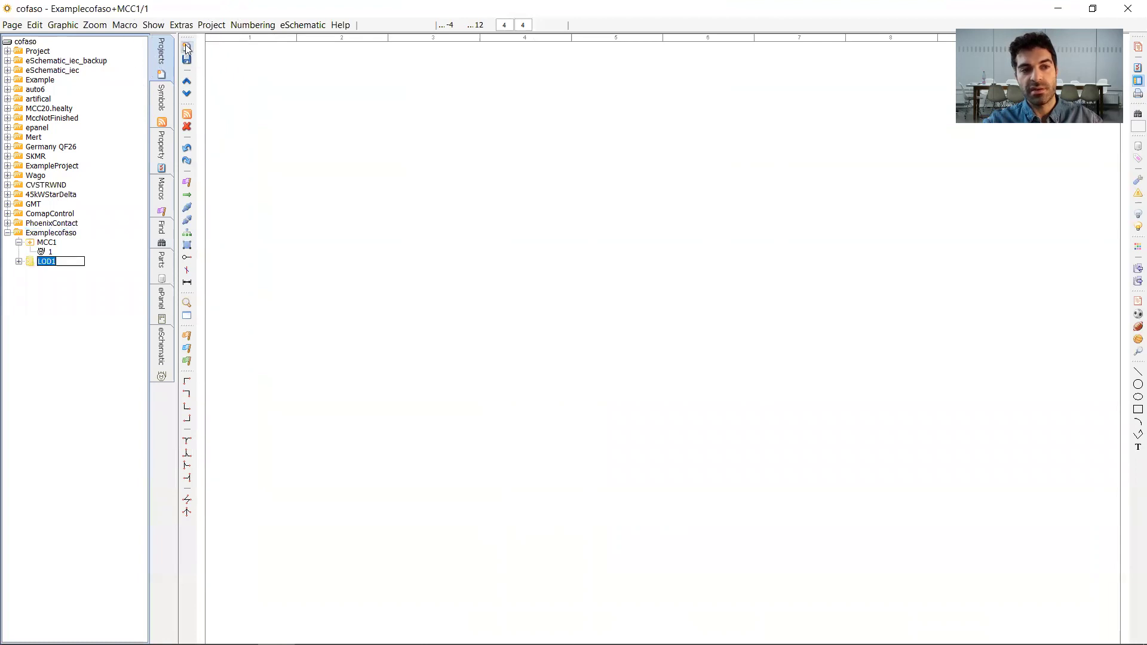
key("Return")
left_click(42, 242)
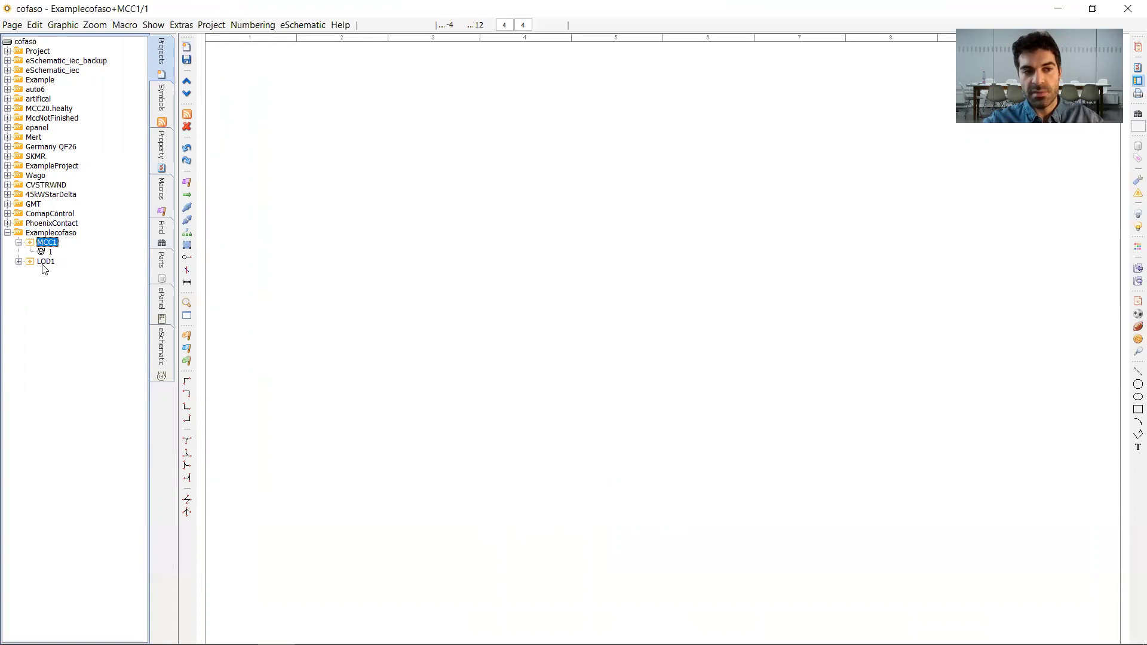
left_click(44, 263)
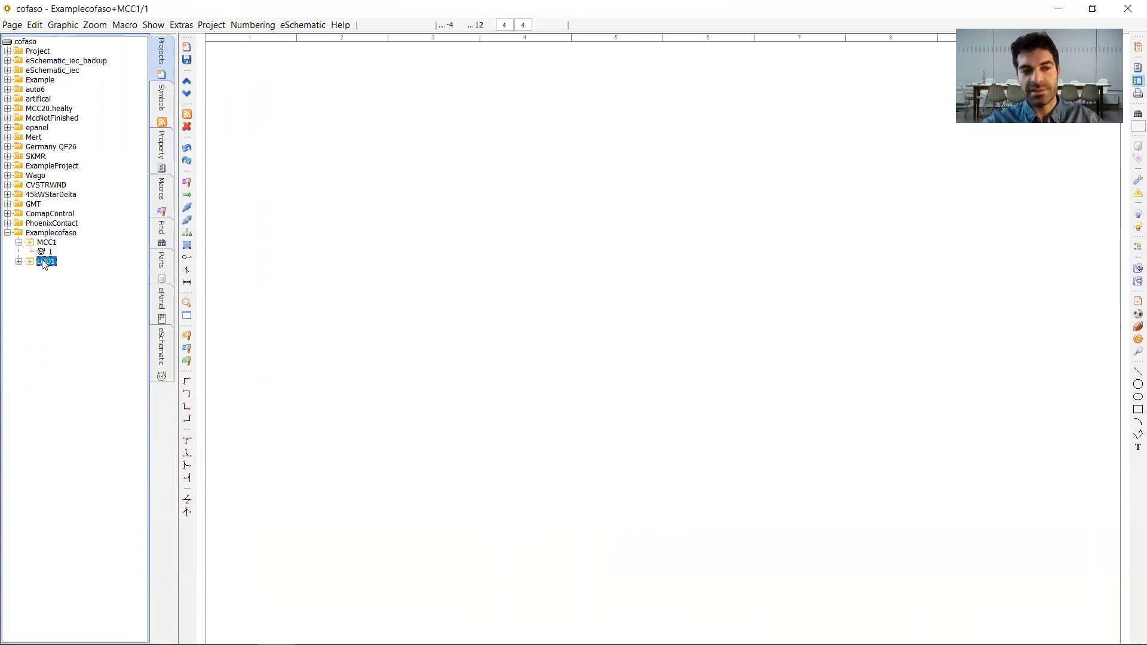
- Add three more pages to the MCC1 location
left_click(48, 243)
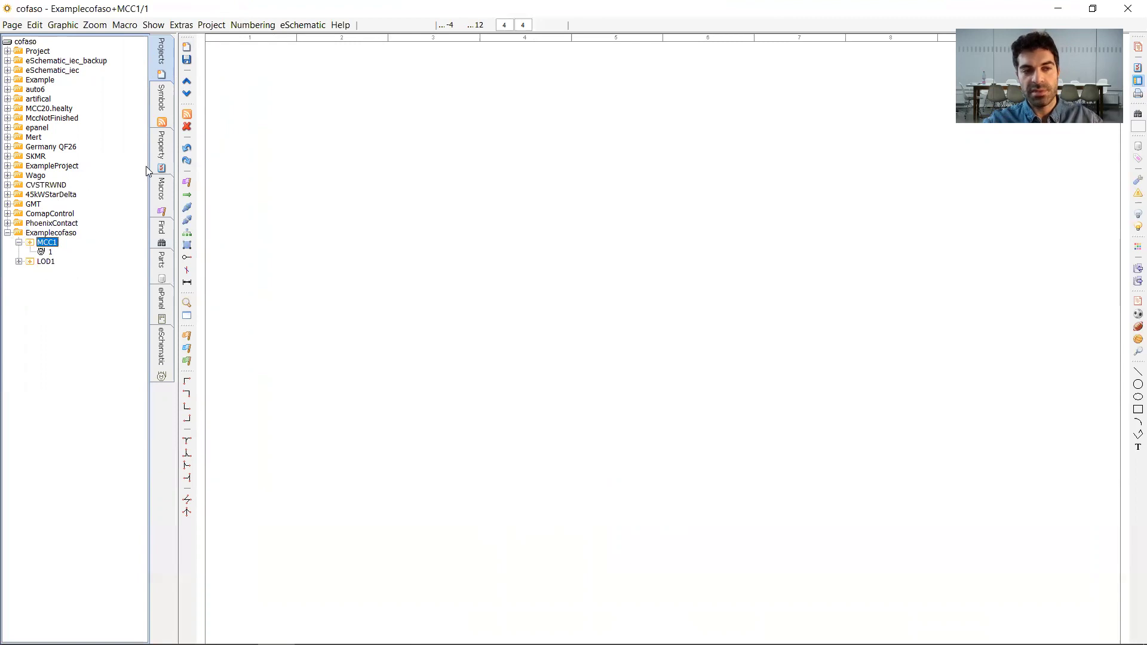
left_click(187, 48)
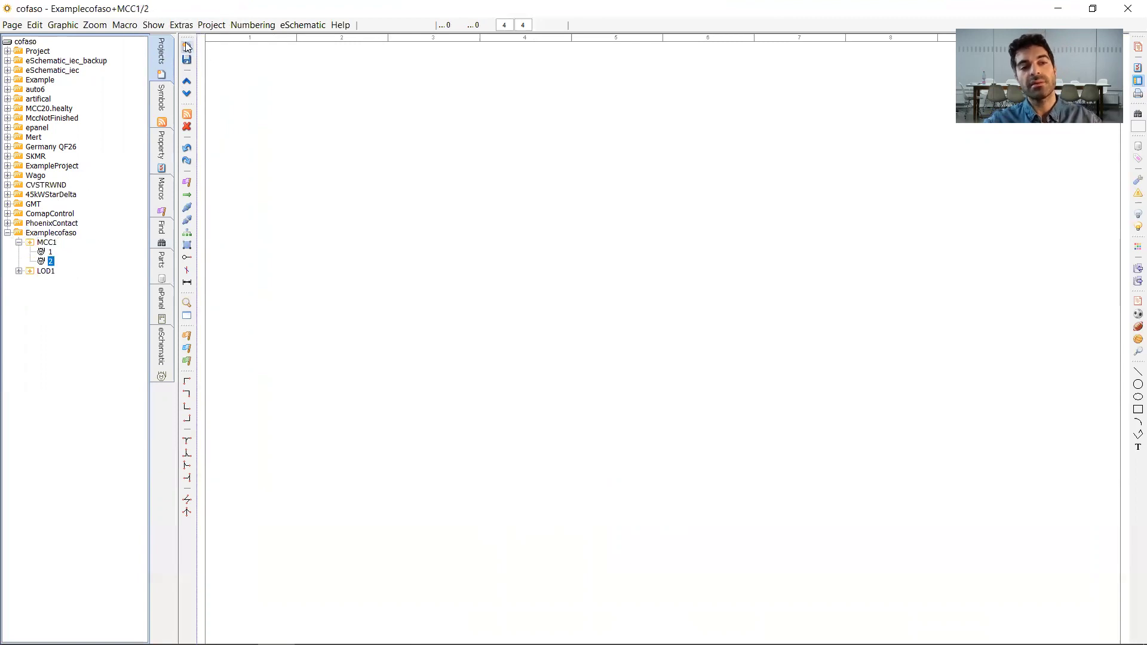
left_click(188, 47)
left_click(188, 47)
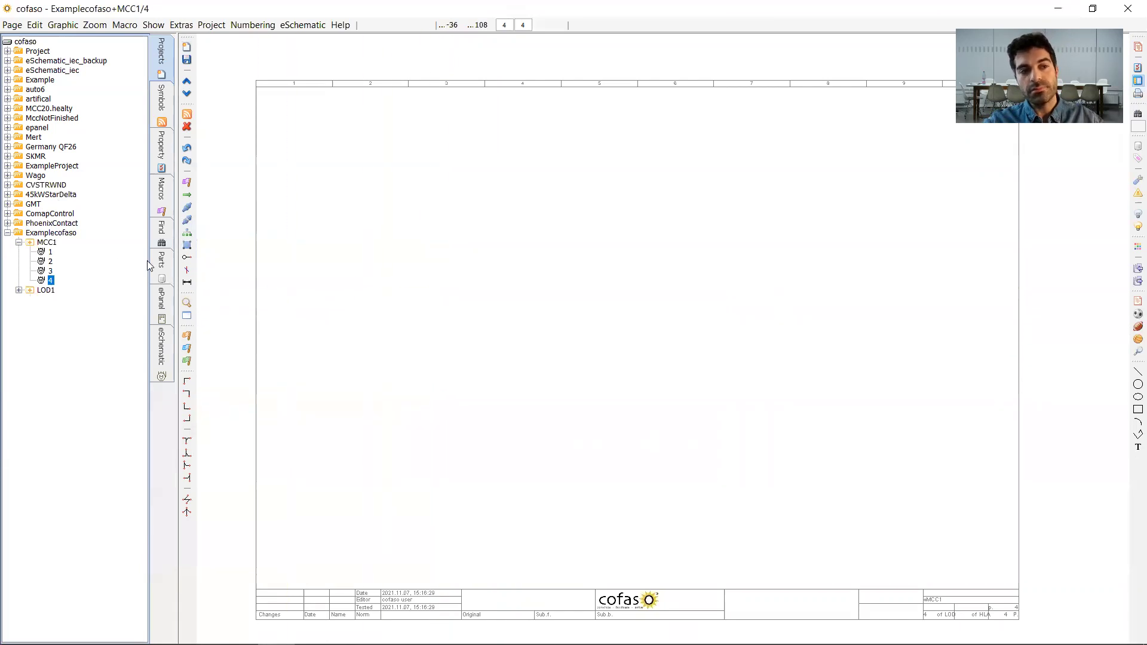
- Start another new project under the cofaso root and name it Examplecofaso2
left_click(25, 41)
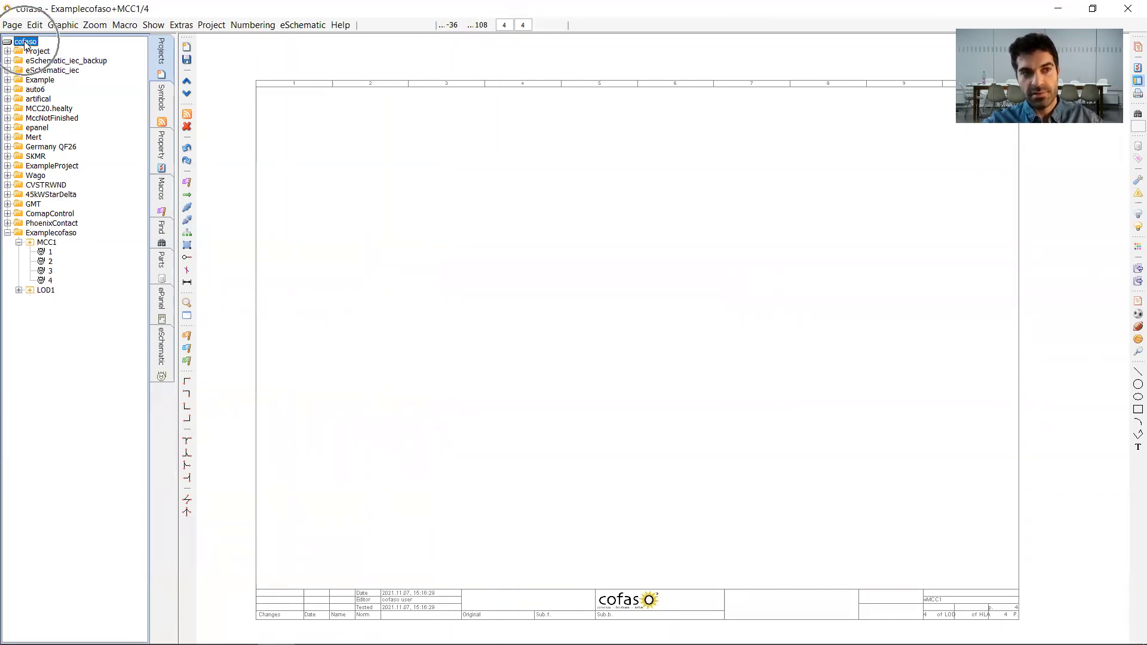
left_click(187, 48)
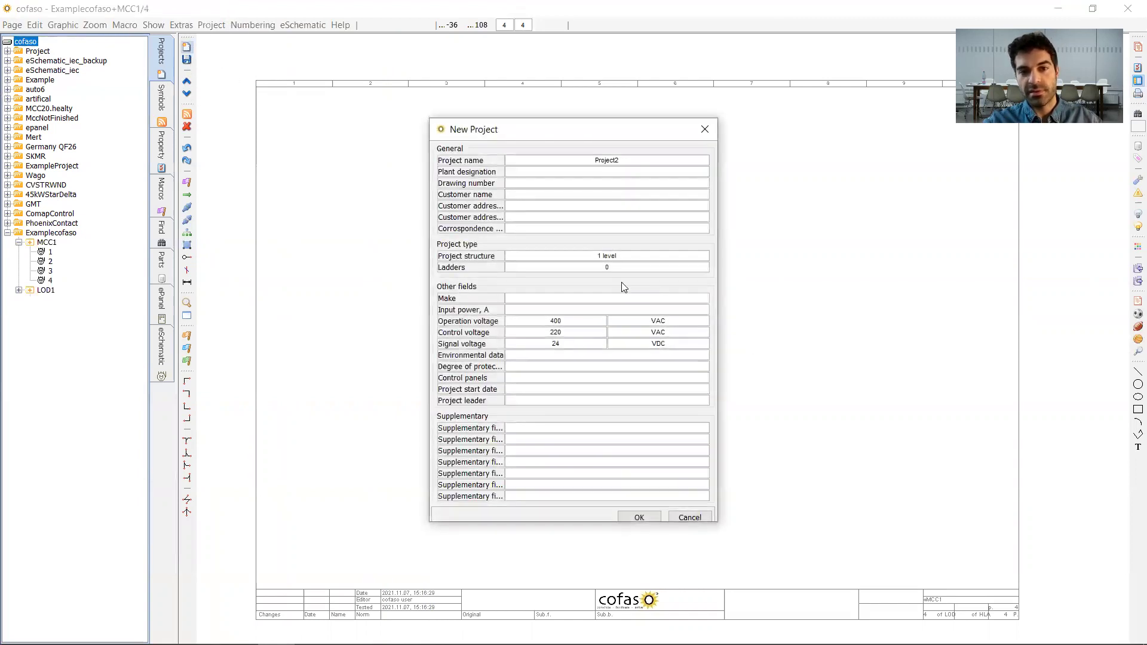
double_click(615, 159)
type("Examplecofaso2")
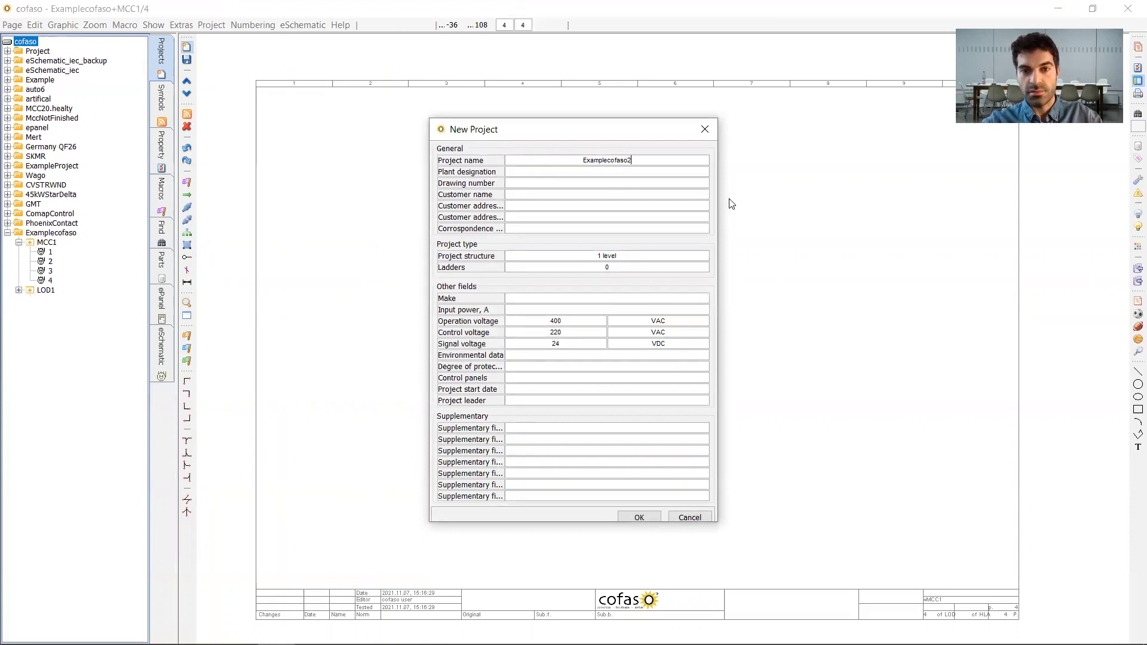
- Set the project structure to 2 levels and create the Examplecofaso2 project
left_click(588, 256)
left_click(573, 256)
key("Down")
key("Return")
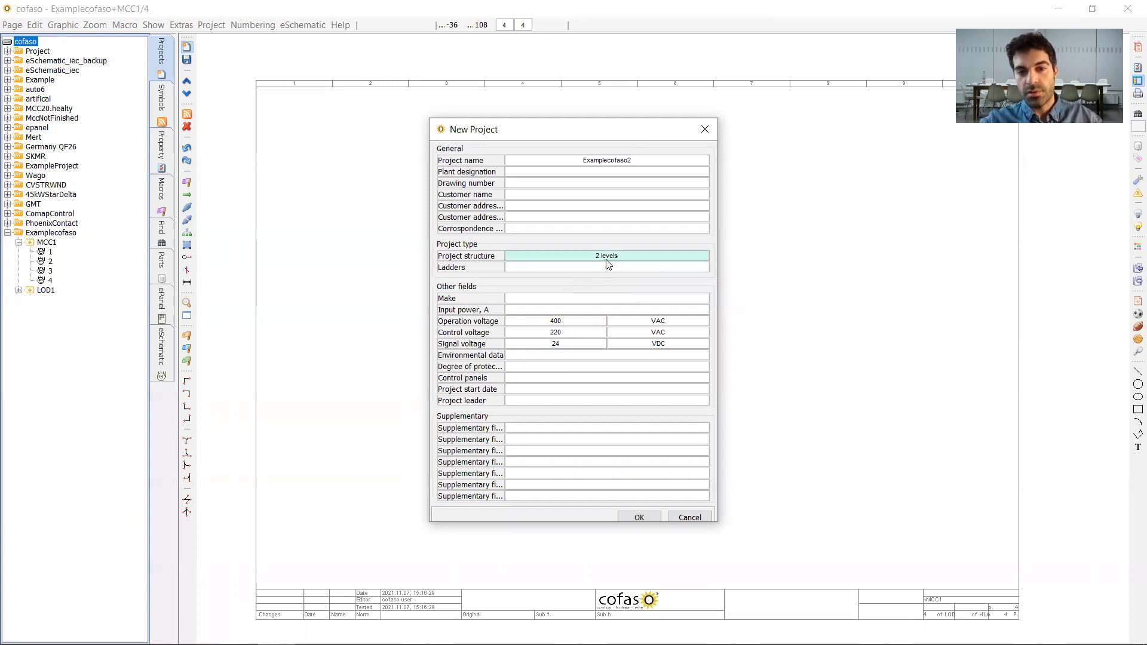
left_click(635, 517)
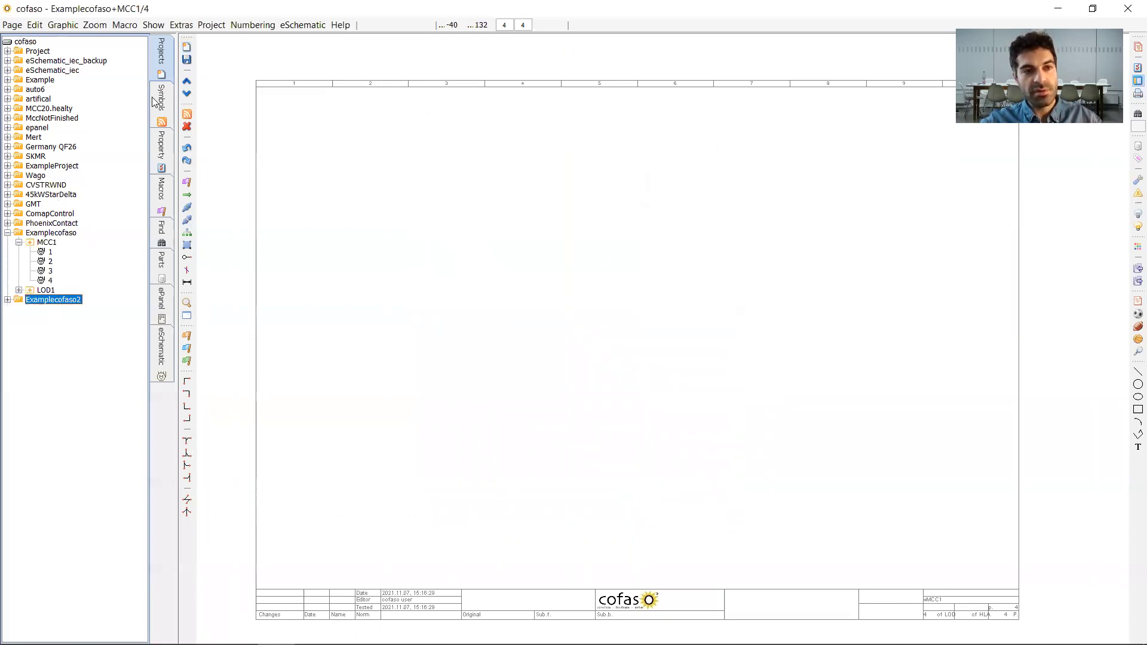
- Add HLA1 to the Examplecofaso2 project with location LOD1 and its page 1, keeping the default names
left_click(187, 48)
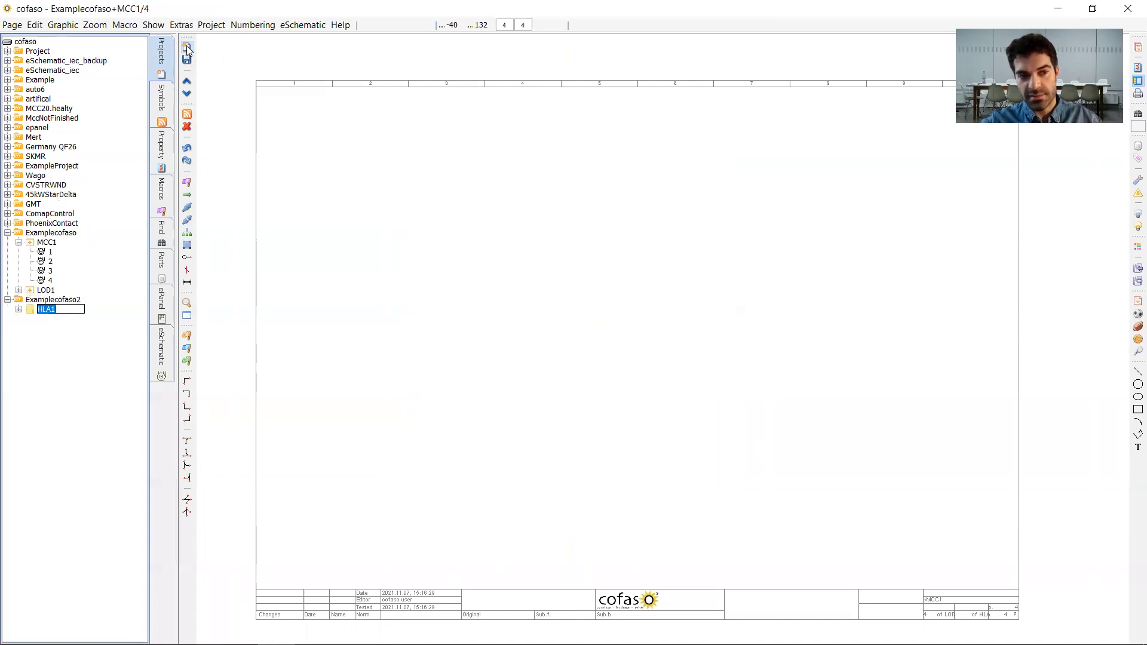
left_click(187, 48)
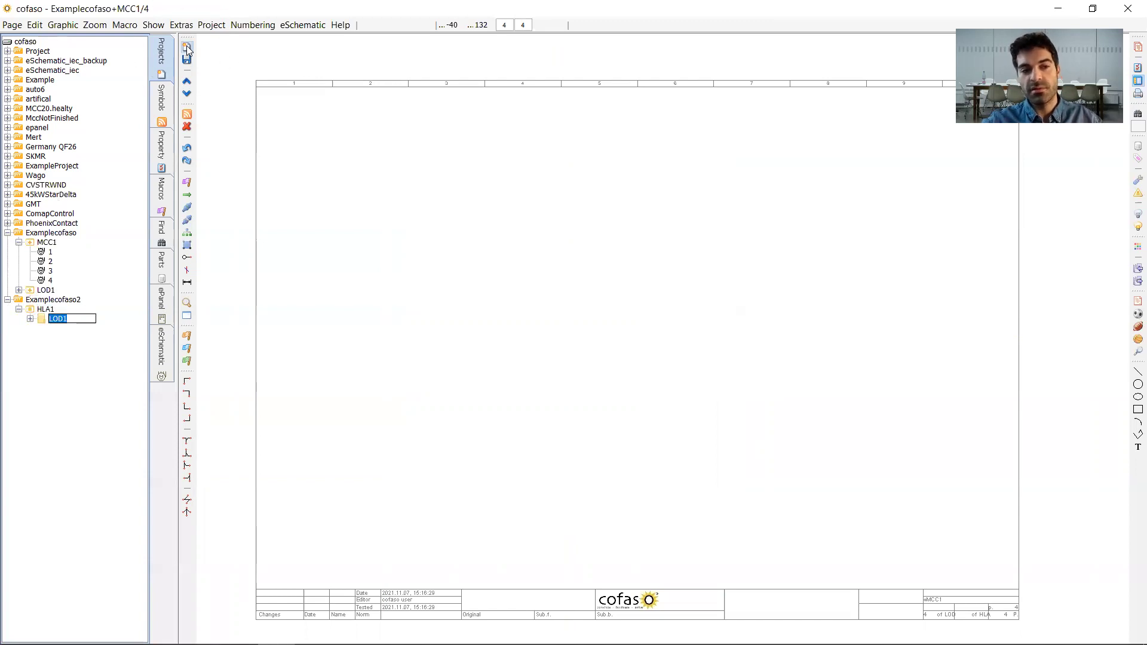
left_click(187, 48)
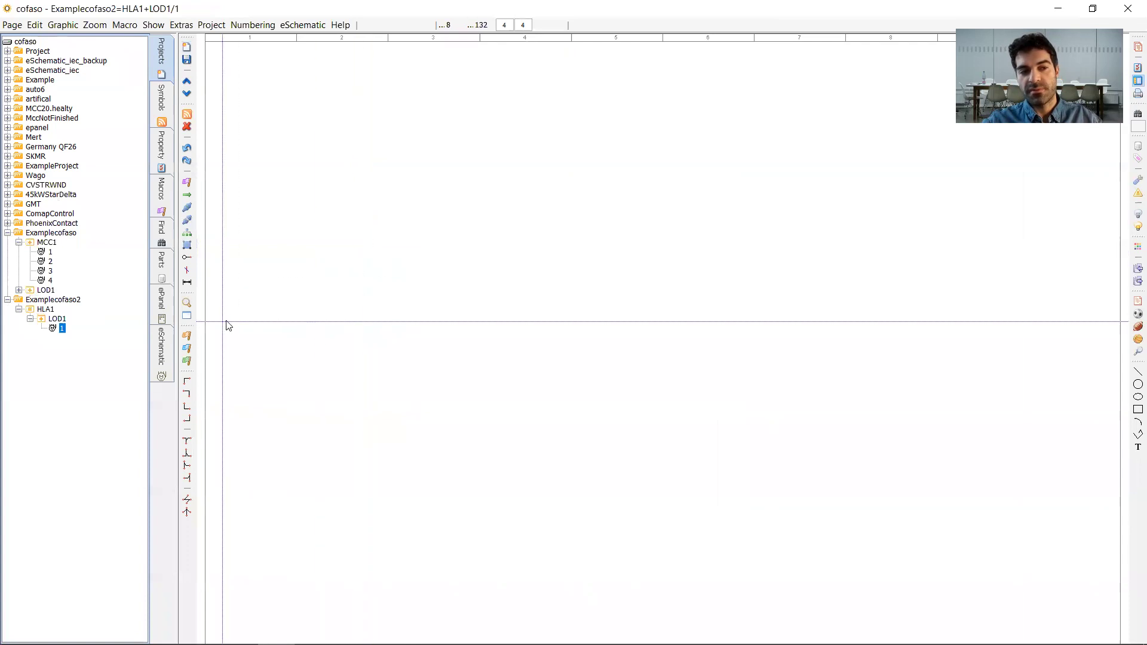
- Add HLA2 to Examplecofaso2 with its own location LOD1 and page 1, keeping the default names
left_click(34, 301)
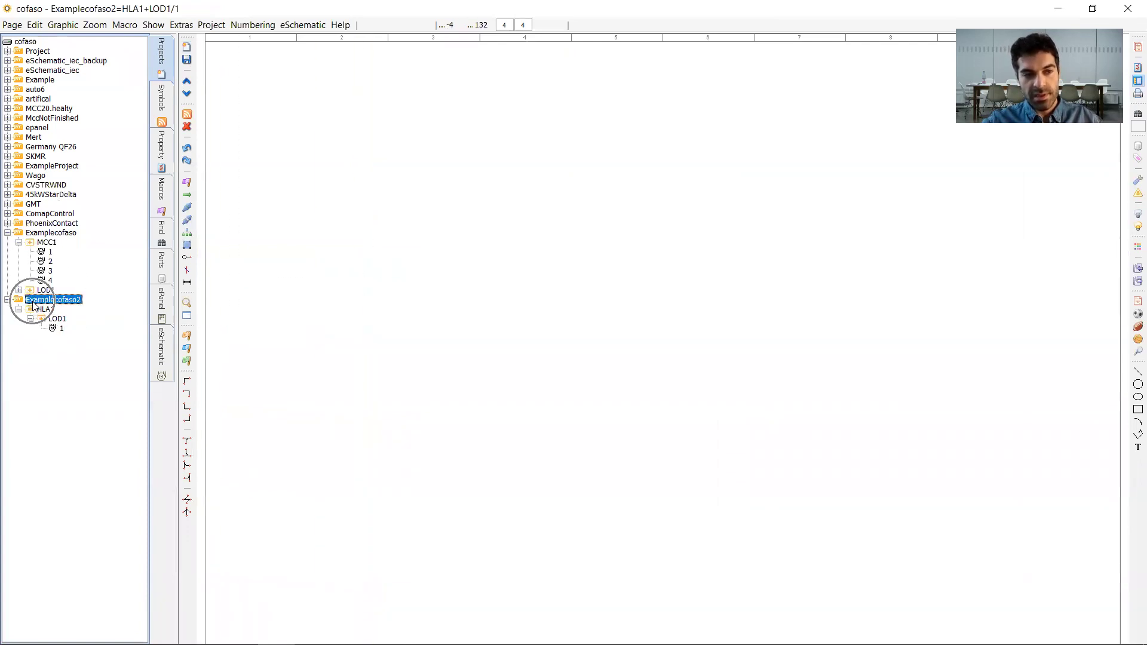
left_click(187, 48)
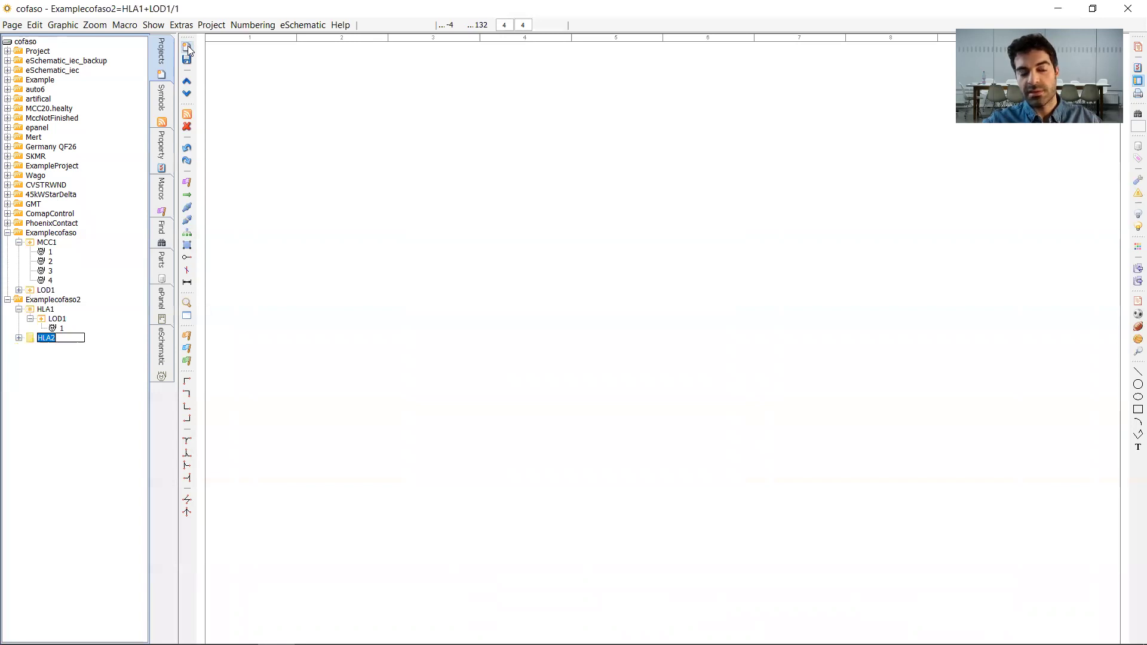
key("Return")
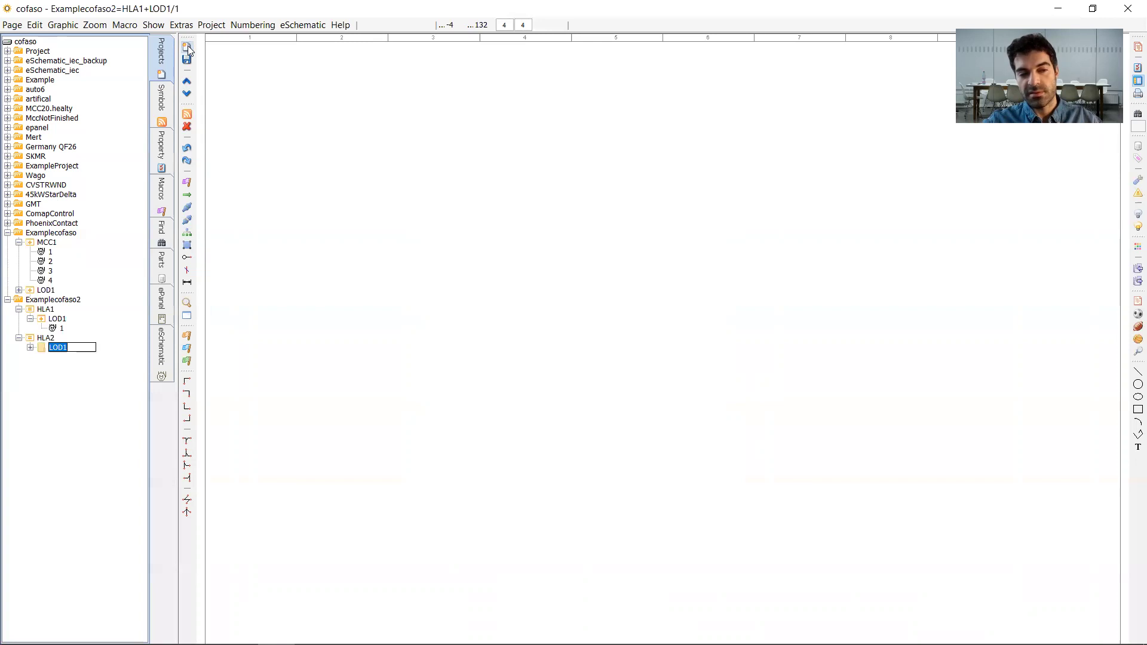
key("Return")
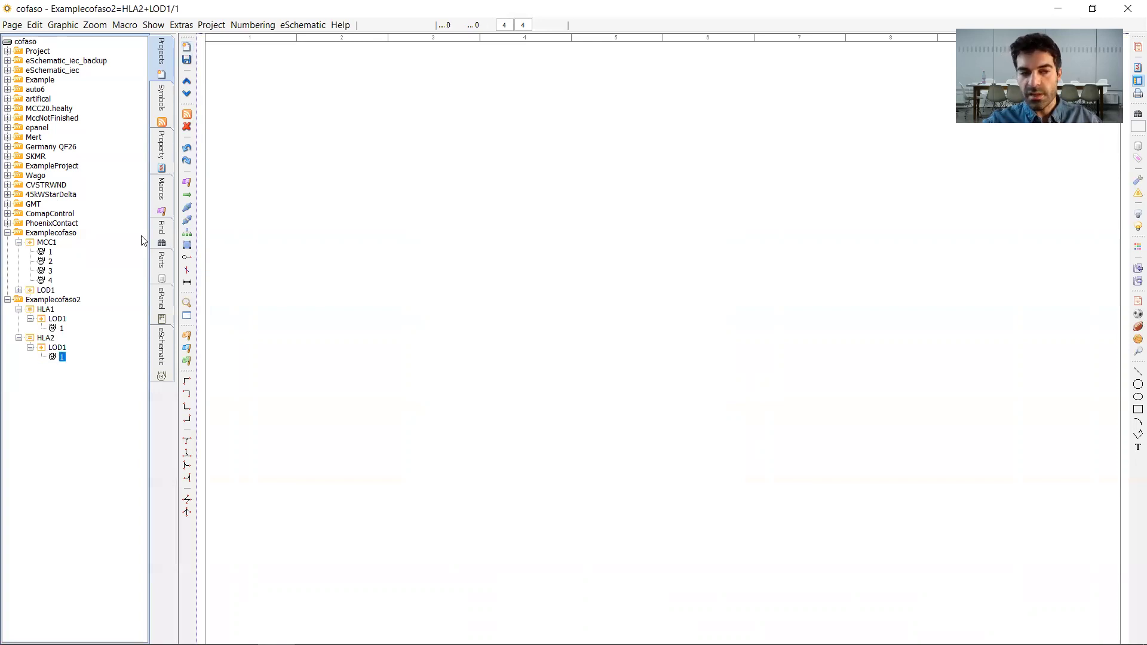
- Collapse the Examplecofaso2 project and open page 1 of location MCC1 in the Examplecofaso project
left_click(7, 300)
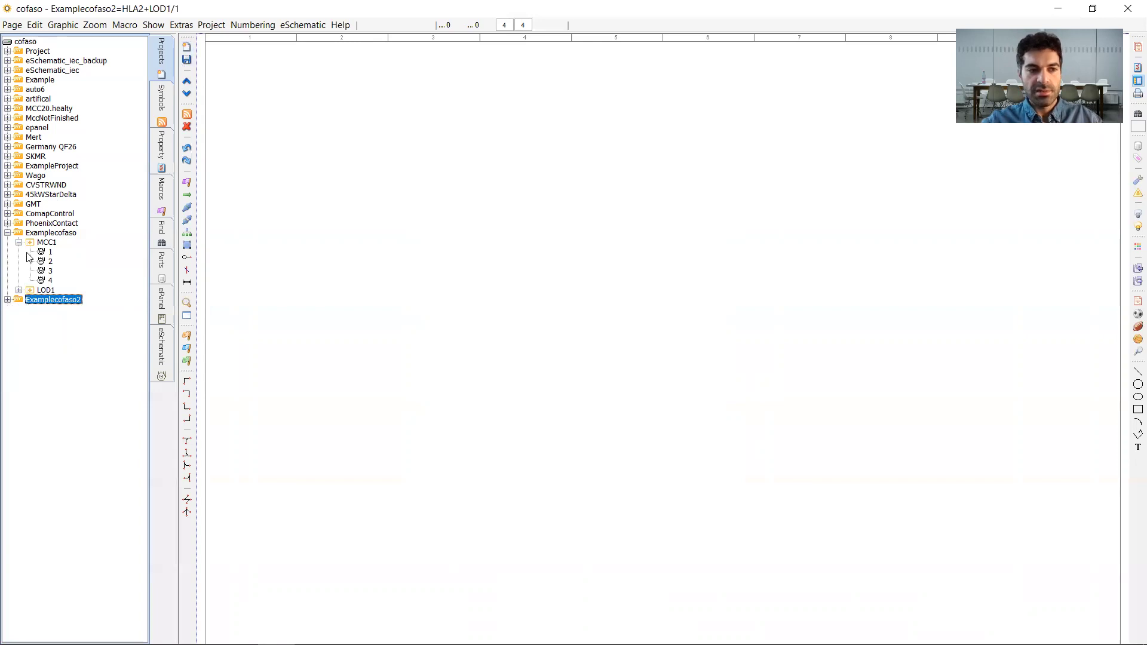
left_click(43, 233)
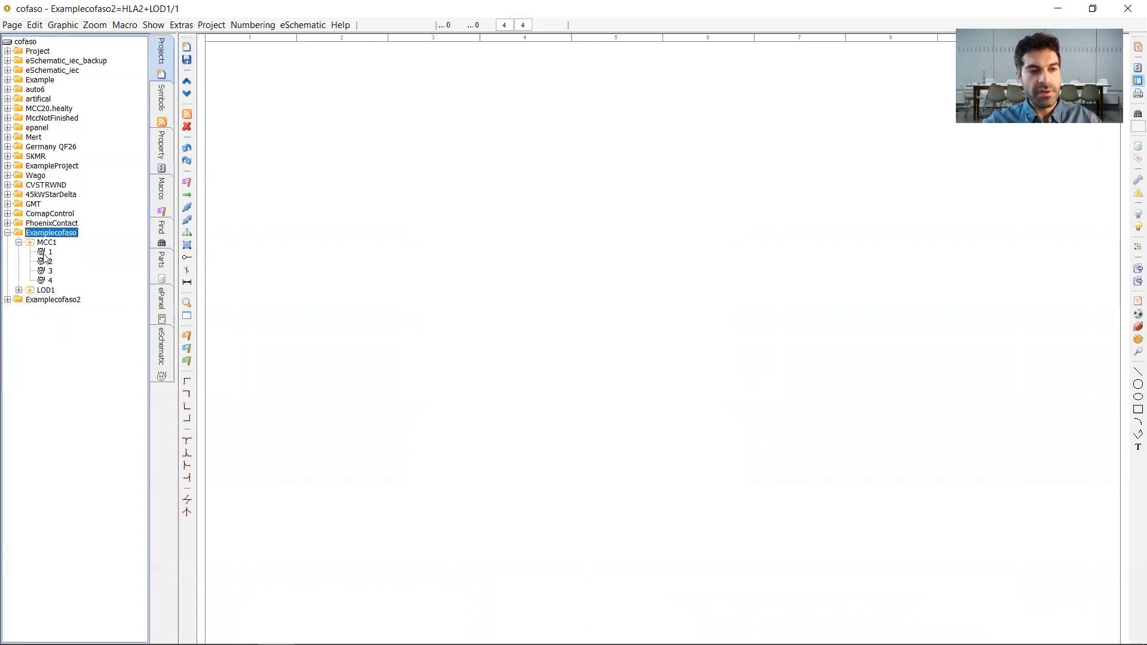
left_click(45, 253)
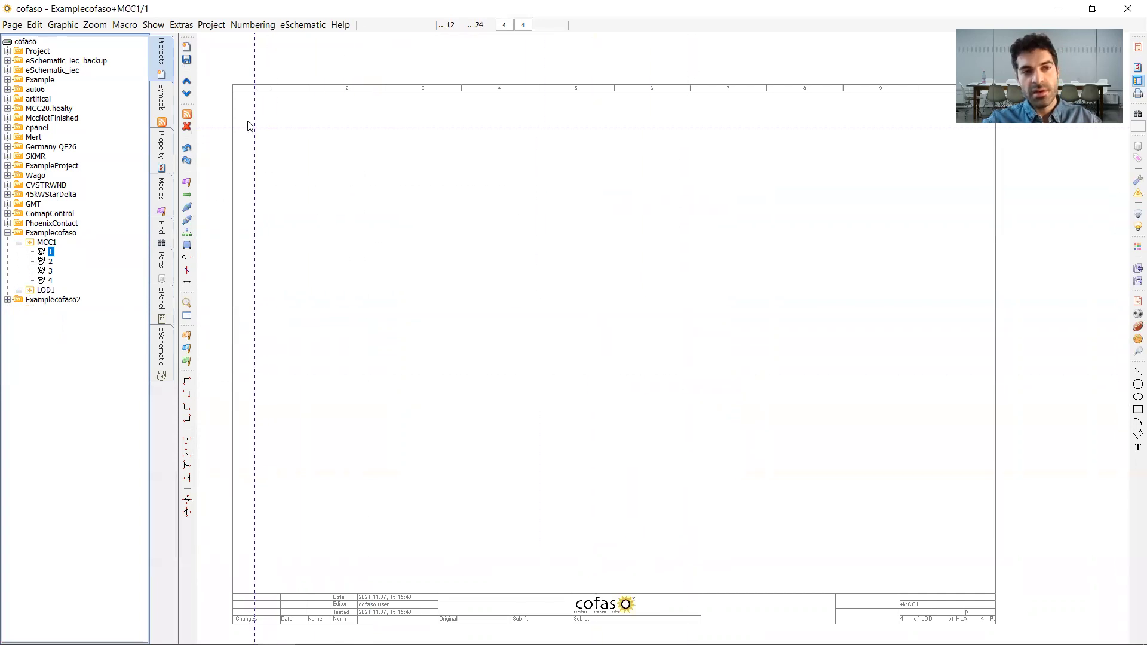
- Show the symbol library and switch it to the iec symbol set
left_click(162, 103)
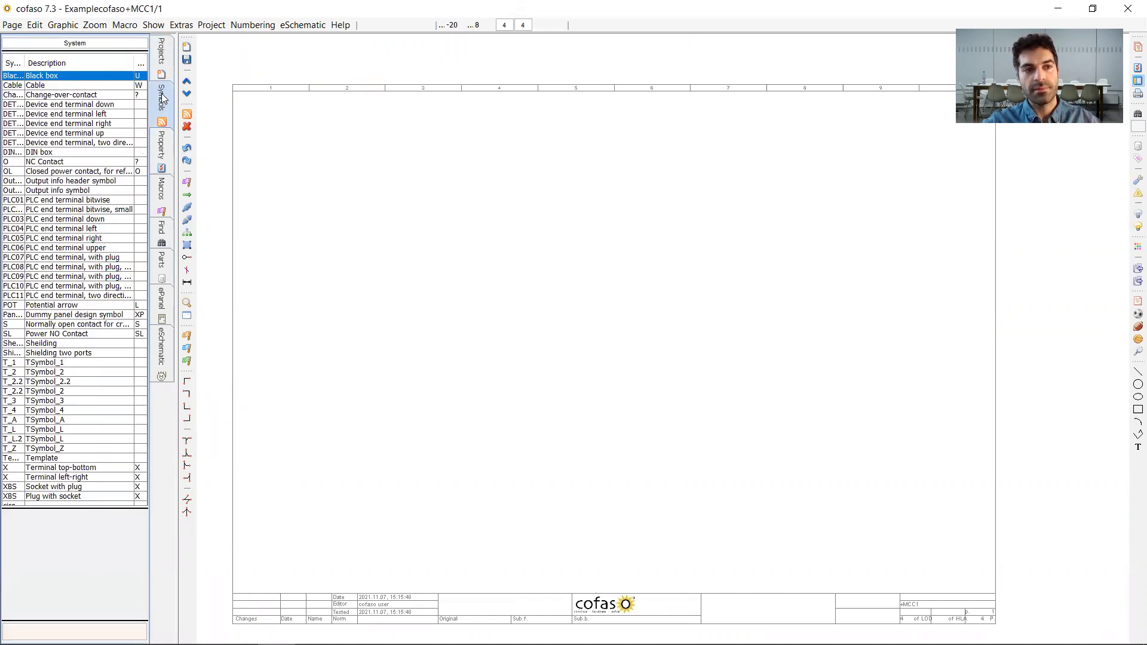
left_click(69, 44)
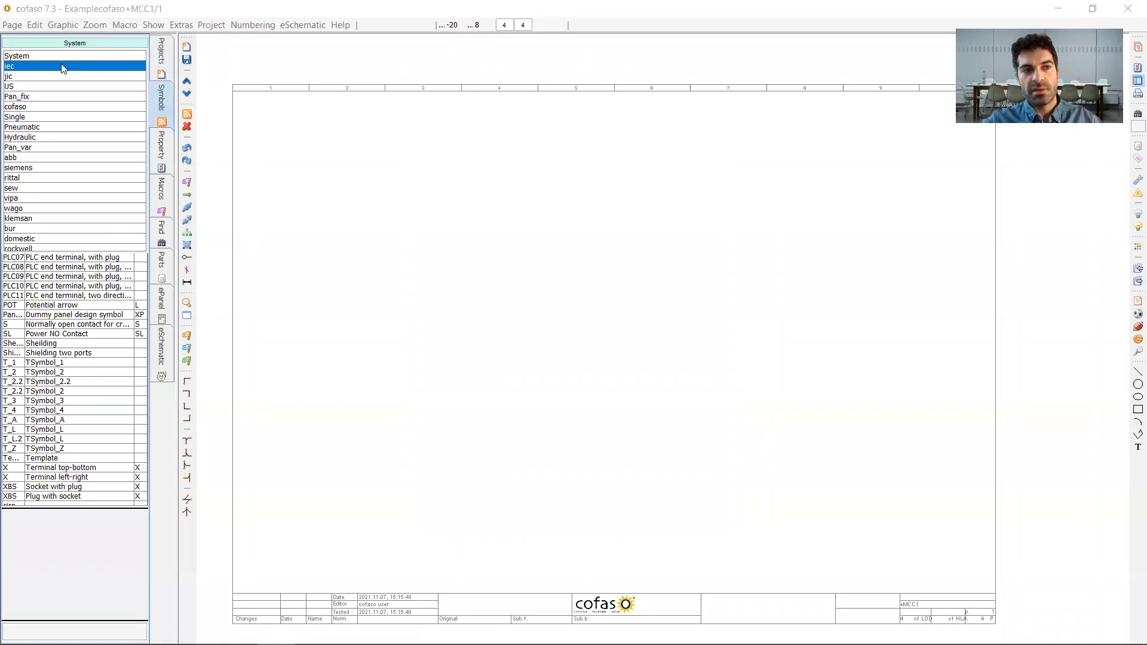
left_click(61, 63)
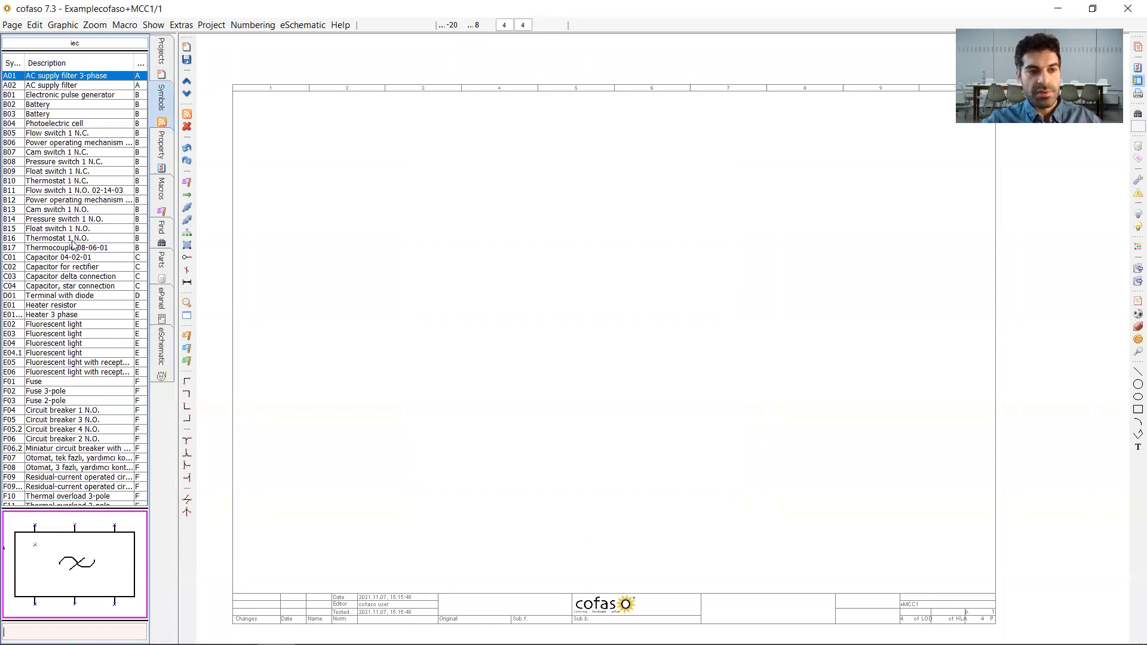
- Browse the iec symbols one by one from the AC supply filters through to the relay coils, checking each preview
key("Down")
key("Down")
key("Down")
key("Down")
key("Down")
key("Down")
key("Down")
key("Down")
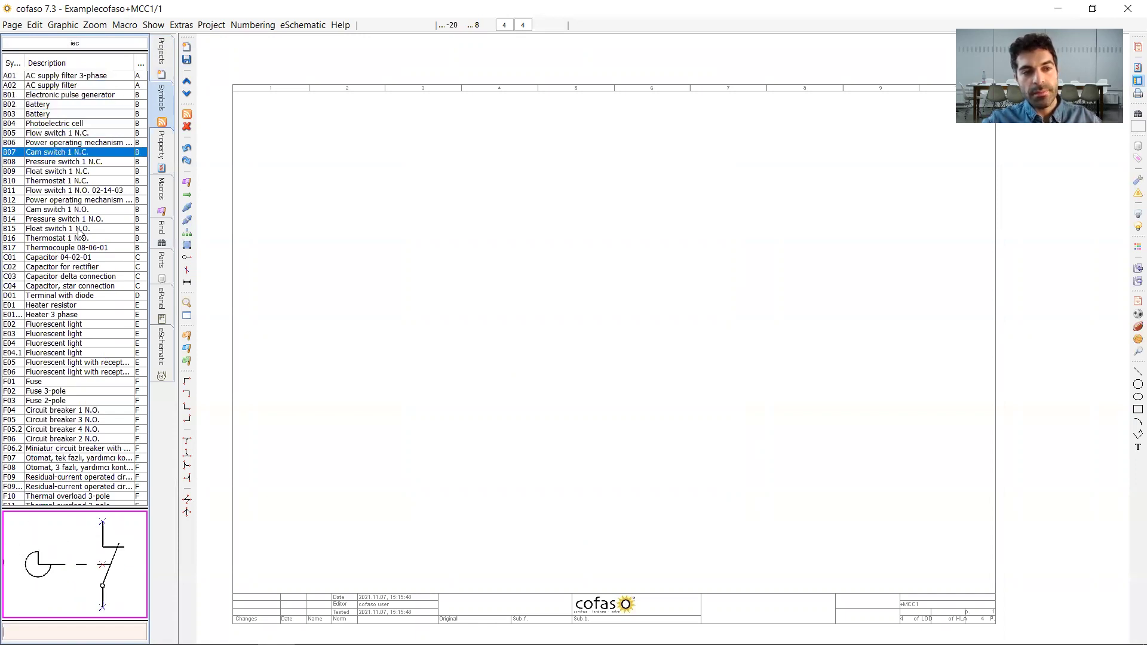
key("Down")
key("Down")
key("Down")
key("Down")
key("Down")
key("Down")
key("Down")
key("Down")
key("Down")
key("Down")
key("Down")
key("Down")
key("Down")
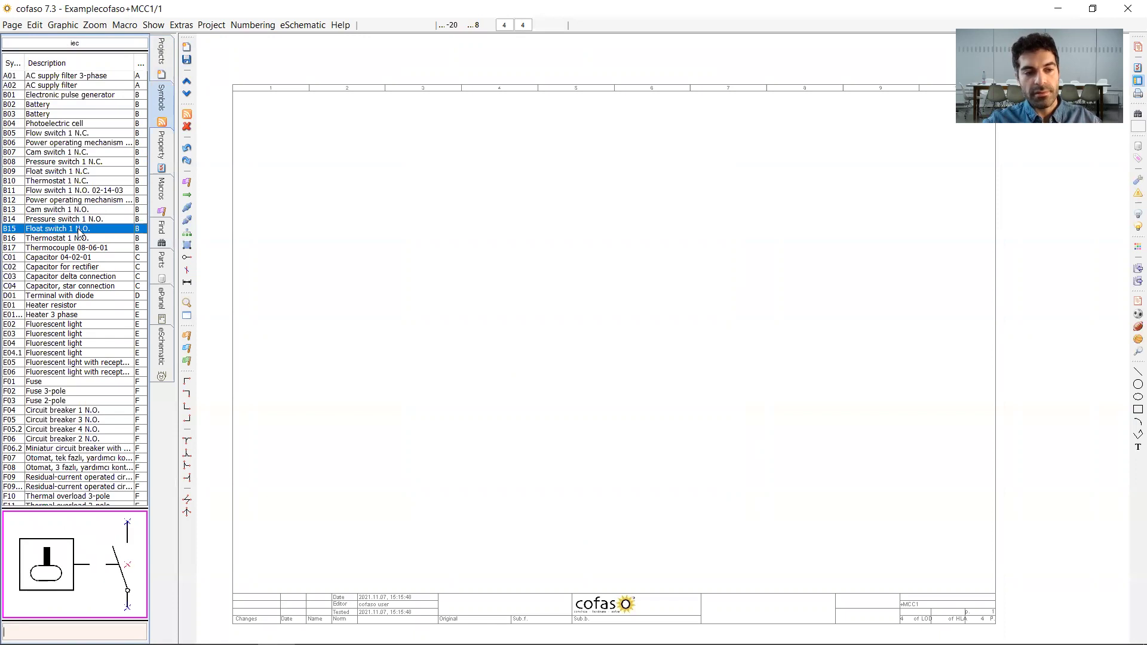
key("Down")
key("Down")
key("Down")
key("Down")
key("Down")
key("Down")
key("Down")
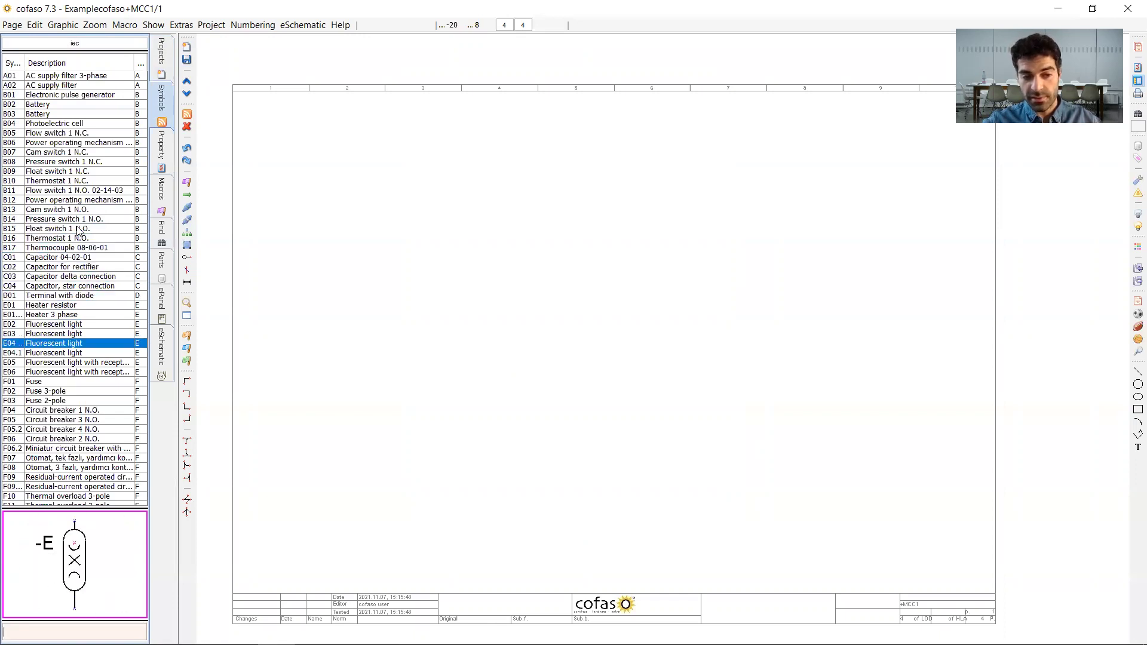
key("Down")
key("Down")
key("Down")
key("Down")
key("Down")
key("Down")
key("Down")
key("Down")
key("Down")
key("Down")
key("Down")
key("Down")
key("Down")
key("Down")
key("Down")
key("Down")
key("Down")
key("Down")
key("Down")
key("Down")
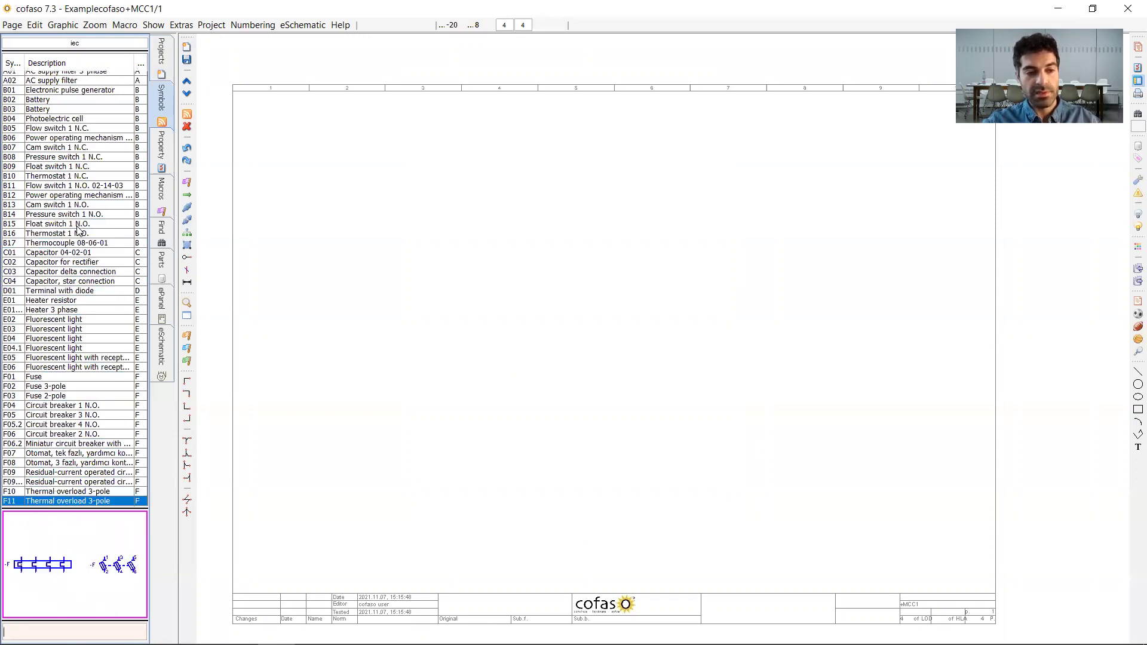
key("Down")
key("Down")
key("Down")
key("Down")
key("Down")
key("Down")
key("Down")
key("Down")
key("Down")
key("Down")
key("Down")
key("Down")
key("Down")
key("Down")
key("Down")
key("Down")
key("Down")
key("Down")
key("Down")
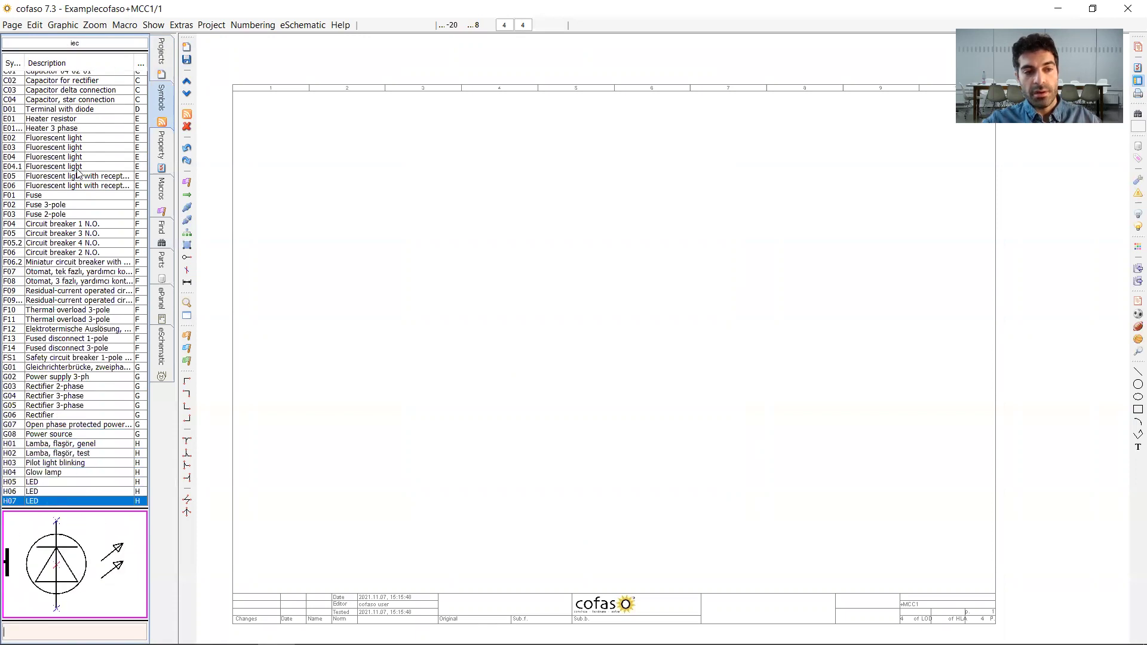
key("Down")
key("Down")
key("Down")
key("Down")
key("Down")
key("Down")
key("Down")
key("Down")
key("Down")
key("Down")
key("Down")
key("Down")
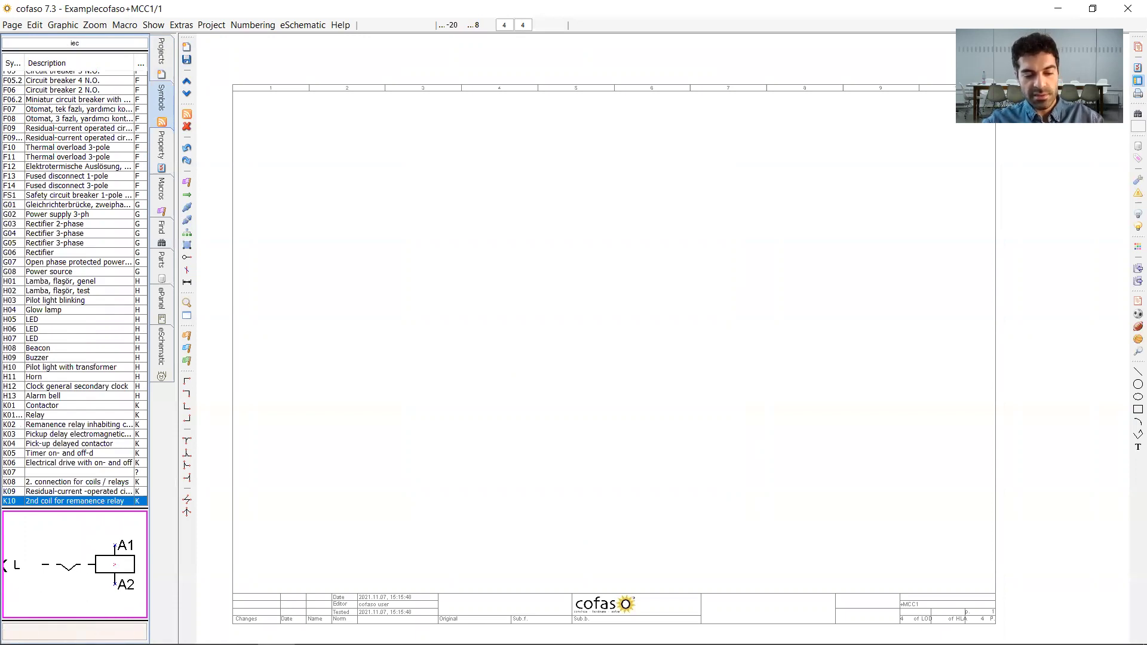
- Search the iec symbols for "motor" and step through several matches
type("mo")
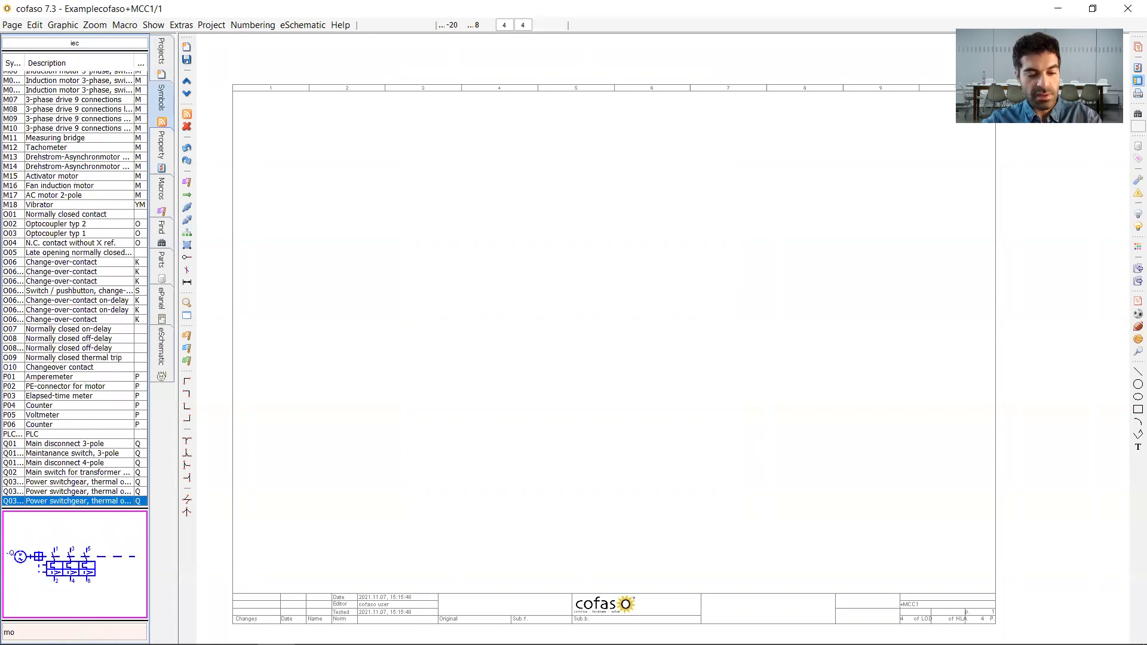
type("tor")
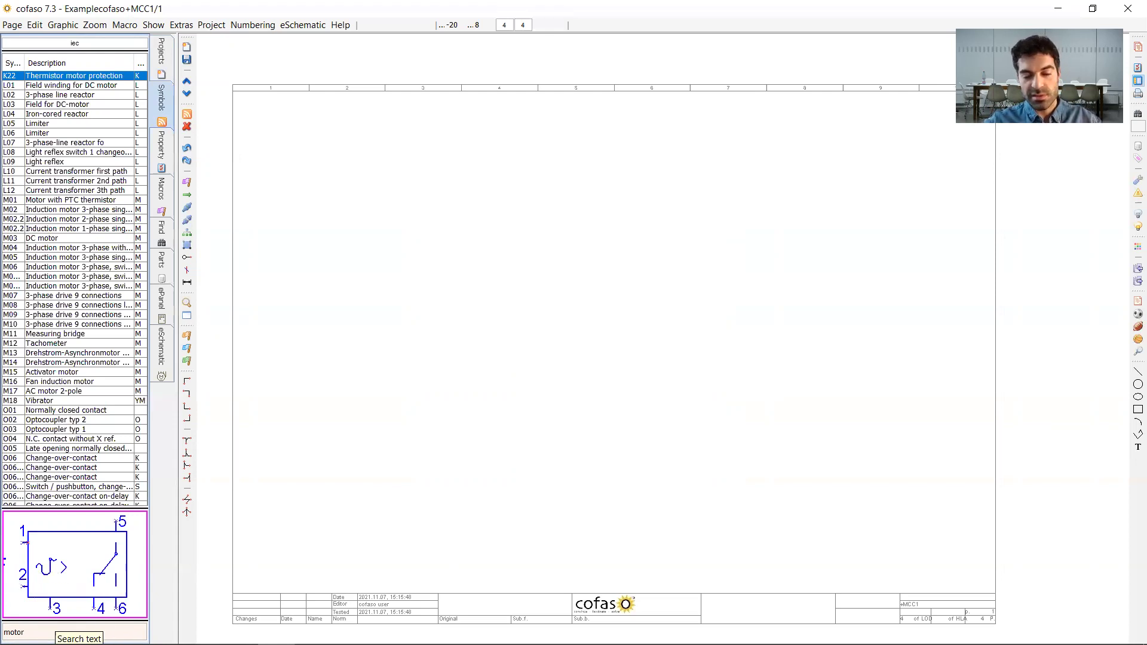
key("Return")
key("Return")
key("Return")
key("Return")
key("Return")
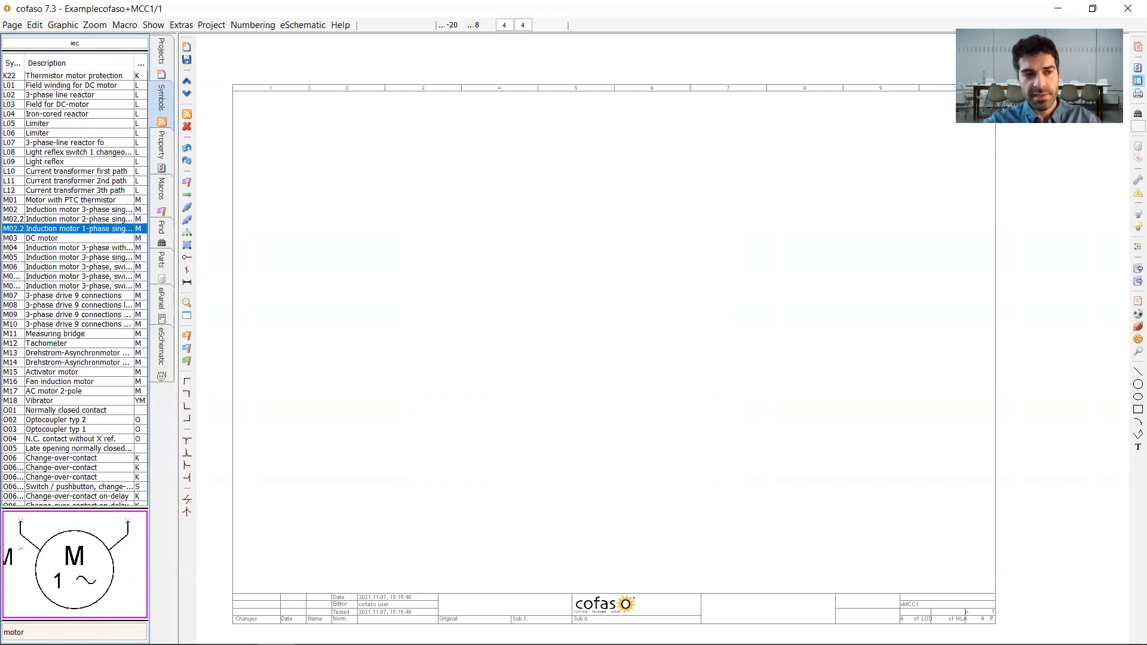
- Search the iec symbols for "terminal", step through the matches, and clear the search text
key("ctrl+a")
key("BackSpace")
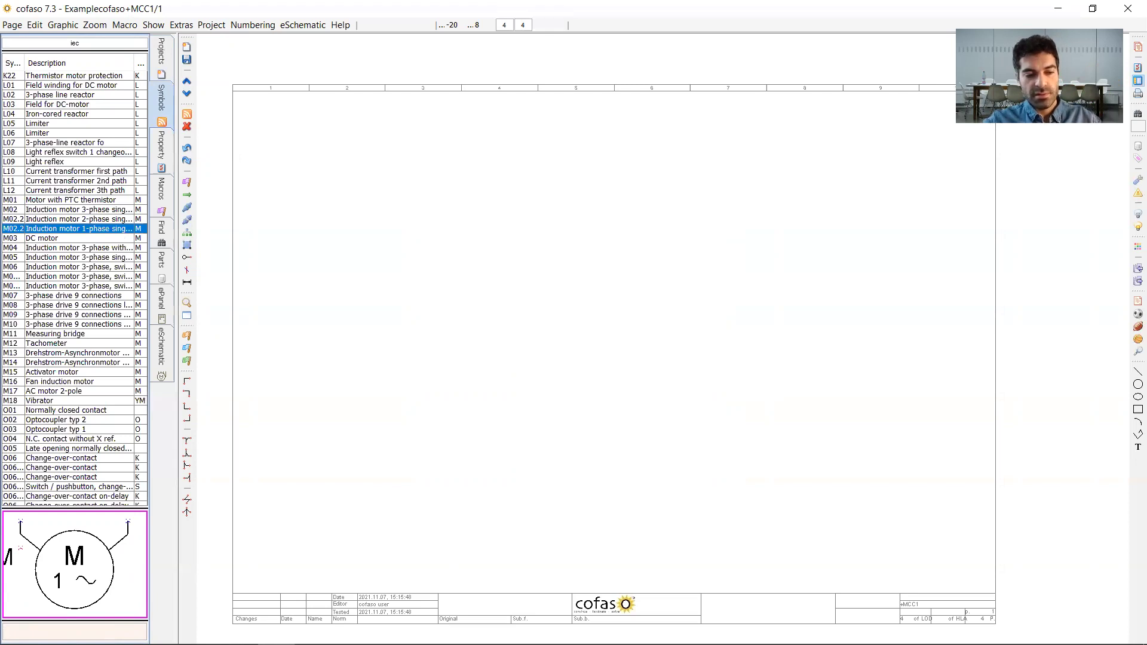
type("t")
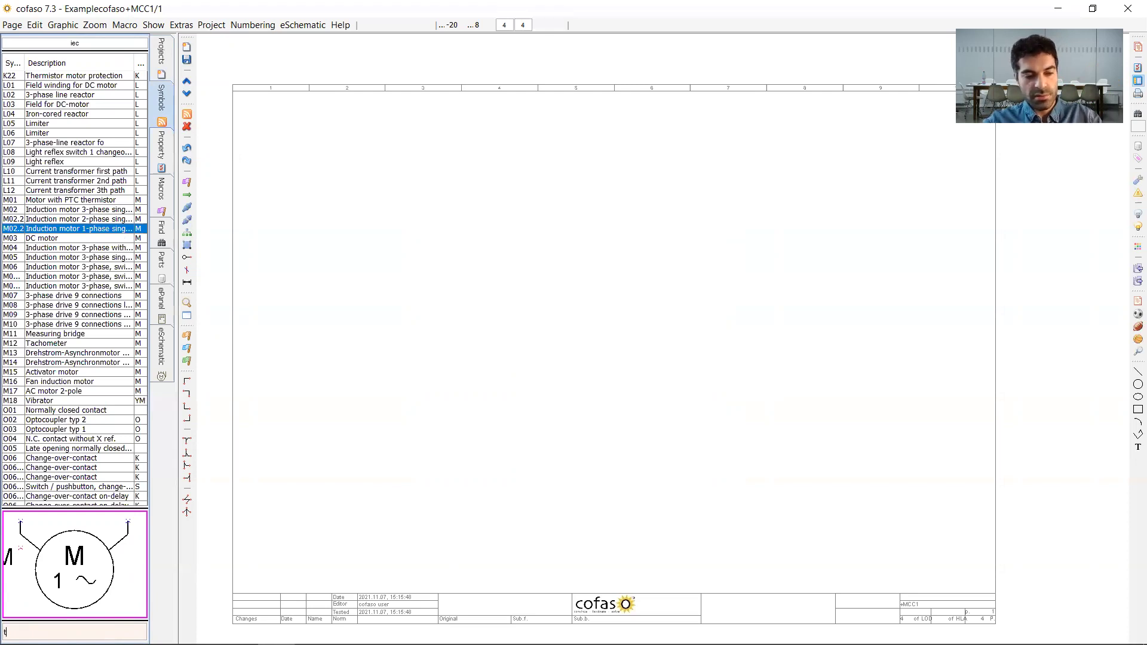
type("ermi")
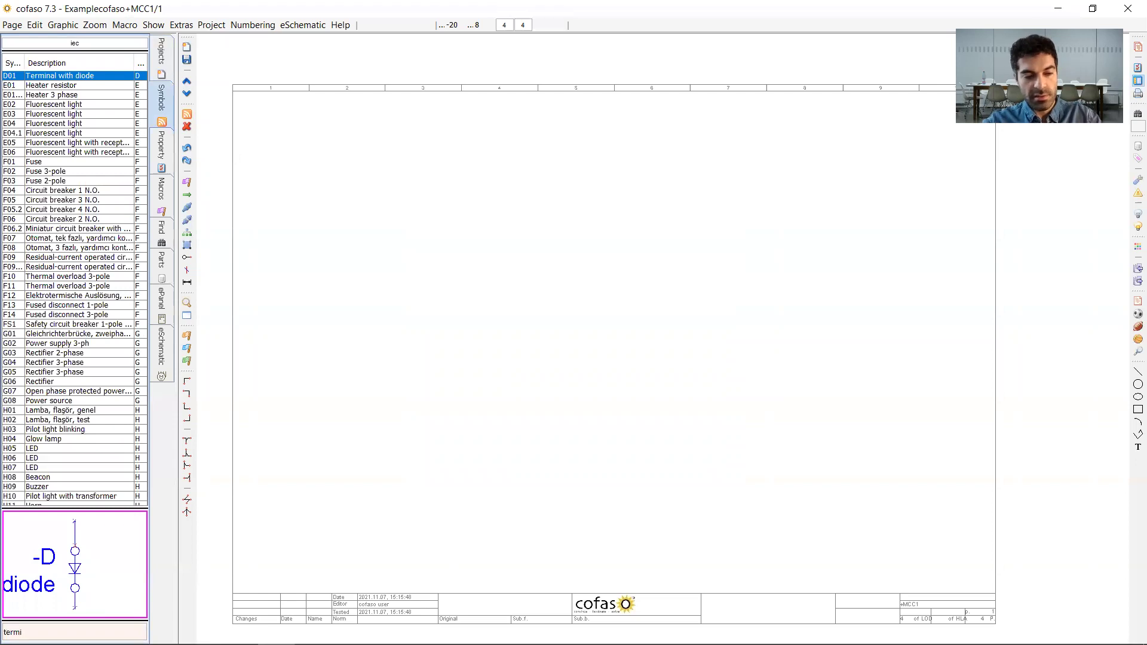
type("b")
key("BackSpace")
type("na")
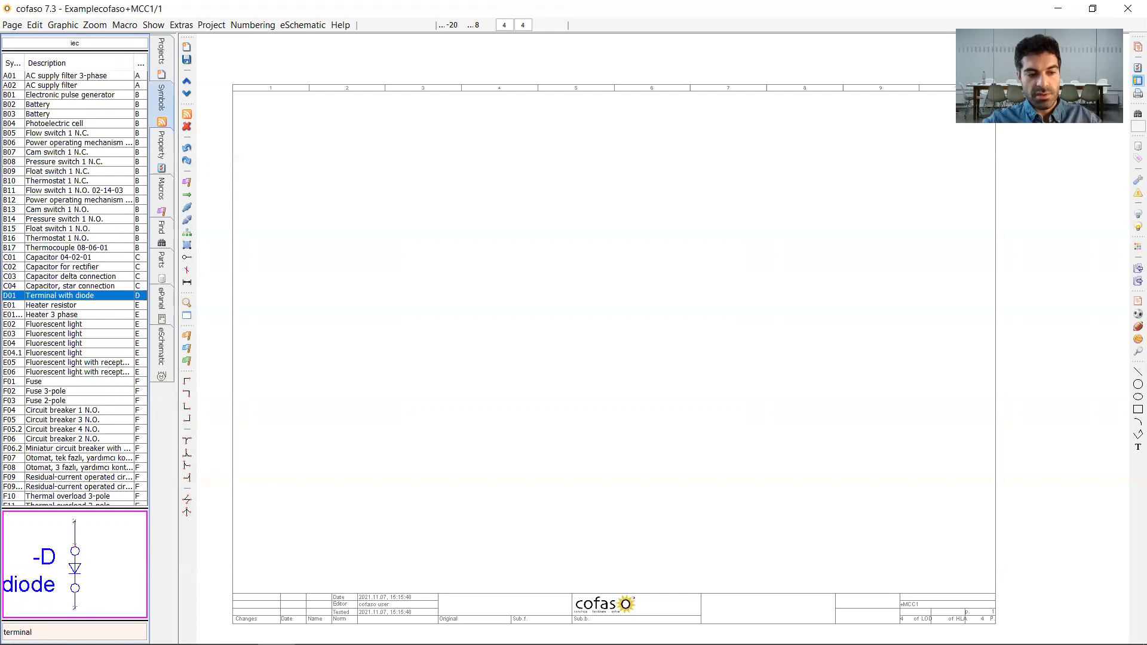
type("l")
key("Return")
key("Return")
key("Return")
key("Return")
key("Return")
key("Return")
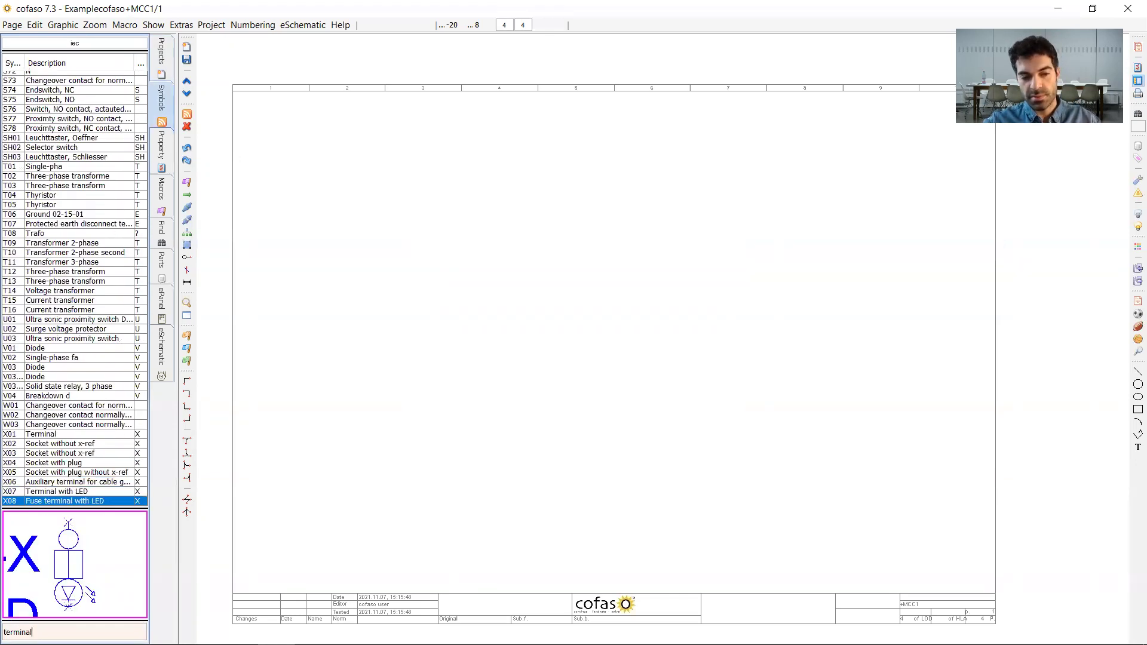
key("Escape")
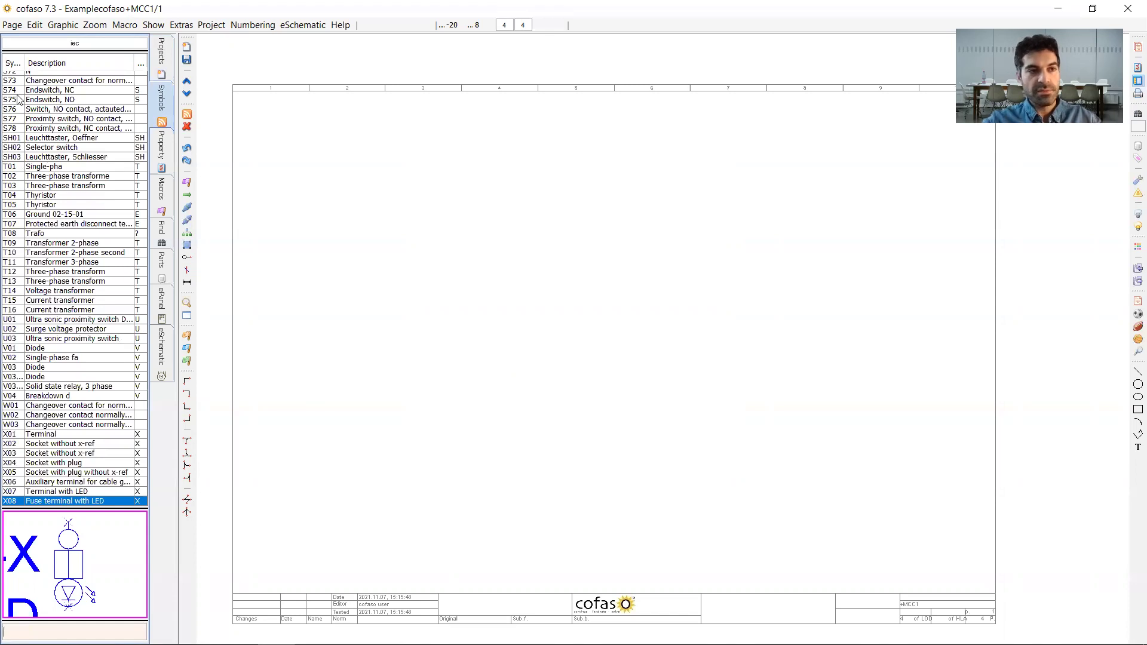
- Widen the Symbol name column of the symbol list and select the ground symbol T06
left_click_drag(24, 63, 64, 63)
left_click(24, 138)
left_click(23, 187)
left_click(27, 215)
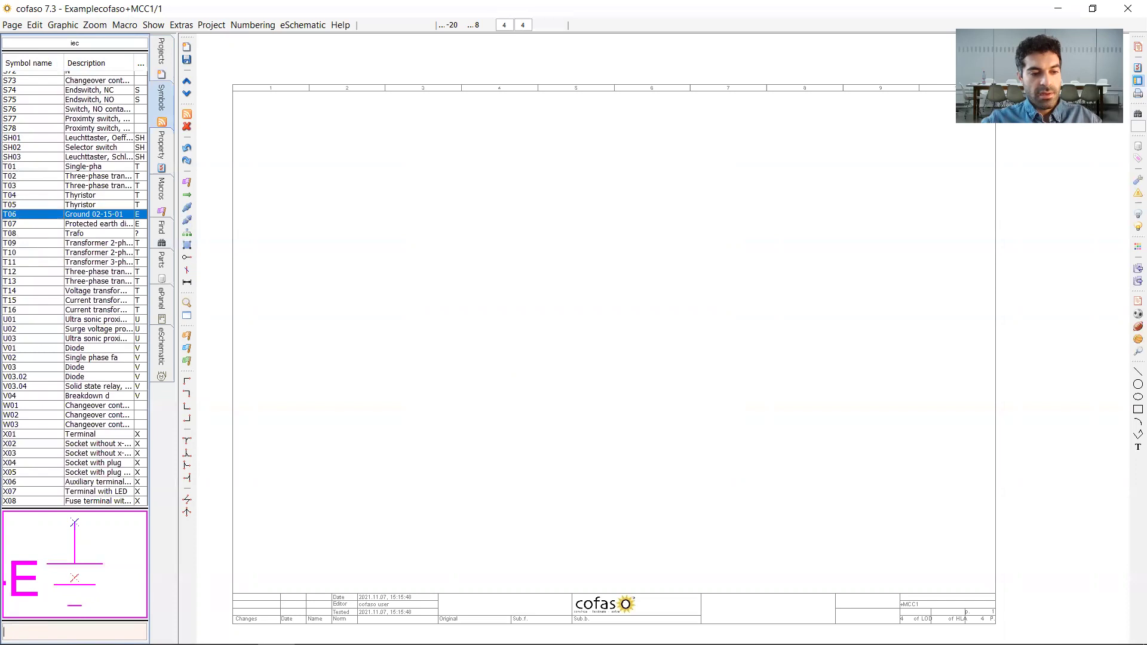
- Search the iec symbols by the symbol name m05
type("m0")
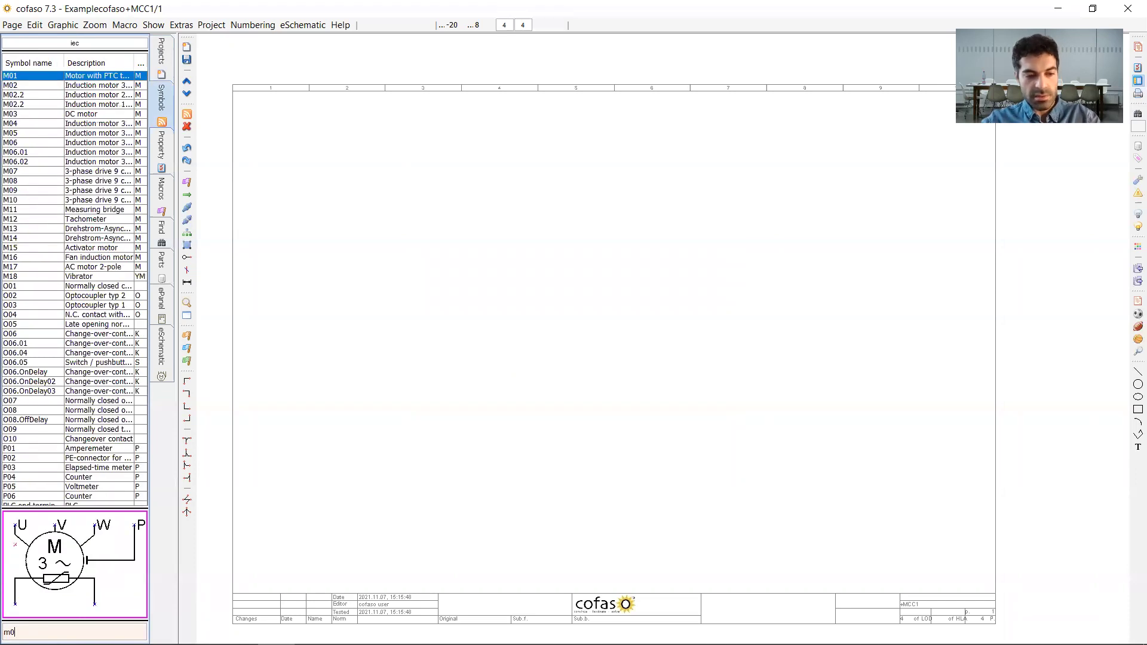
type("5")
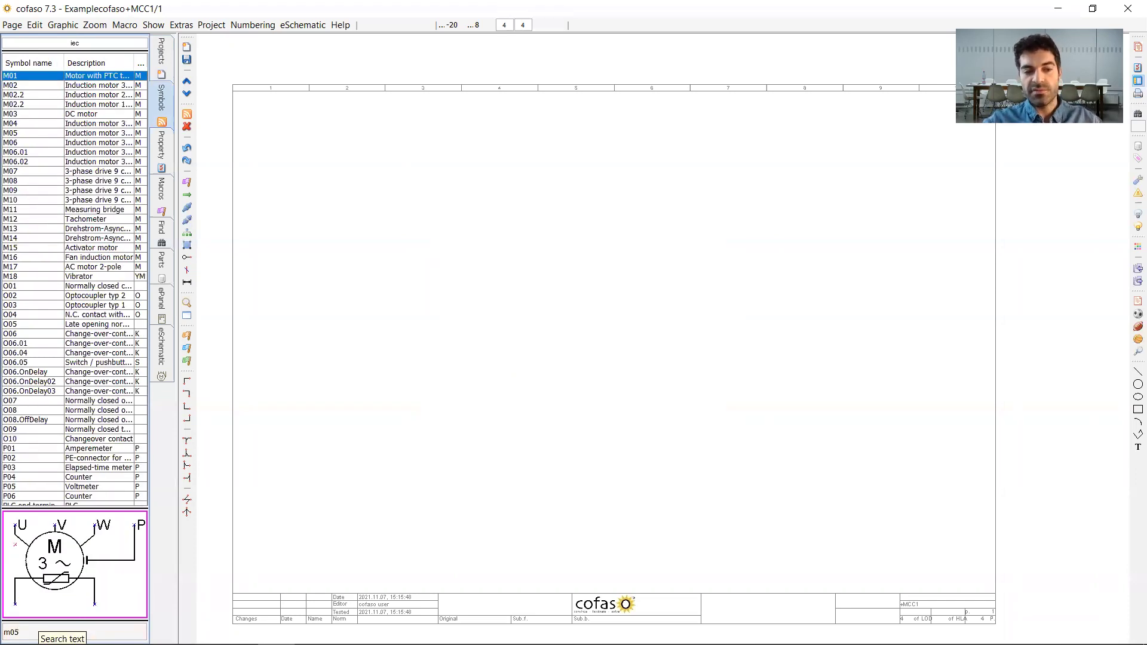
key("Return")
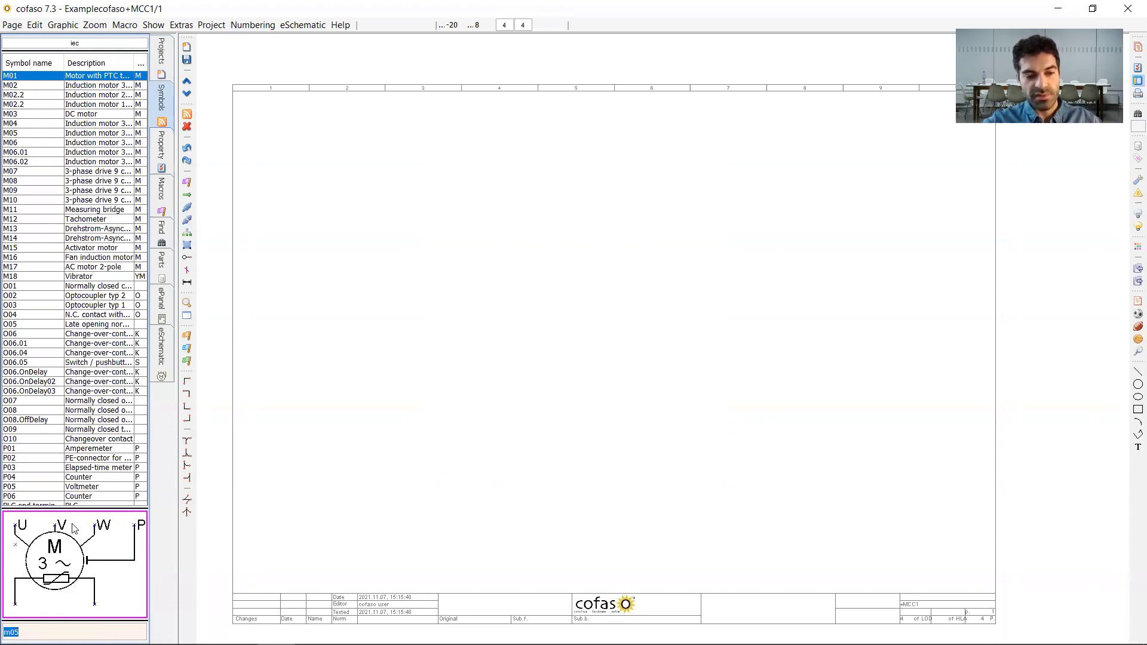
- Rotate the M01 motor symbol by 180° and return to the symbol search text without placing it
left_click(57, 568)
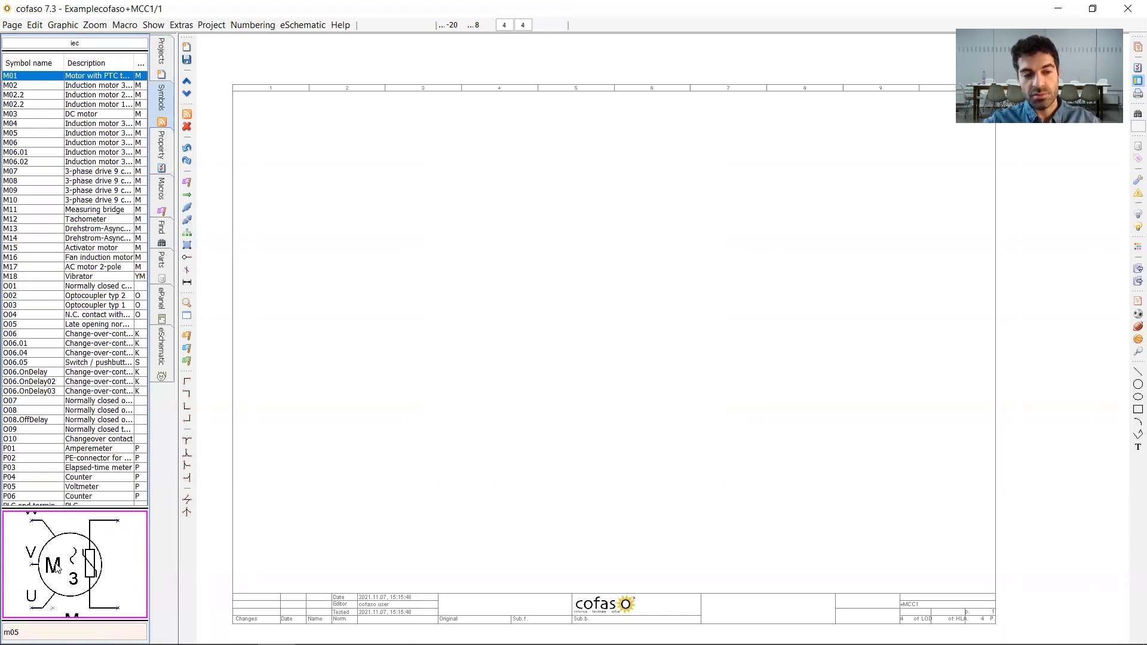
left_click(57, 567)
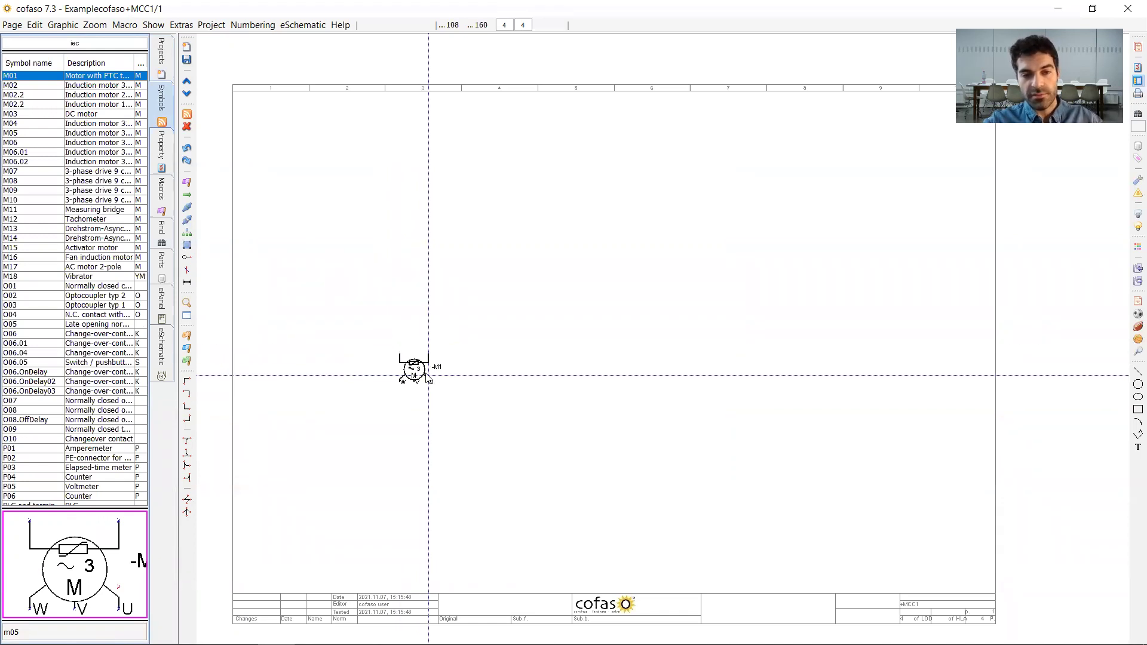
left_click(20, 632)
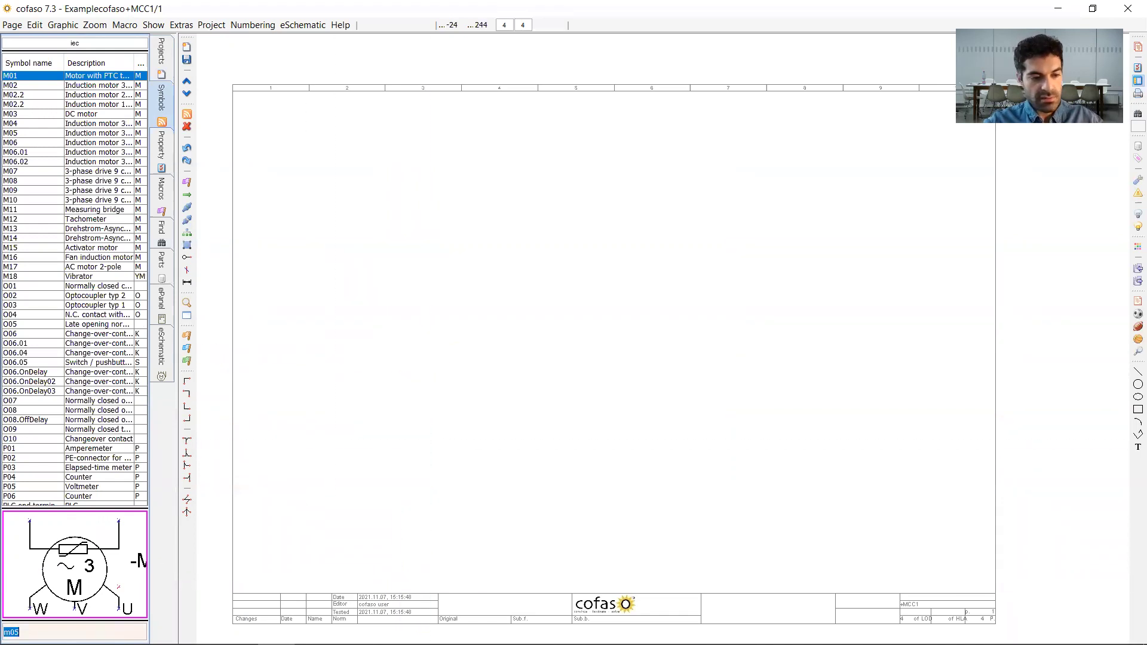
- Replace the symbol search text with m05 to select the M05 three-phase induction motor
key("BackSpace")
key("BackSpace")
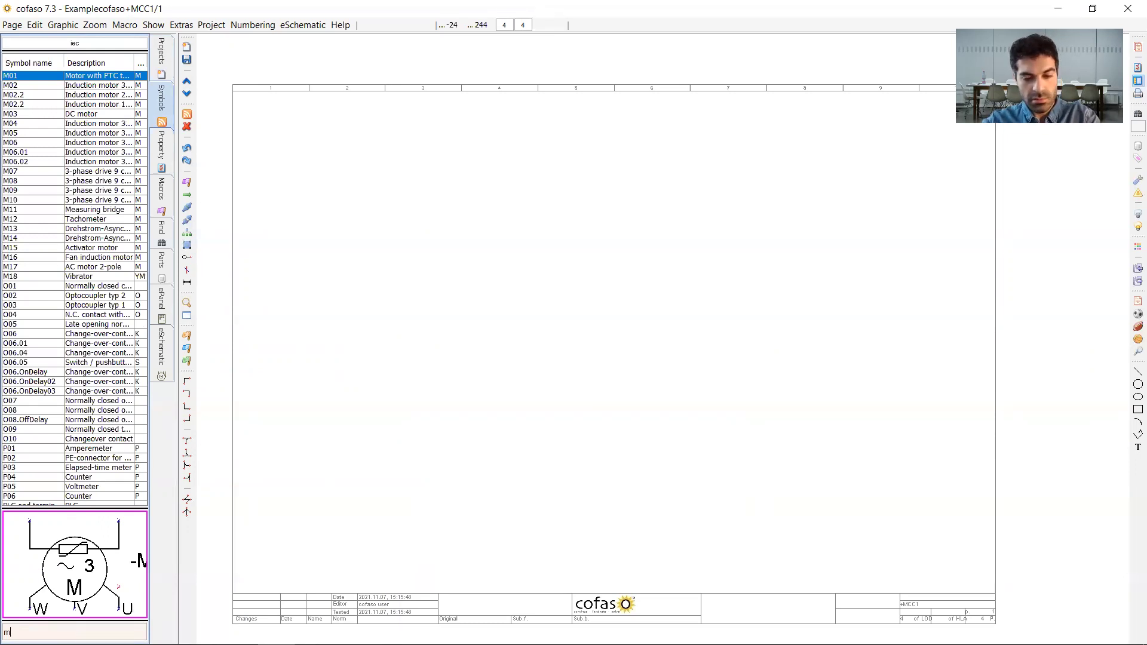
key("BackSpace")
type("m")
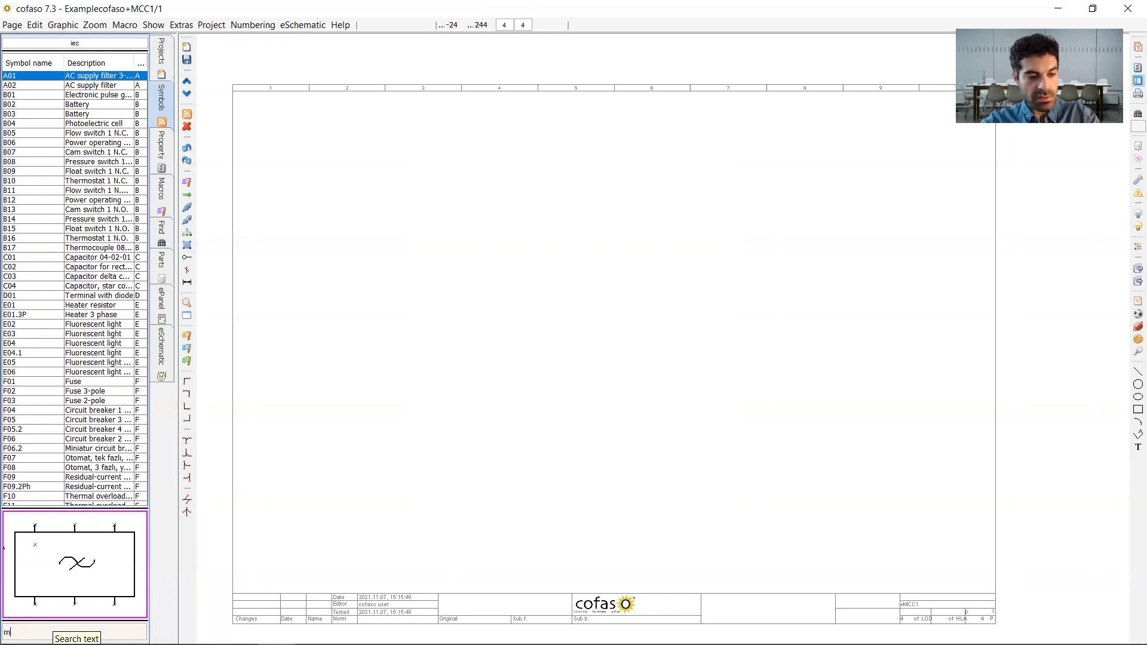
type("0")
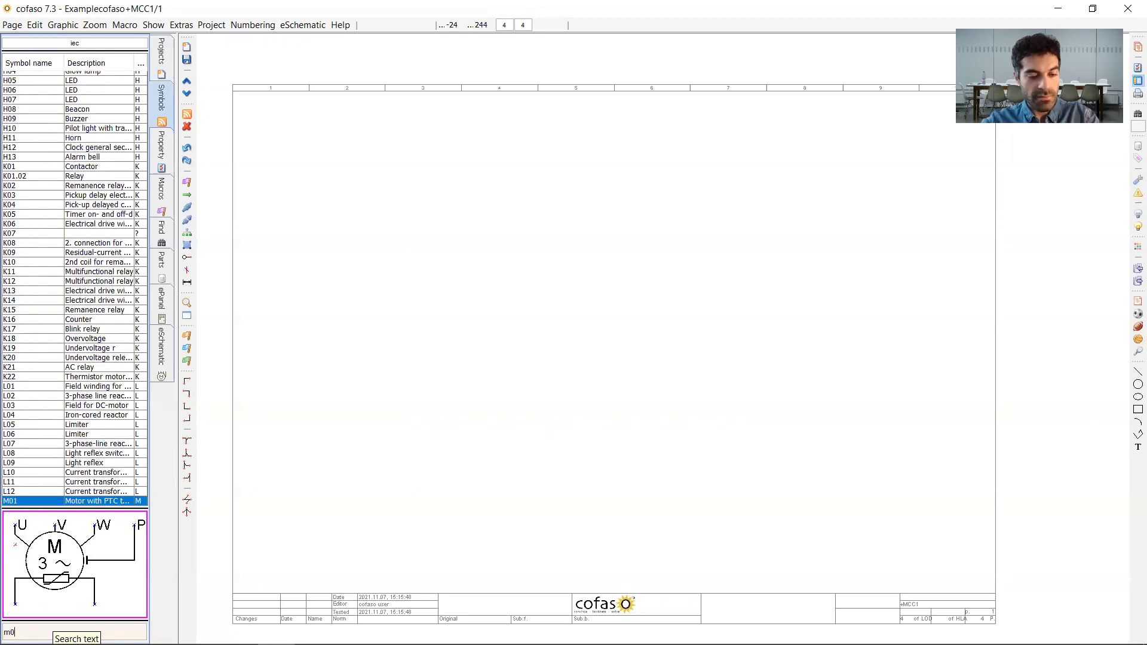
type("6")
key("BackSpace")
type("5")
- Bring the M05 motor symbol onto the page and rotate it in 90° increments through one full turn
left_click_drag(94, 543, 423, 314)
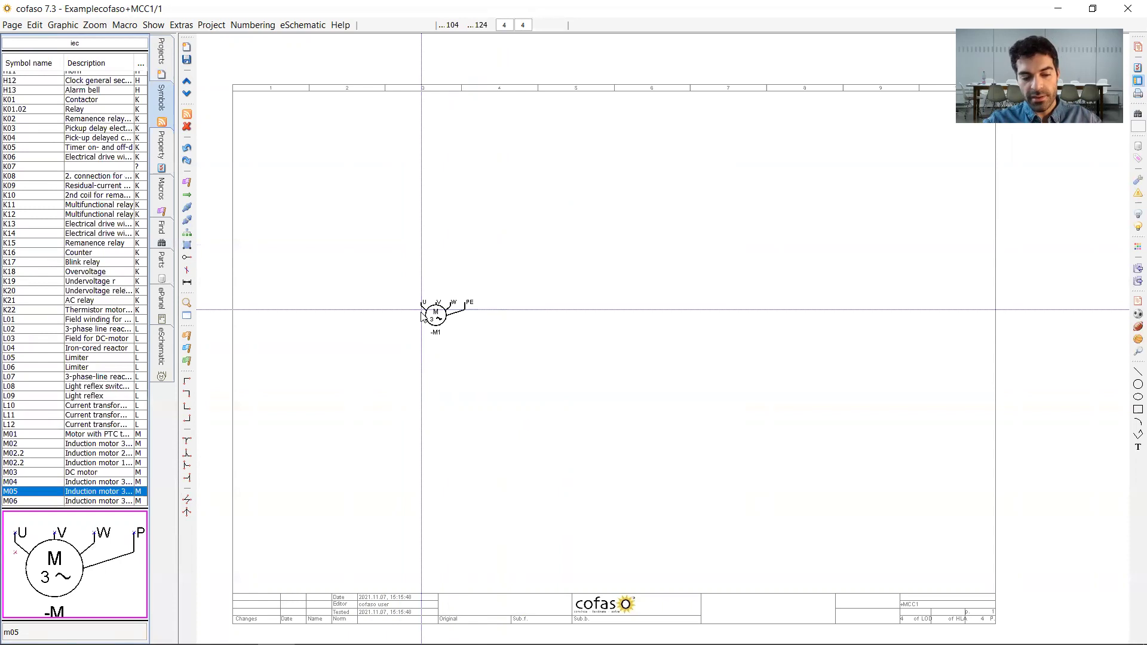
mouse_move(423, 317)
left_mouse_down()
mouse_move(402, 248)
mouse_move(432, 317)
left_mouse_up()
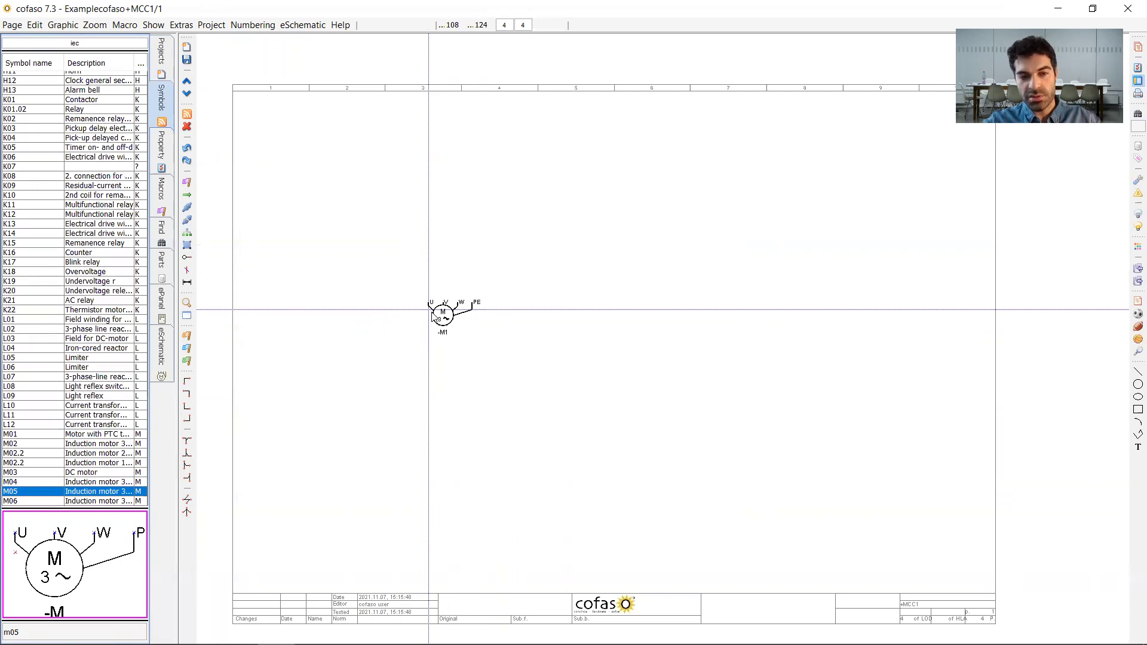
key("space")
key("space")
scroll(433, 317, "up", 4)
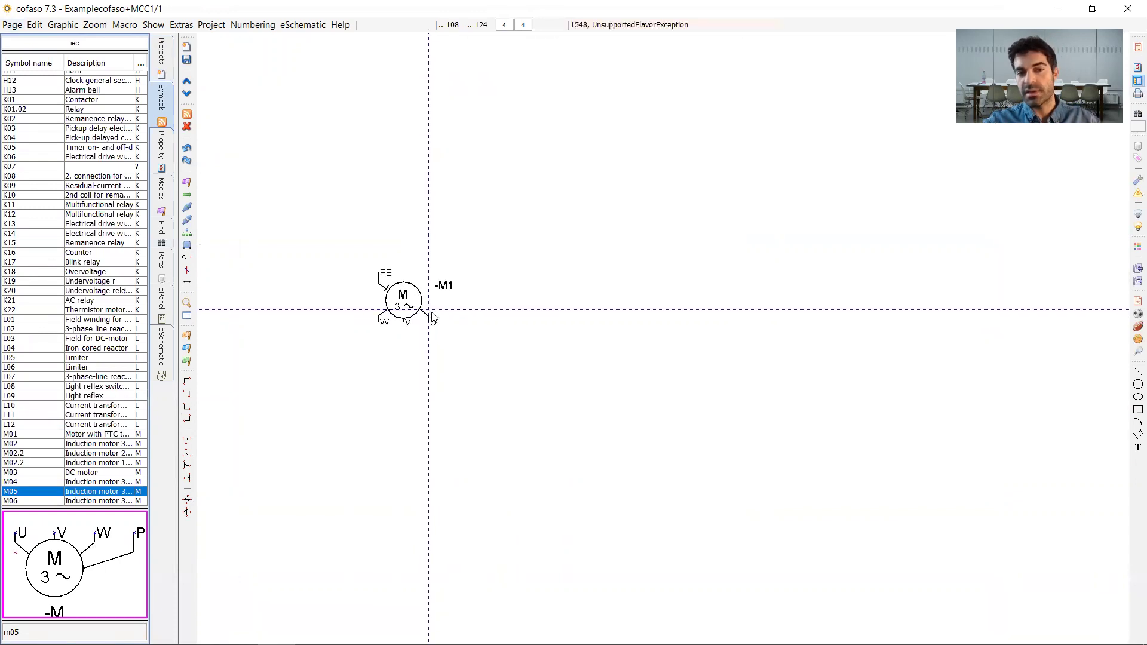
scroll(431, 316, "down", 5)
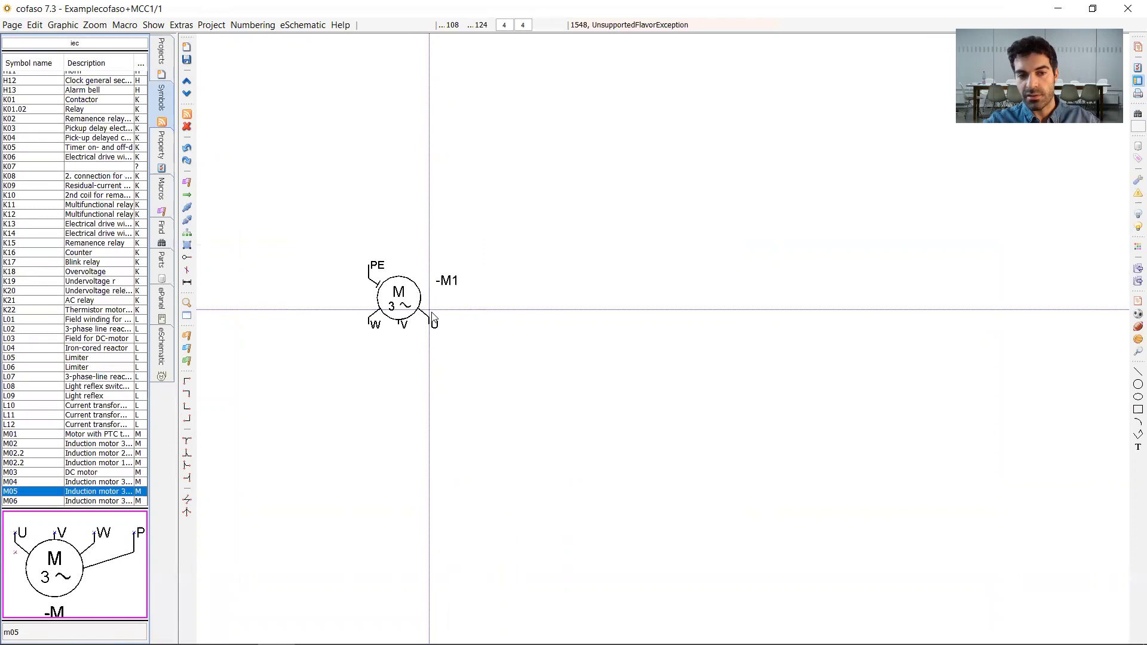
key("space")
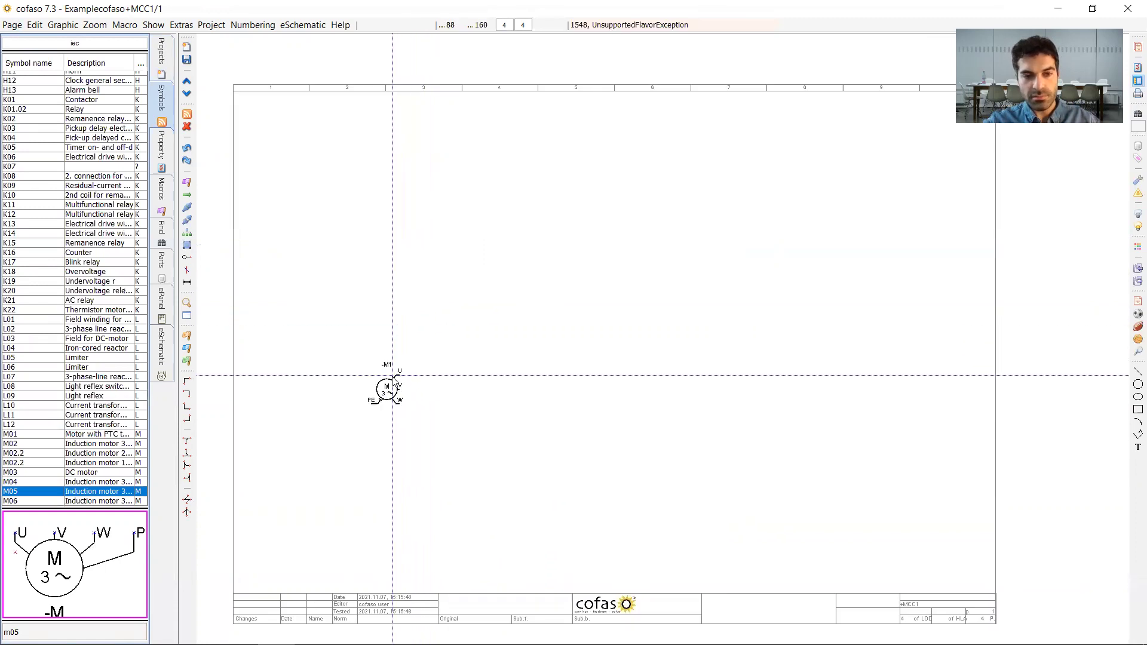
key("space")
key("alt")
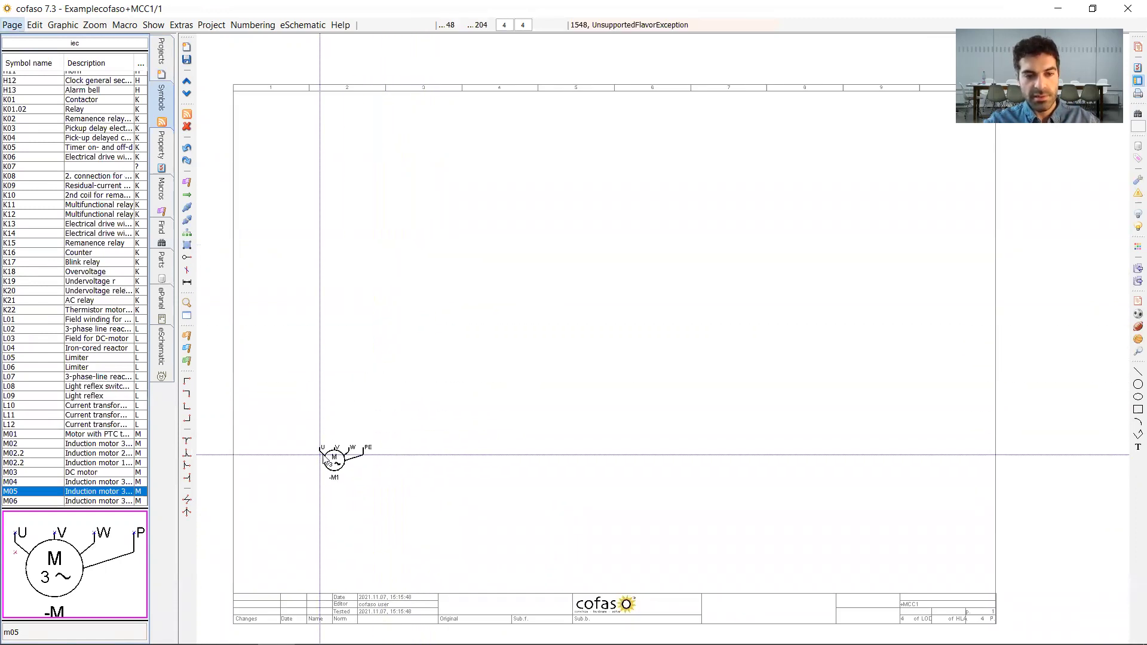
- Place the M05 motor in column 2 in the lower half of the page and accept its default symbol properties
left_click(327, 411)
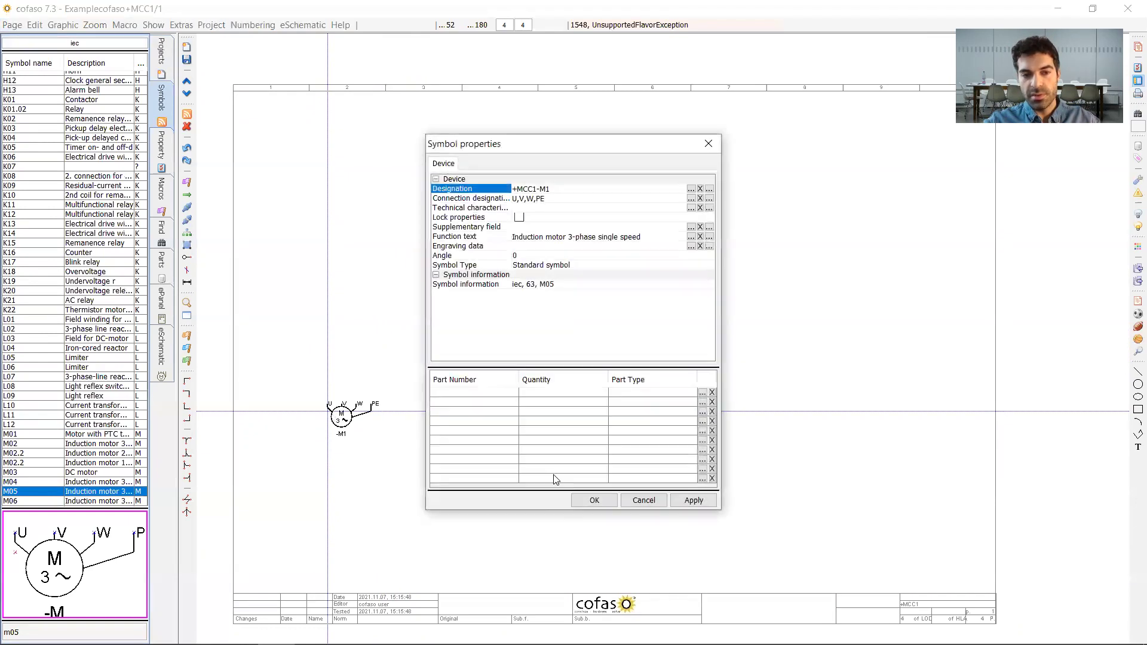
left_click(543, 202)
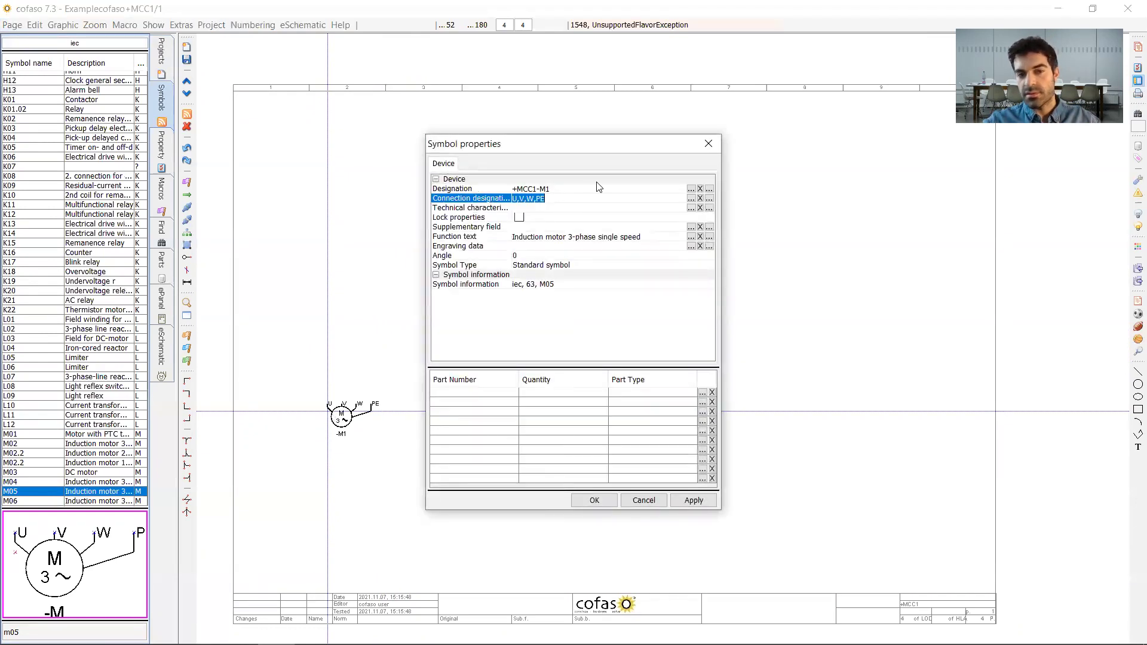
left_click(560, 189)
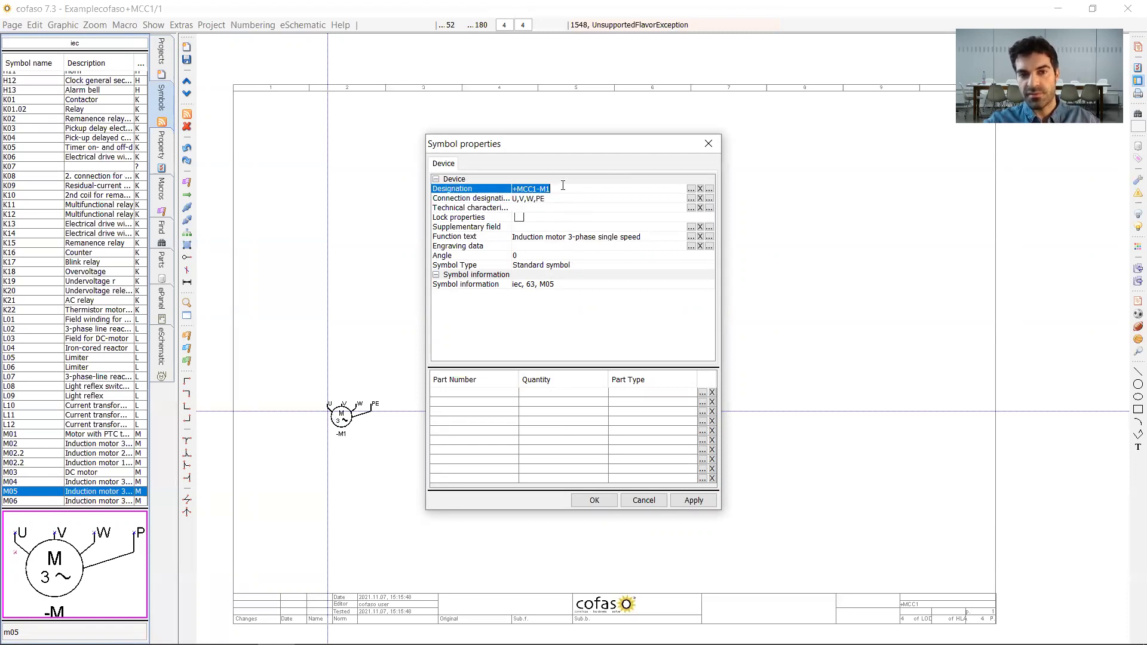
left_click(594, 501)
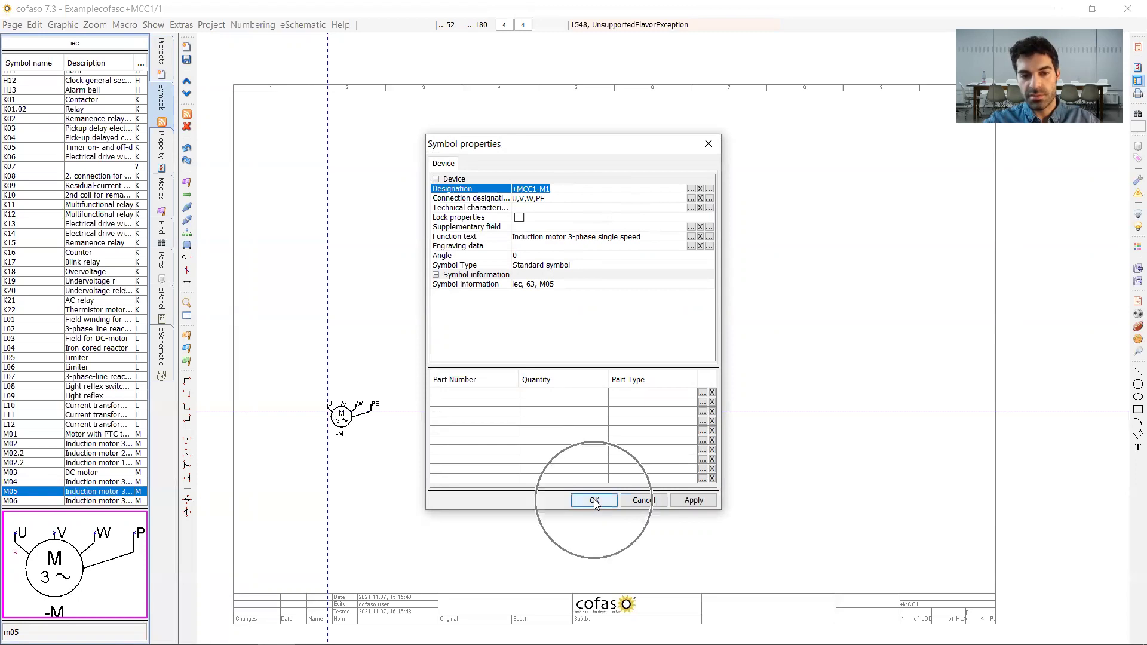
key("Escape")
- Find the X01 terminal symbol and place four terminals above the motor's U, V, W and PE connections
scroll(305, 430, "up", 3)
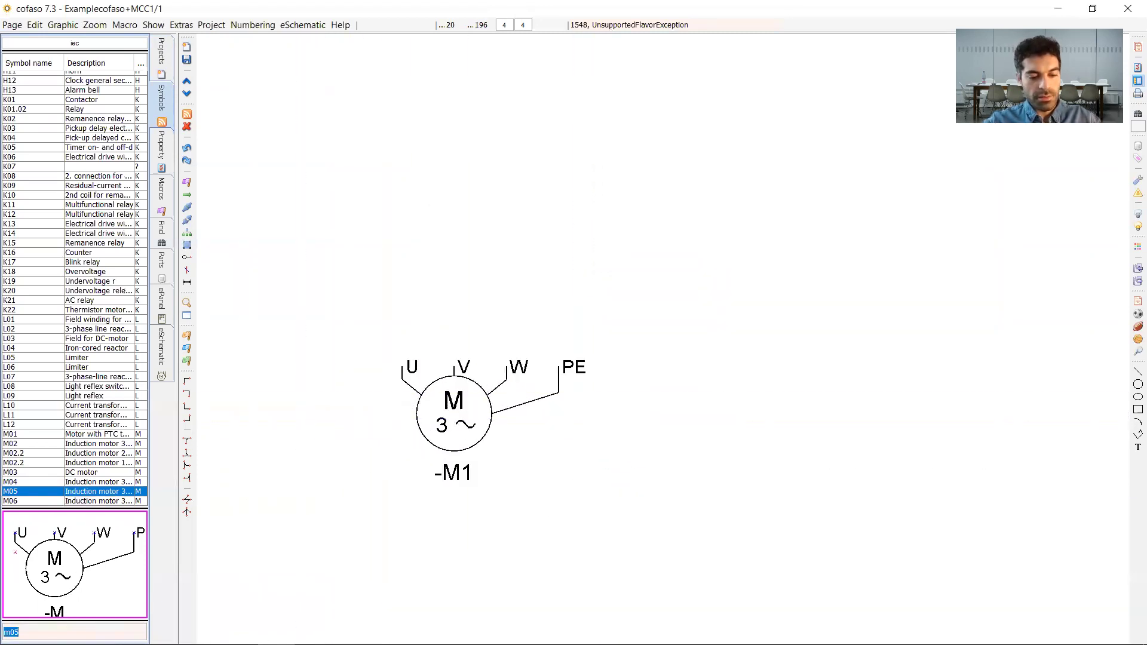
type("x01")
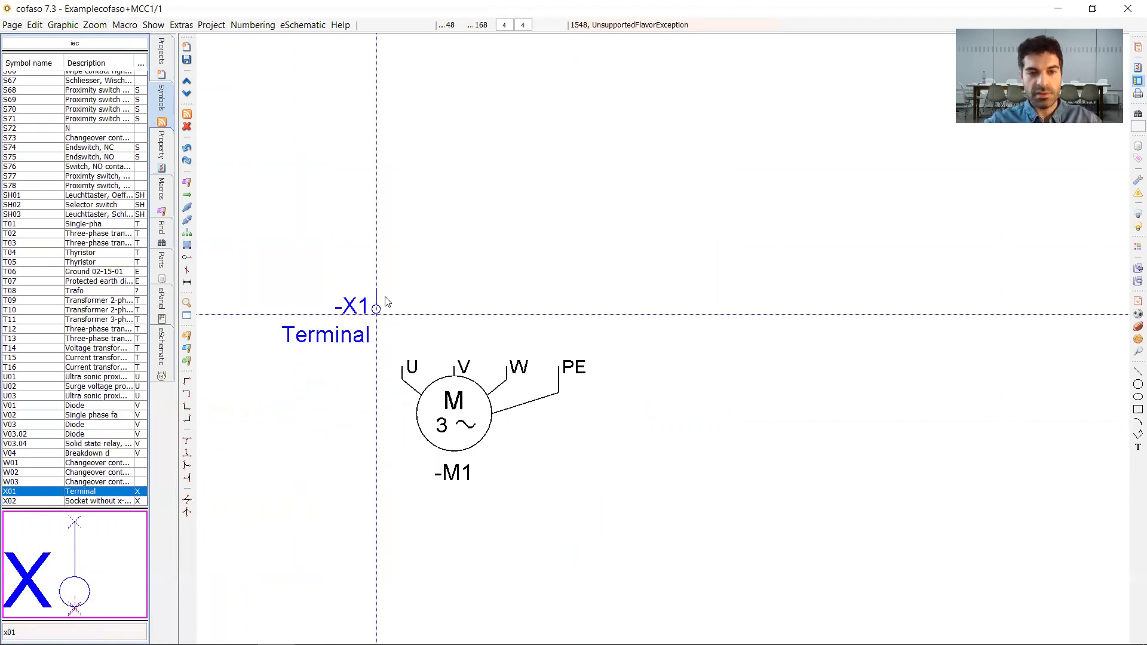
left_click(415, 181)
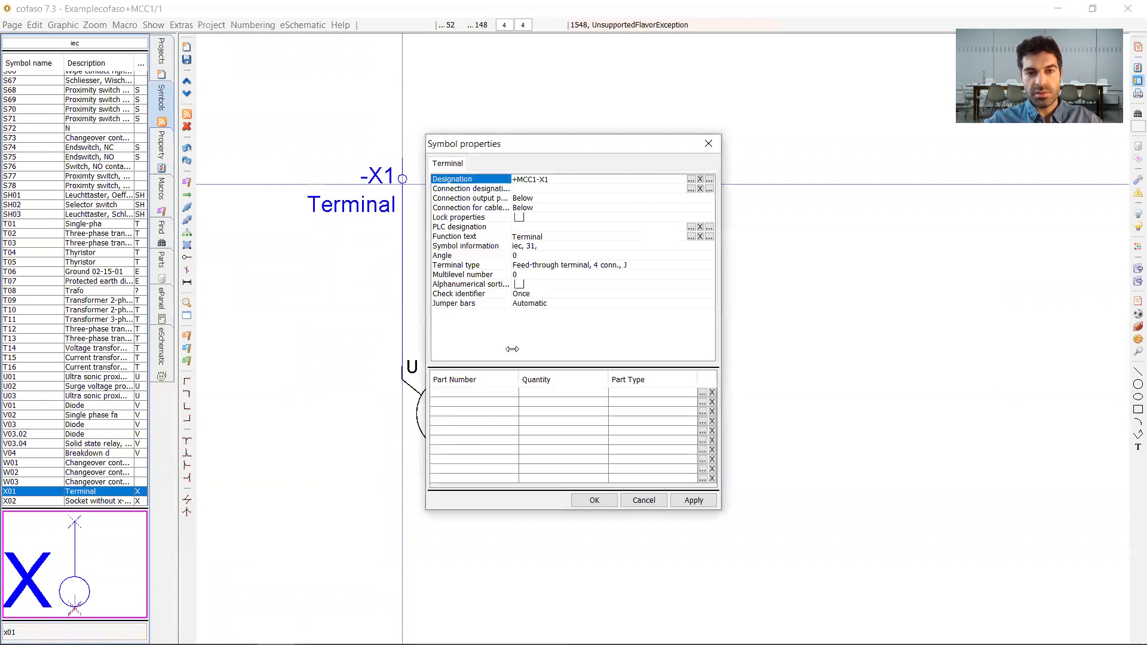
left_click(593, 500)
left_click(454, 180)
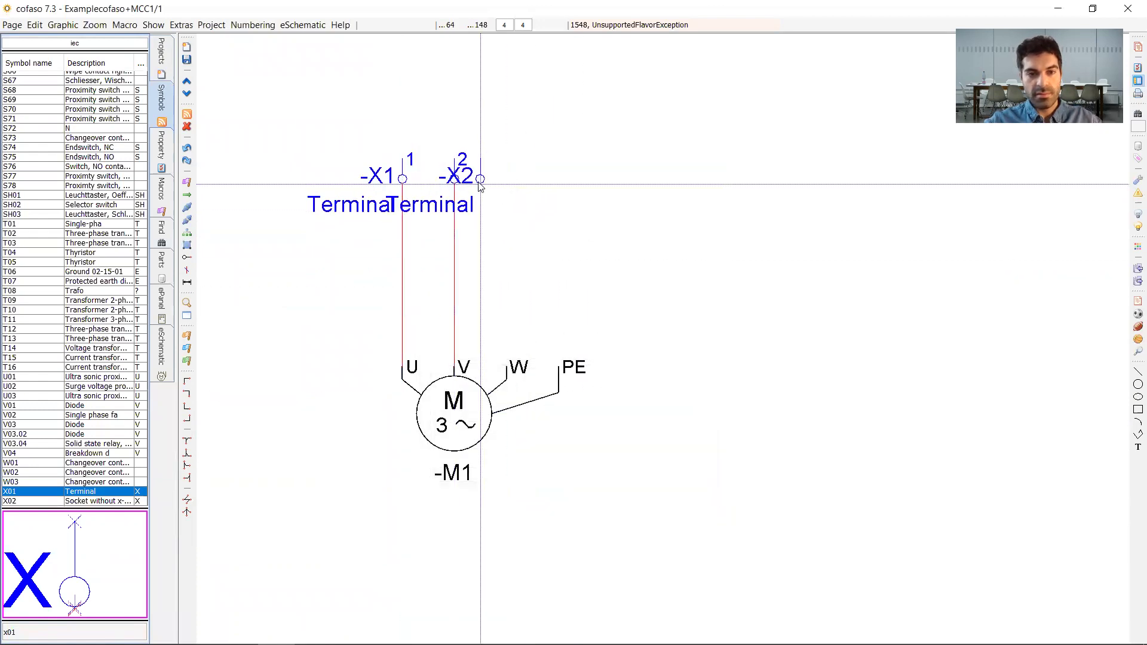
left_click(506, 179)
left_click(559, 179)
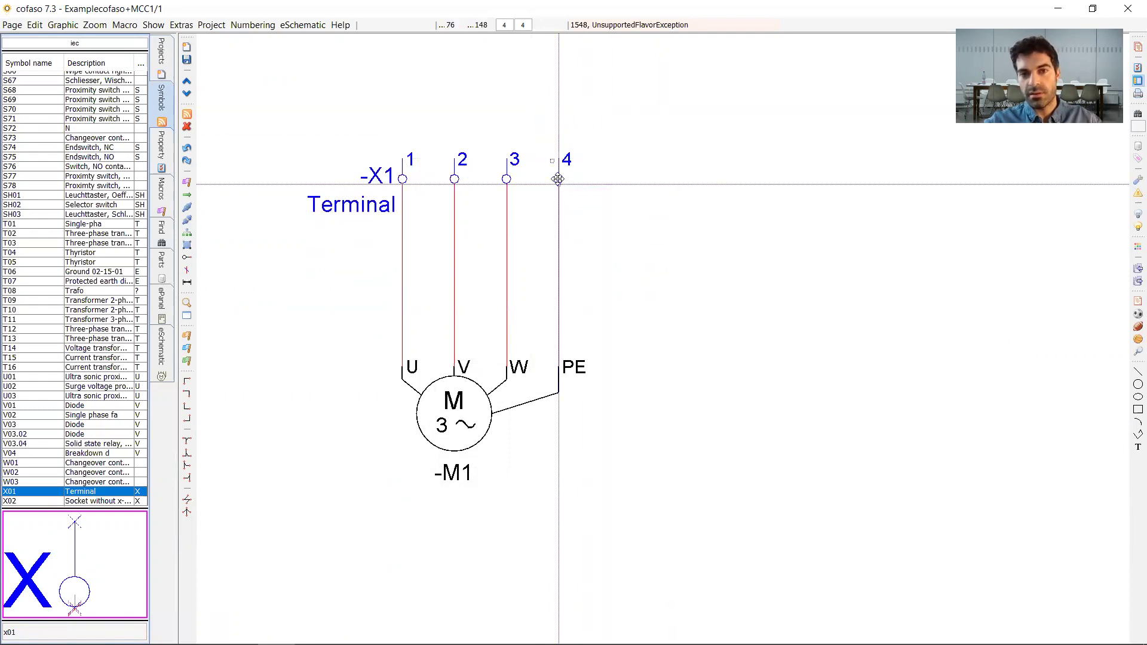
- Set the terminal type of the terminal above the motor's PE connection to "PE Terminal/connector, 2 conn."
double_click(559, 179)
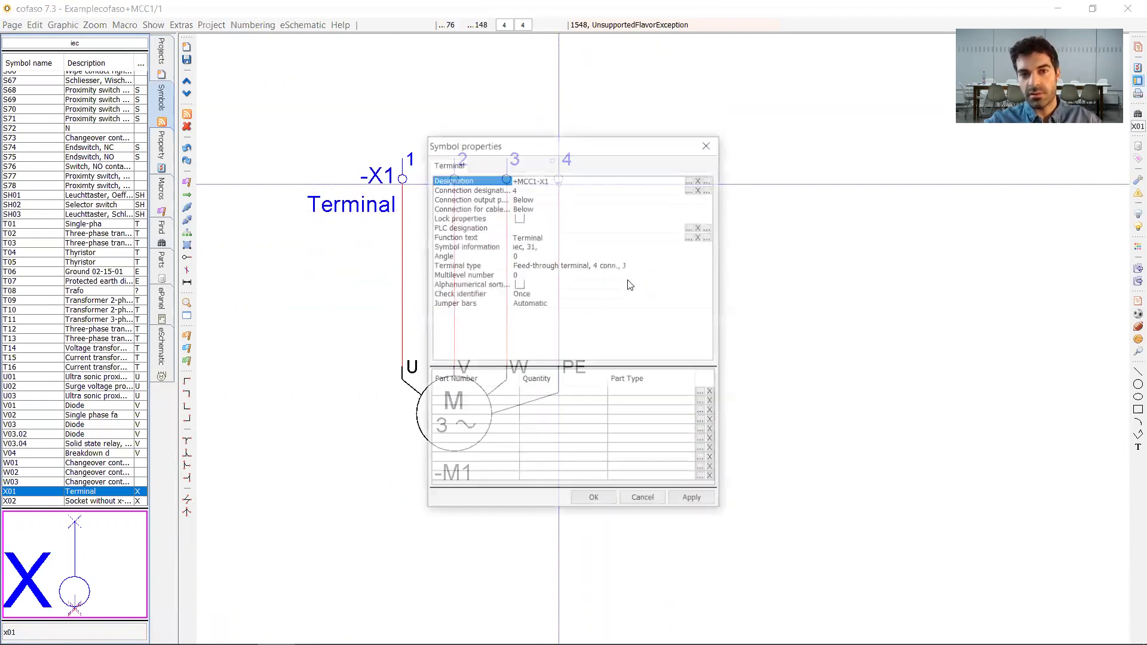
left_click(476, 265)
left_click(537, 265)
left_click(537, 264)
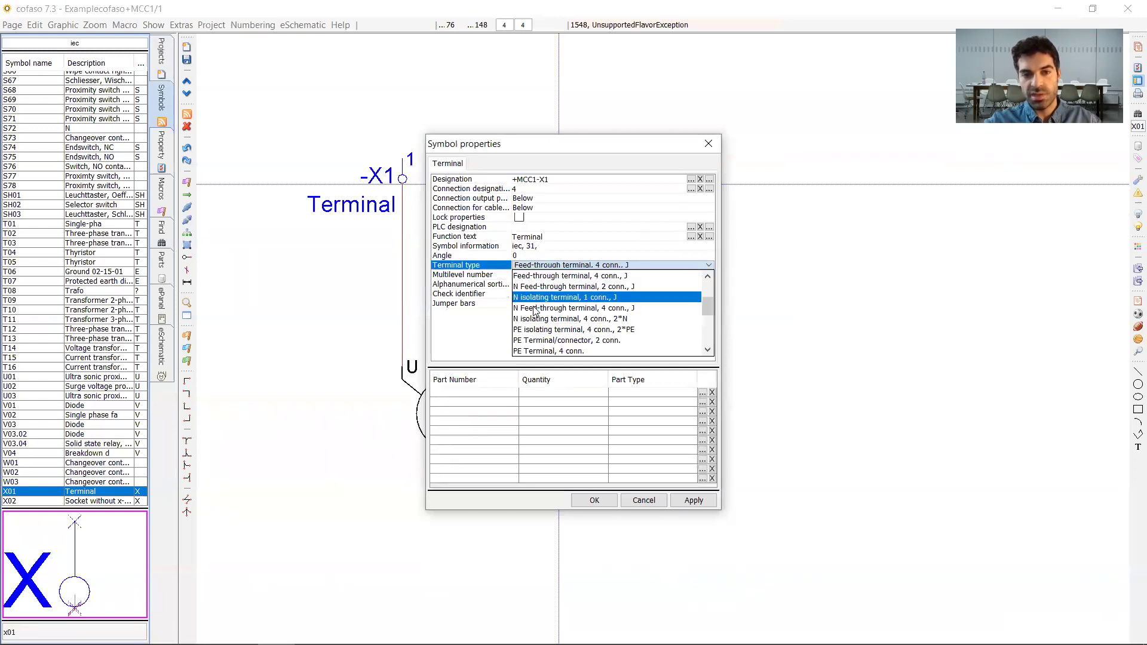
left_click(537, 339)
left_click(594, 500)
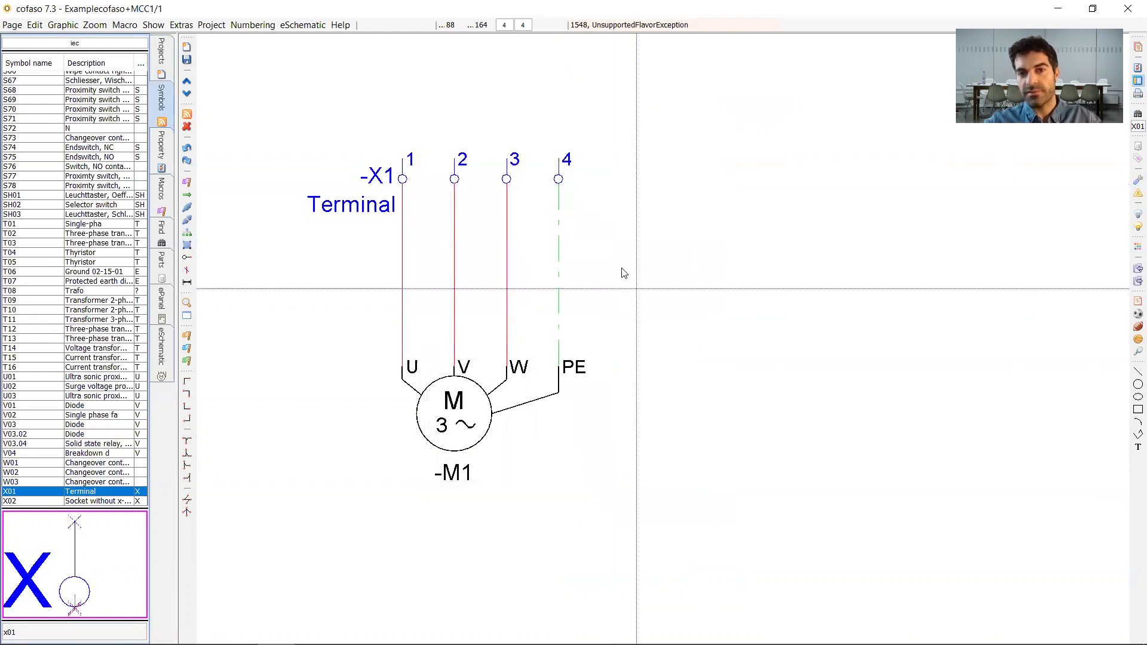
left_click(540, 367)
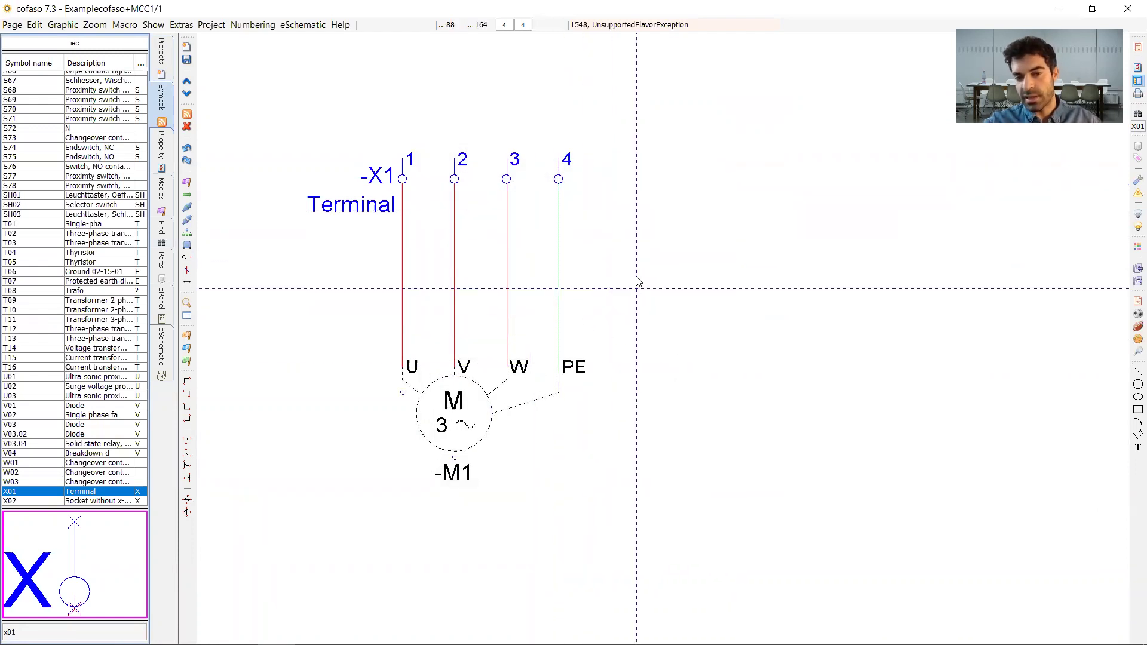
left_click(610, 184)
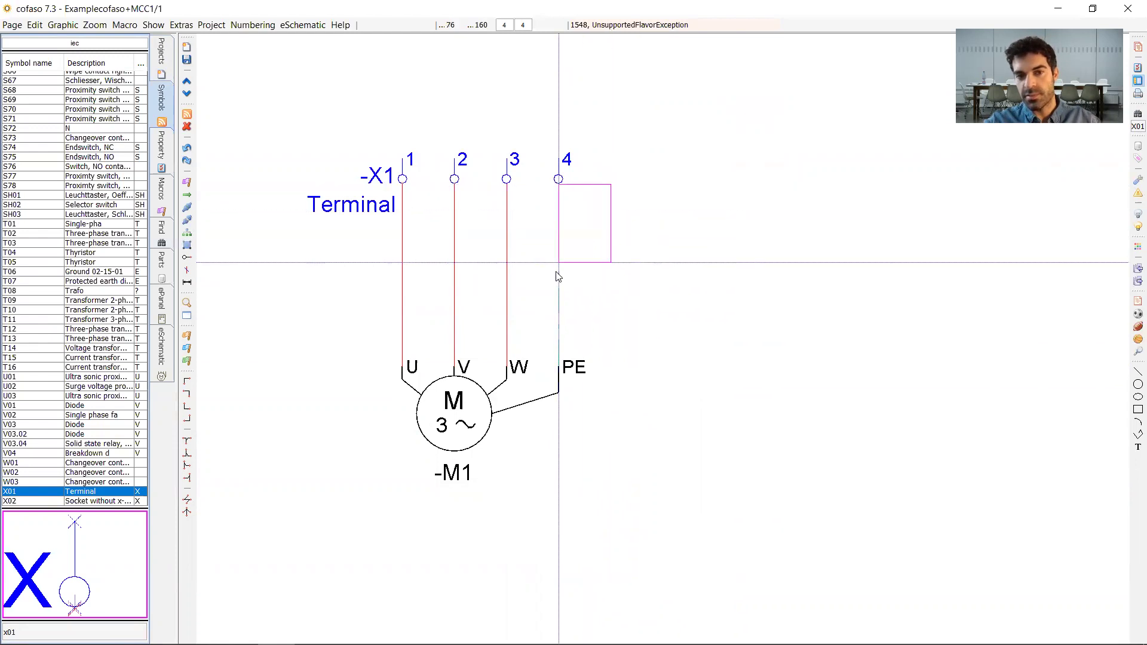
left_click(534, 347)
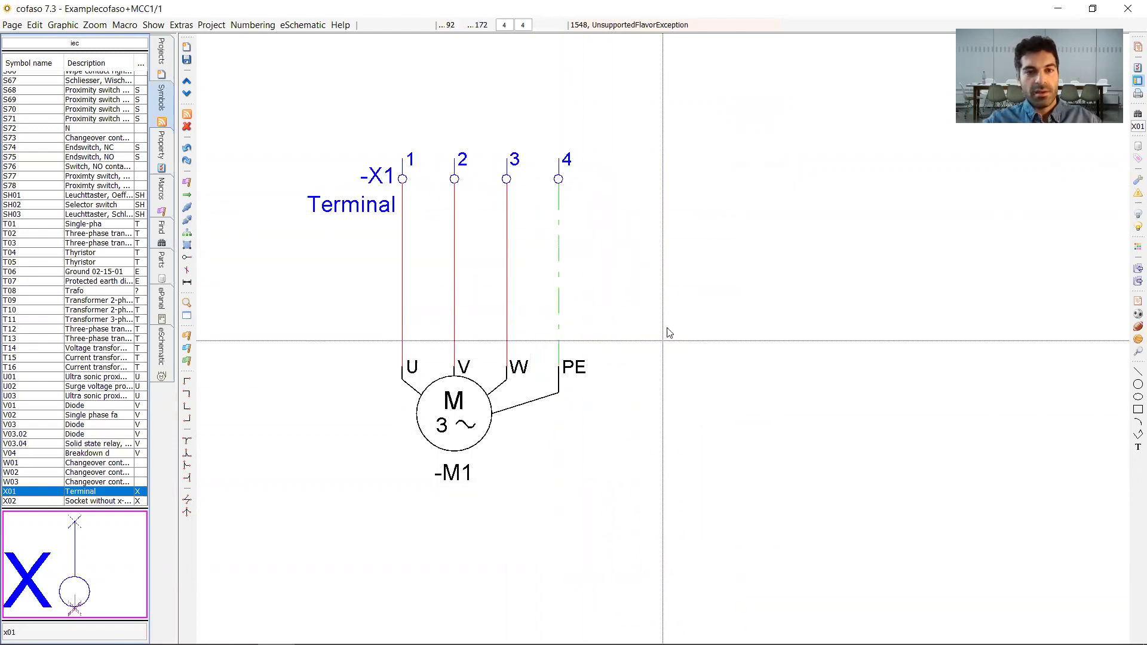
- Number all terminals of all strips with the Normal method and the Use PE or N option, and select the terminal row
left_click(251, 26)
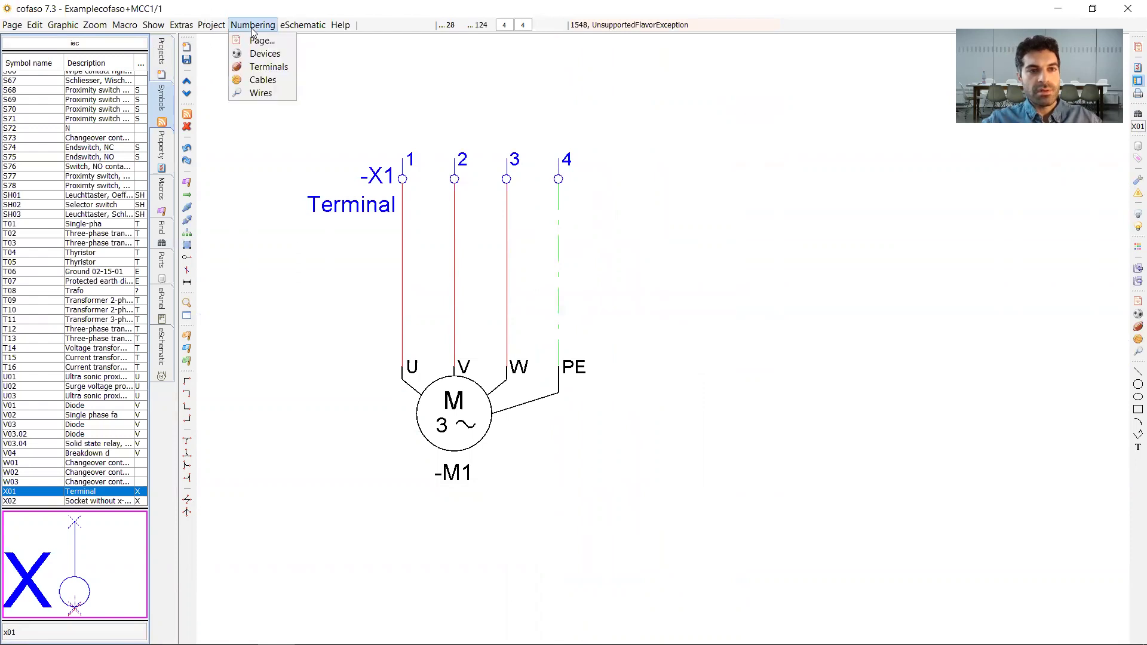
left_click(252, 67)
left_click(454, 498)
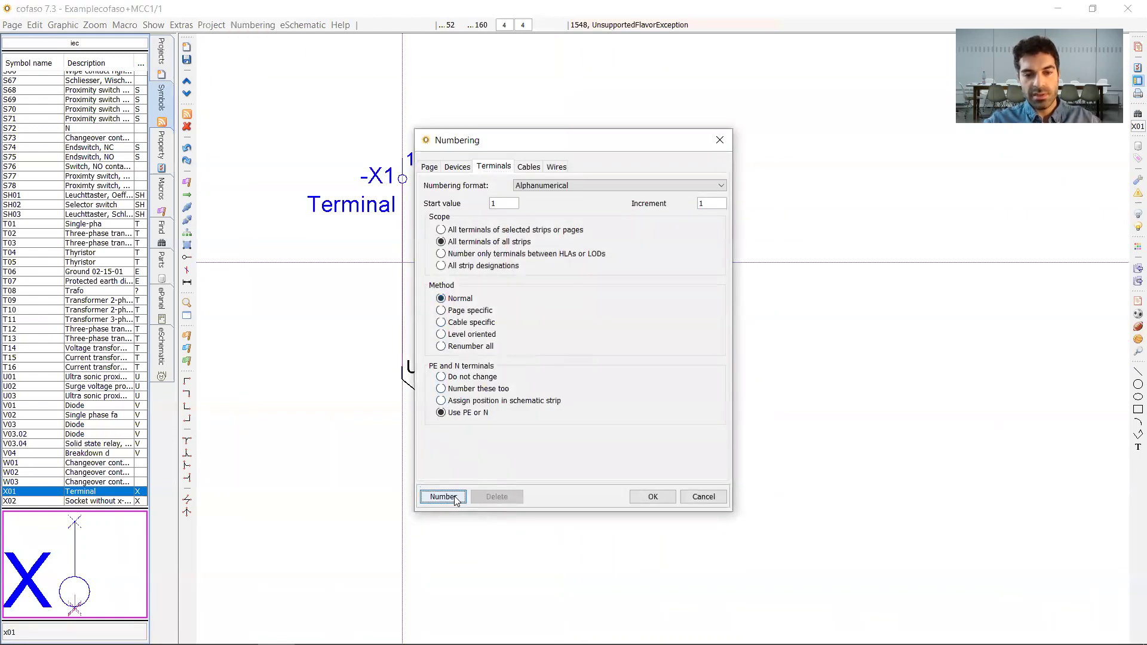
left_click(653, 497)
left_click_drag(322, 107, 637, 202)
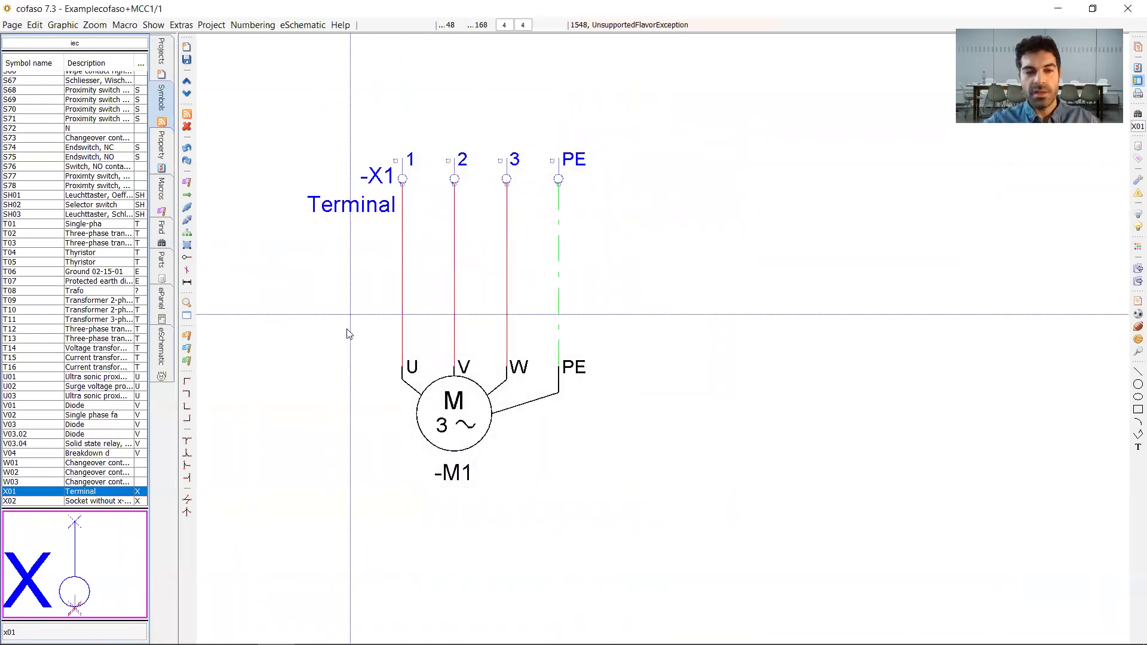
- Draw a horizontal cable about 36 mm long across the four wires between the terminals and the motor, keeping its properties dialog clear of them
left_click(187, 209)
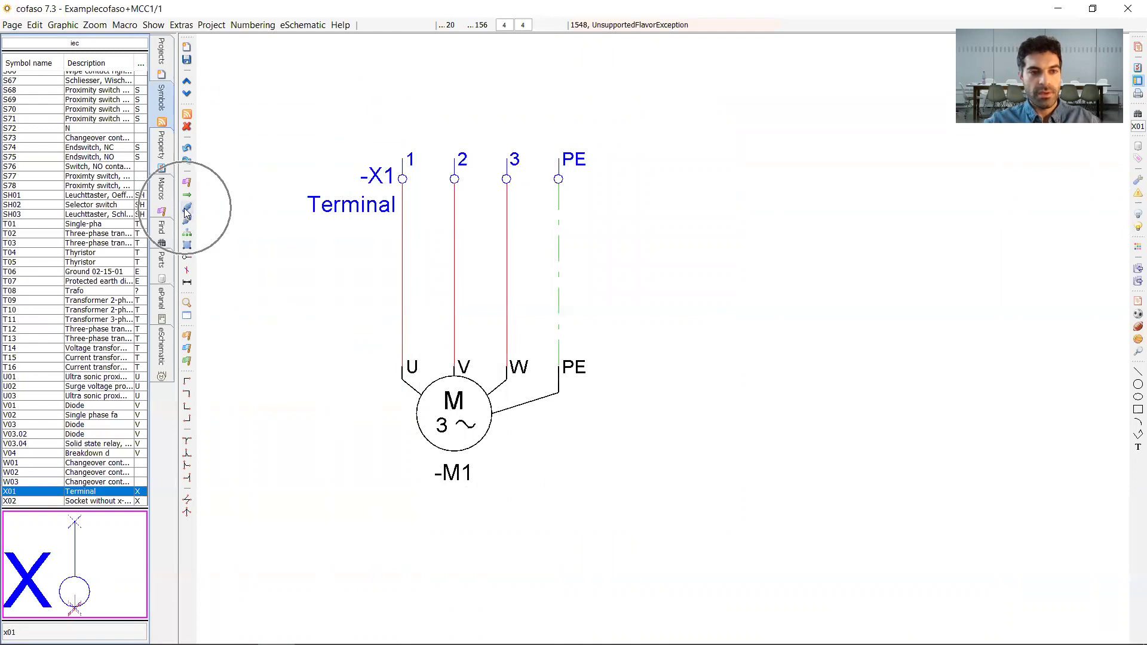
left_click(187, 212)
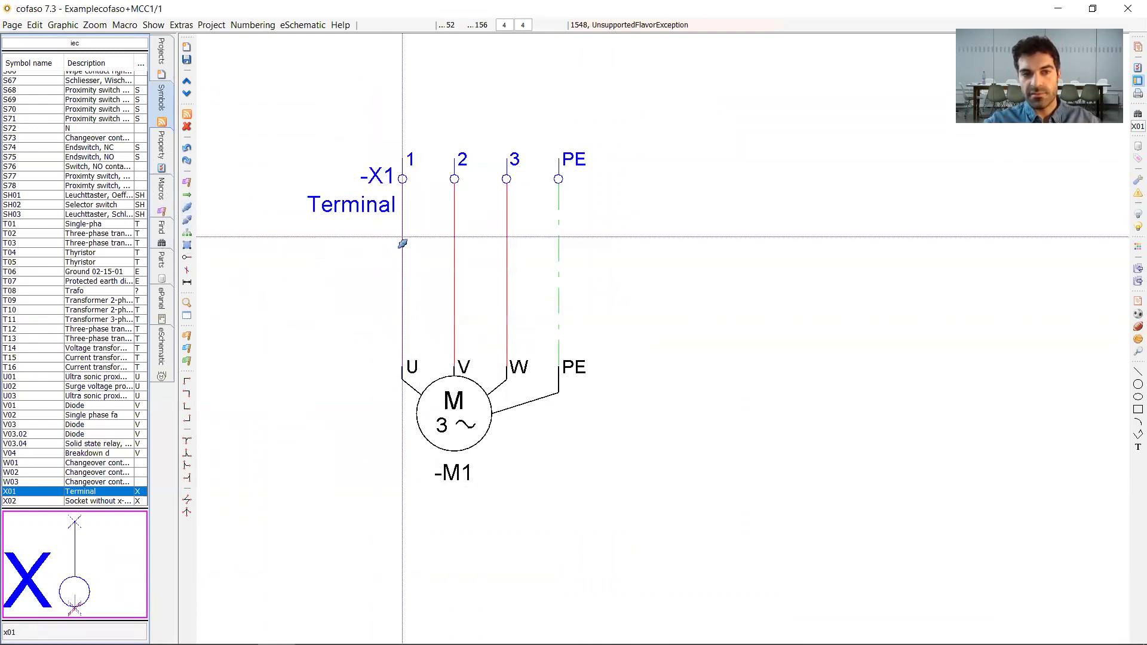
left_click_drag(376, 237, 605, 240)
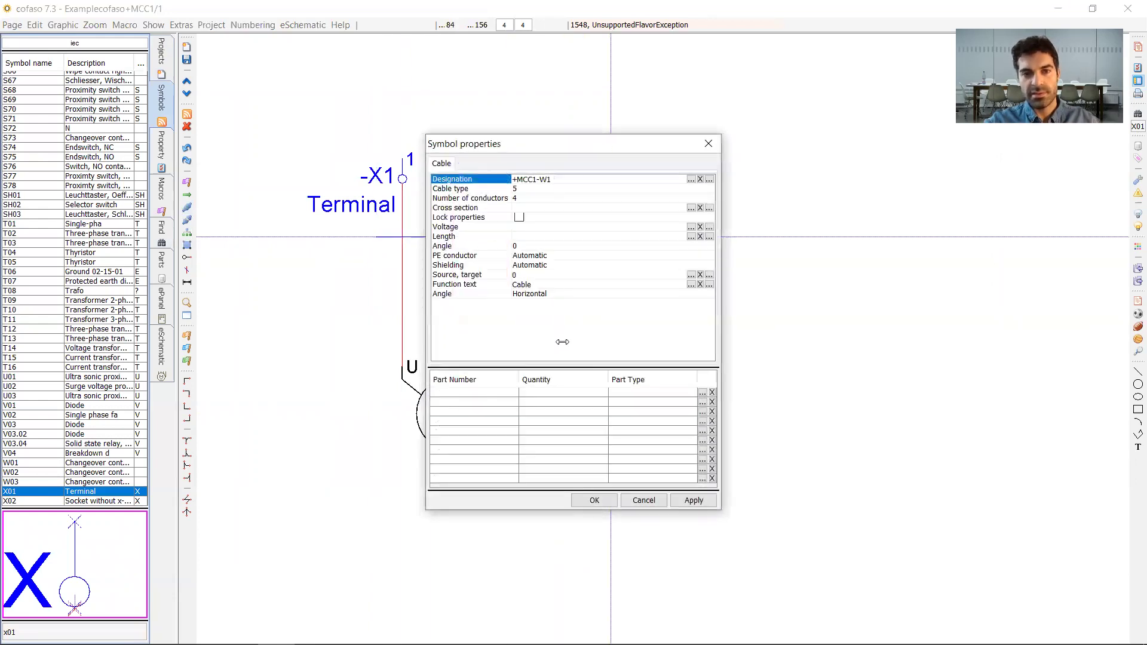
left_click_drag(576, 149, 809, 129)
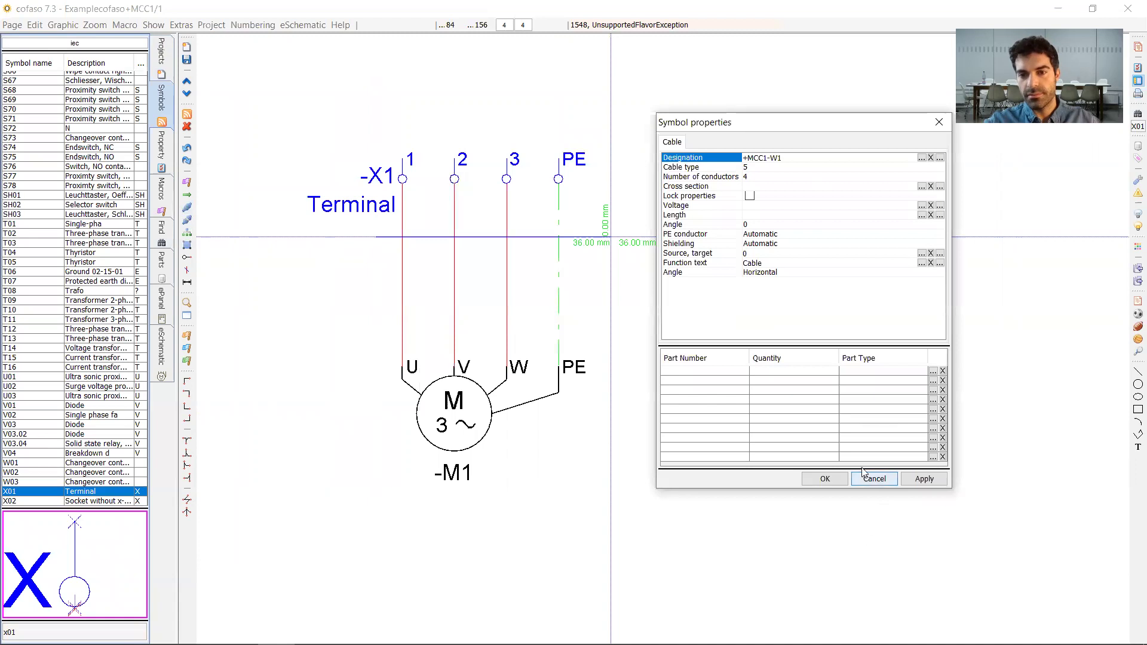
- Open the parts catalogue for the cable's first part entry, filter it to Electrical and Cables, and choose Cable33, displaying its cable data
left_click(933, 375)
left_click(934, 375)
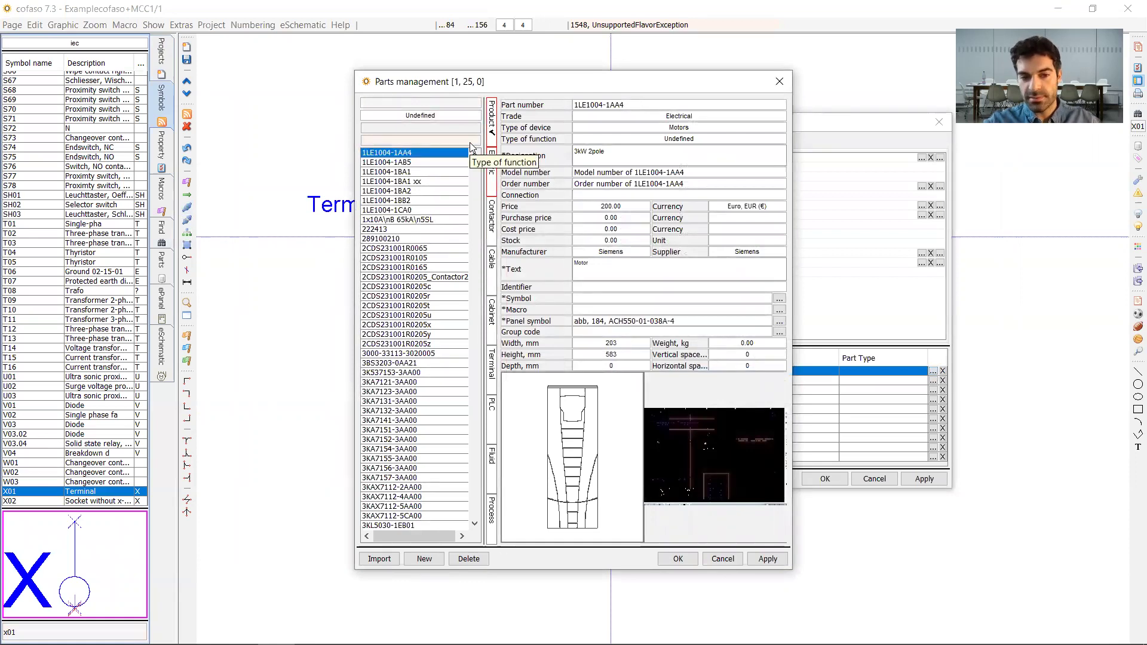
mouse_move(476, 169)
left_mouse_down()
mouse_move(485, 330)
mouse_move(465, 454)
mouse_move(474, 341)
mouse_move(463, 153)
left_mouse_up()
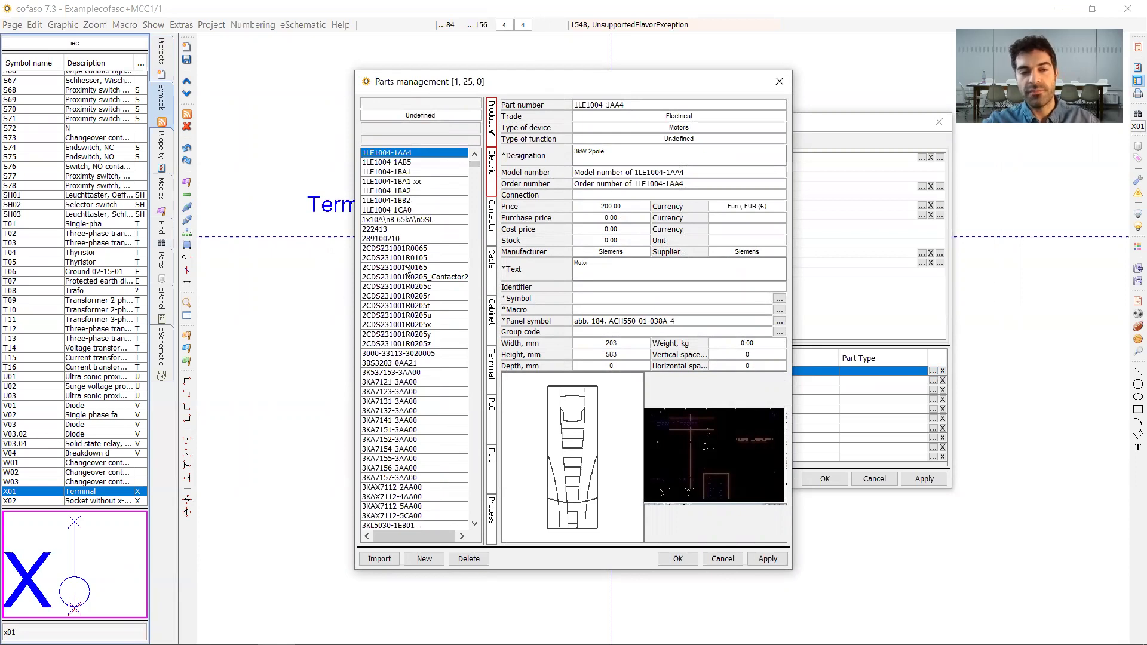
left_click(416, 120)
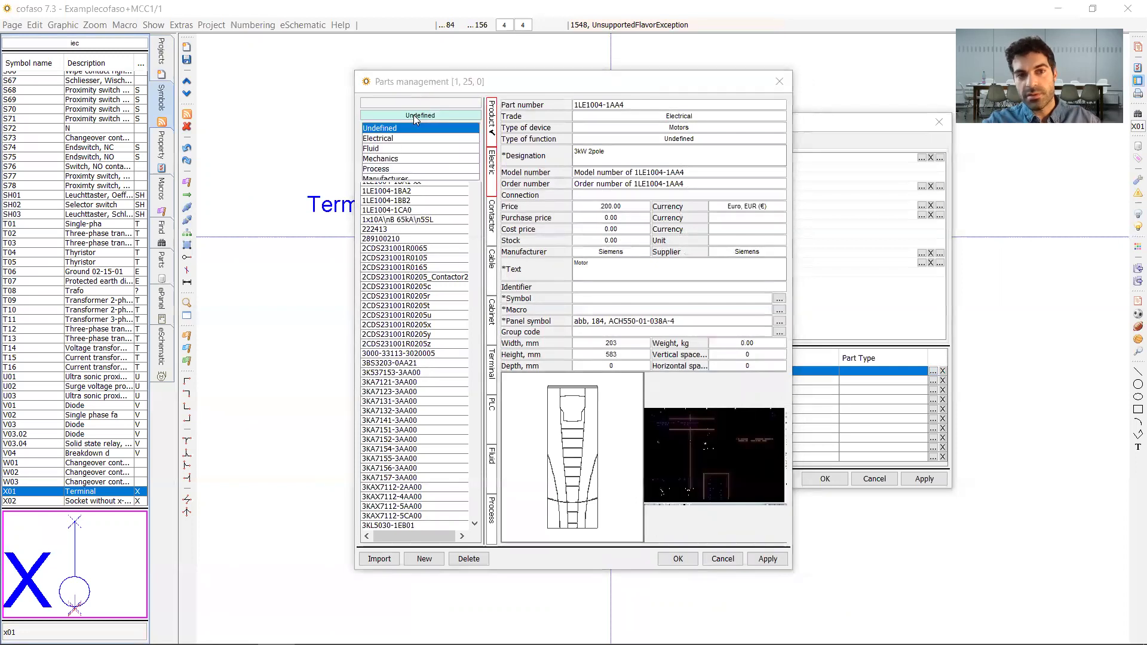
left_click(399, 139)
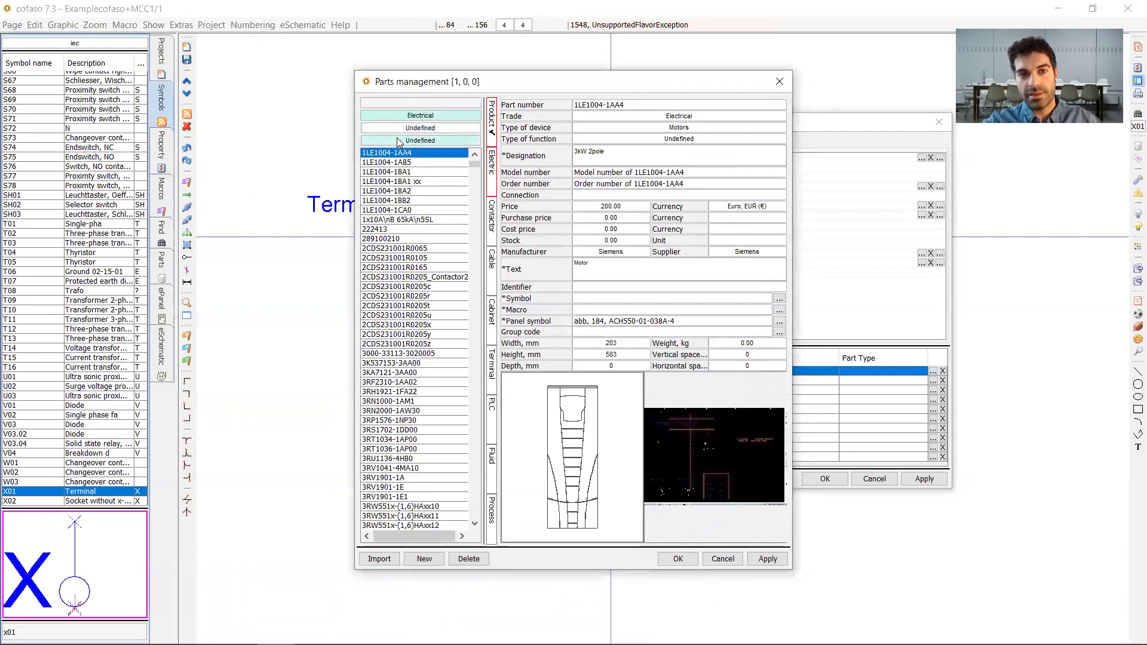
left_click(413, 128)
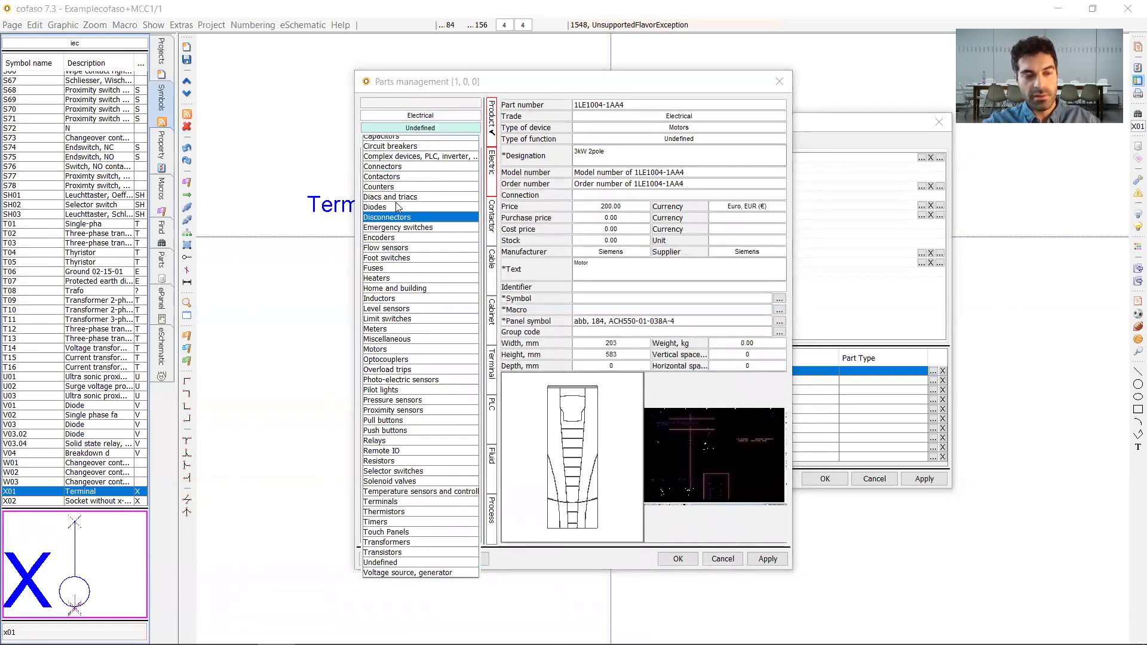
scroll(394, 191, "up", 1)
left_click(392, 141)
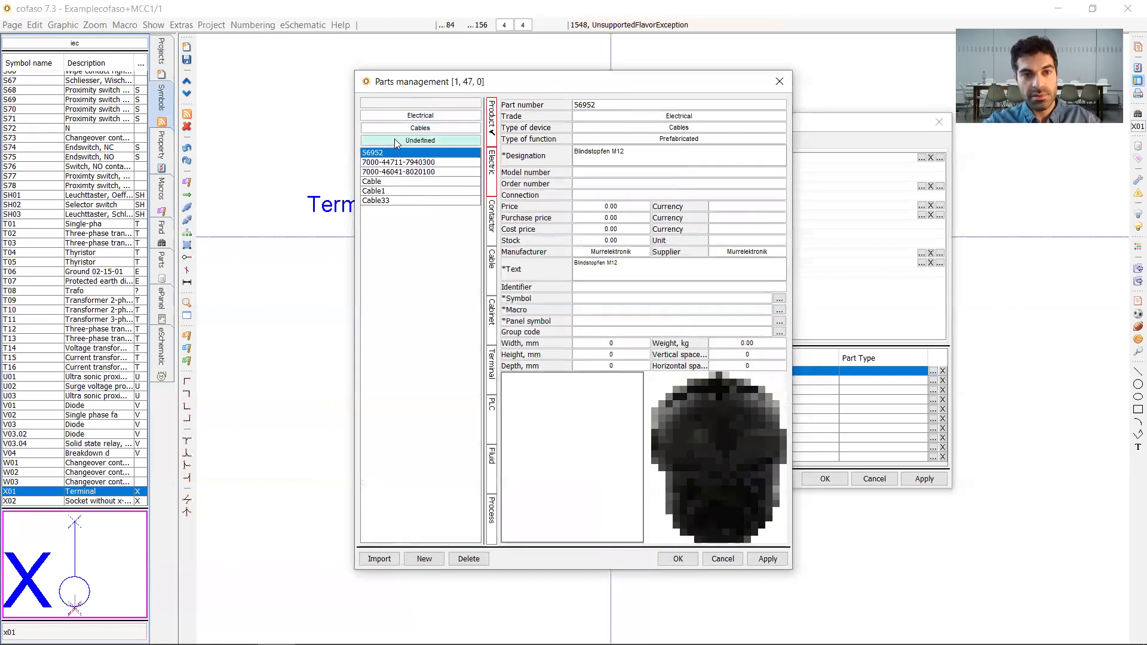
left_click(391, 202)
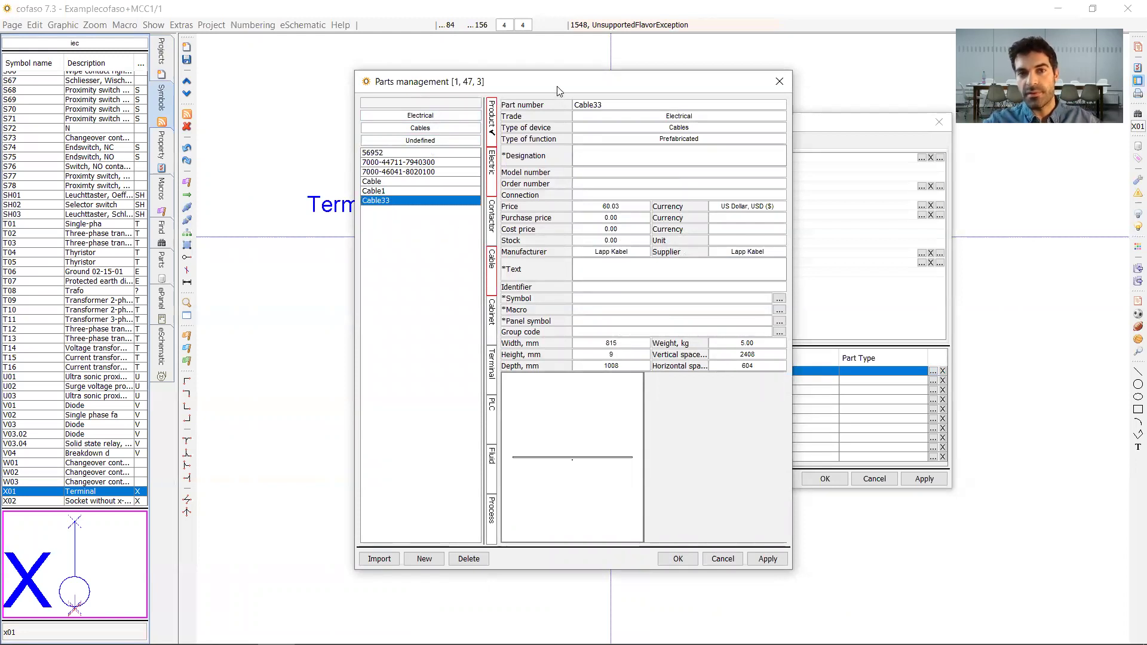
left_click_drag(555, 90, 492, 84)
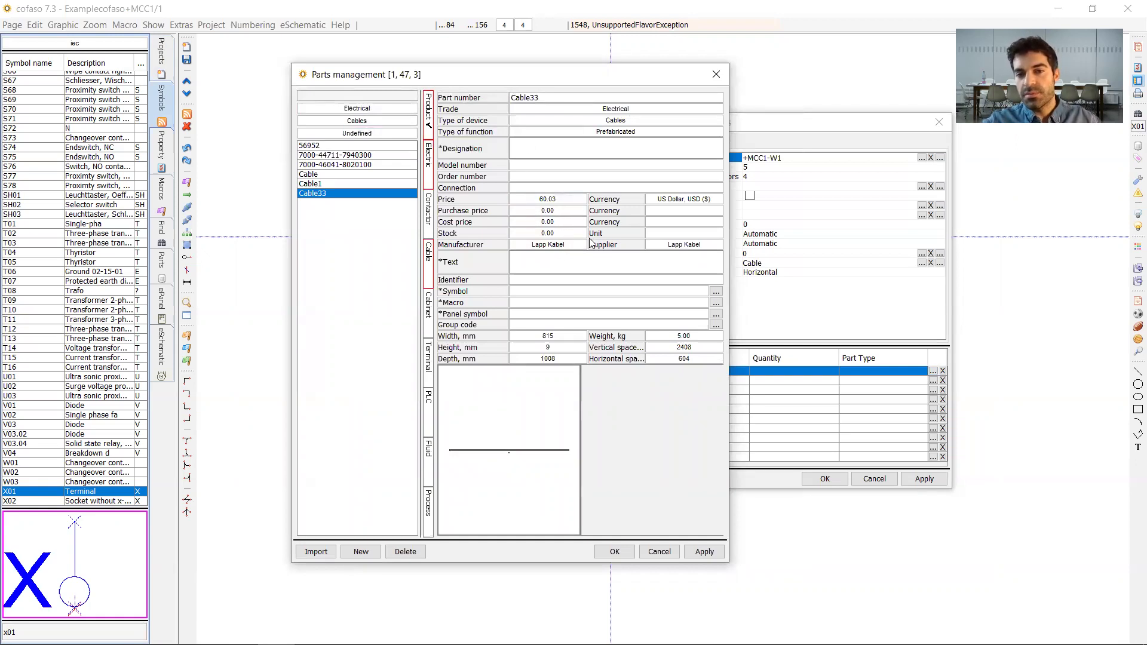
left_click(429, 263)
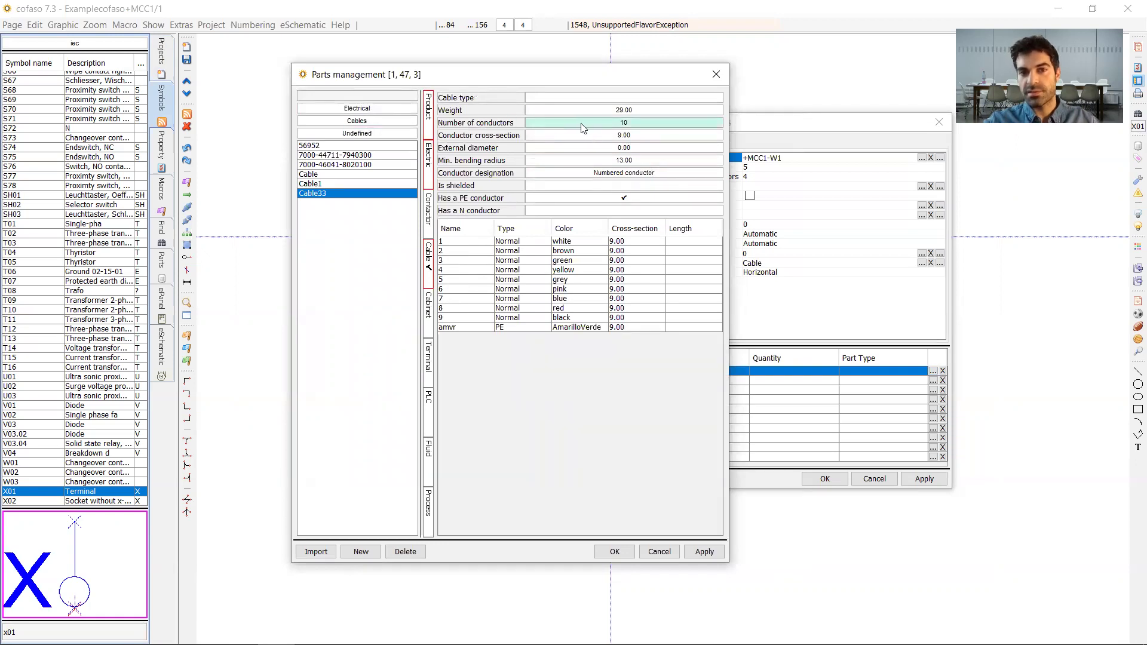
- Try 13, 20, 15 and 17 as Cable33's number of conductors and set it back to 10
scroll(581, 123, "up", 6)
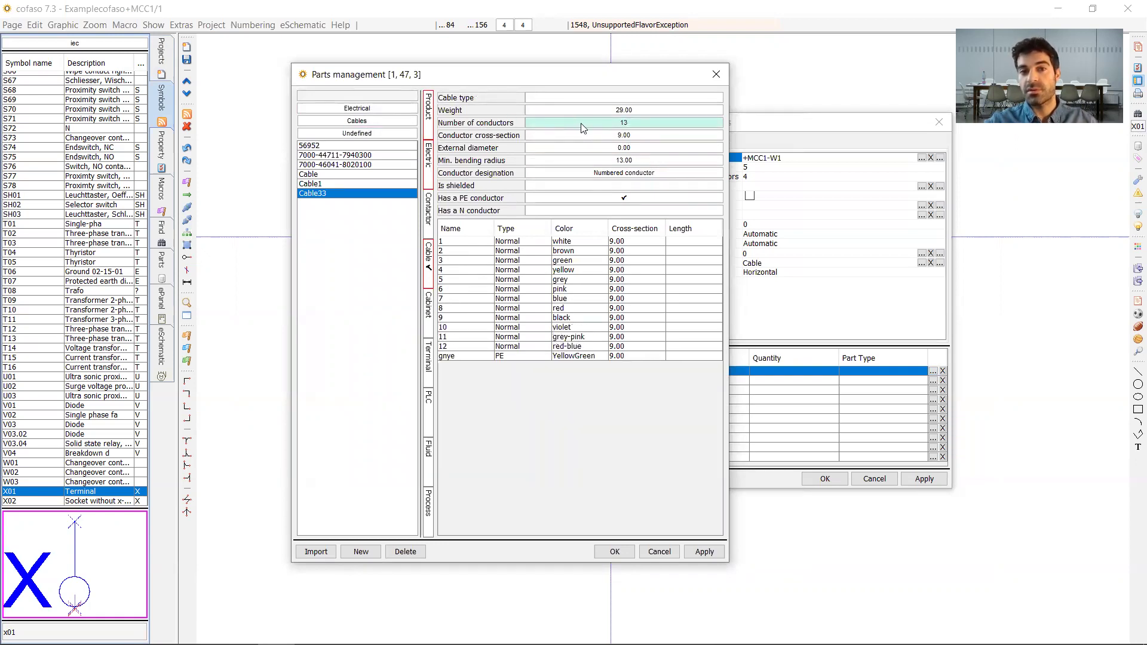
scroll(582, 127, "up", 4)
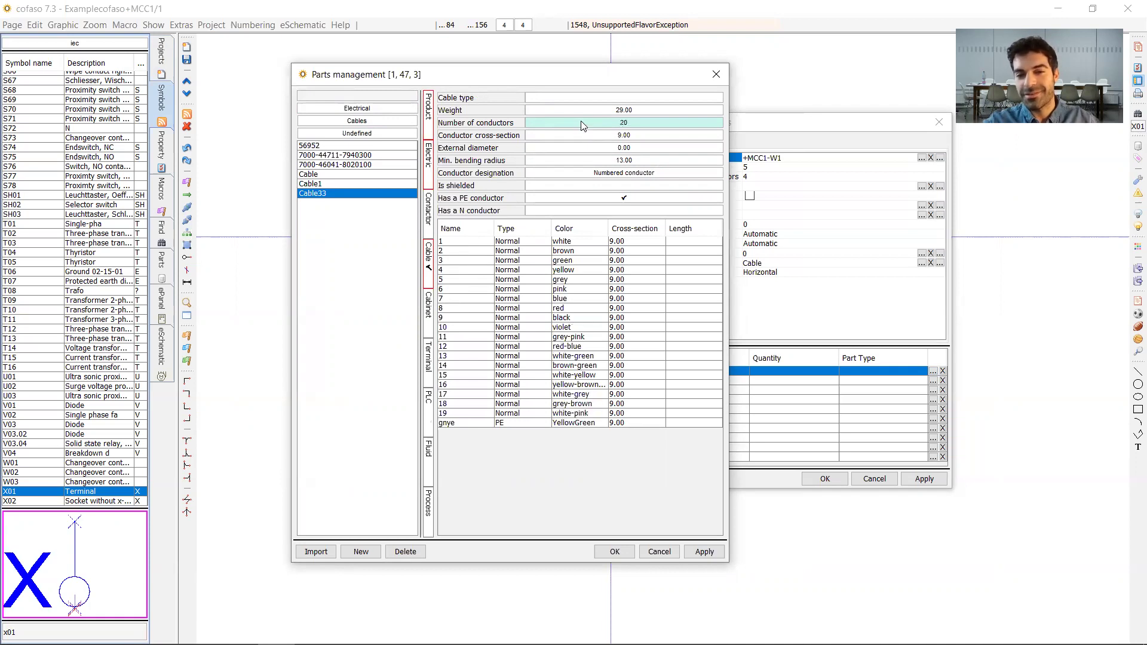
scroll(585, 123, "down", 8)
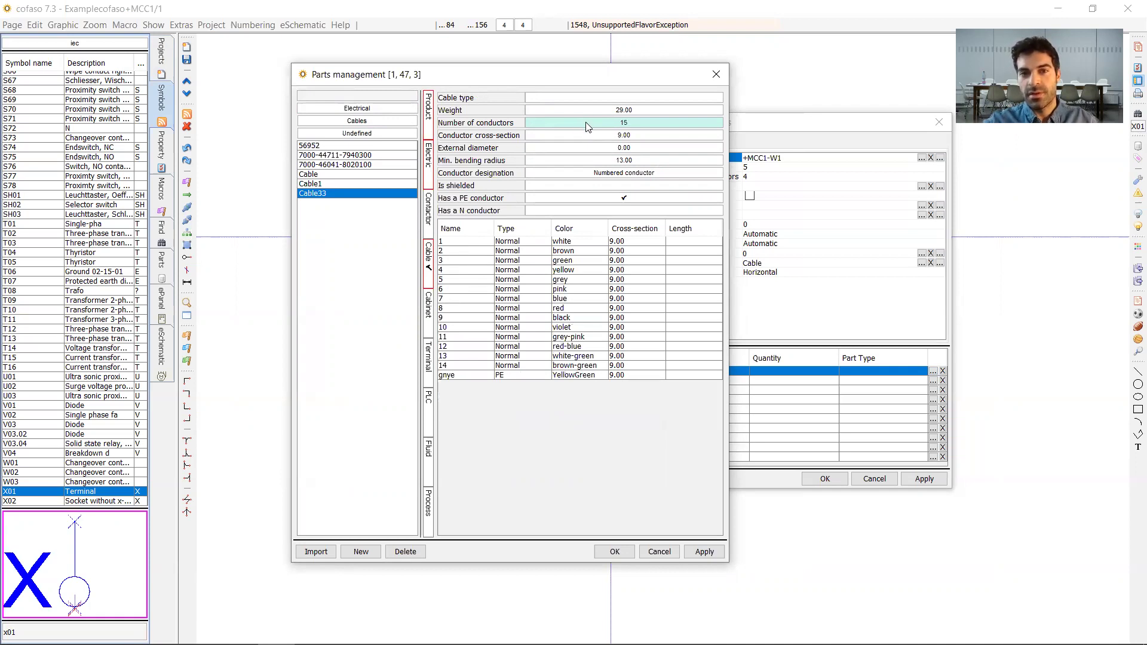
scroll(585, 125, "up", 3)
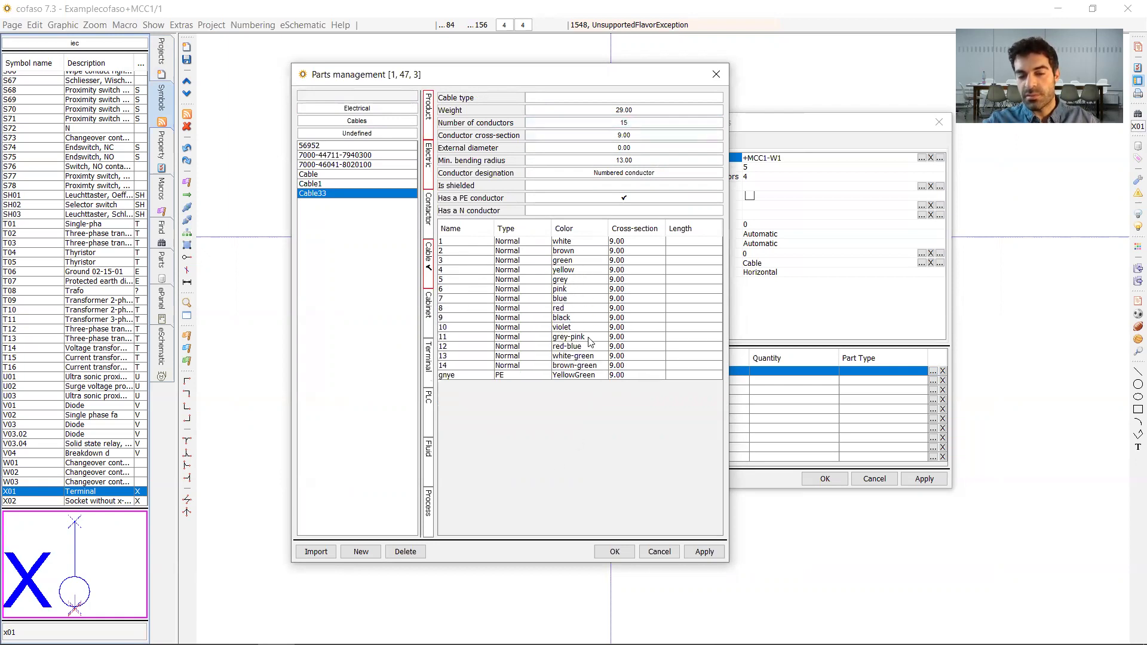
left_click(568, 290)
left_click(566, 327)
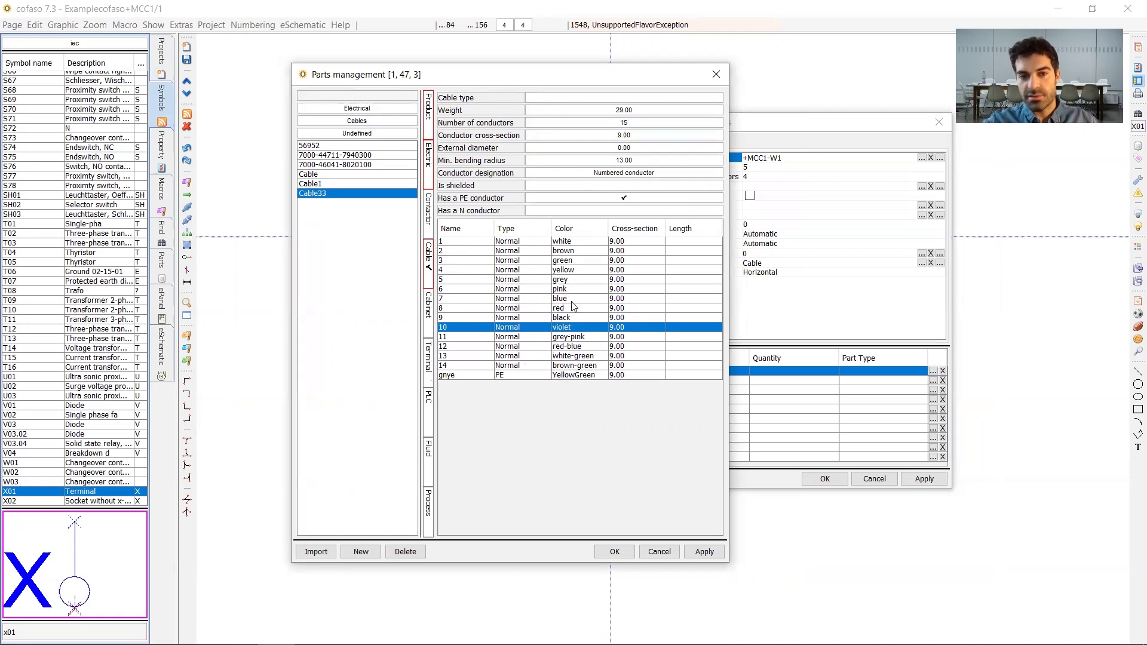
left_click(572, 300)
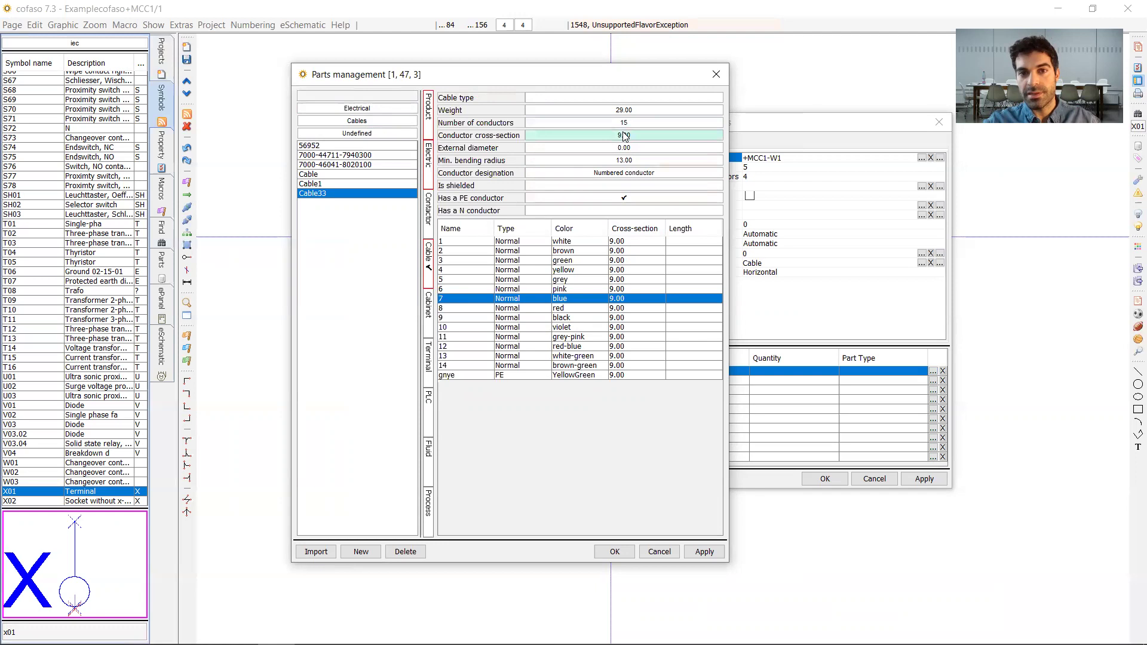
scroll(631, 123, "up", 2)
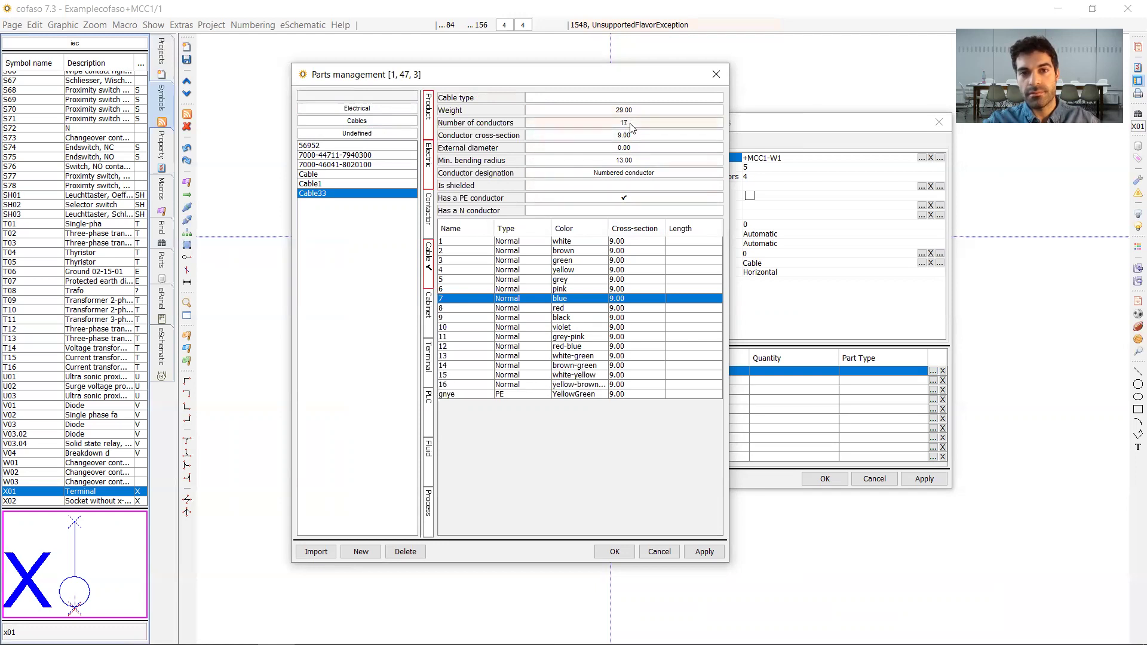
scroll(631, 124, "down", 7)
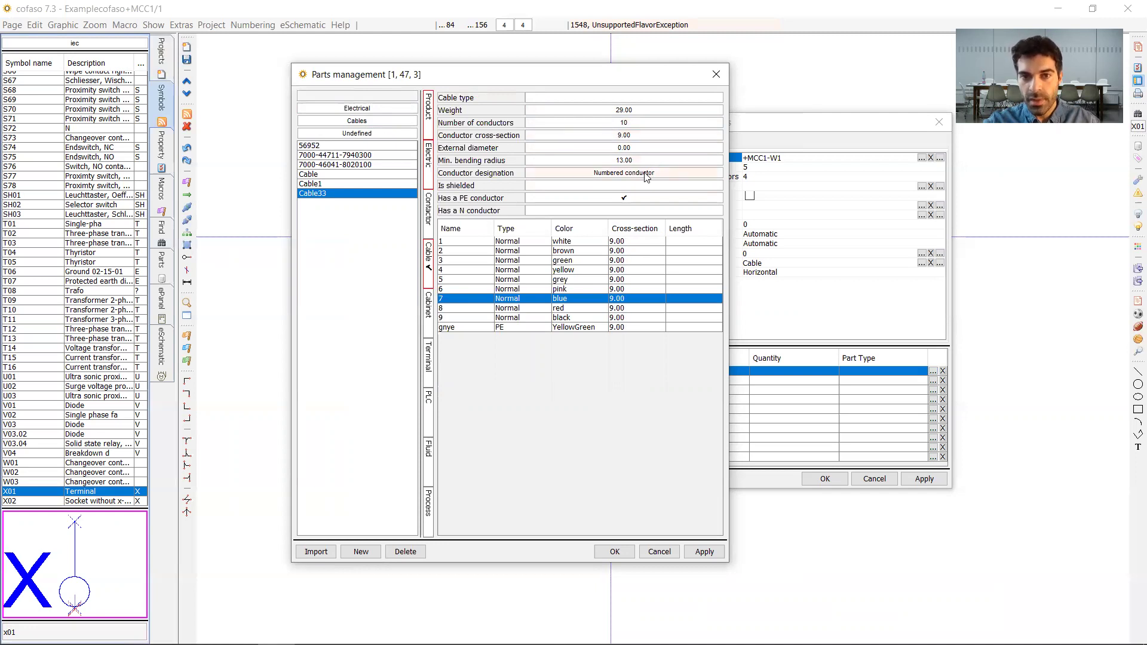
- Set Cable33's conductor designation to "Color codes DIN 47100" and check the names in the conductor list
left_click(613, 178)
left_click(613, 178)
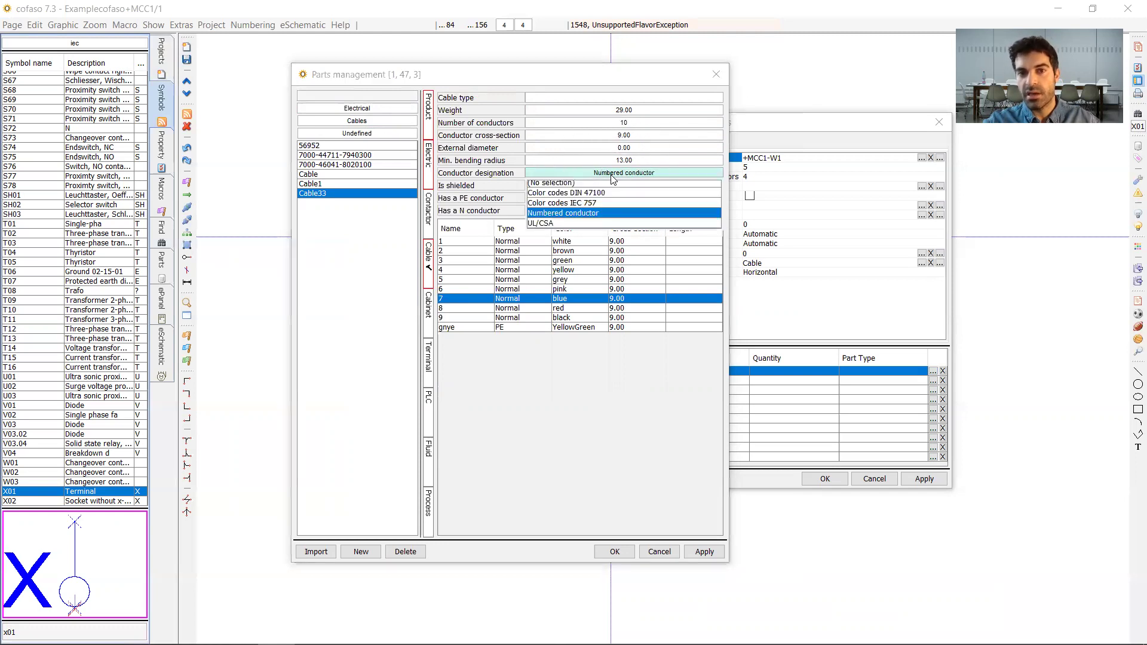
left_click(558, 195)
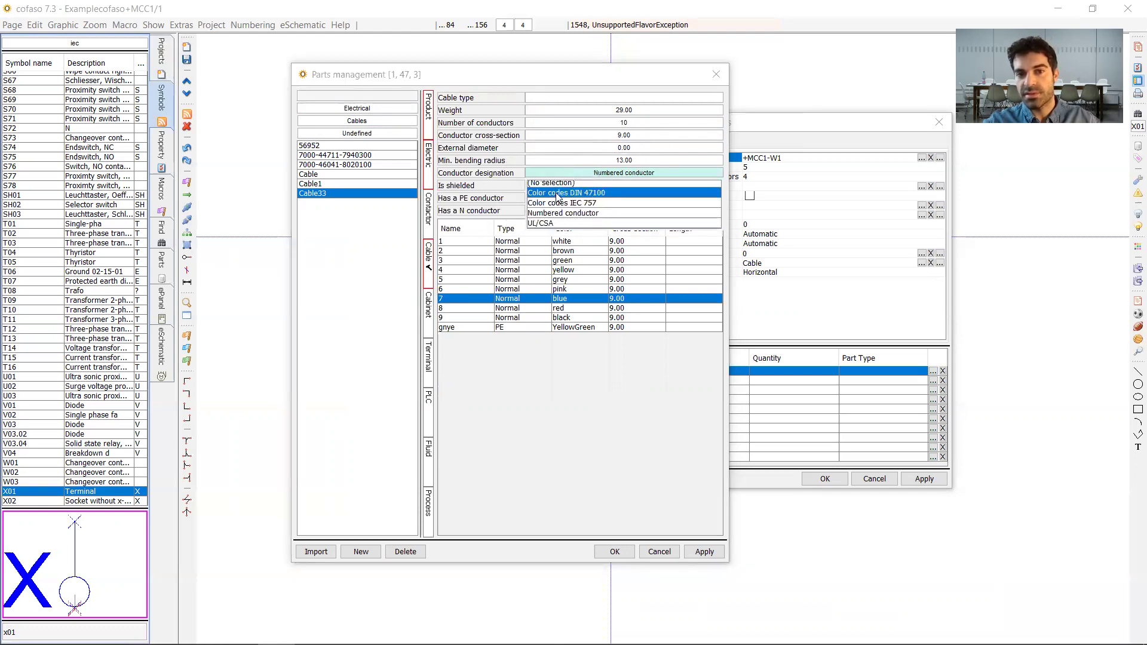
left_click(558, 195)
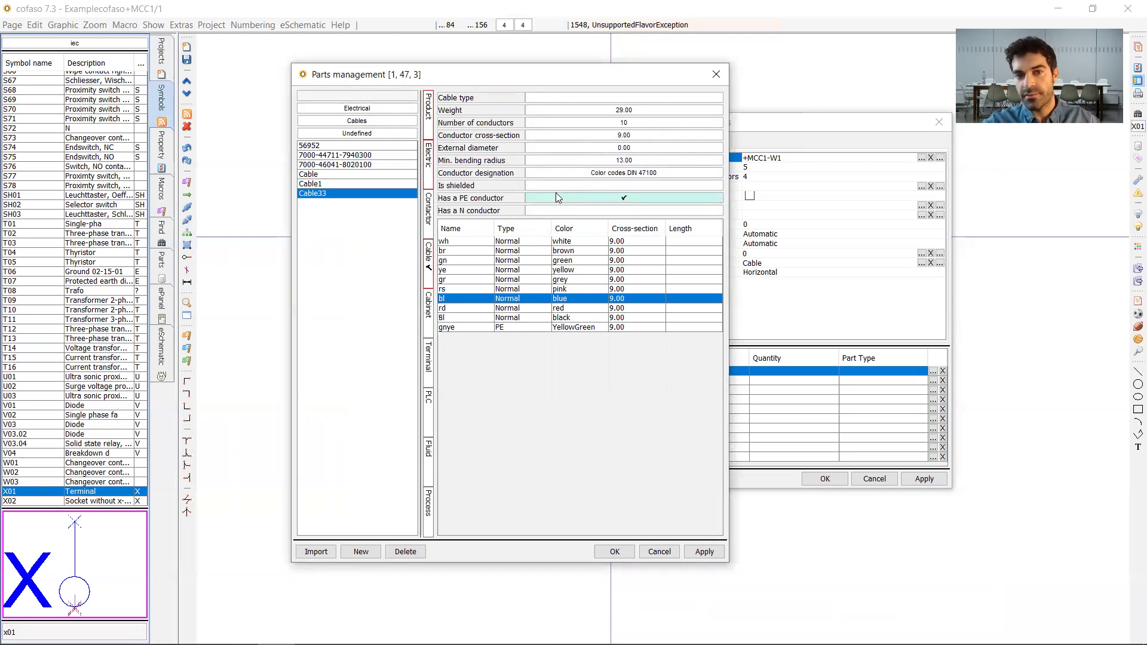
left_click(454, 270)
left_click(456, 279)
left_click(456, 299)
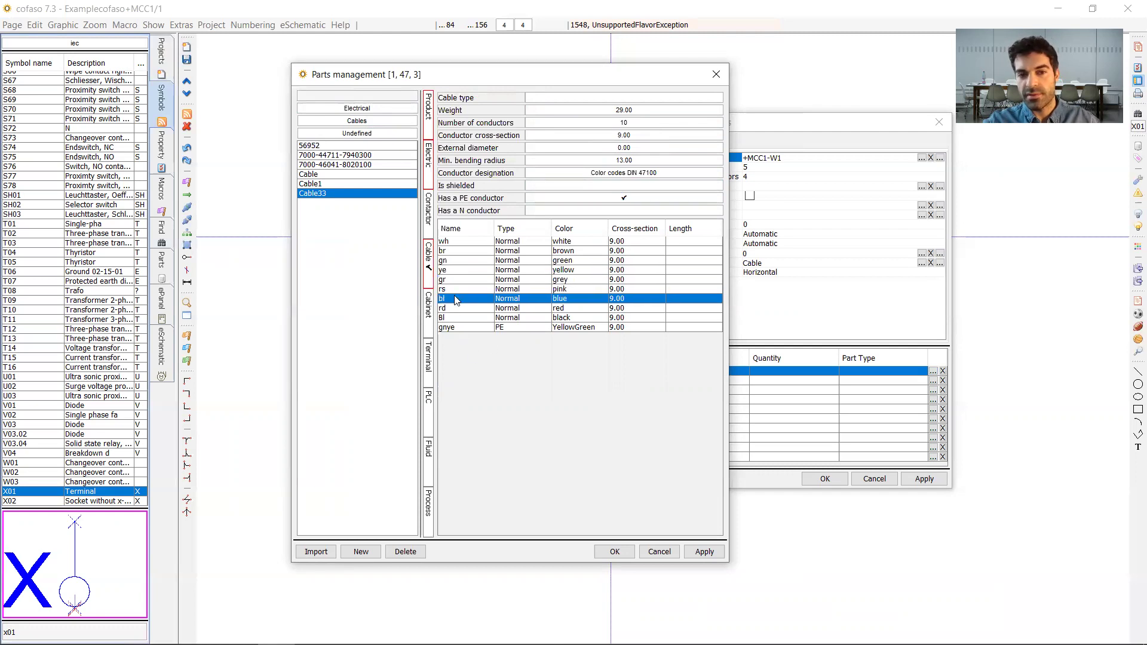
left_click(457, 308)
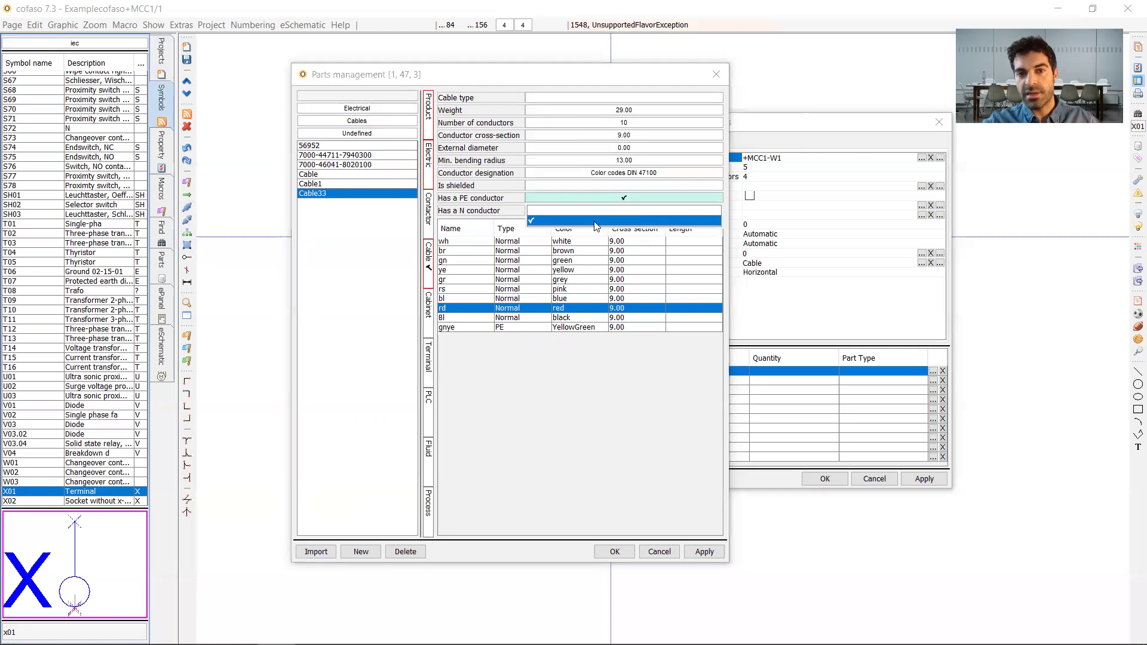
- Try Cable33 without a PE conductor and with an N conductor, and switch it back to having a PE conductor
left_click(603, 198)
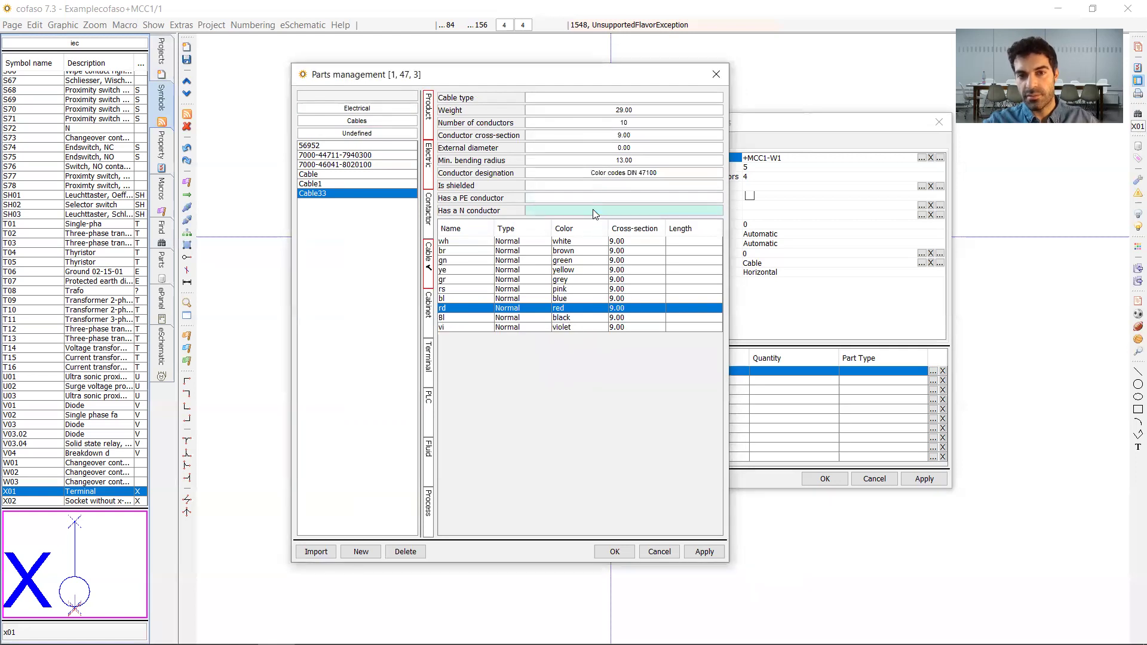
left_click(570, 328)
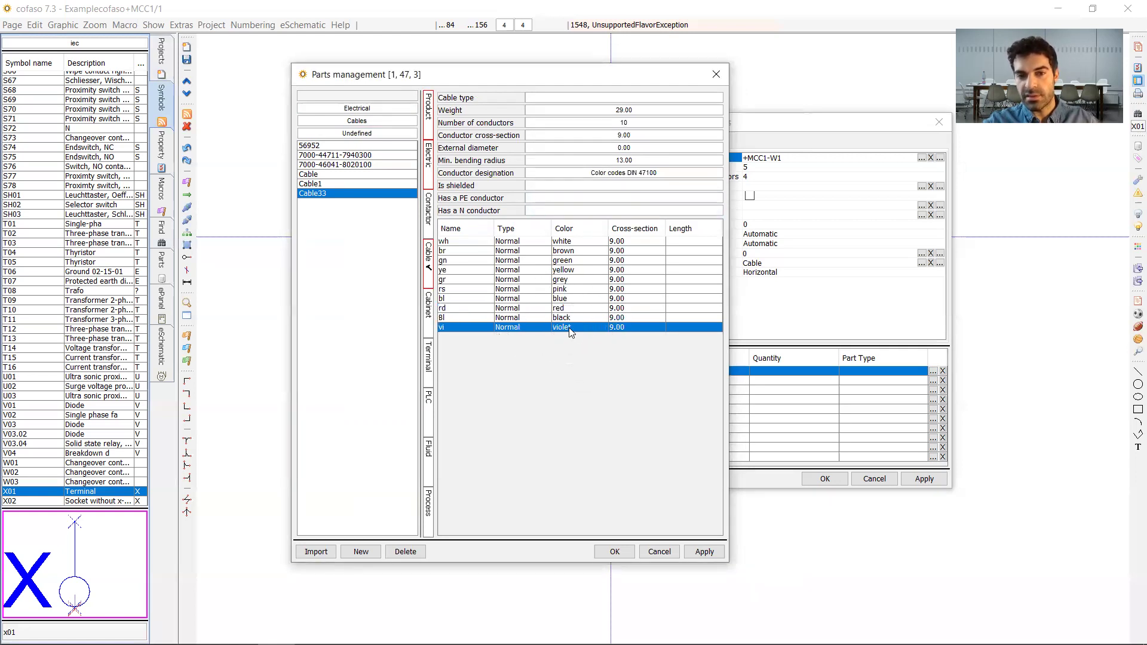
left_click(569, 329)
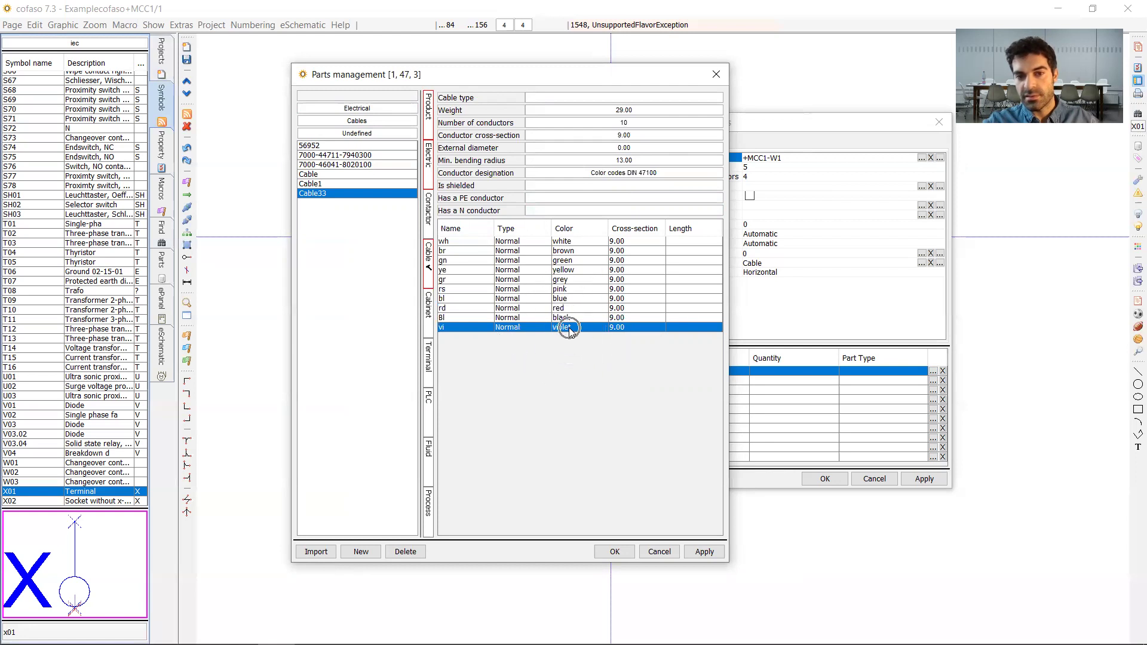
left_click(568, 328)
left_click(617, 208)
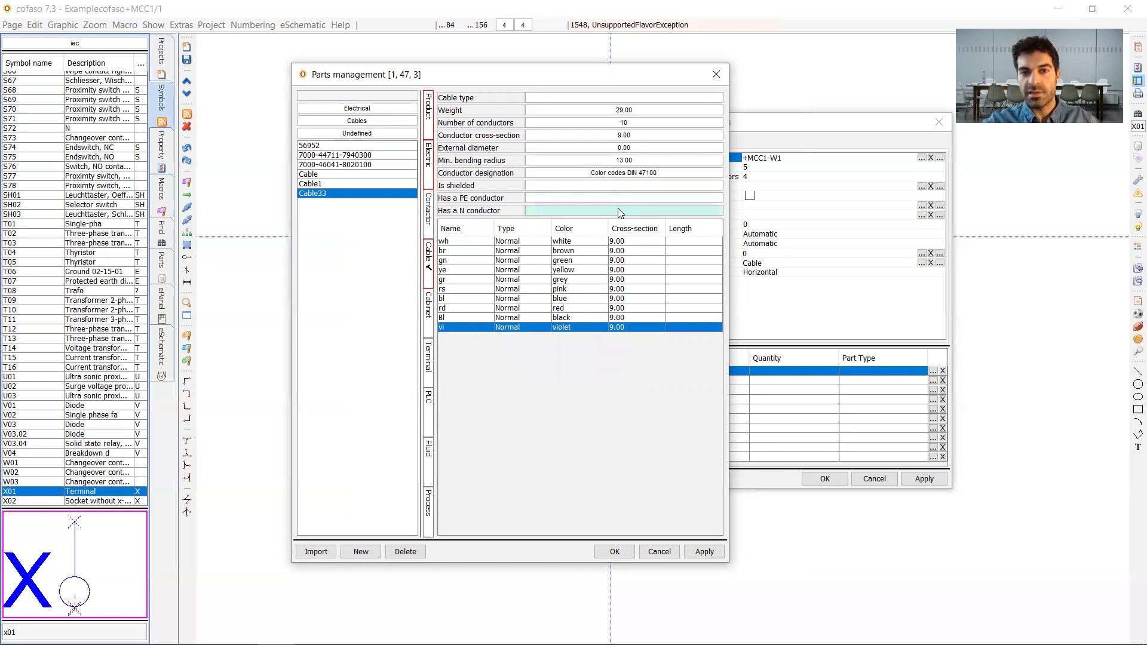
left_click(618, 208)
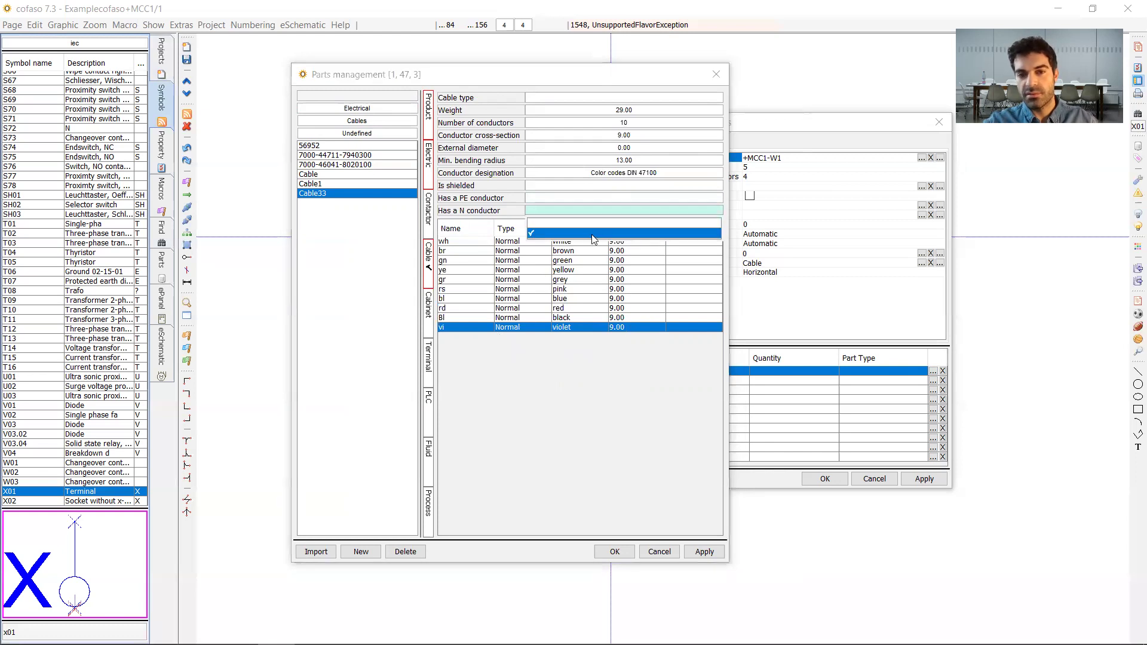
left_click(614, 234)
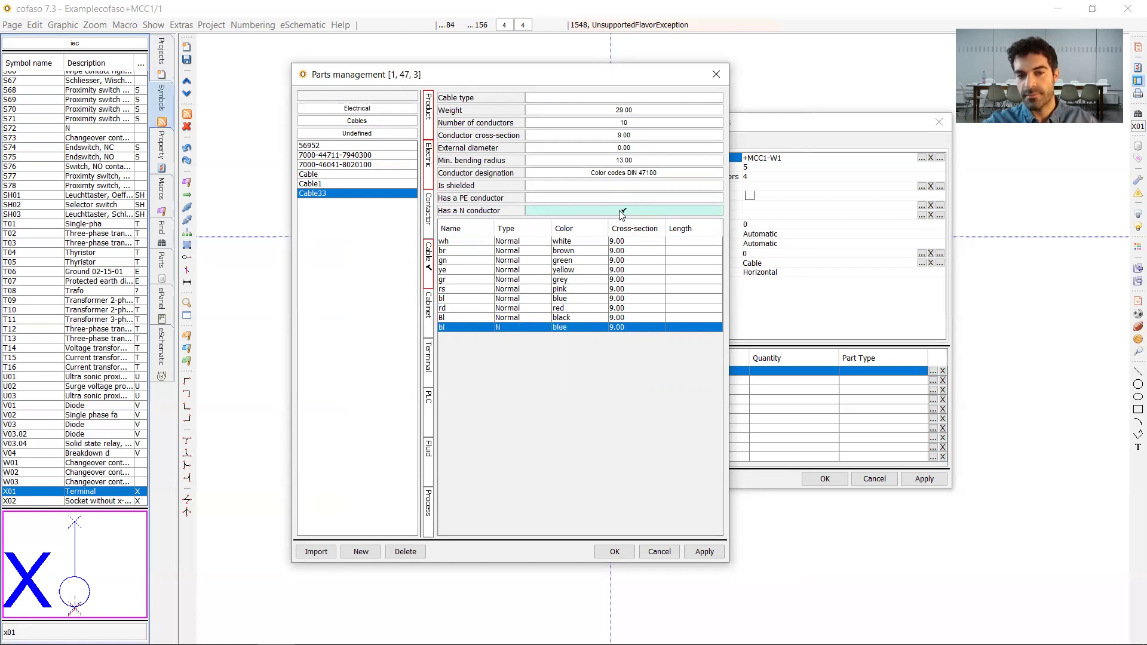
left_click(624, 200)
left_click(624, 202)
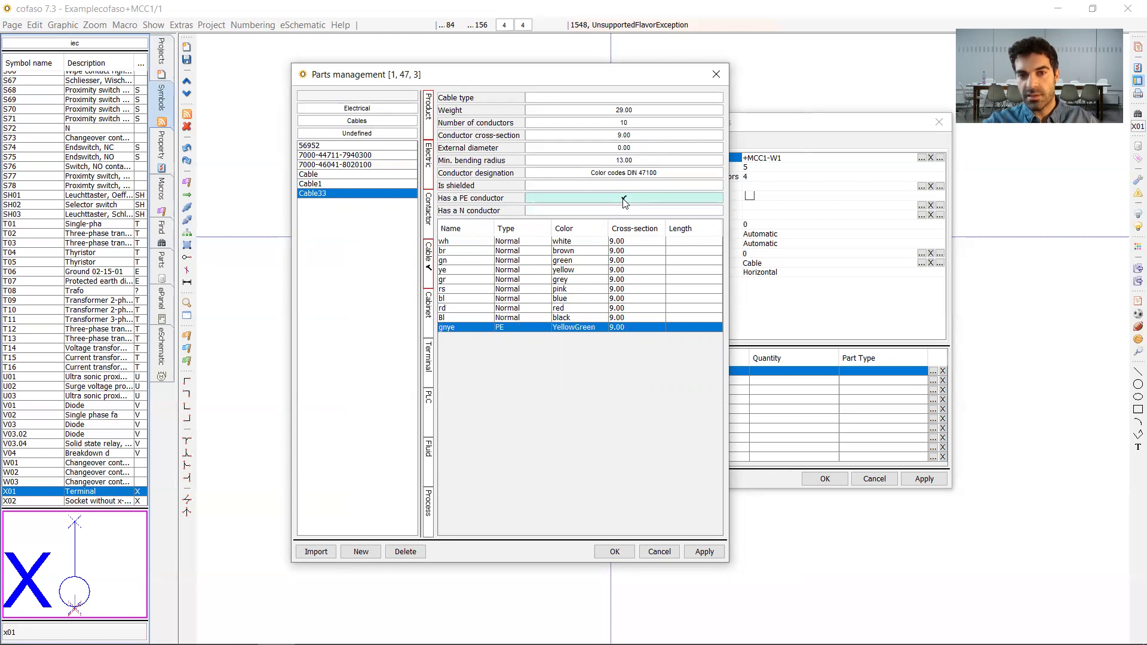
- Assign Cable33 to cable W1, accept its properties, and move the cable slightly down so its label clears the terminal strip's text
left_click(614, 551)
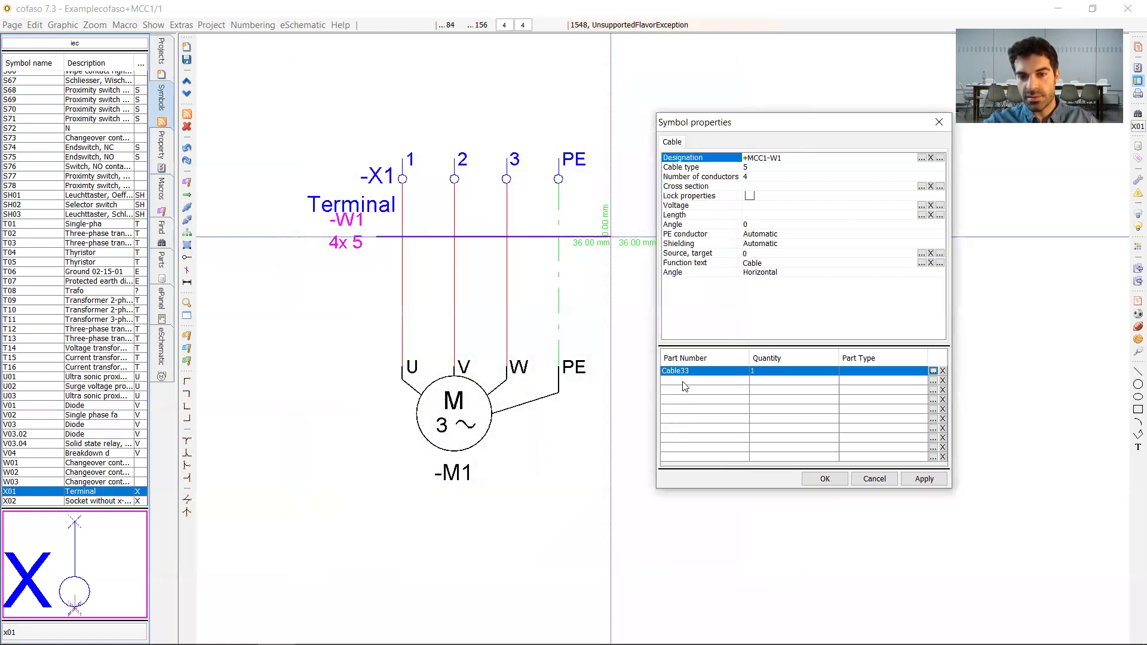
left_click(830, 481)
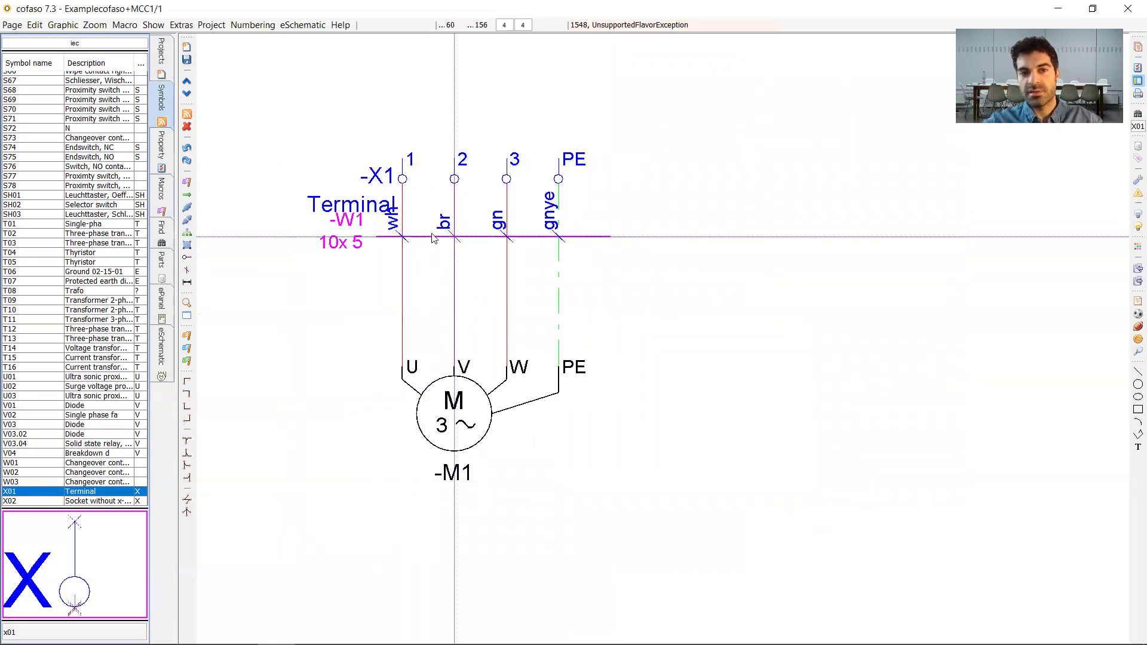
left_click(478, 235)
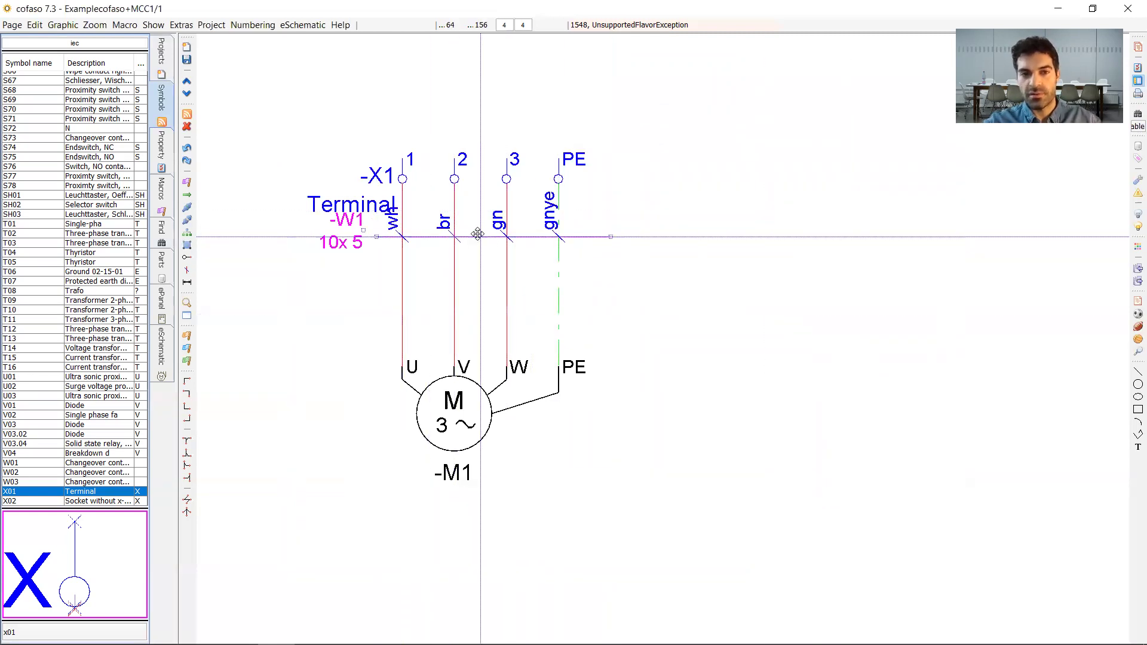
mouse_move(478, 245)
left_mouse_down()
mouse_move(478, 297)
mouse_move(472, 267)
left_mouse_up()
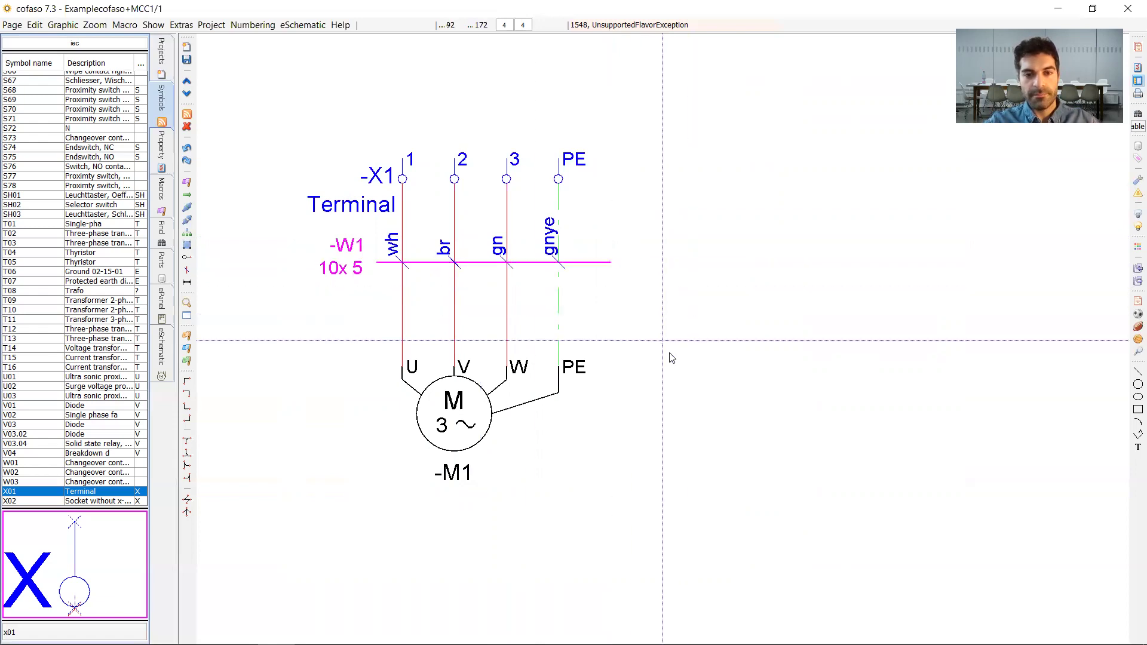
- Place the Q03.Man power switchgear symbol above the X1 terminals, accept its properties, and move it slightly up
scroll(669, 357, "down", 3)
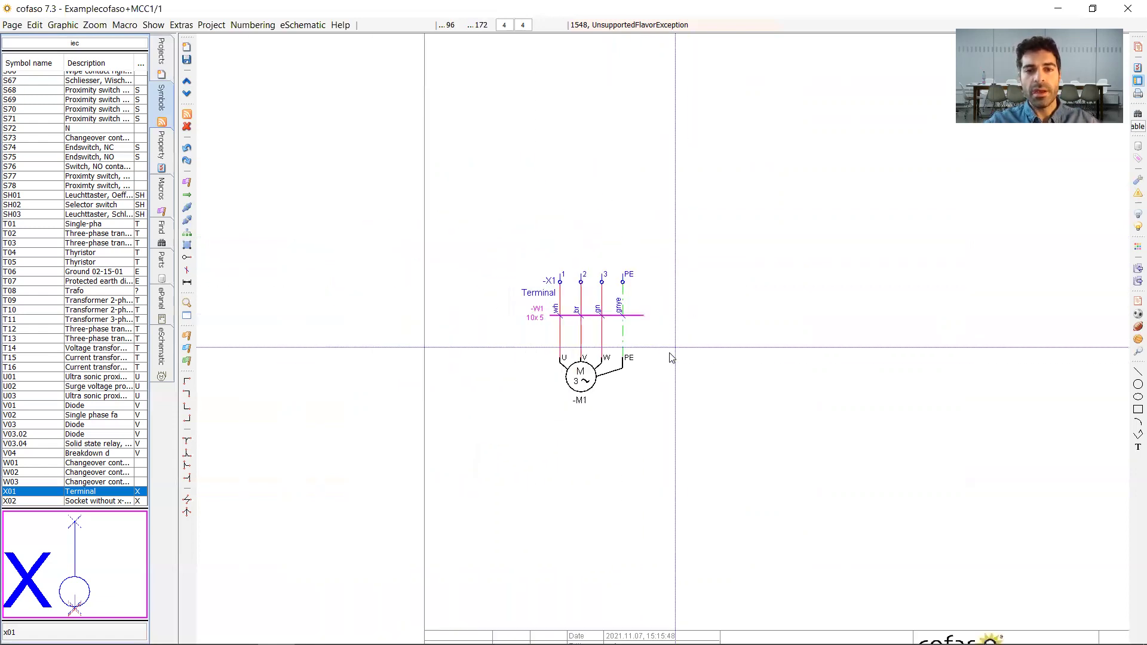
left_click_drag(593, 354, 445, 391)
scroll(482, 386, "down", 1)
left_click(78, 632)
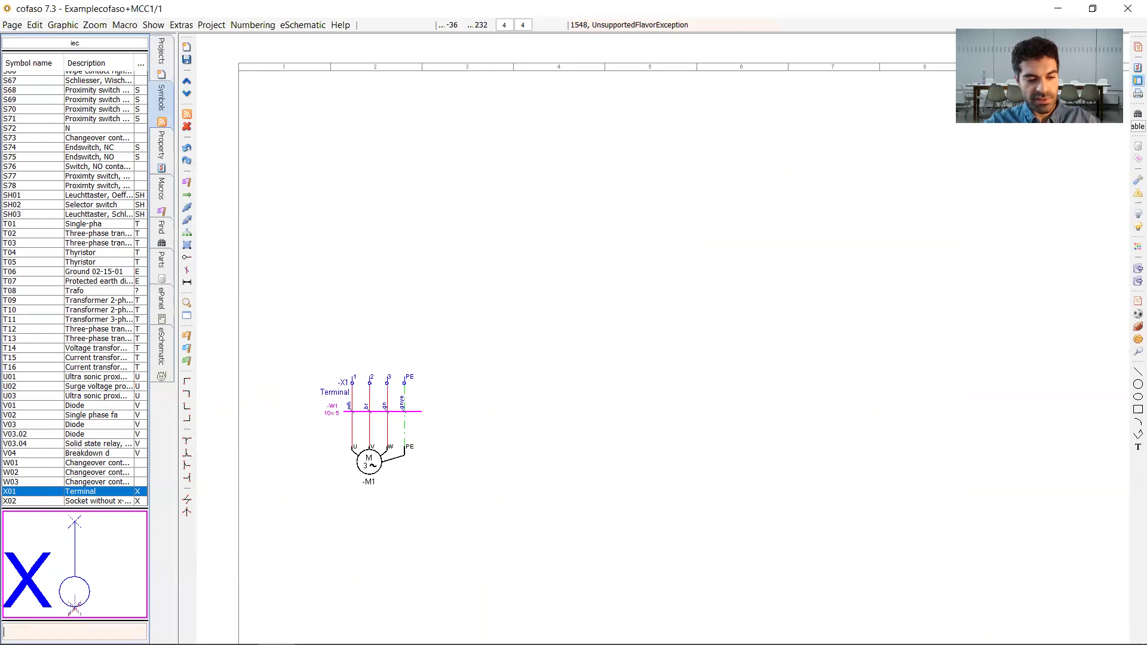
type("q")
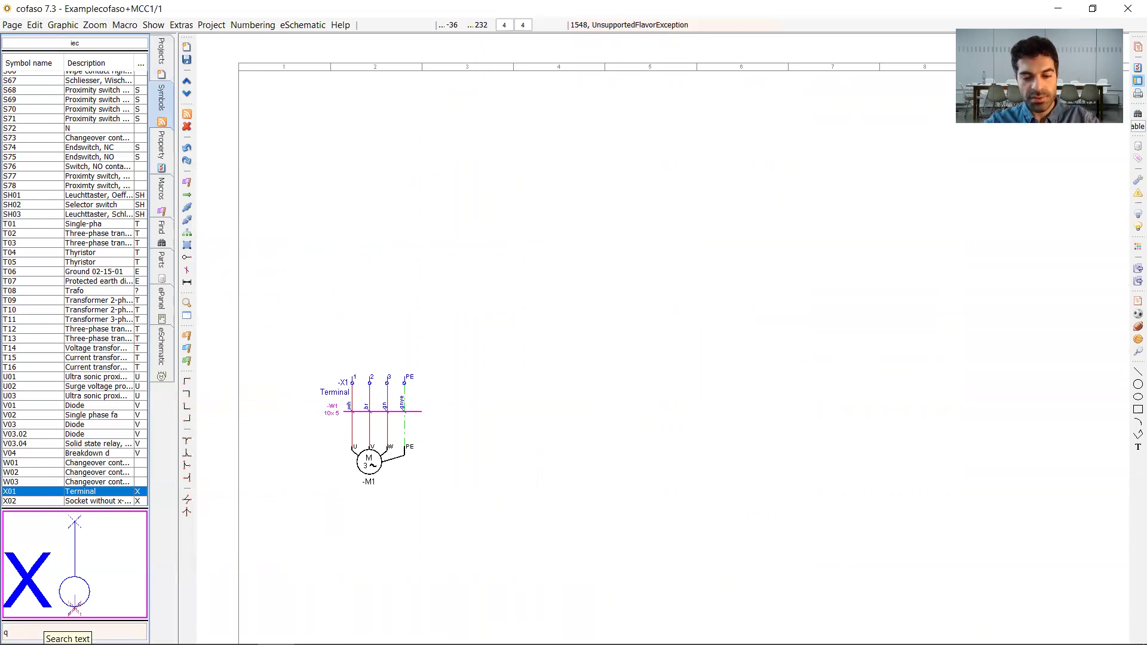
type("03")
left_click_drag(54, 609, 352, 170)
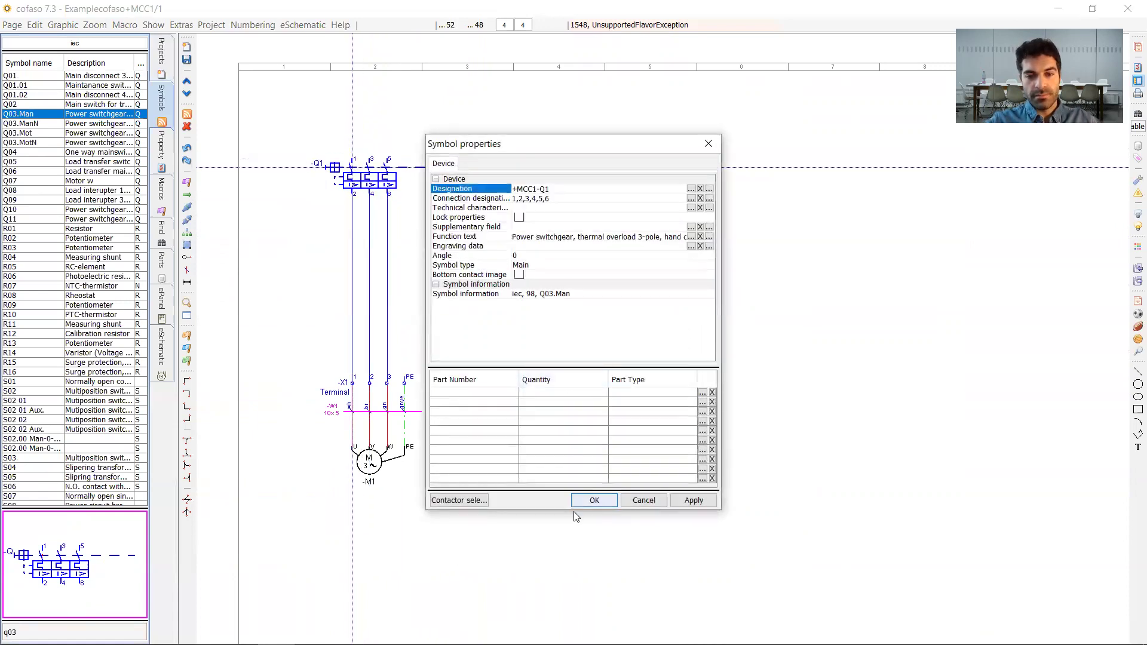
left_click(584, 505)
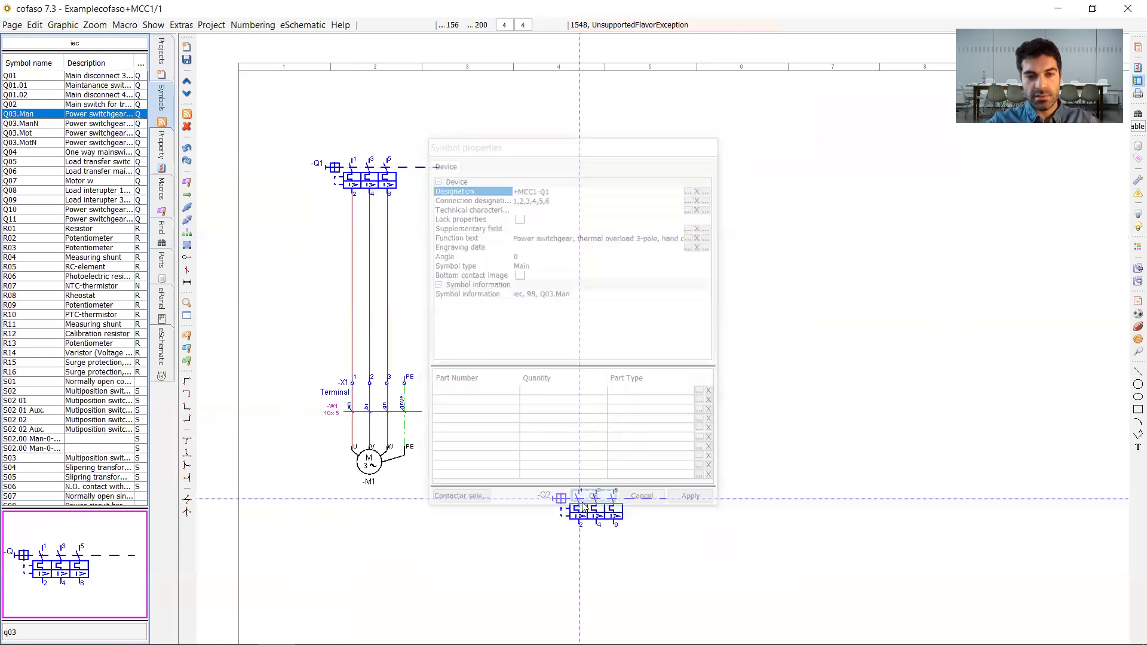
mouse_move(359, 184)
left_mouse_down()
mouse_move(528, 181)
mouse_move(272, 179)
mouse_move(372, 174)
left_mouse_up()
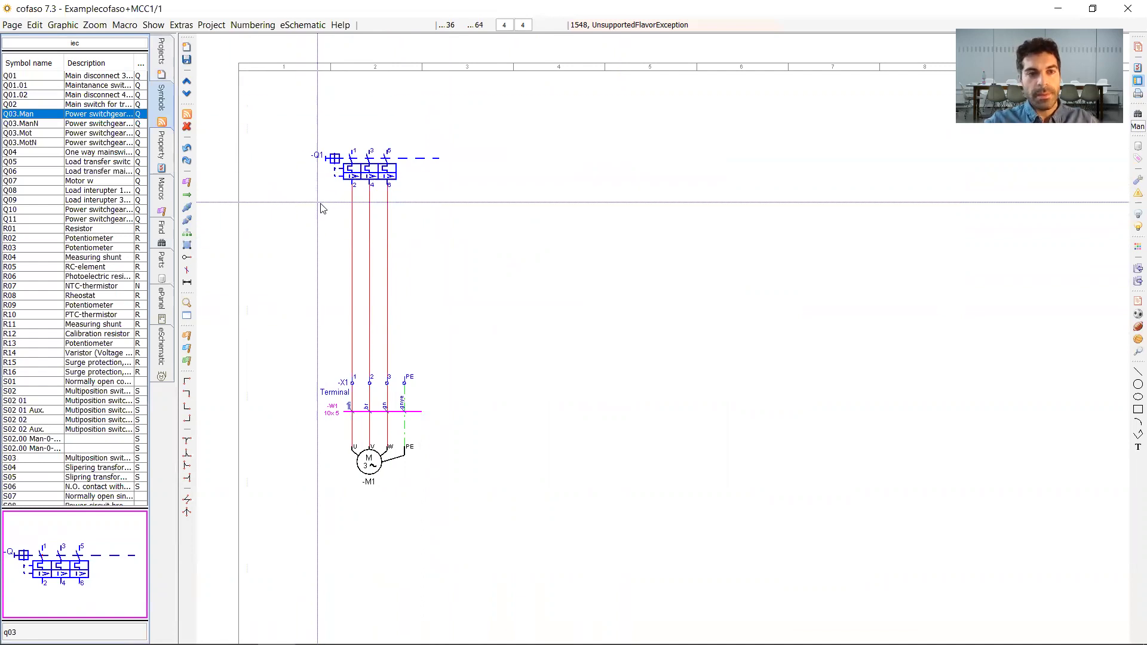
- Place T-junctions staggered above Q1's contacts 1, 3 and 5 and another one above the PE terminal
left_click(187, 441)
left_click(353, 84)
left_click(370, 90)
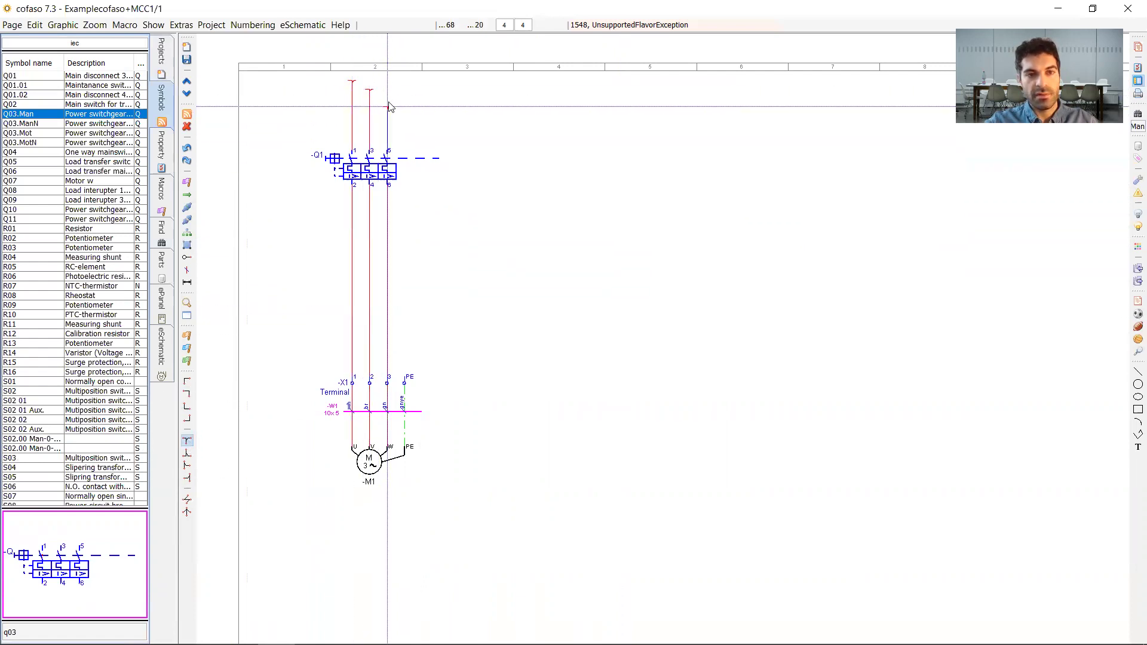
scroll(412, 359, "up", 2)
scroll(419, 366, "up", 1)
left_click(400, 360)
scroll(472, 397, "down", 2)
scroll(472, 397, "down", 2)
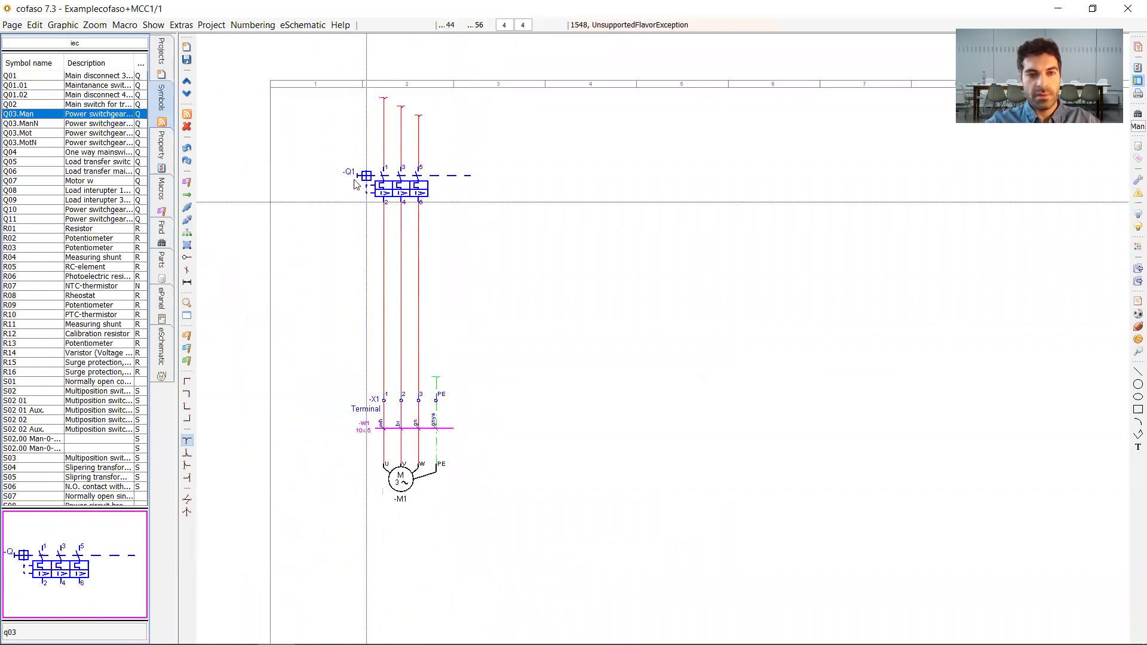
- Copy the whole M1 motor circuit and paste it three times beside the original, aligned with its supply lines
left_click_drag(323, 72, 489, 512)
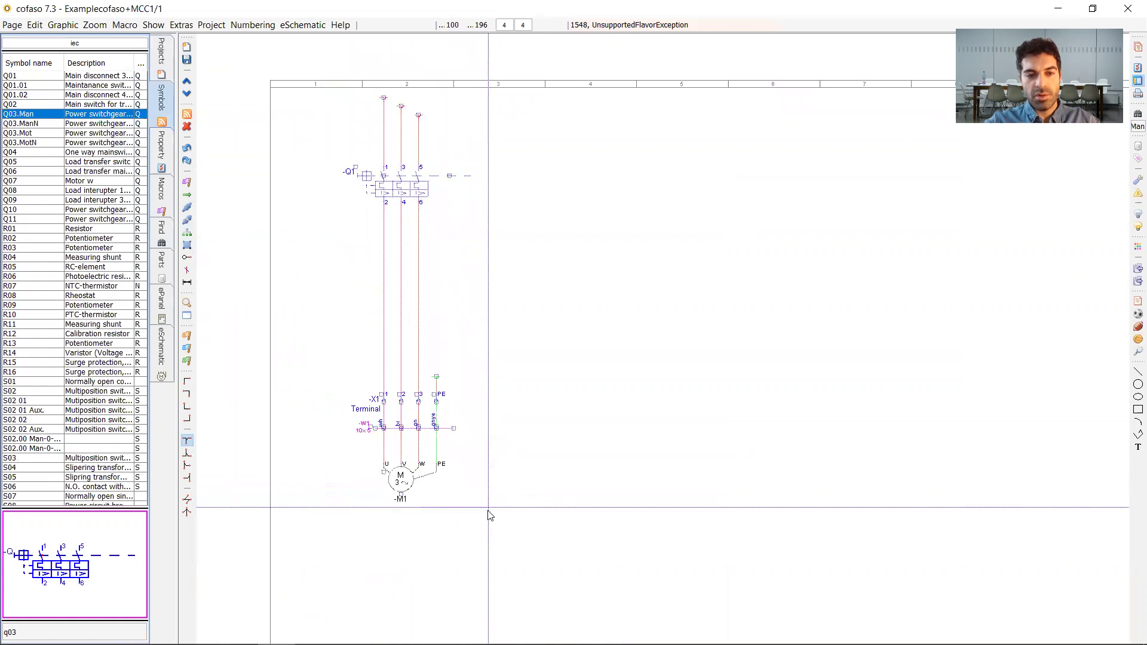
right_click(402, 481)
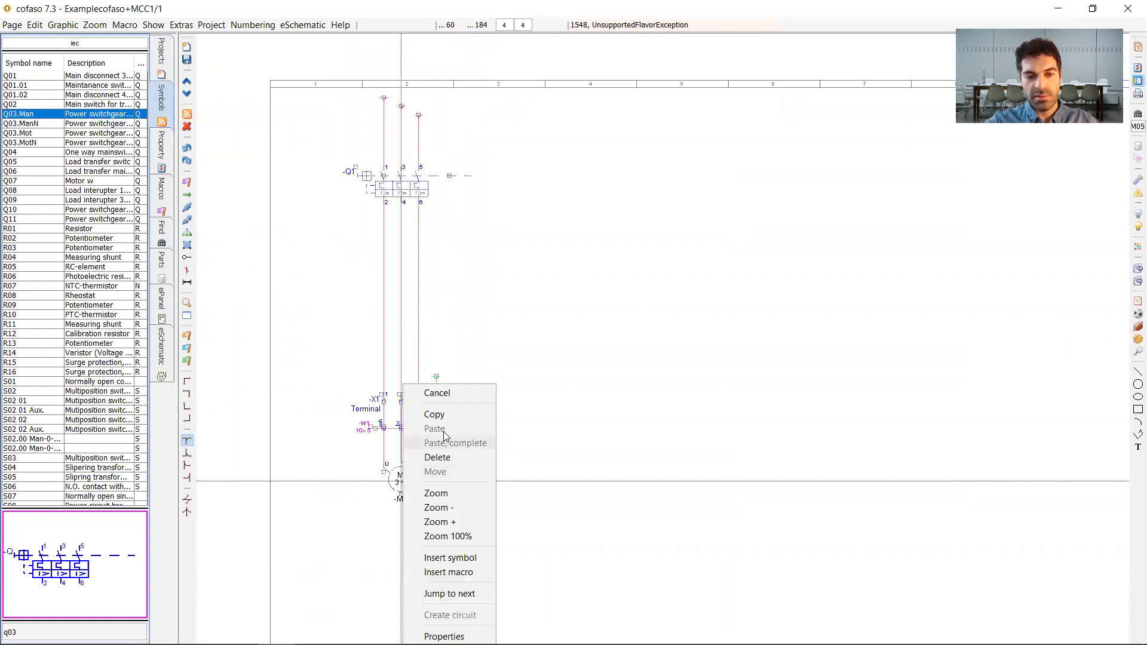
left_click(434, 414)
right_click(532, 272)
left_click(557, 318)
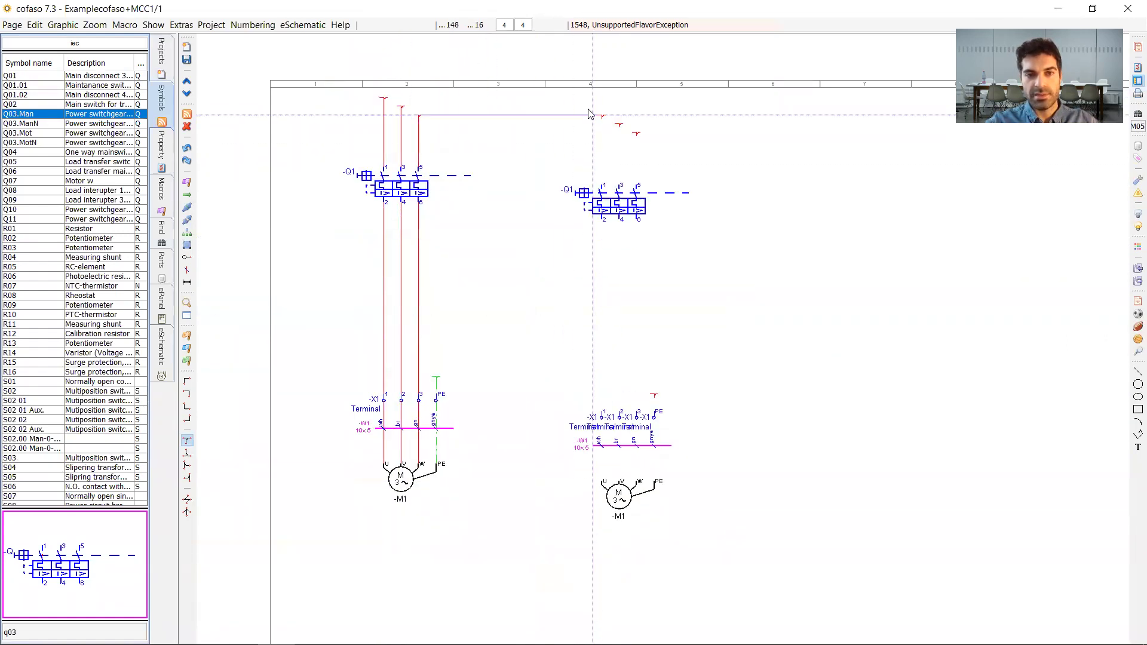
left_click(549, 102)
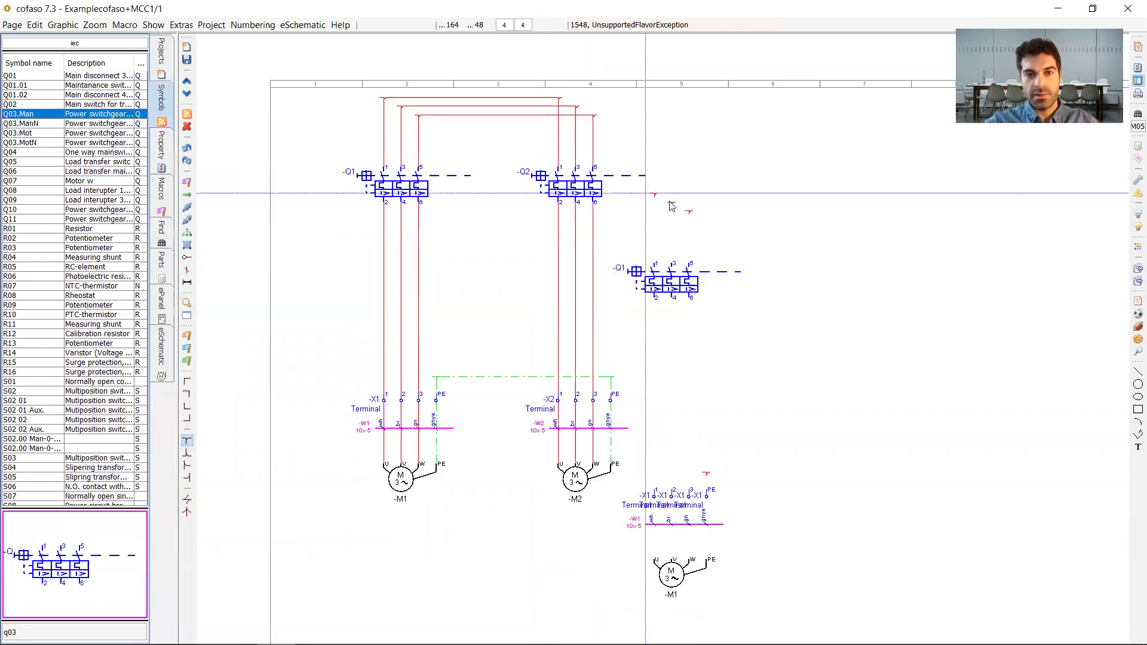
left_click(731, 103)
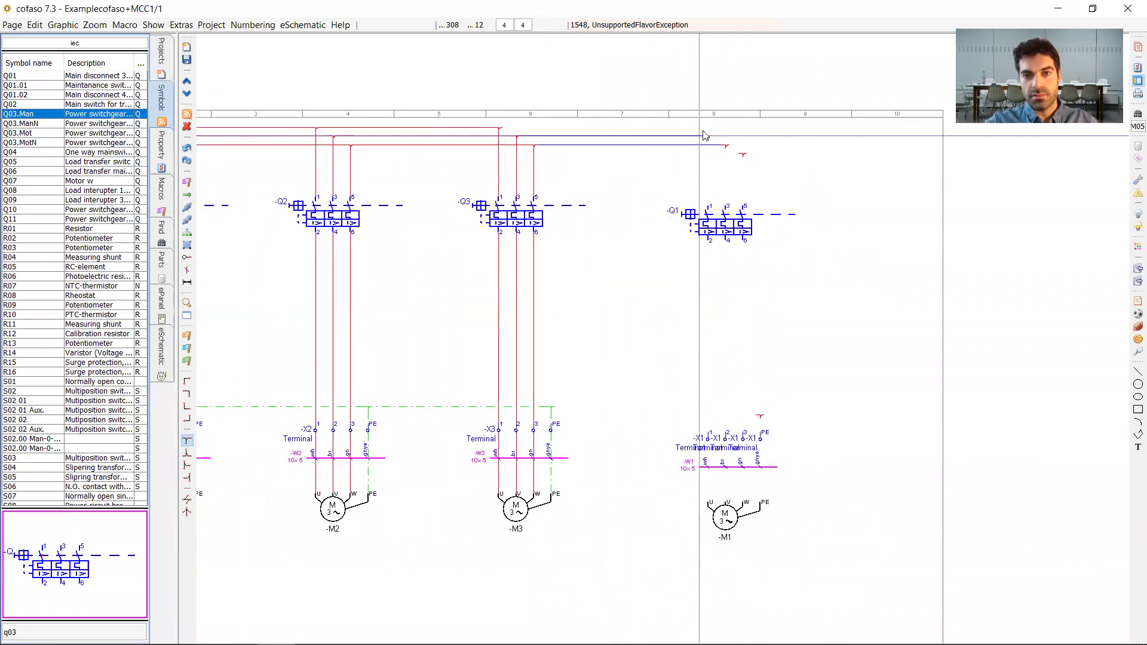
left_click(704, 147)
key("Escape")
- Check the designations of the copied switchgears, terminal strips, cables and motors across the page
scroll(376, 289, "up", 4)
left_click_drag(246, 103, 528, 279)
left_click_drag(582, 275, 387, 277)
left_click_drag(365, 115, 578, 276)
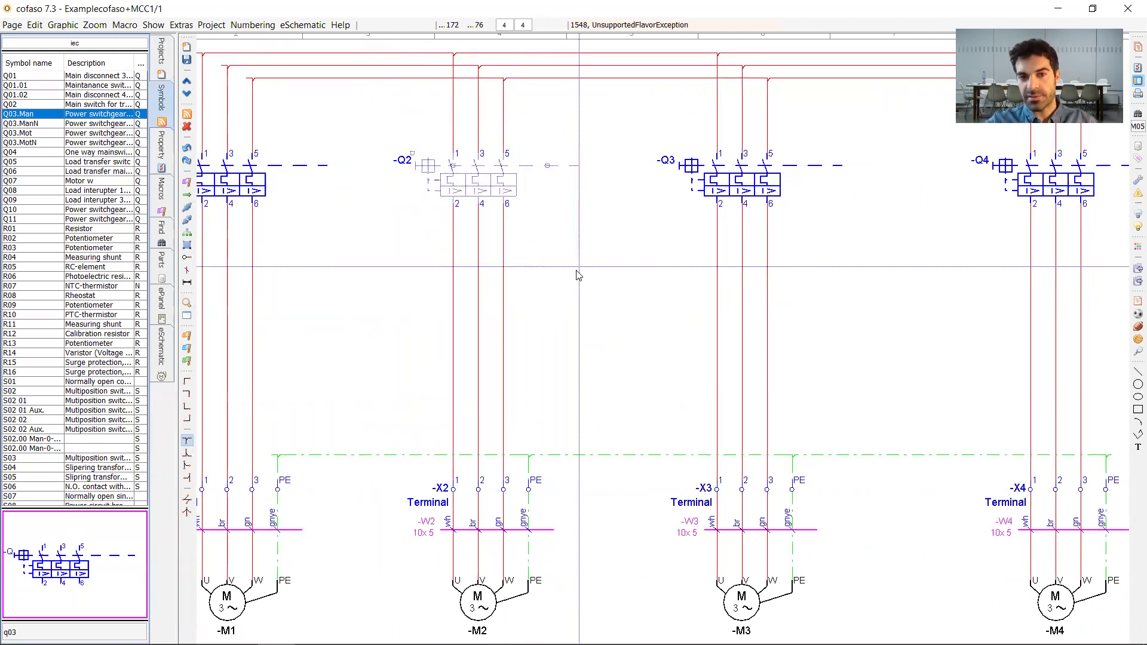
left_click(576, 271)
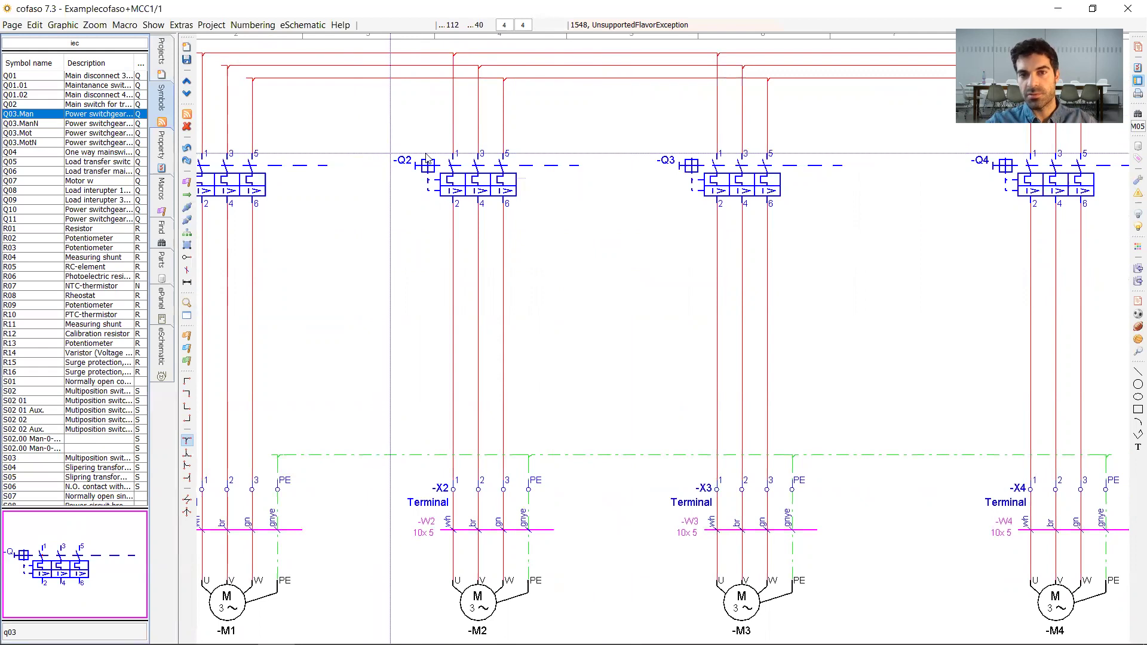
left_click_drag(723, 237, 737, 72)
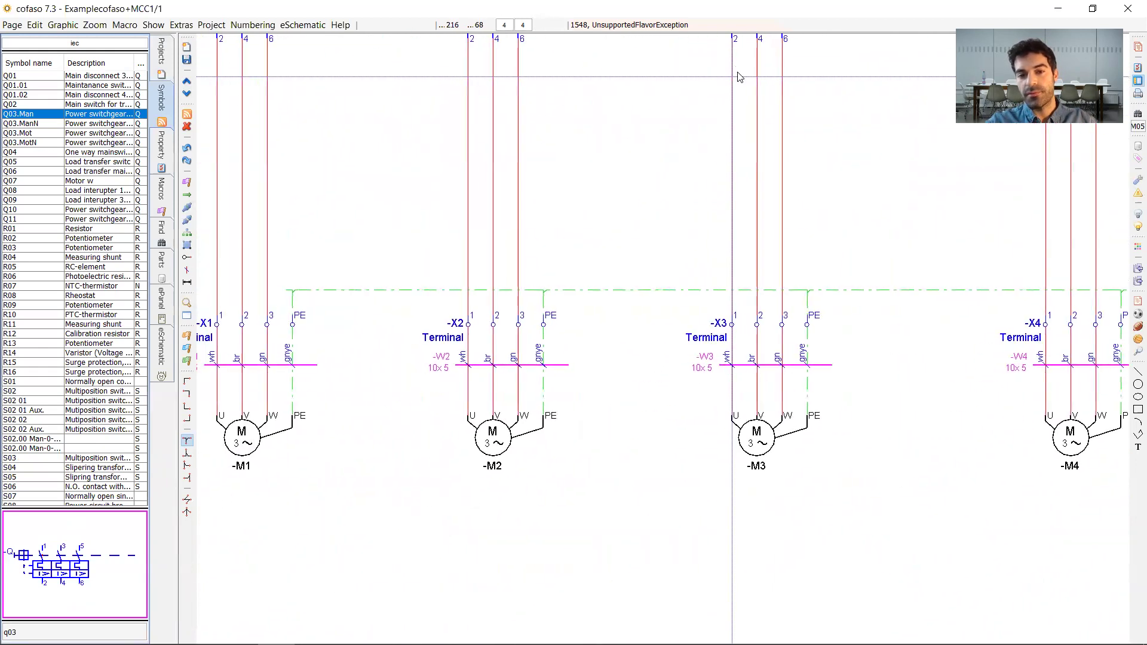
left_click_drag(674, 326, 605, 217)
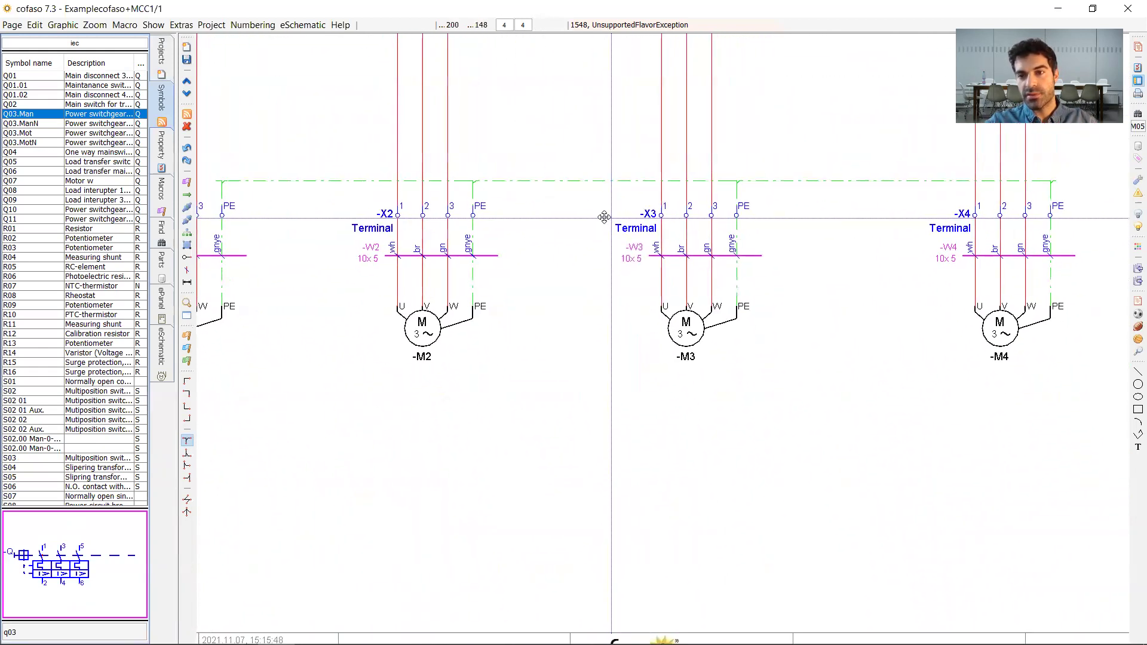
scroll(424, 373, "up", 3)
left_click_drag(680, 394, 402, 424)
scroll(402, 423, "down", 3)
scroll(407, 391, "down", 2)
left_click_drag(413, 359, 566, 405)
- Select the complete fourth motor circuit and shift it slightly left, towards the third one
left_click_drag(879, 497, 747, 85)
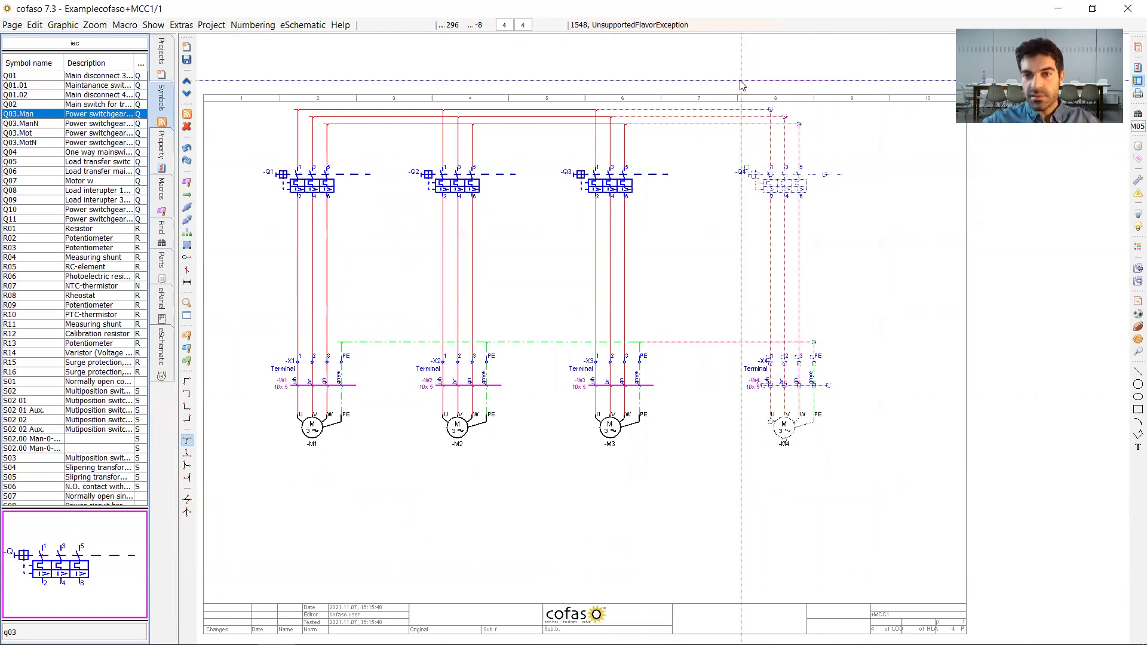
left_click(733, 85)
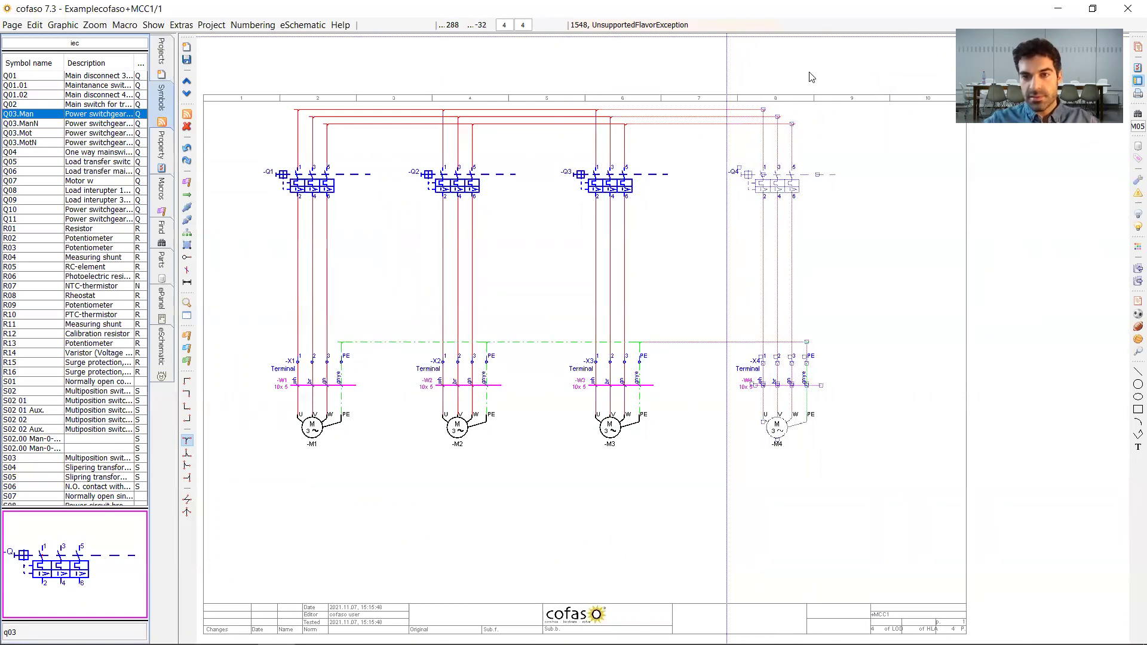
mouse_move(405, 237)
left_mouse_down()
mouse_move(454, 243)
mouse_move(411, 231)
left_mouse_up()
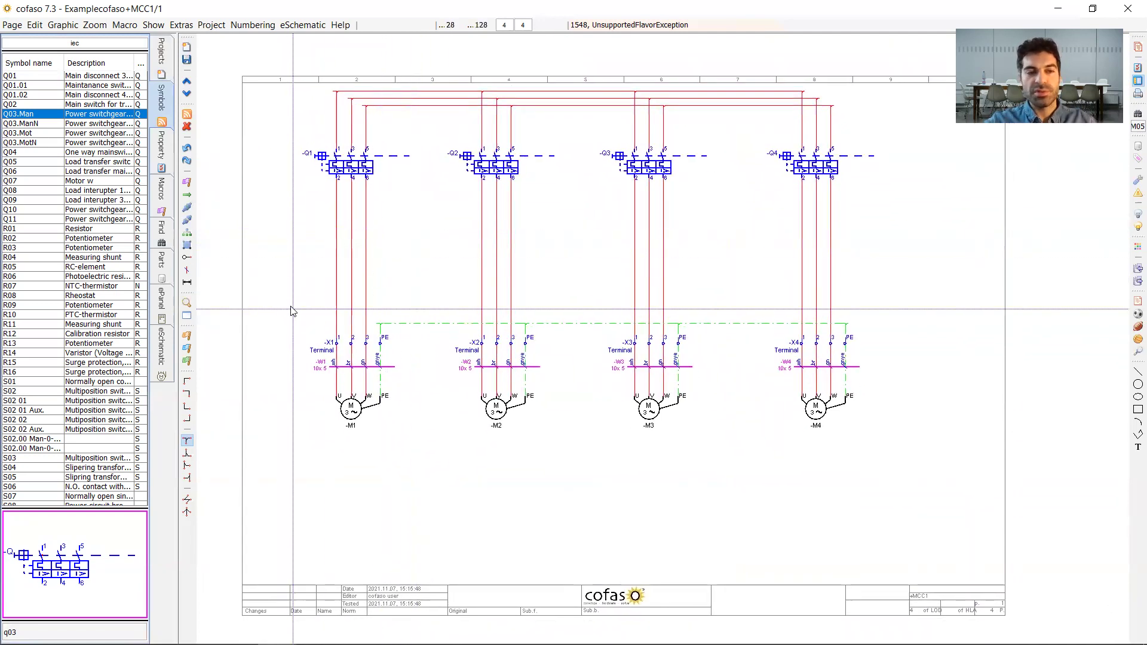
key("ctrl")
key("ctrl")
key("ctrl")
- Insert the window macro Oklar with the L1, L2 and L3 arrows at the start of the three supply lines
left_click(162, 189)
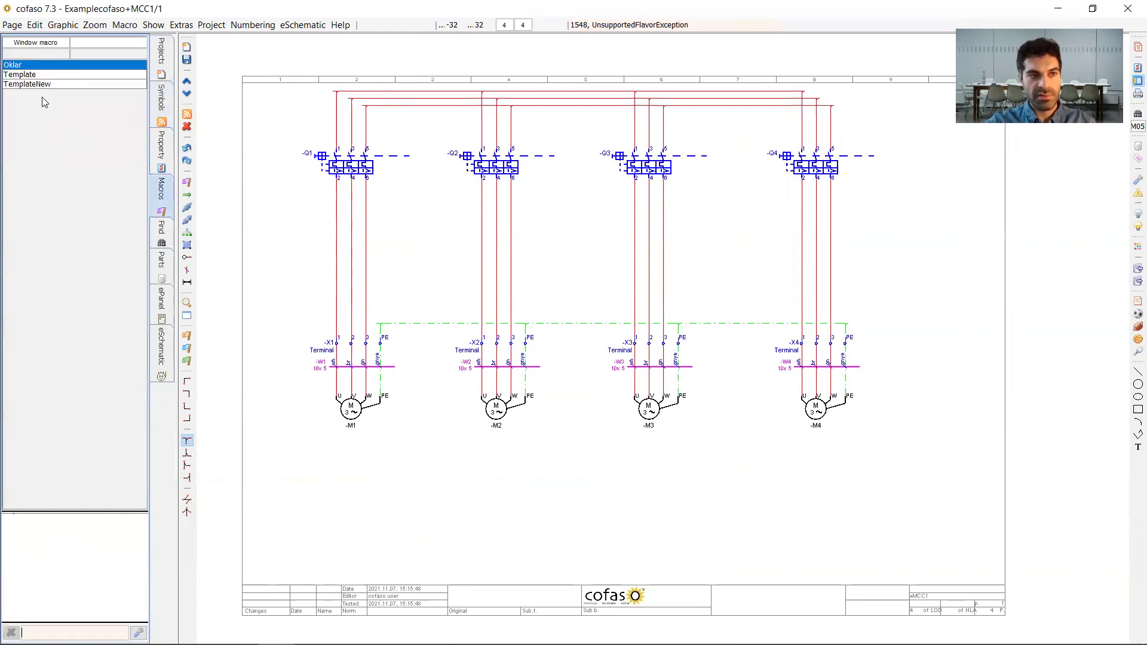
left_click(42, 74)
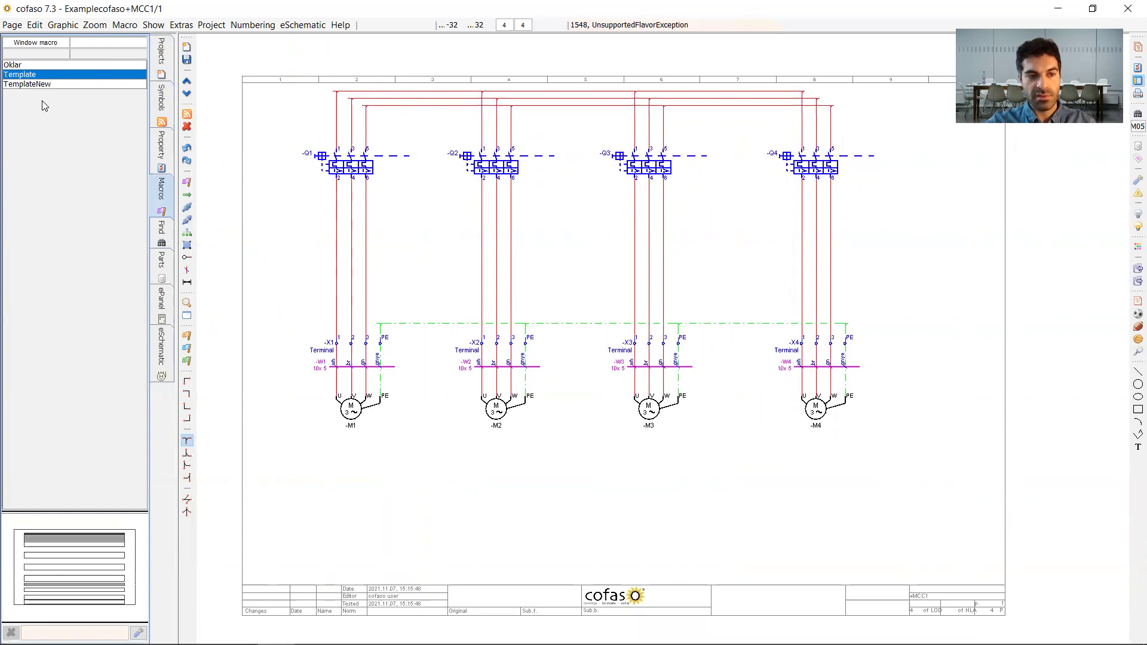
key("Up")
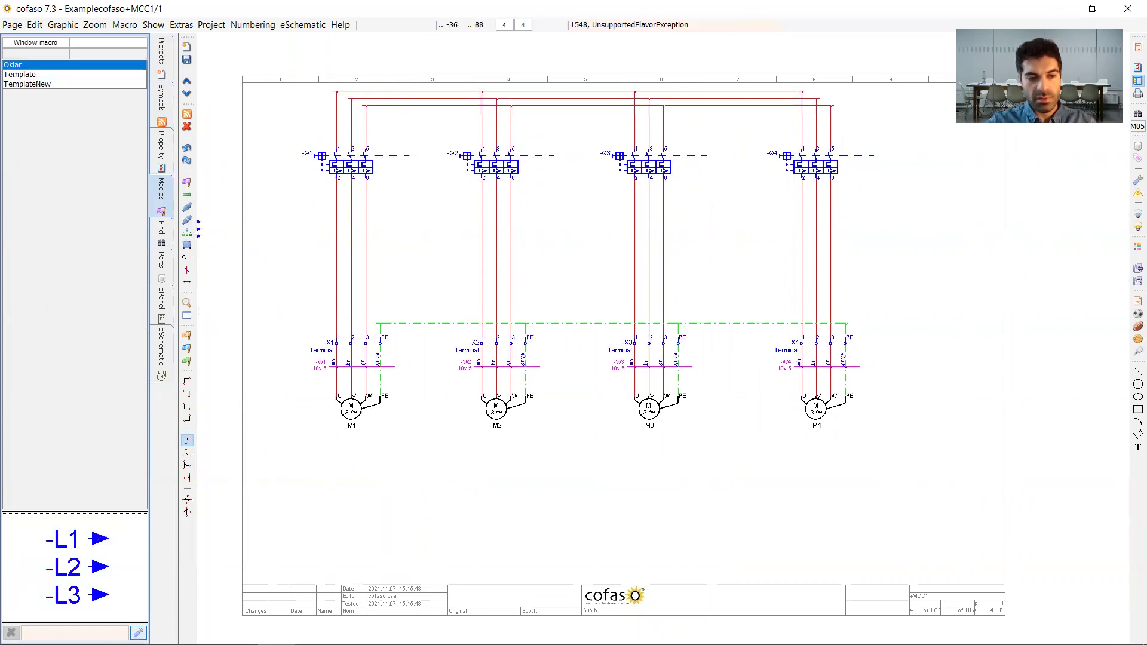
key("Escape")
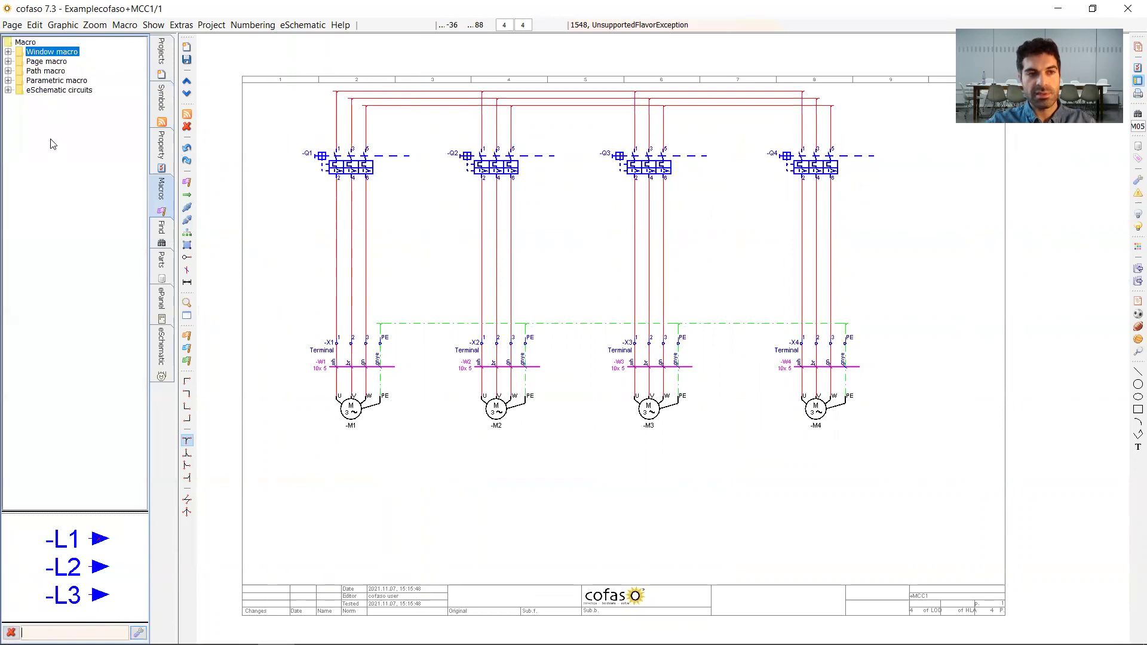
double_click(42, 53)
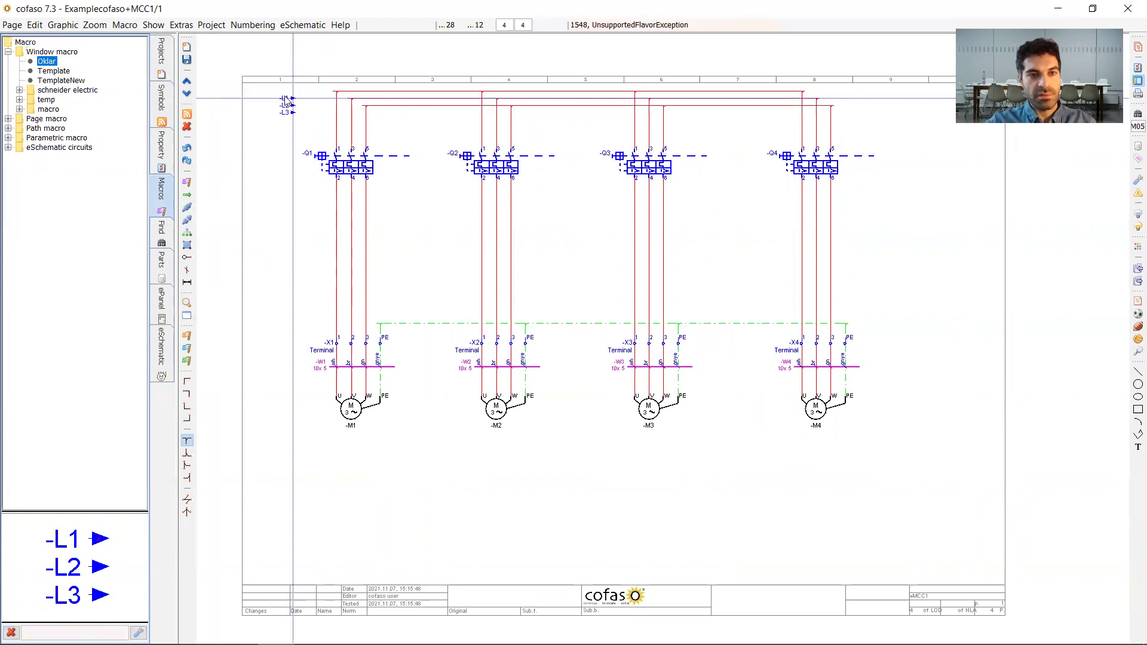
left_click(288, 98)
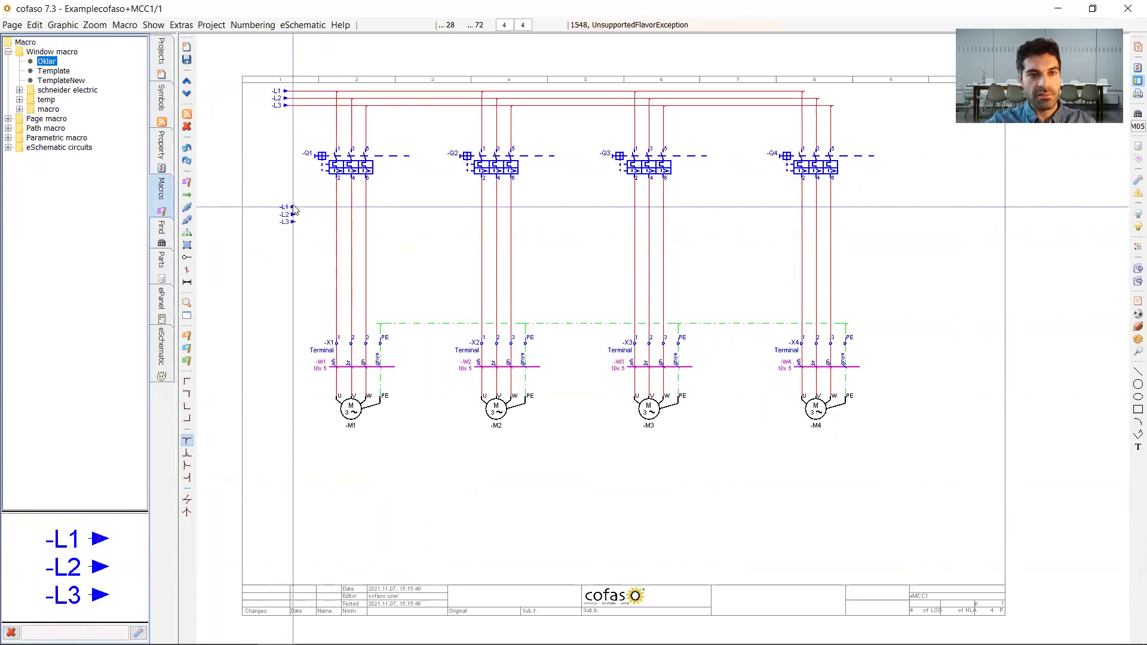
- Place the Oklar arrow macro again at the far end of the supply lines, past Q4, and stop inserting
scroll(741, 161, "up", 4)
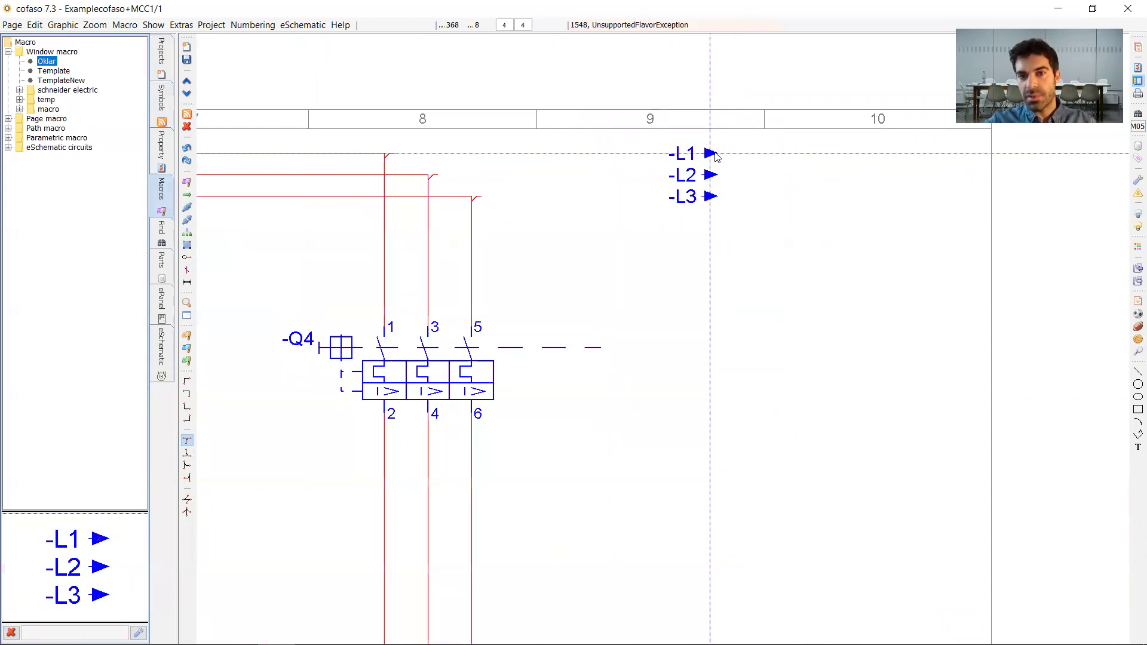
left_click(716, 157)
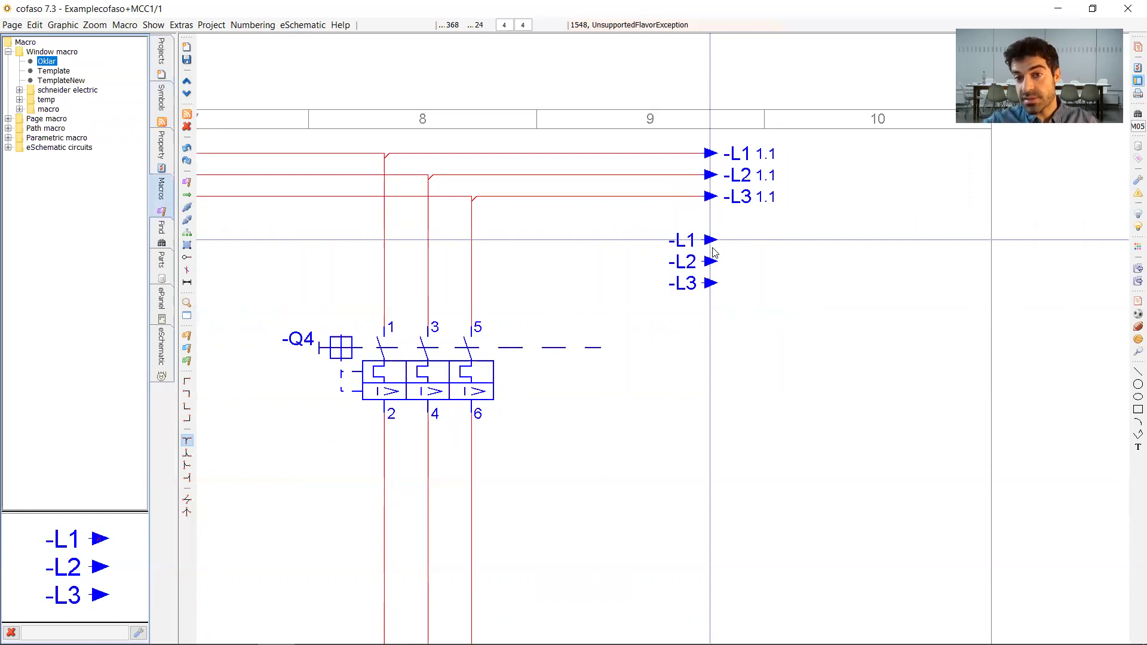
key("Escape")
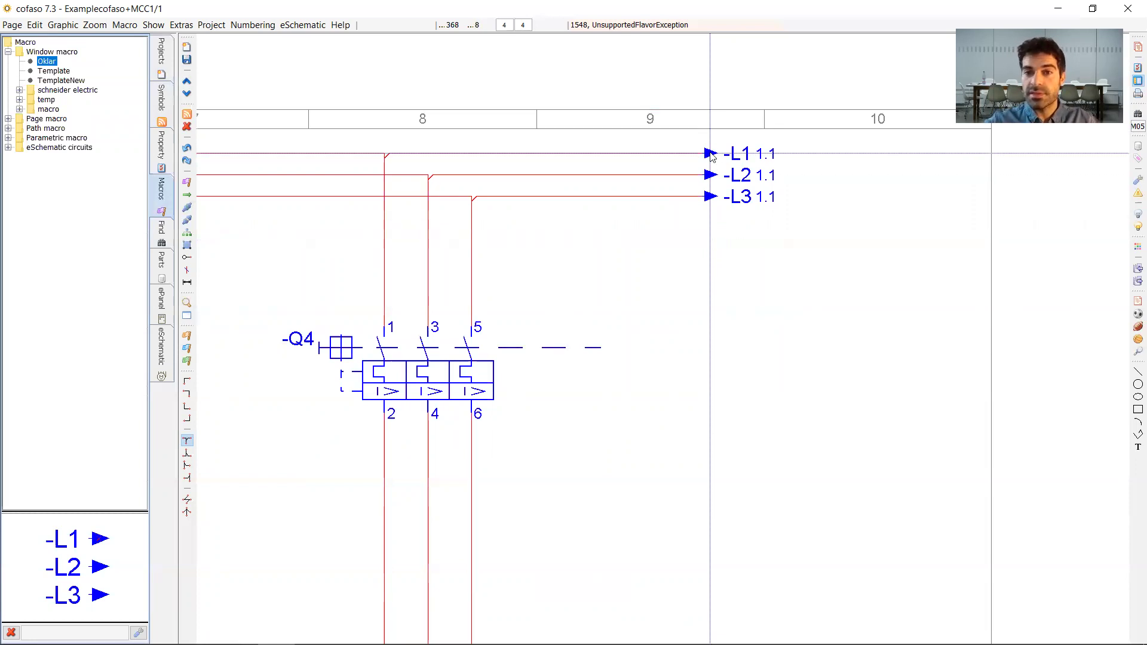
- Inspect the properties of the L1 potential arrow past Q4 and the cross-references of the three end arrows
double_click(711, 156)
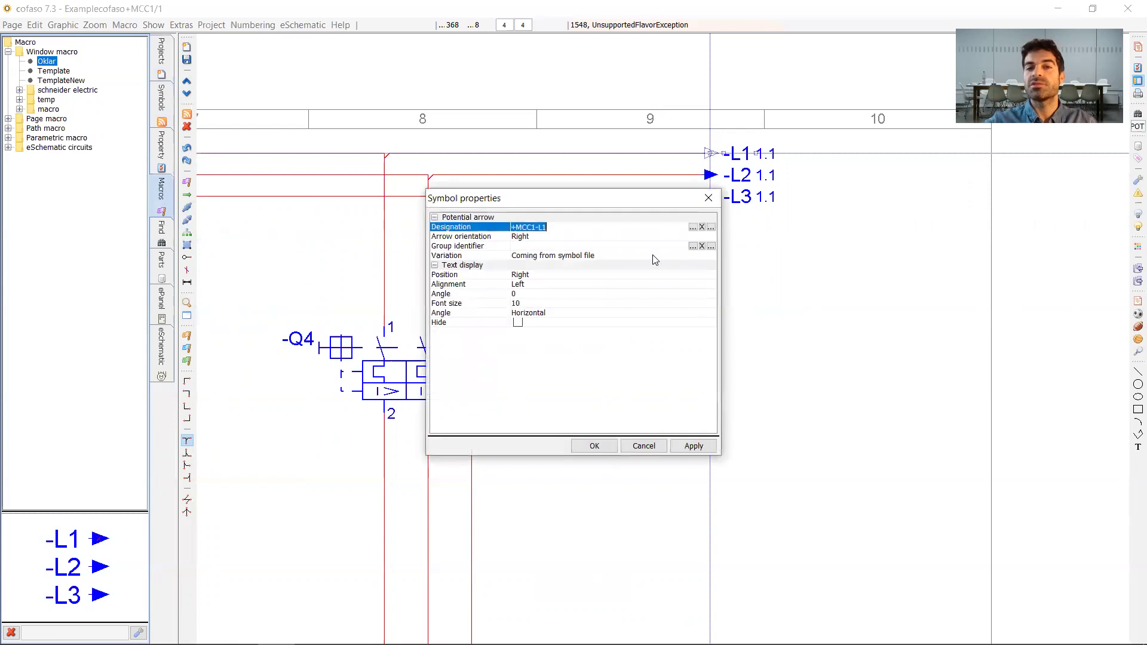
left_click(708, 198)
left_click_drag(819, 132, 711, 276)
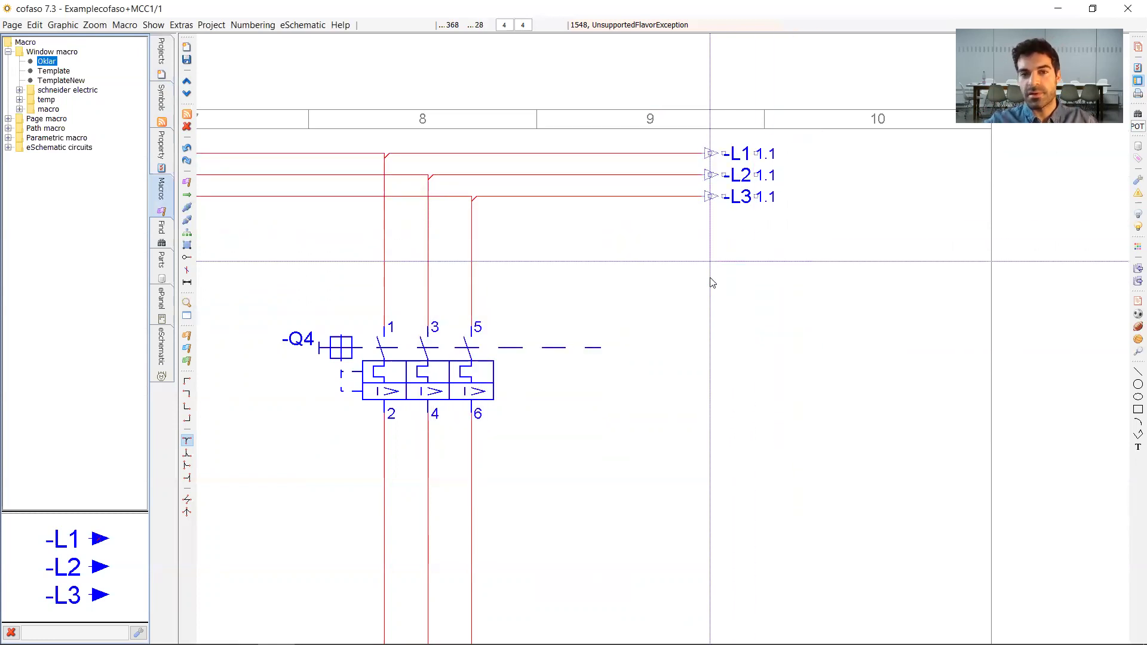
scroll(711, 282, "down", 5)
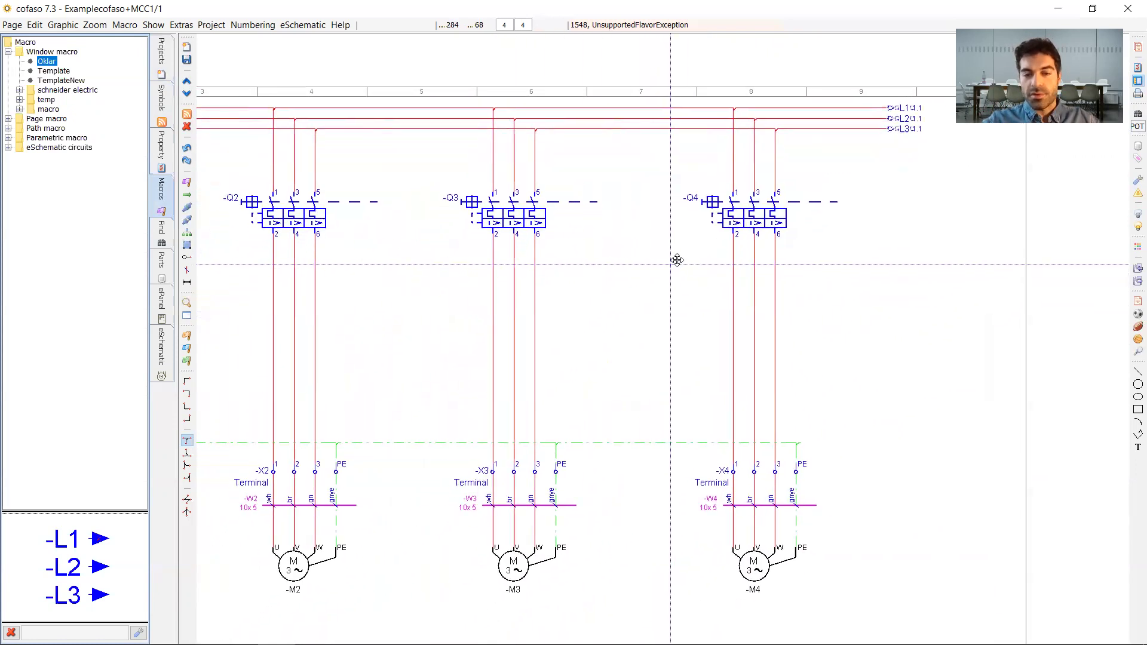
left_click_drag(676, 260, 688, 238)
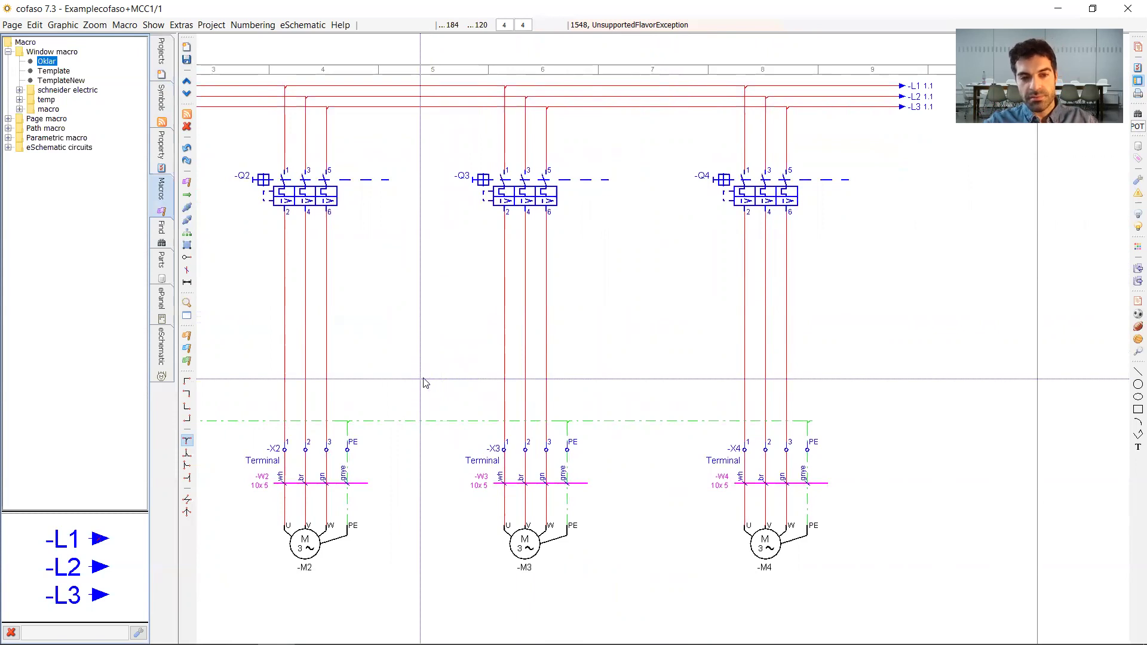
- Place a potential arrow at the start of the green PE line, before X1, and designate it PE
scroll(424, 384, "down", 3)
left_click_drag(512, 353, 612, 313)
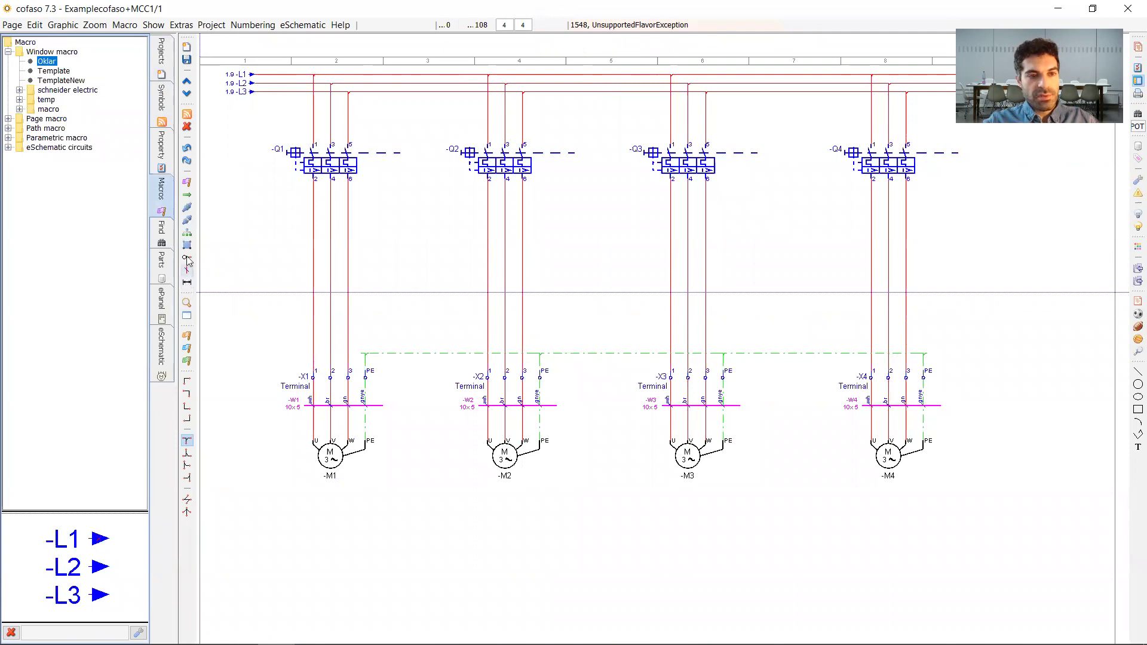
left_click(188, 196)
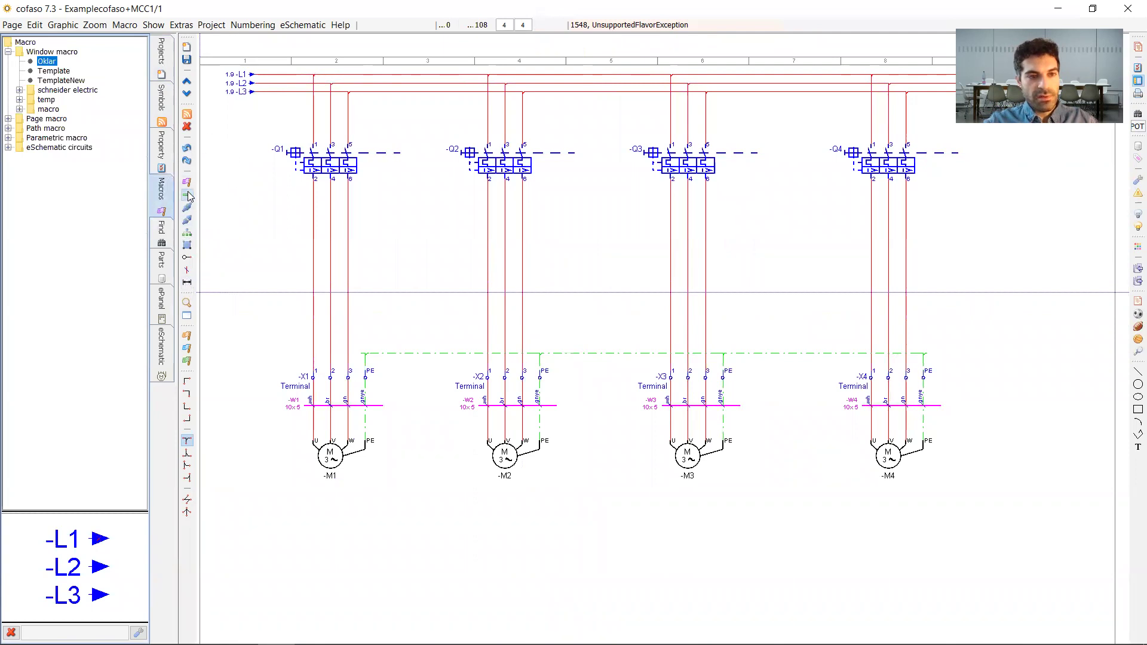
left_click(252, 355)
left_click(554, 229)
type("P")
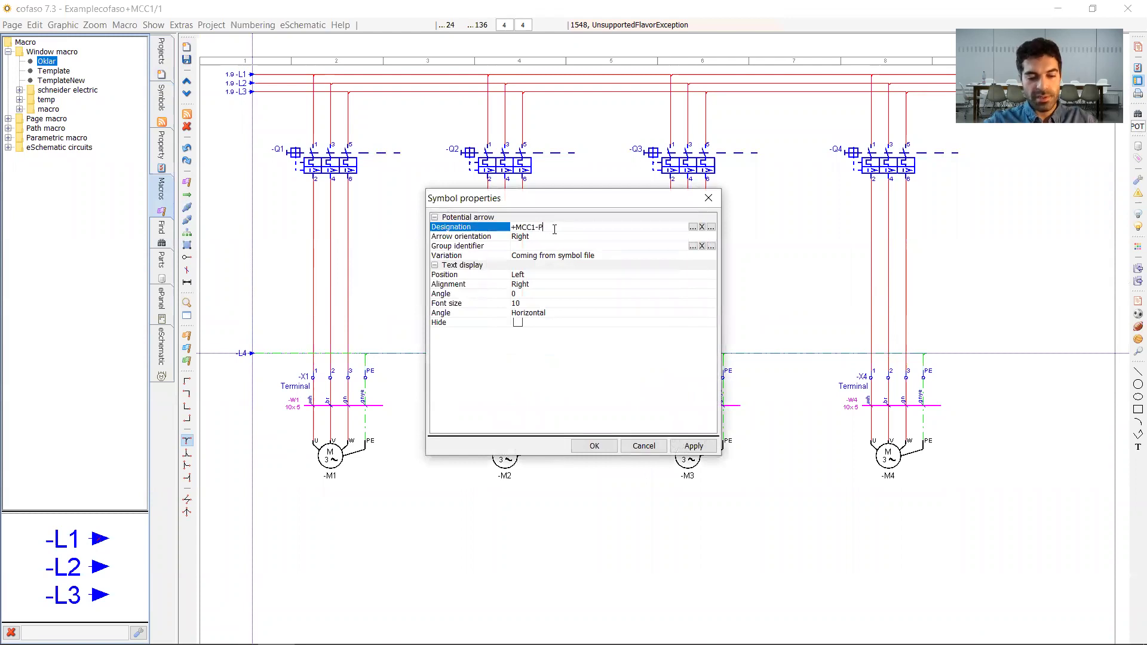
type("E")
left_click(555, 234)
left_click(594, 446)
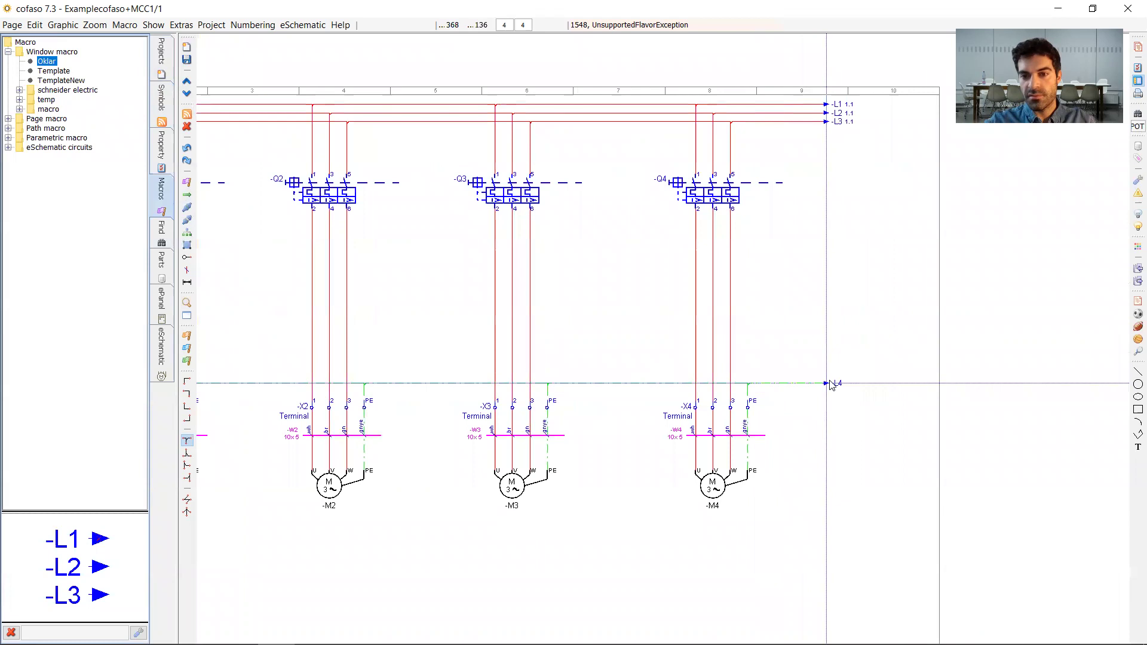
- Place a second potential arrow at the far end of the PE line, assign it the existing PE designation, and stop inserting
left_click(827, 383)
left_click(692, 228)
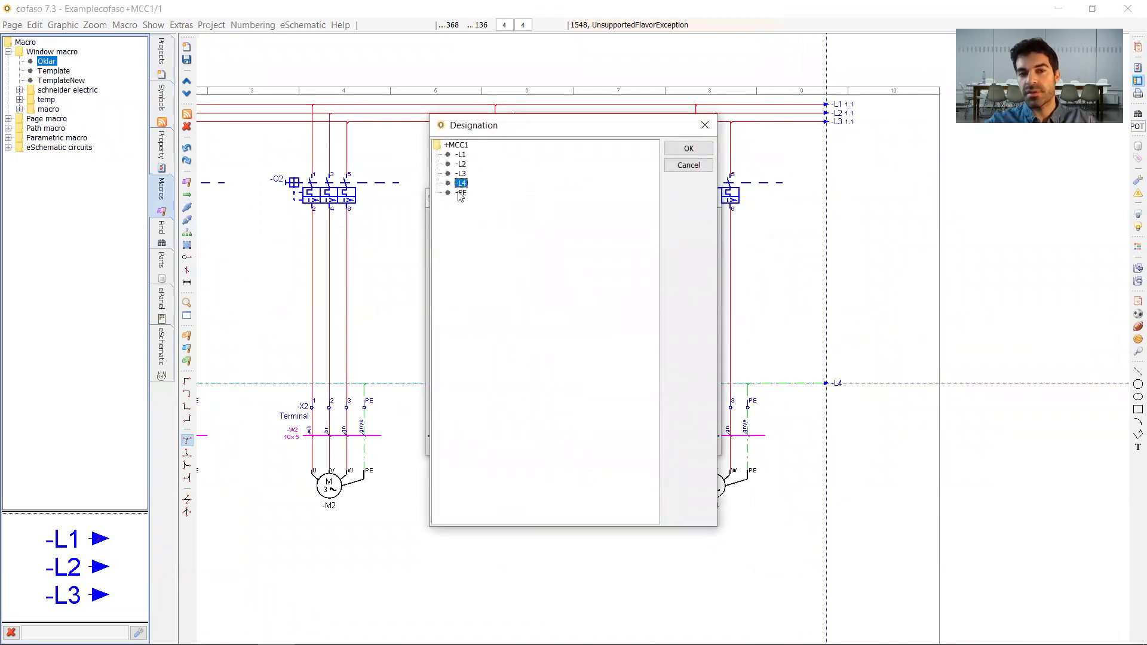
left_click(460, 193)
left_click(688, 148)
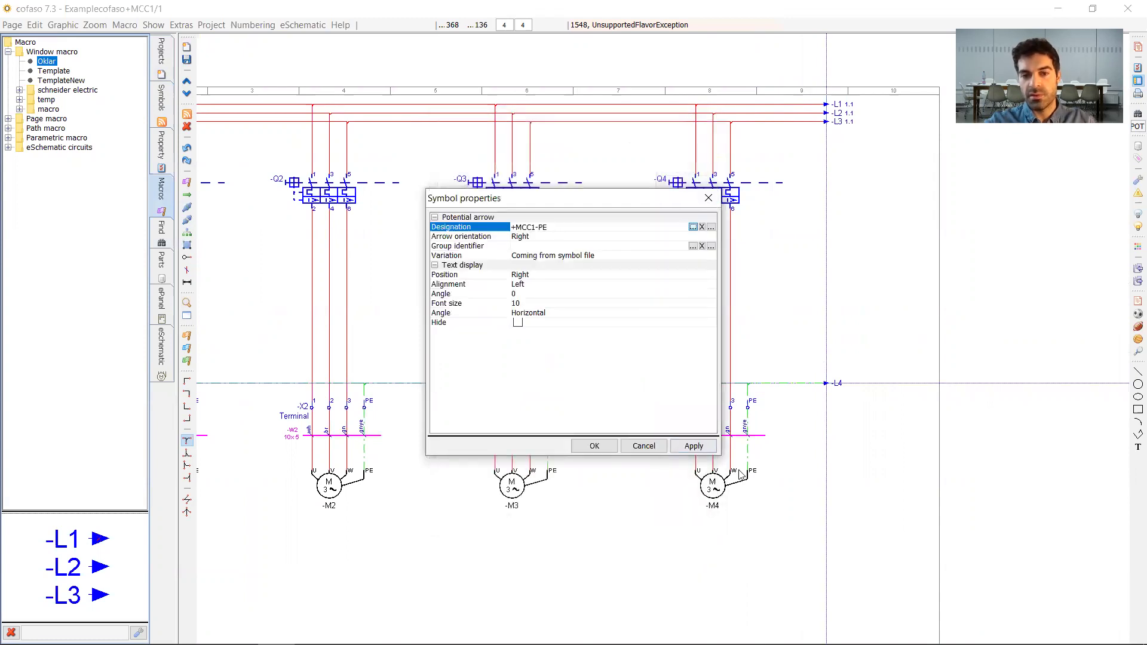
left_click(594, 447)
key("Escape")
- Open page 2 of MCC1, saving the changes to page 1
left_click_drag(487, 328, 657, 288)
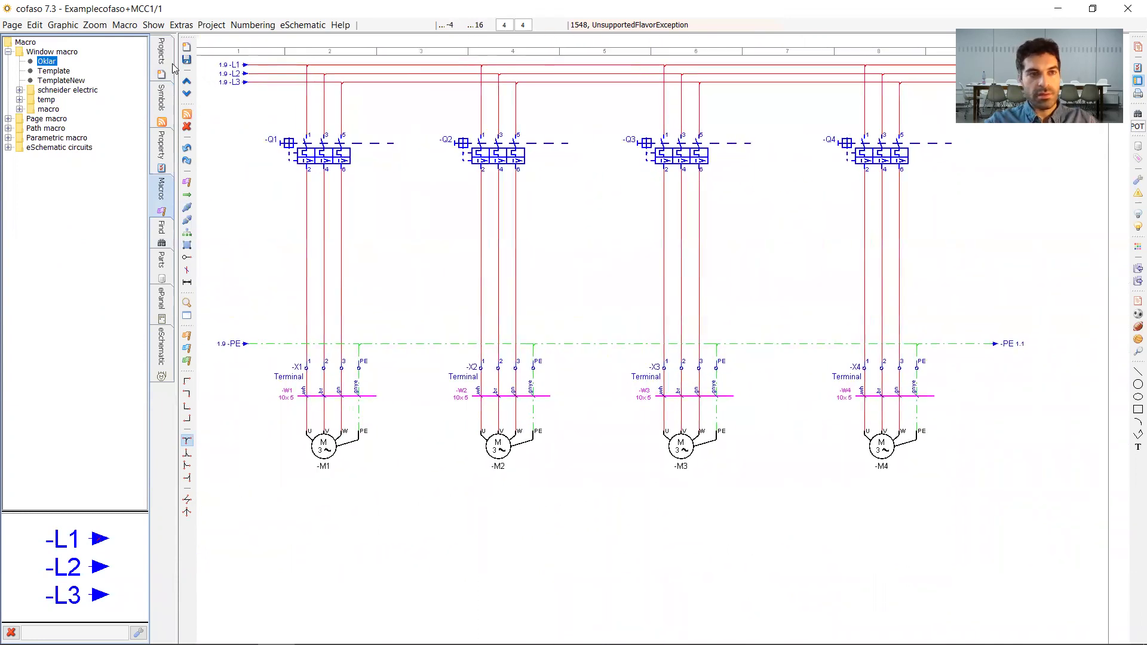
left_click(158, 53)
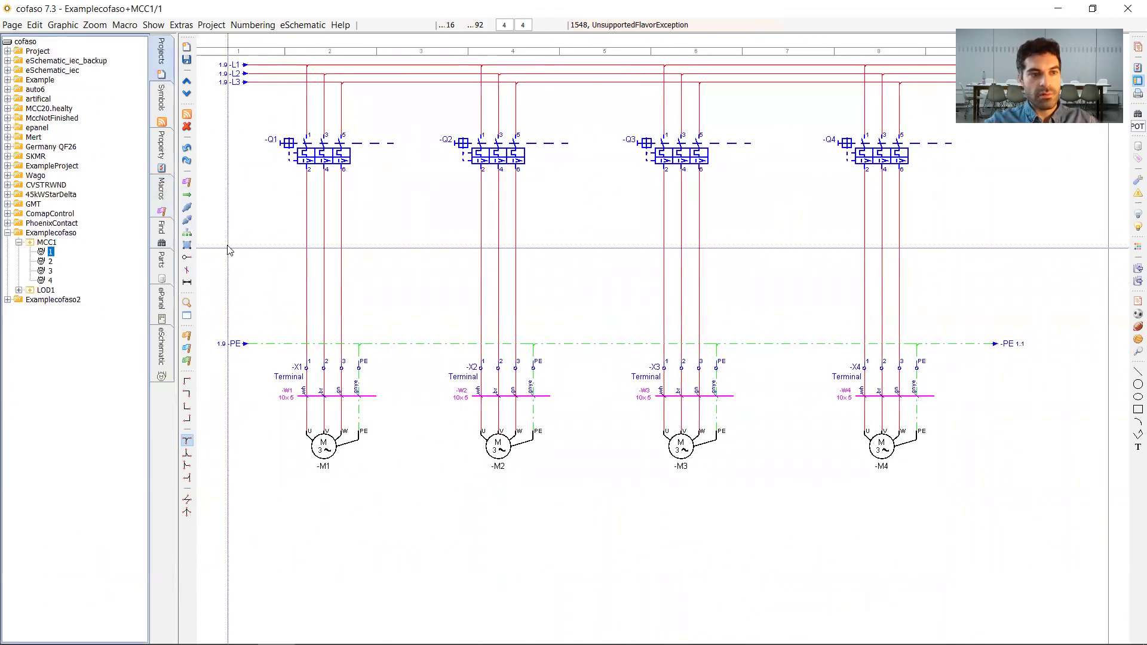
left_click(49, 262)
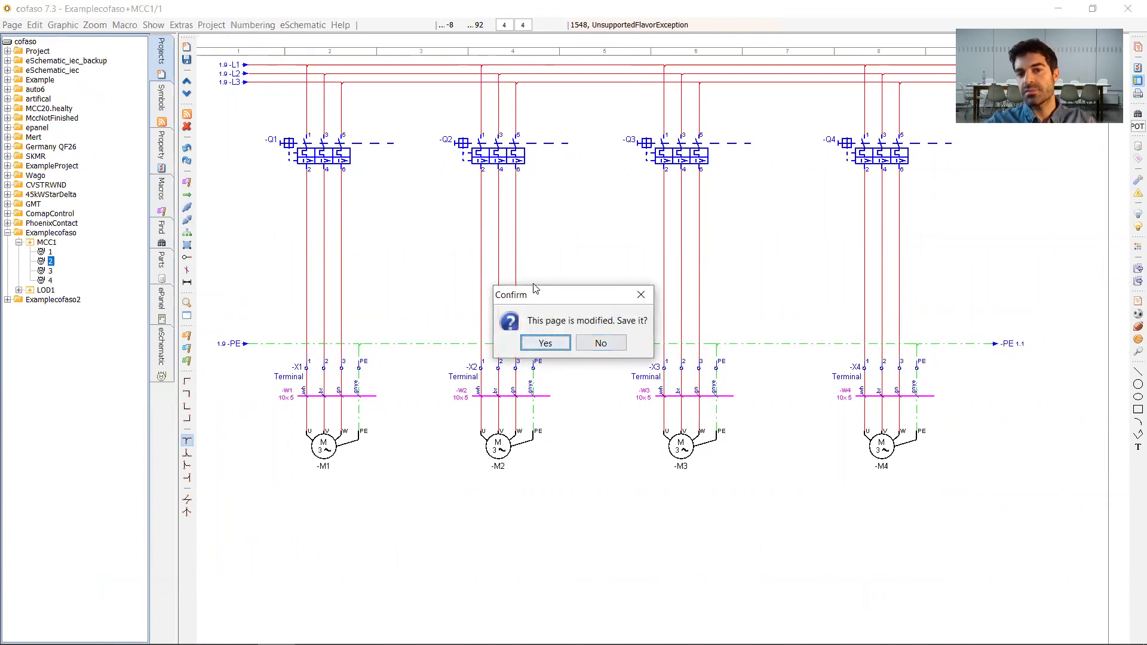
left_click(542, 344)
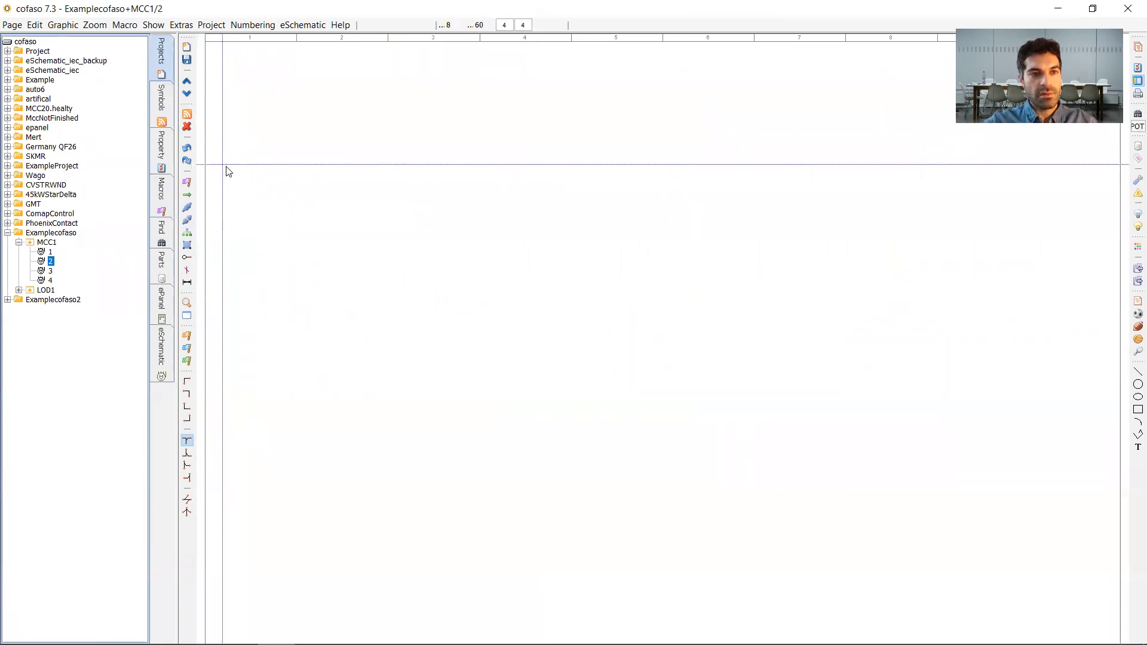
- Insert the Oklar arrow macro near the upper corners of page 2, in columns 1 and 10, so the supply lines span the page
left_click(161, 189)
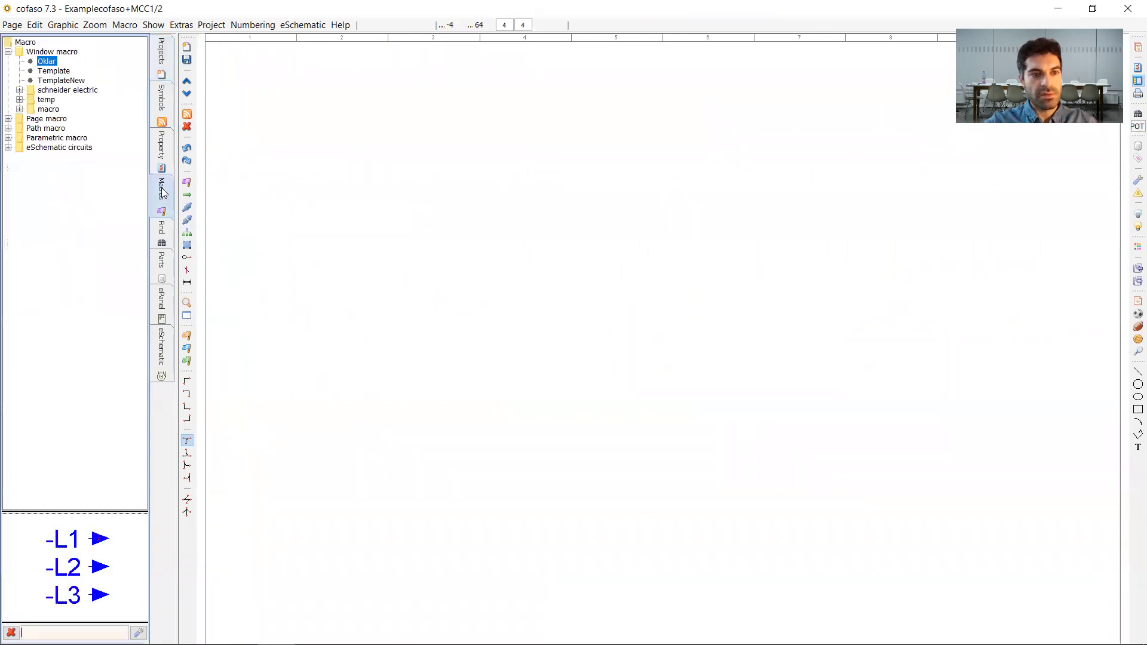
left_click(66, 512)
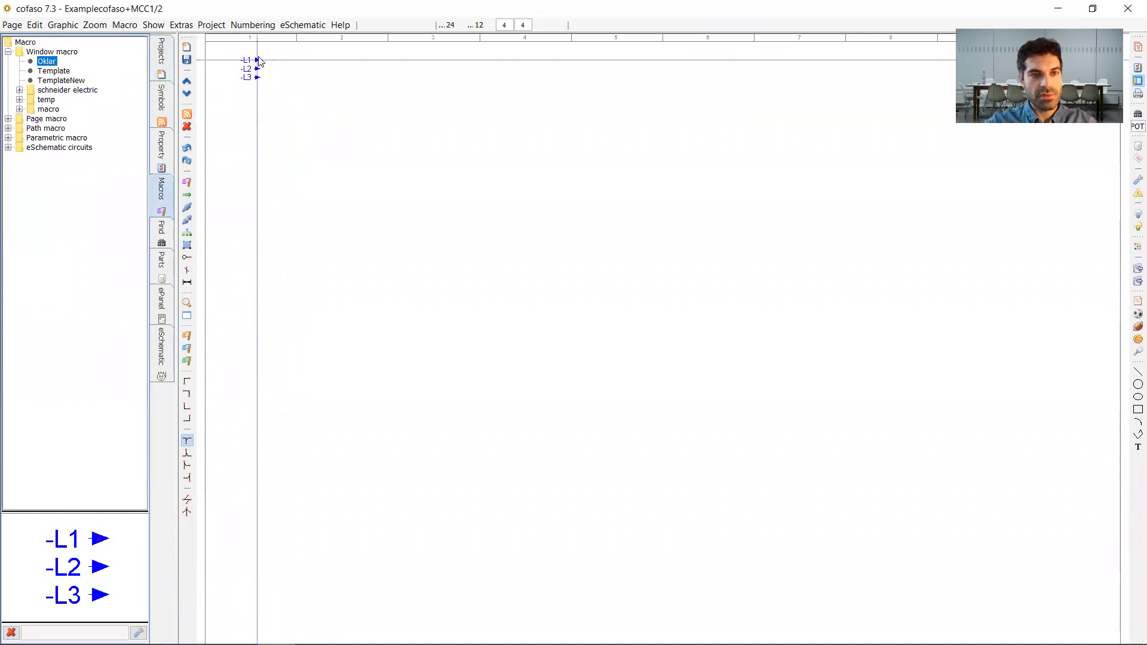
left_click(257, 53)
left_click_drag(460, 234, 394, 315)
scroll(393, 315, "down", 1)
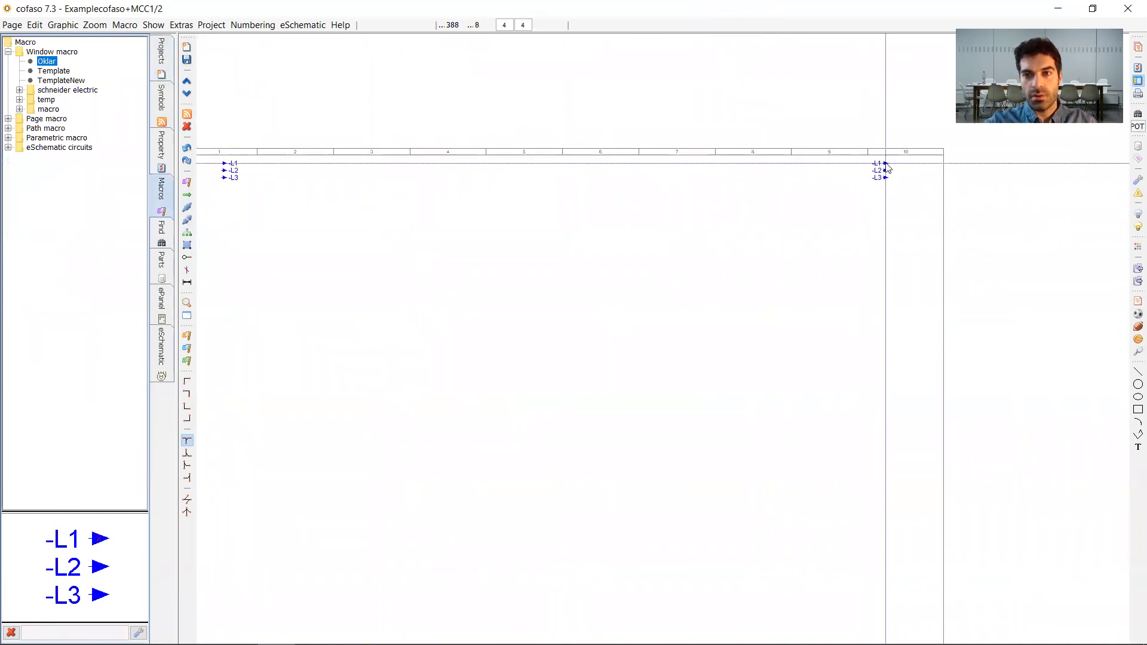
left_click(886, 164)
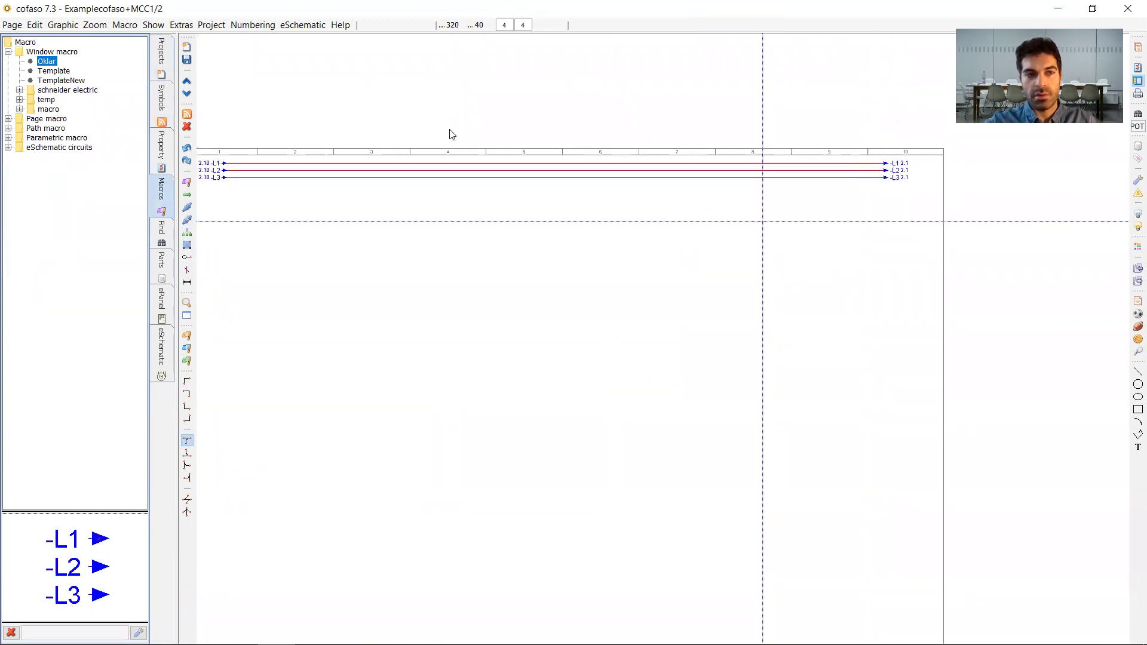
- Return to page 1 of MCC1, saving the changes to page 2
left_click(163, 62)
left_click(50, 253)
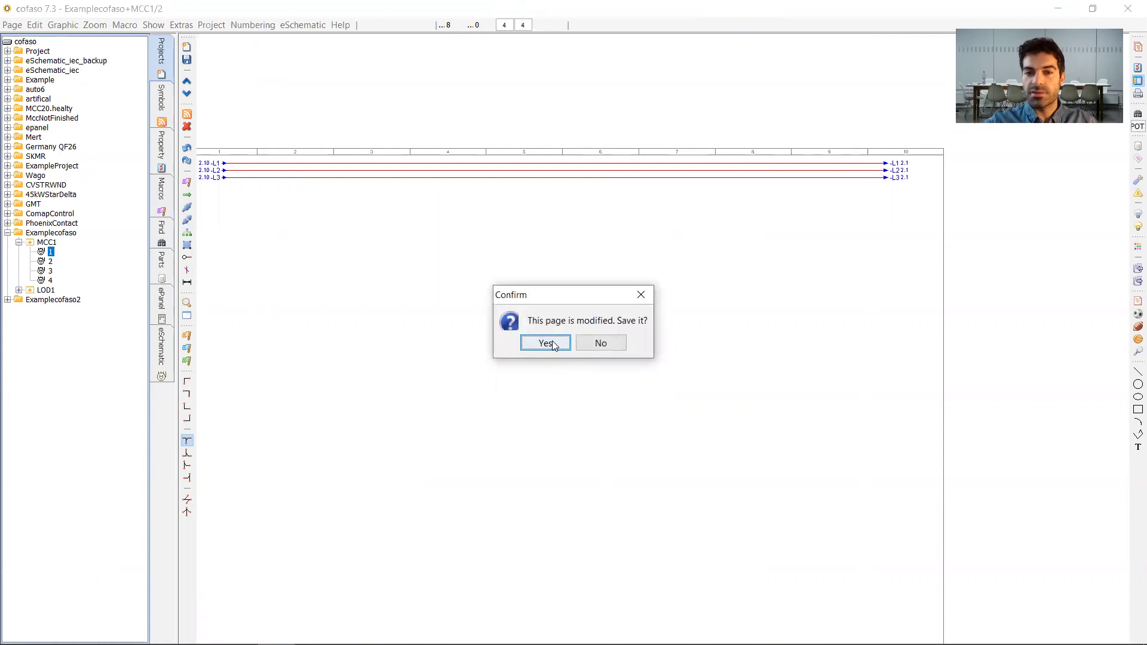
left_click(545, 343)
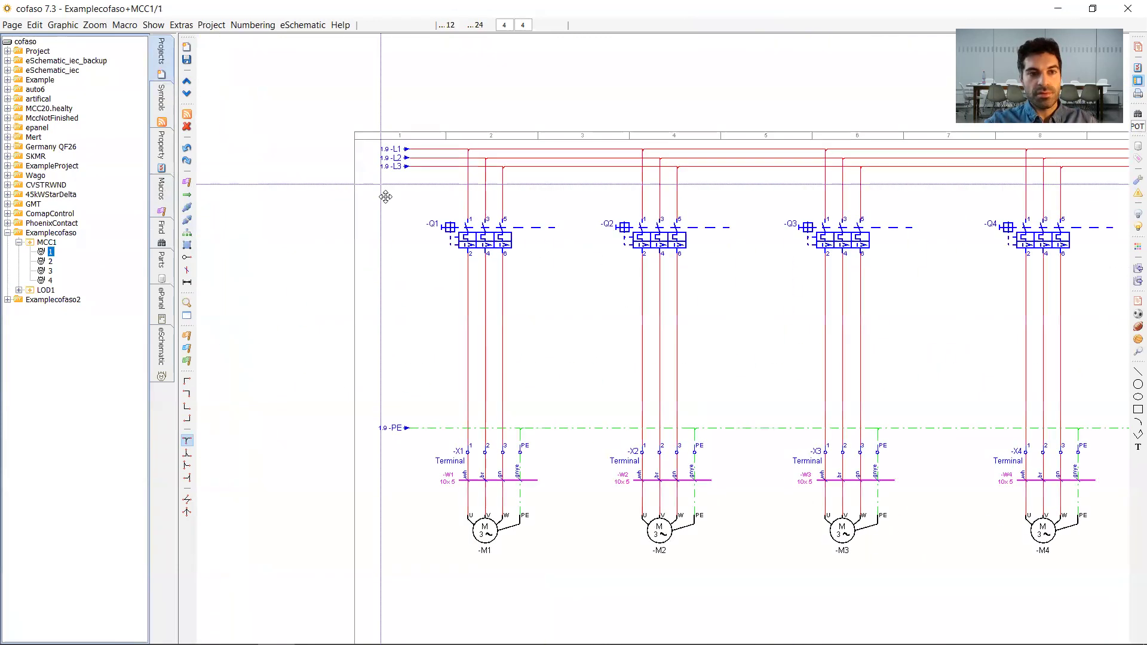
- Examine the cross-references of the L1, L2 and L3 potential arrows at both ends of page 1
scroll(386, 197, "up", 3)
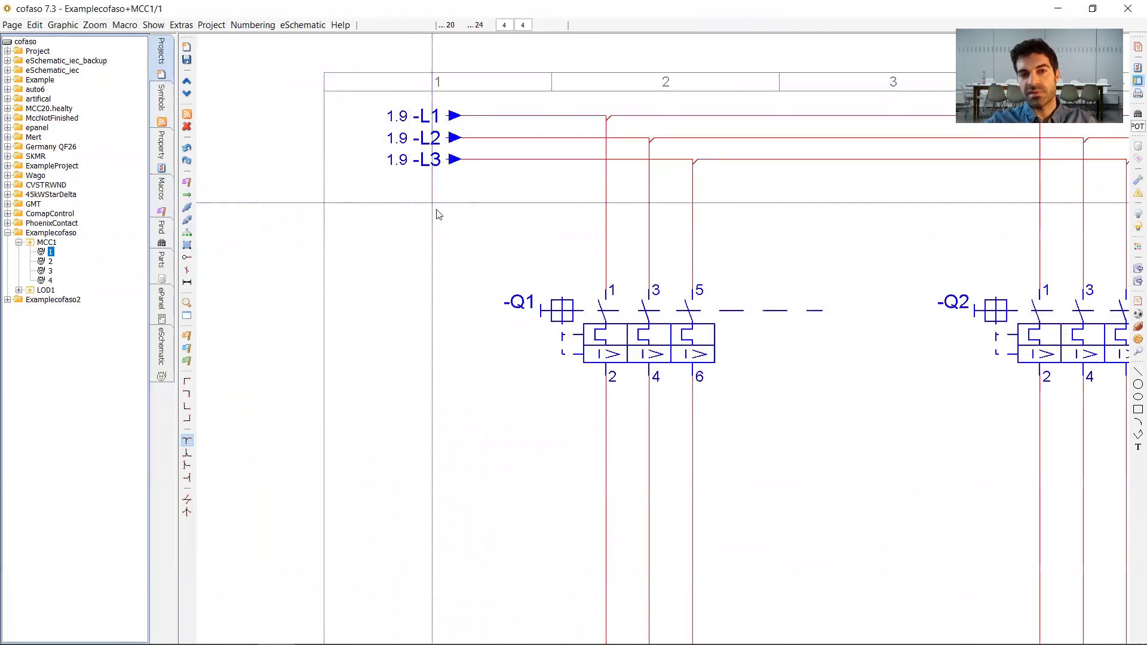
scroll(438, 211, "down", 3)
left_click_drag(968, 271, 537, 298)
left_click_drag(830, 285, 471, 293)
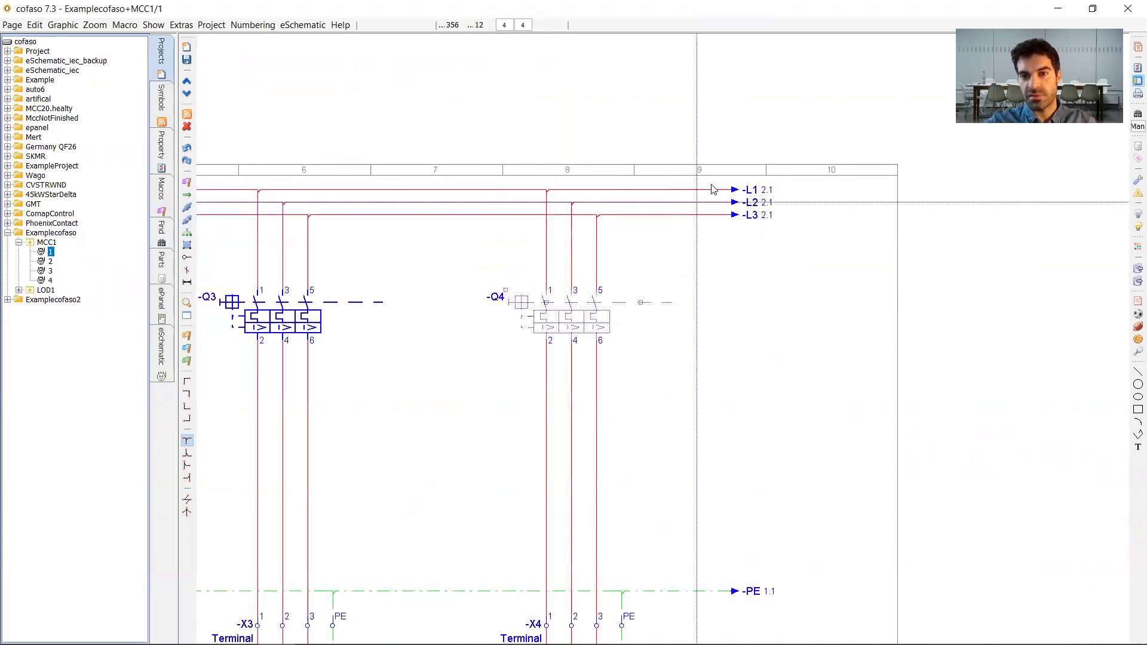
left_click_drag(684, 126, 781, 286)
left_click(823, 209)
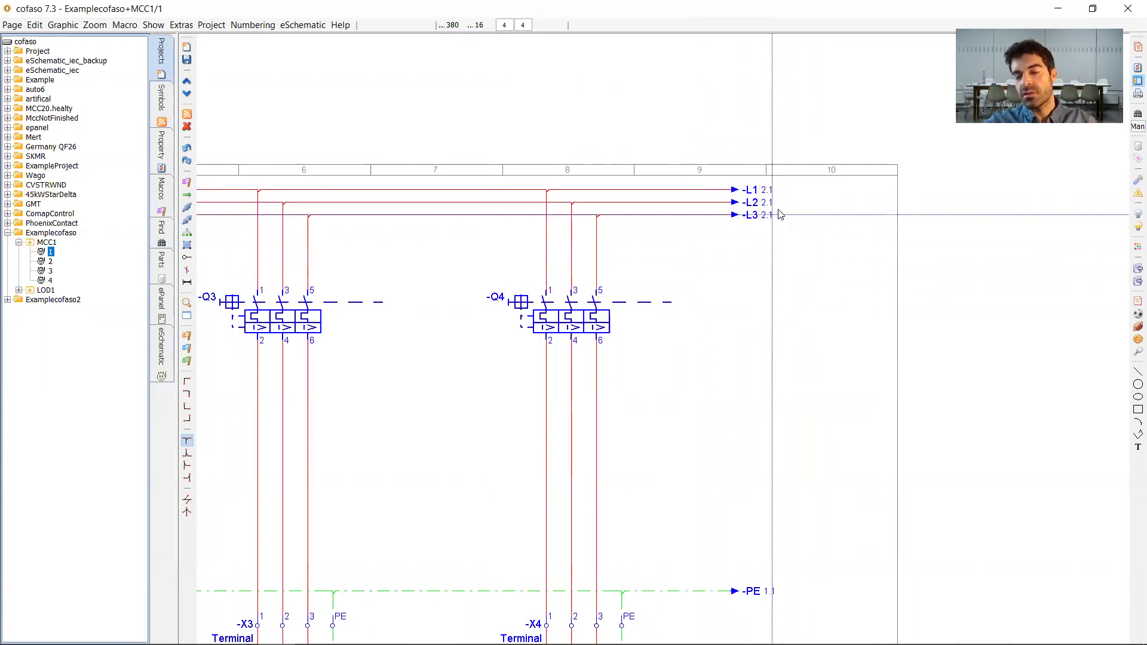
scroll(774, 203, "up", 1)
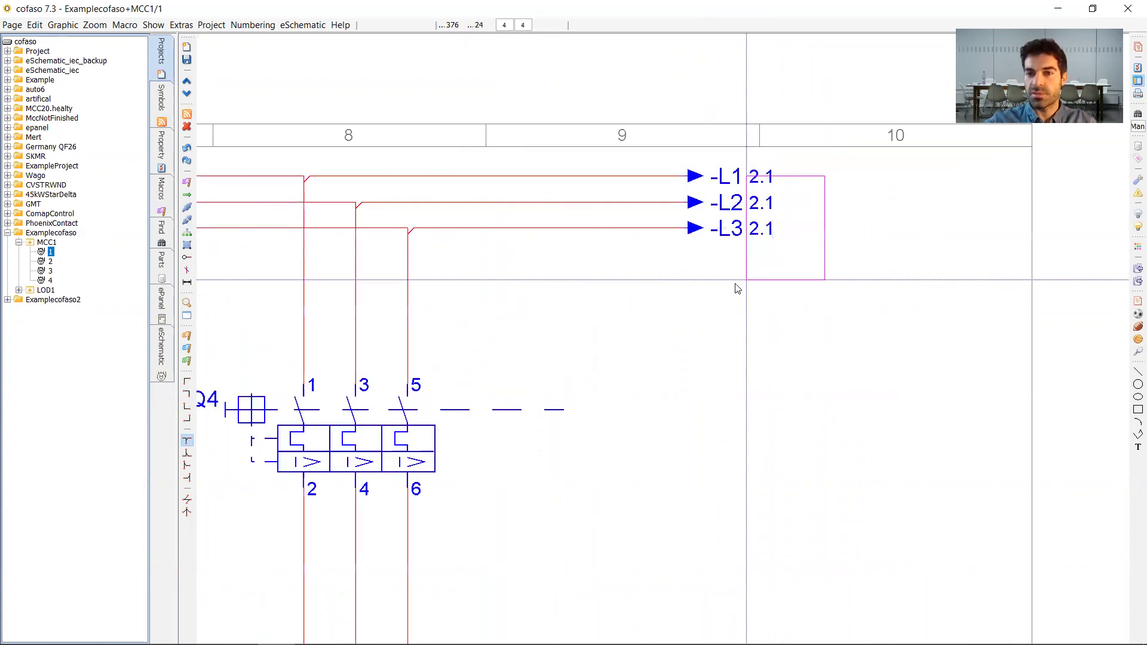
- Open page 3 of MCC1 and place the K01 contactor symbol in the upper middle of column 4
left_click(50, 270)
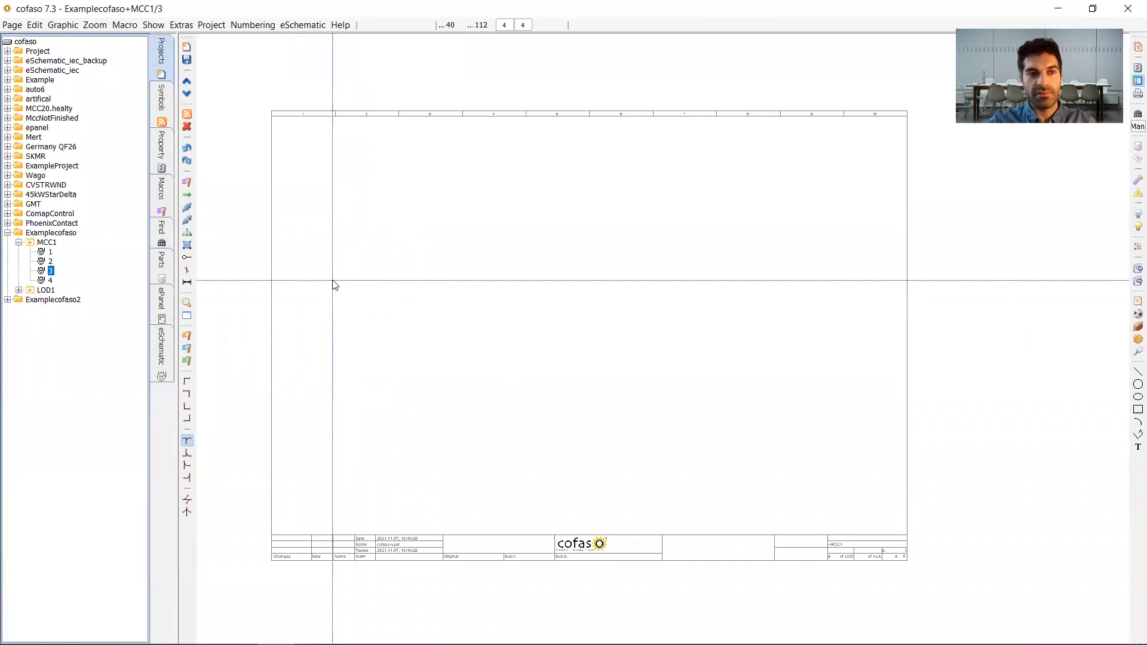
left_click(161, 98)
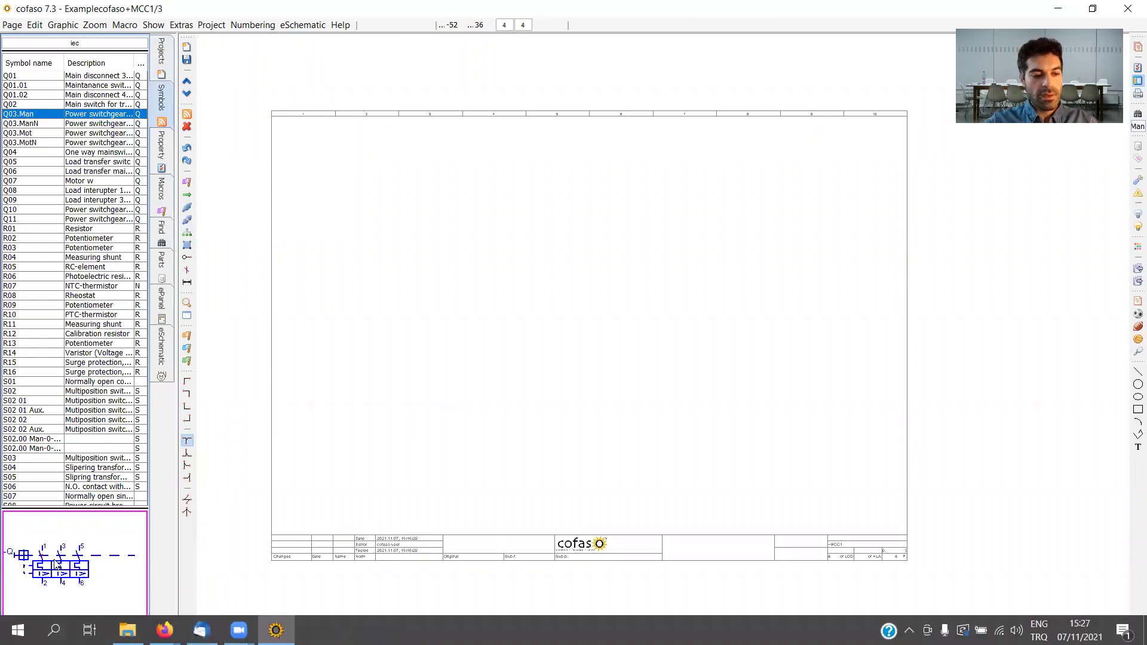
left_click(36, 632)
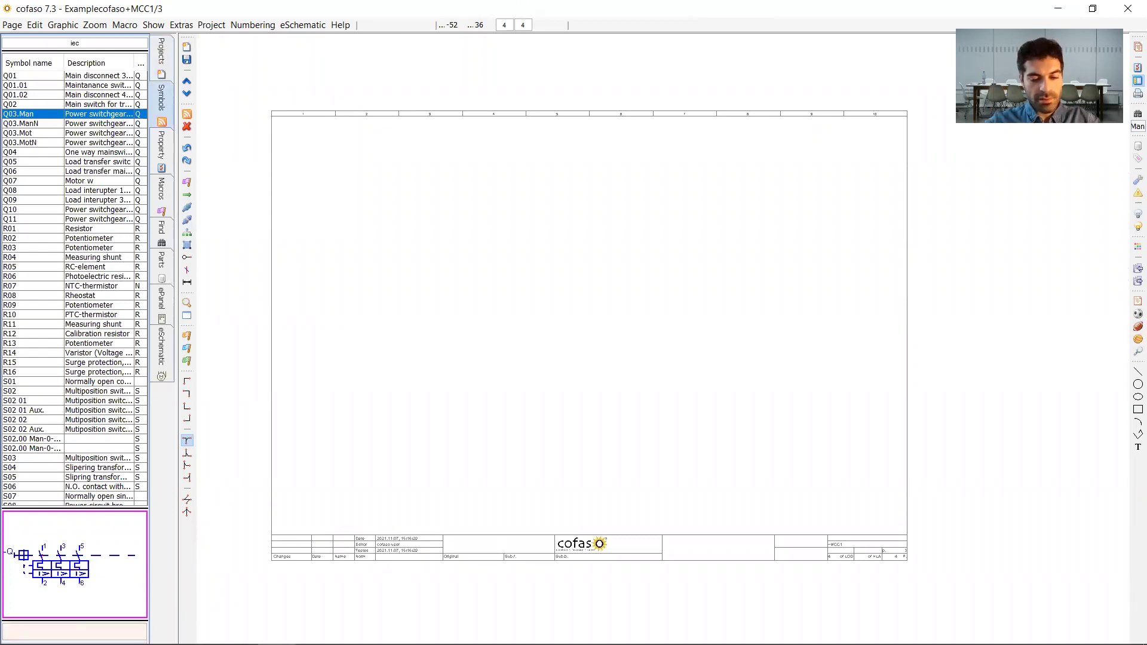
type("k")
key("Return")
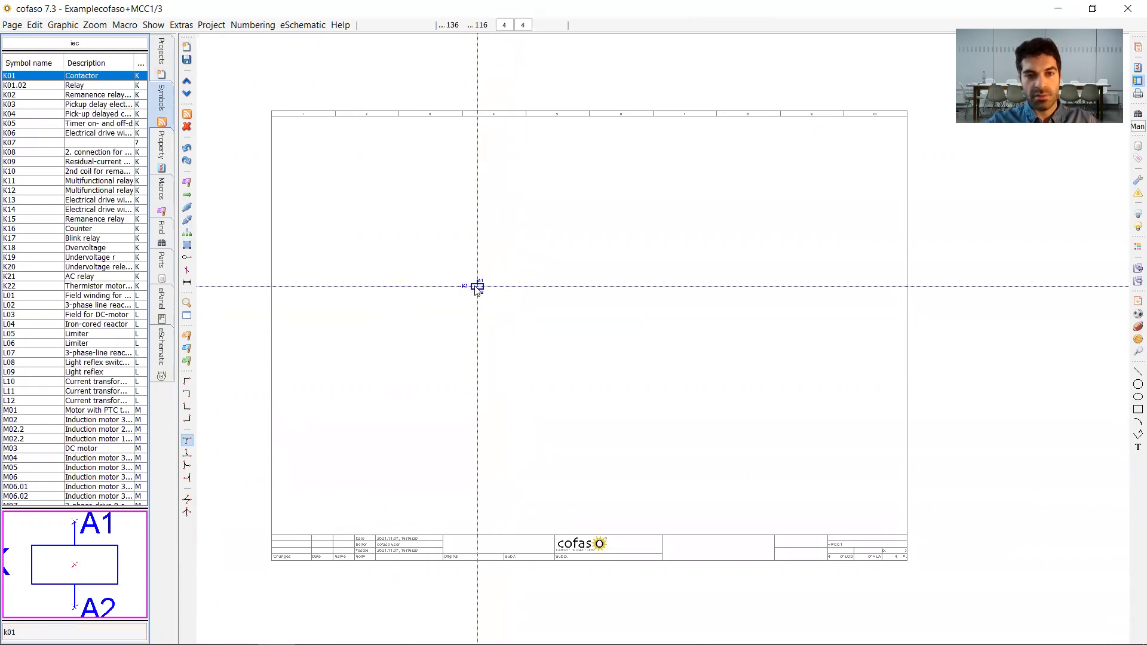
left_click(476, 287)
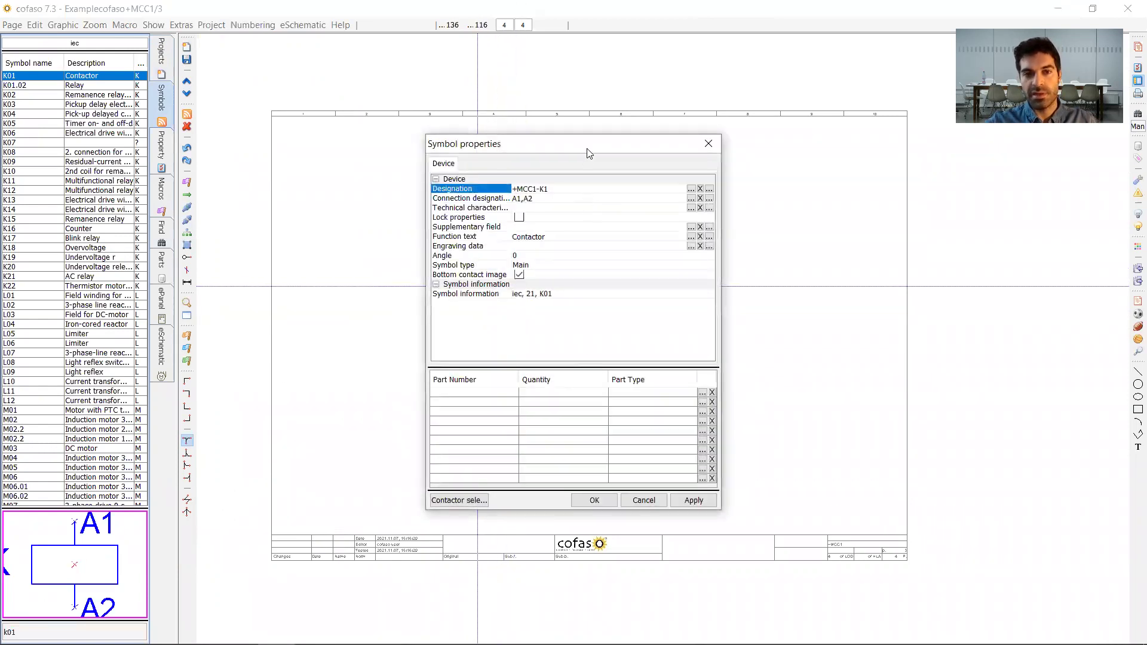
- Assign part SIE.3TF5222-0AP0 to contactor K1 through the contactor selection, accept its properties, and stop inserting
left_click_drag(587, 150, 755, 140)
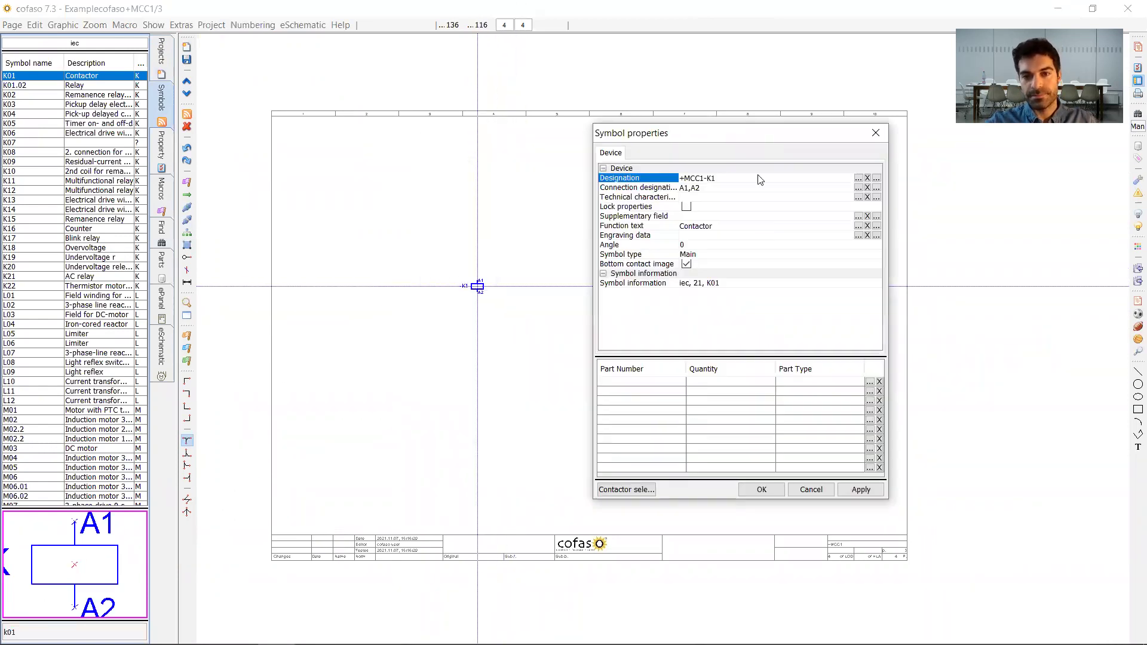
left_click(622, 491)
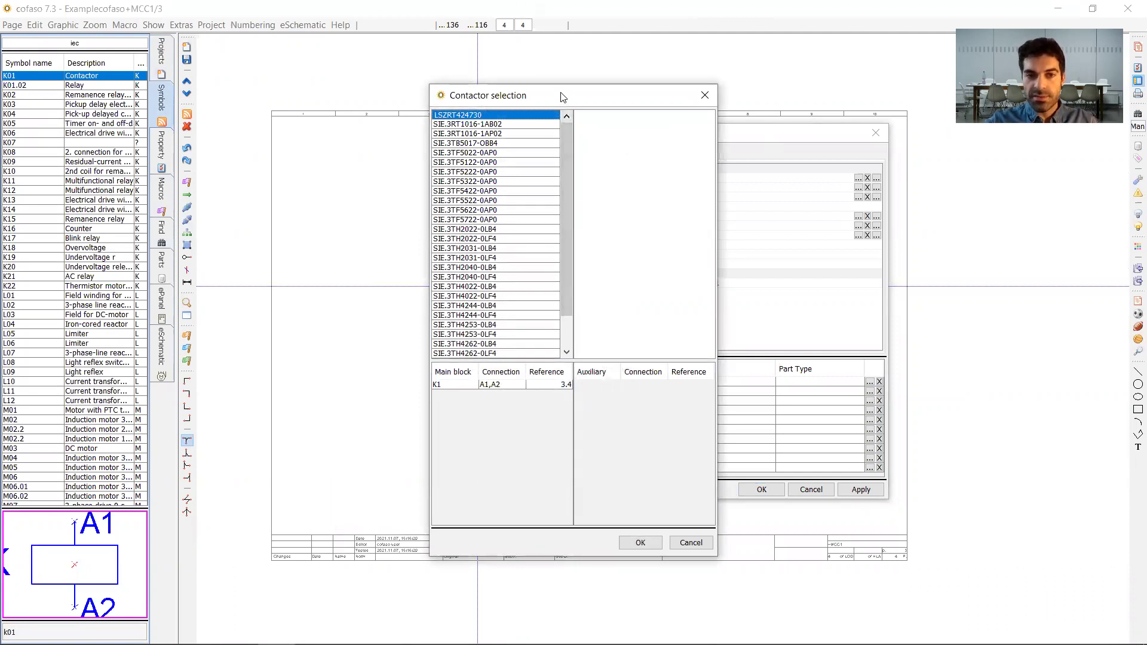
left_click_drag(562, 96, 409, 78)
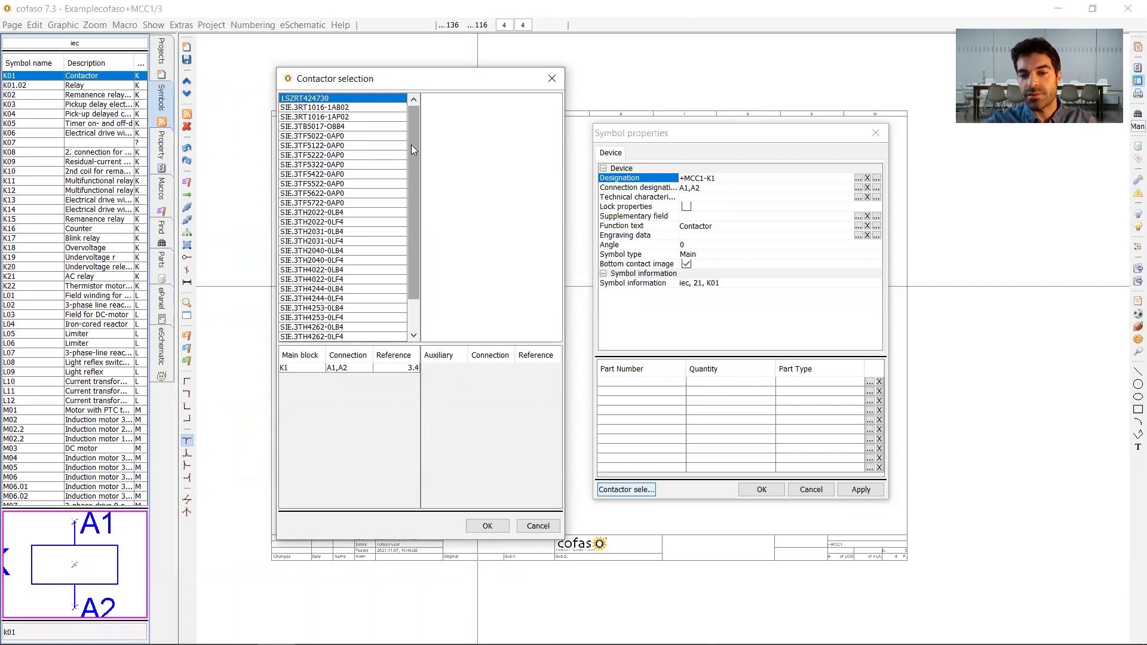
left_click(306, 156)
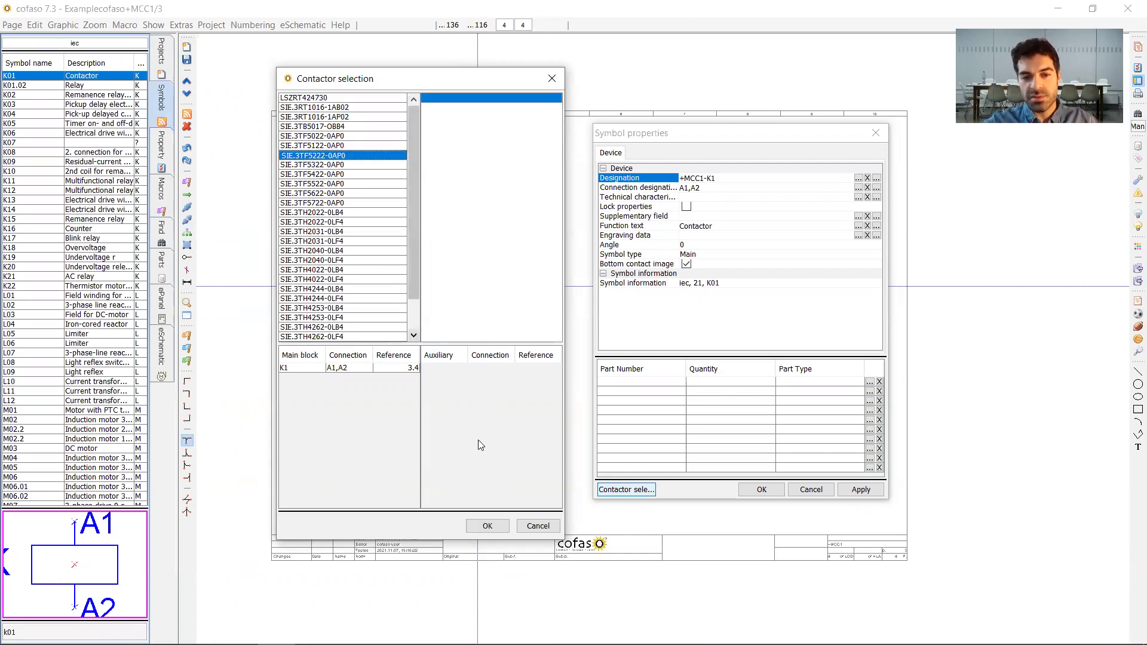
left_click(487, 526)
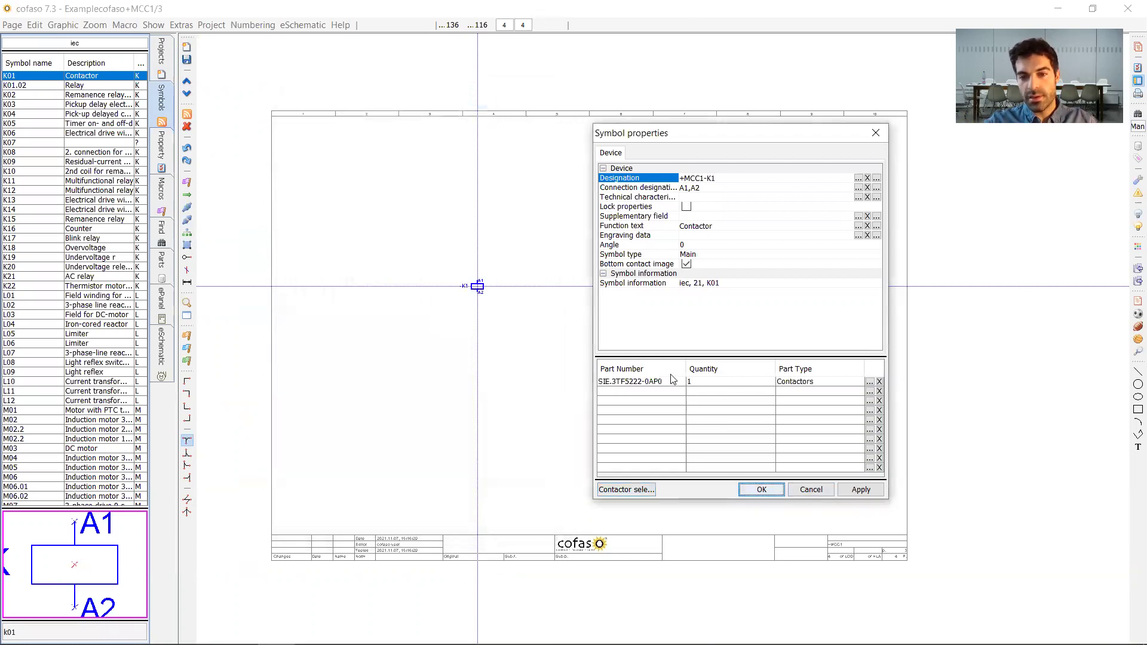
left_click(643, 383)
left_click(762, 490)
key("Escape")
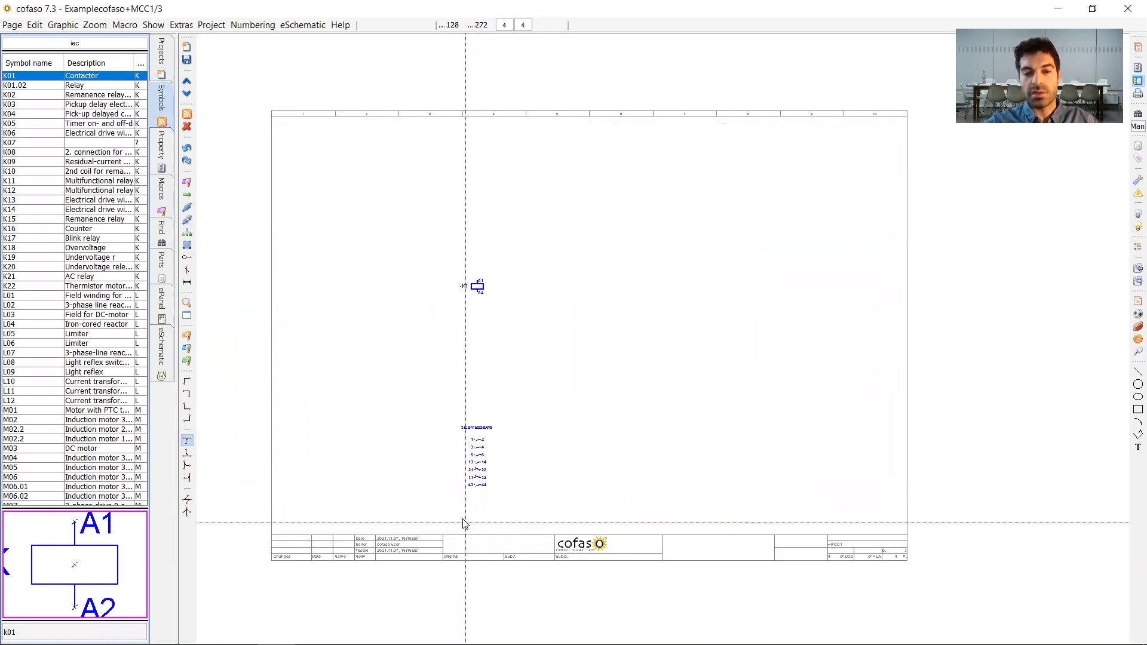
- Examine the contact image below the contactor, with its main and auxiliary contacts
scroll(463, 519, "up", 5)
left_click_drag(410, 209, 584, 464)
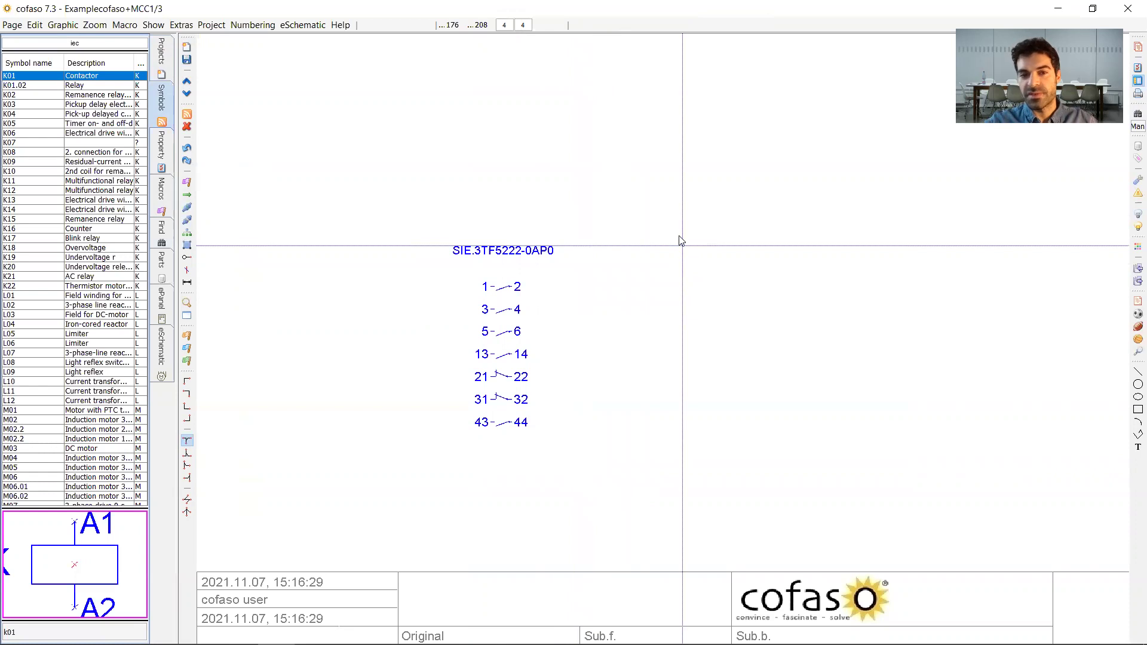
left_click_drag(646, 209, 412, 463)
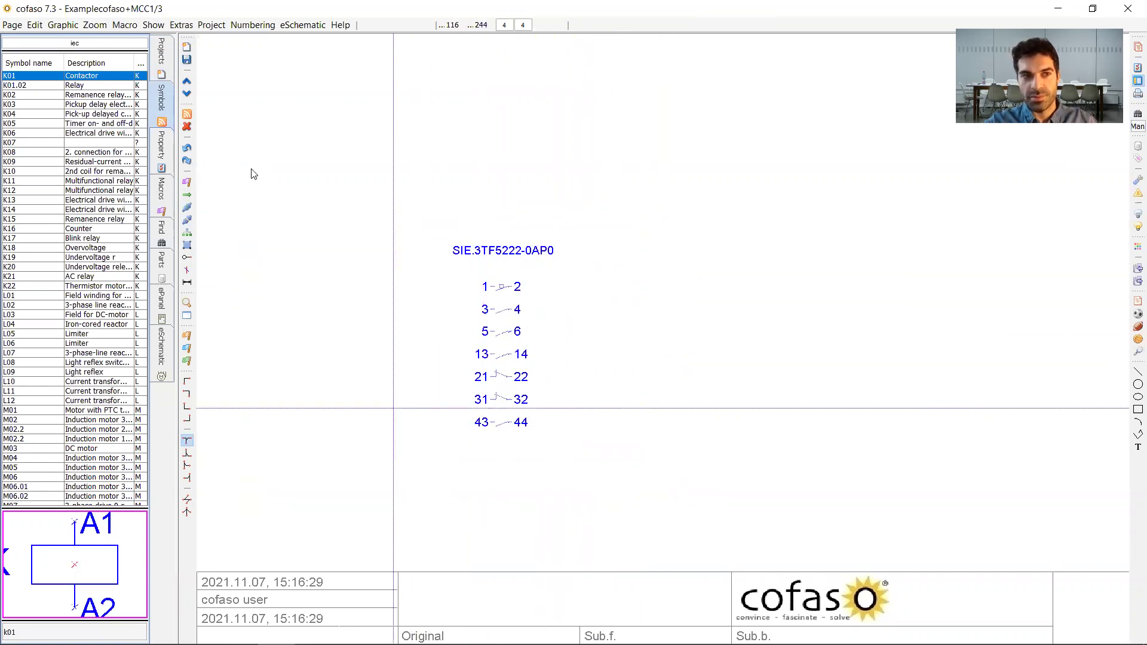
- Open page 1 of MCC1, saving the changes made on page 3
left_click(162, 50)
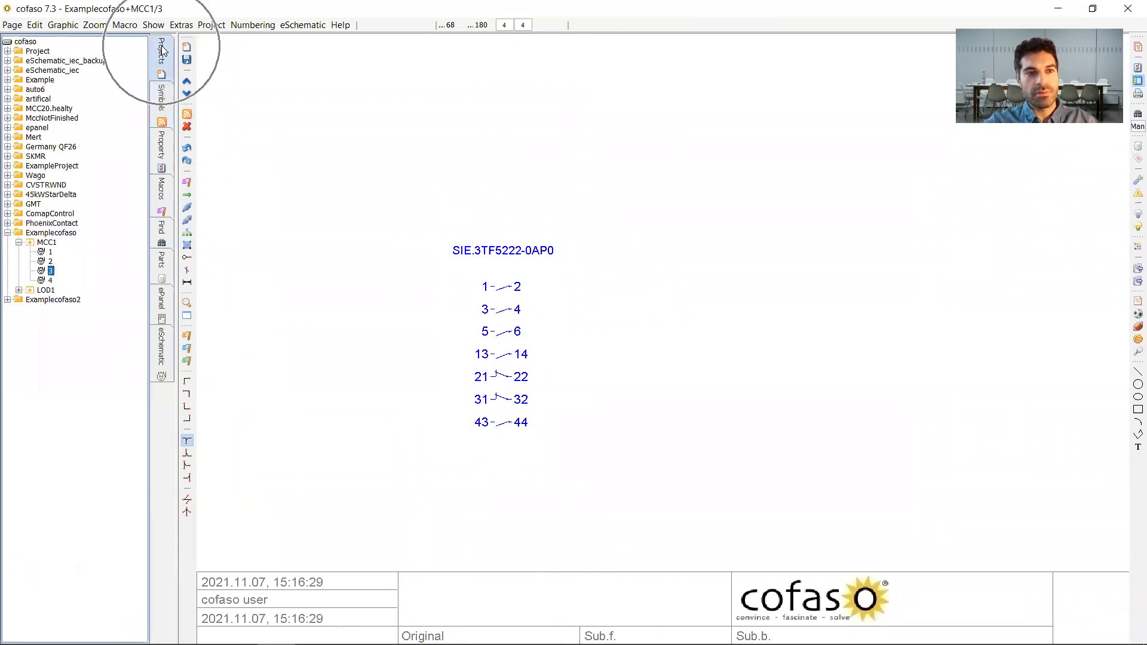
left_click(50, 253)
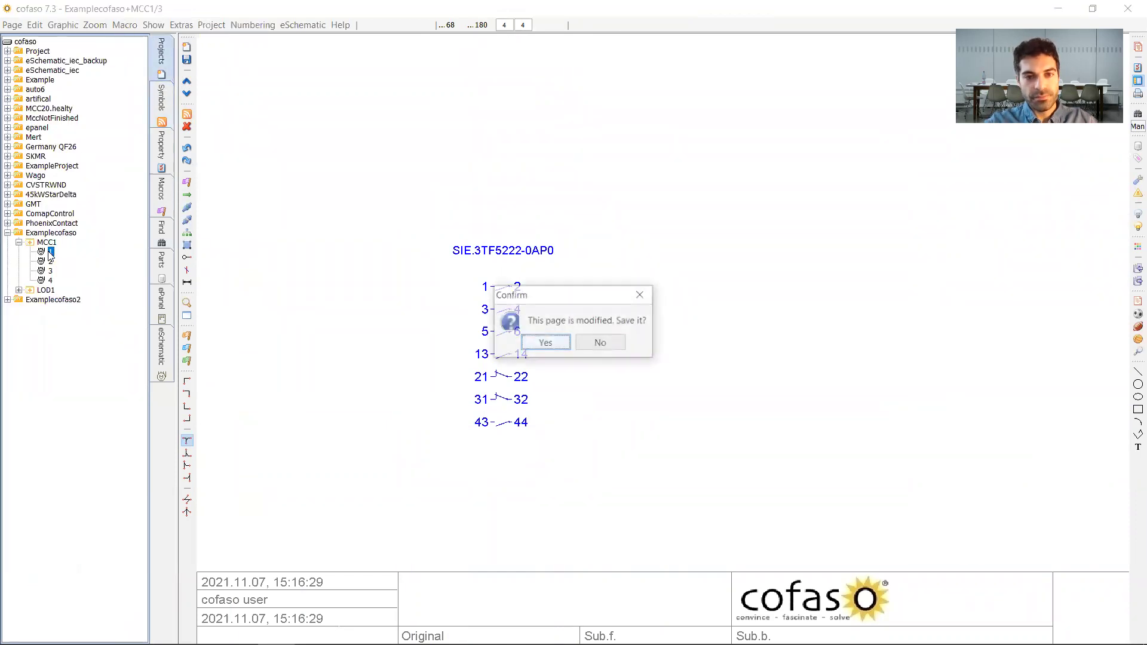
left_click(546, 344)
- Place the S08 power circuit breaker contact symbol on the first phase wire below Q2, midway to terminal X2
scroll(586, 312, "up", 5)
left_click_drag(422, 223, 693, 391)
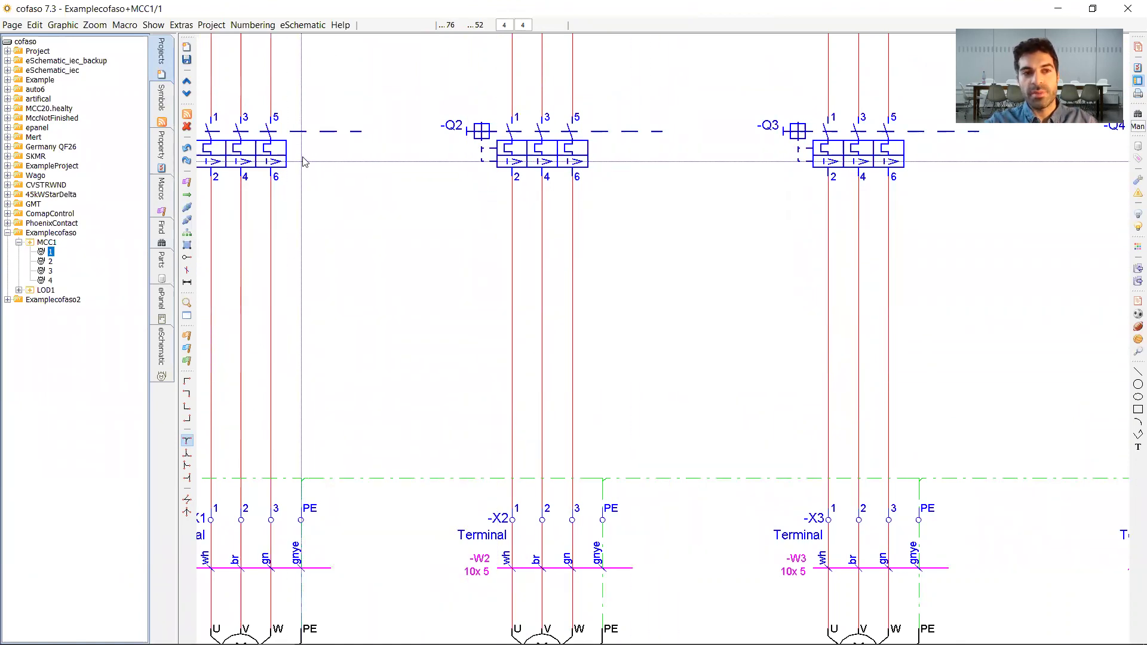
left_click(161, 99)
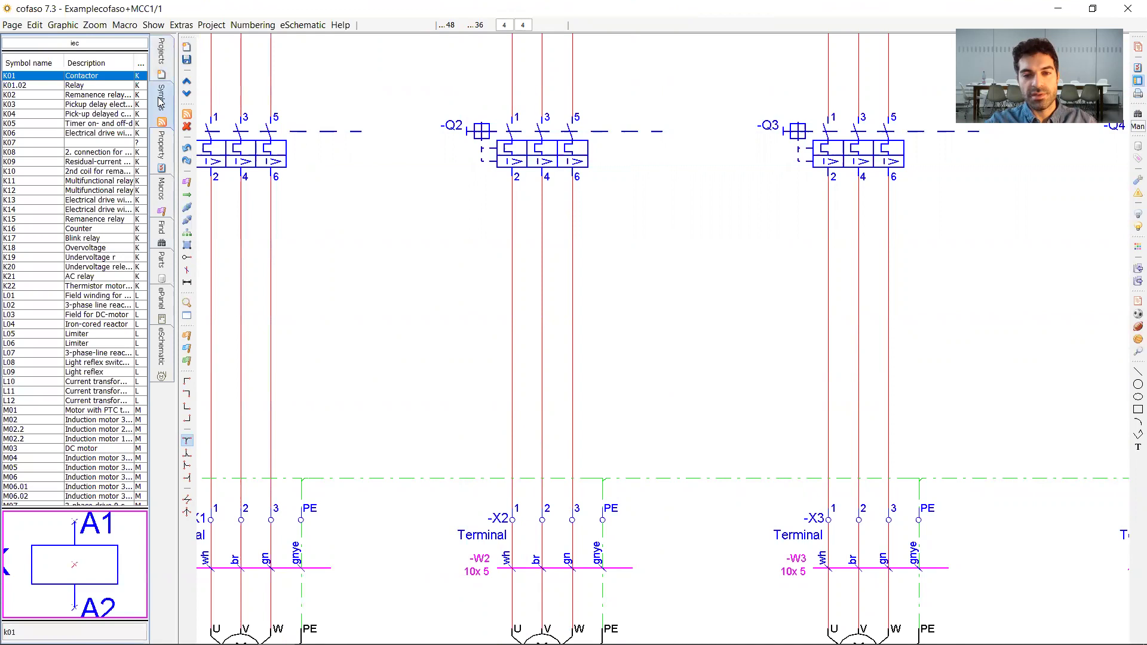
double_click(36, 632)
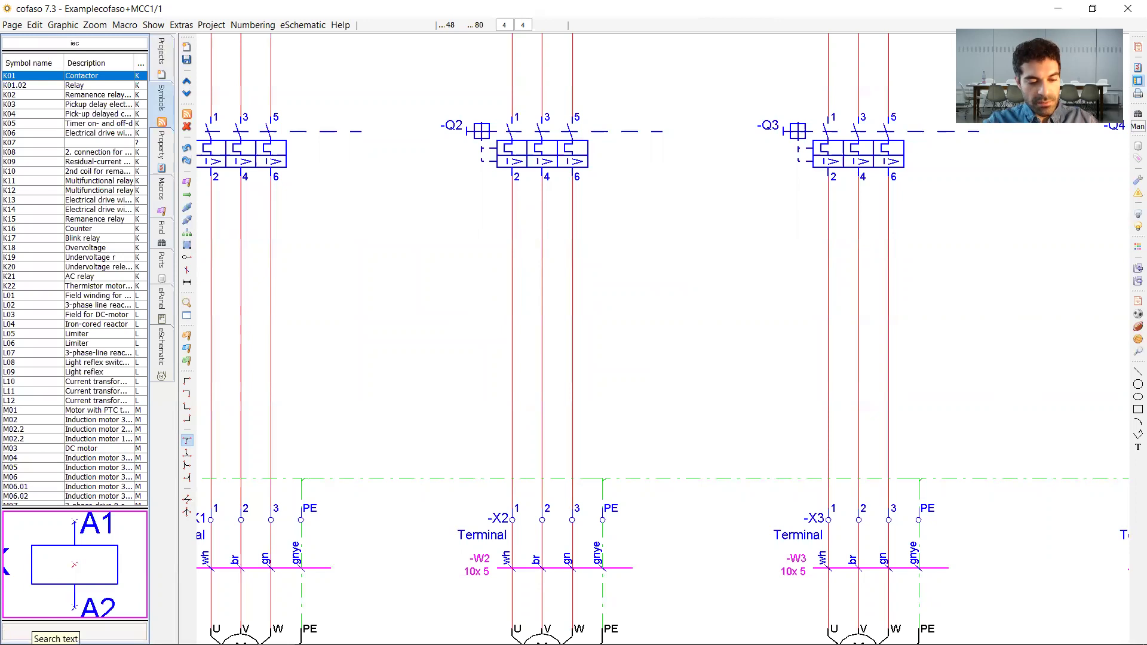
type("s")
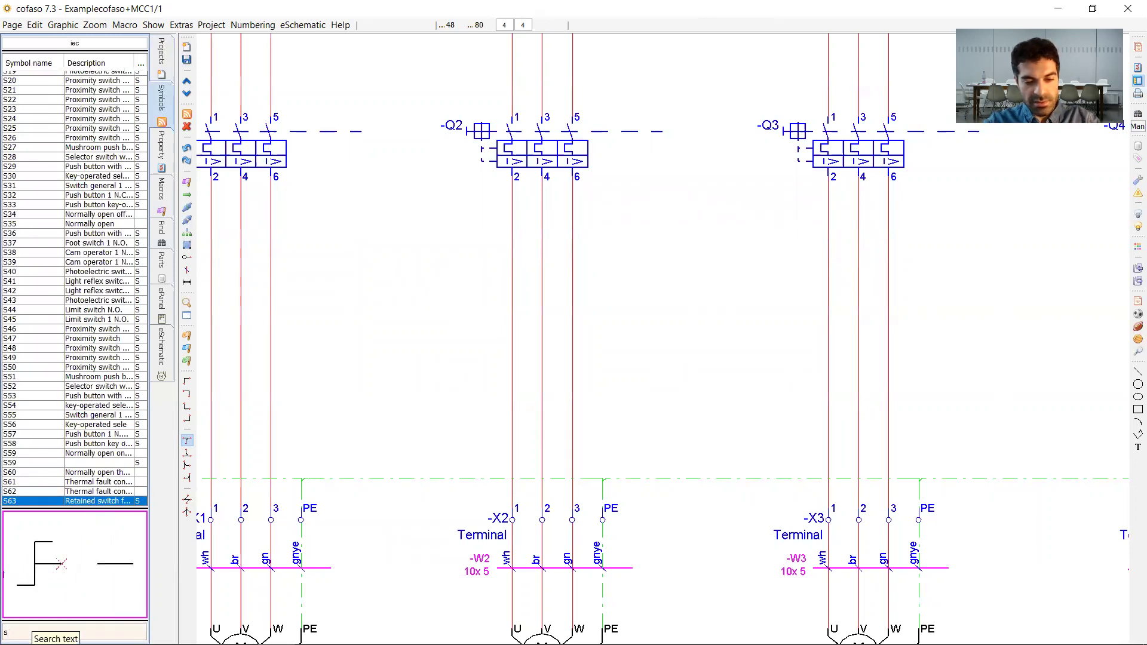
type("08")
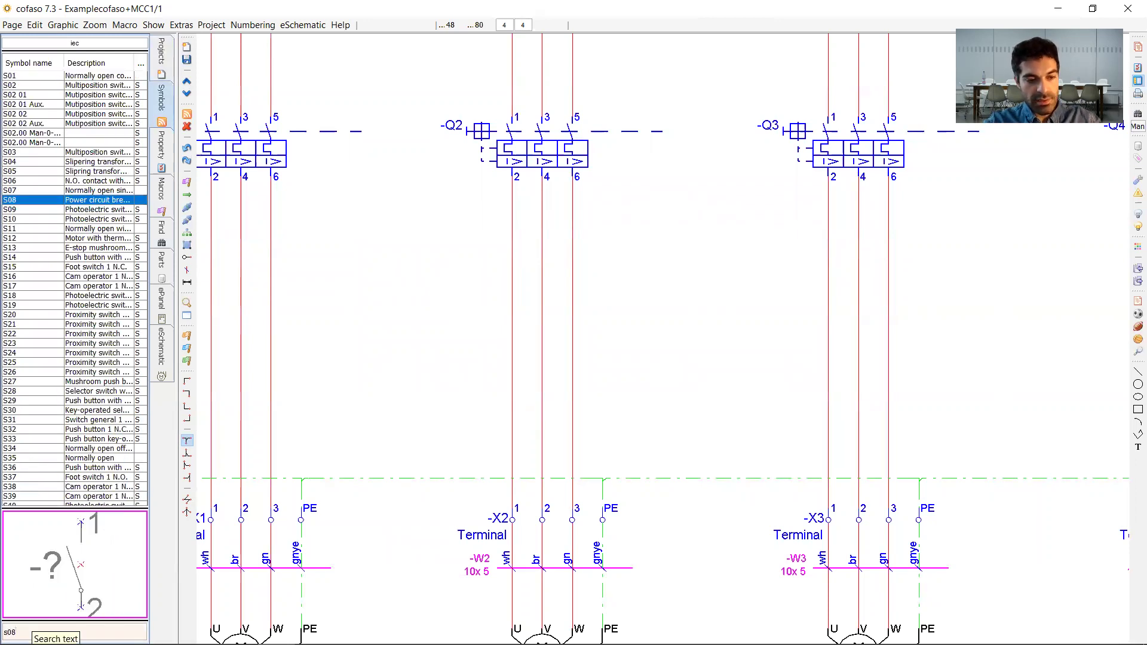
left_click(511, 297)
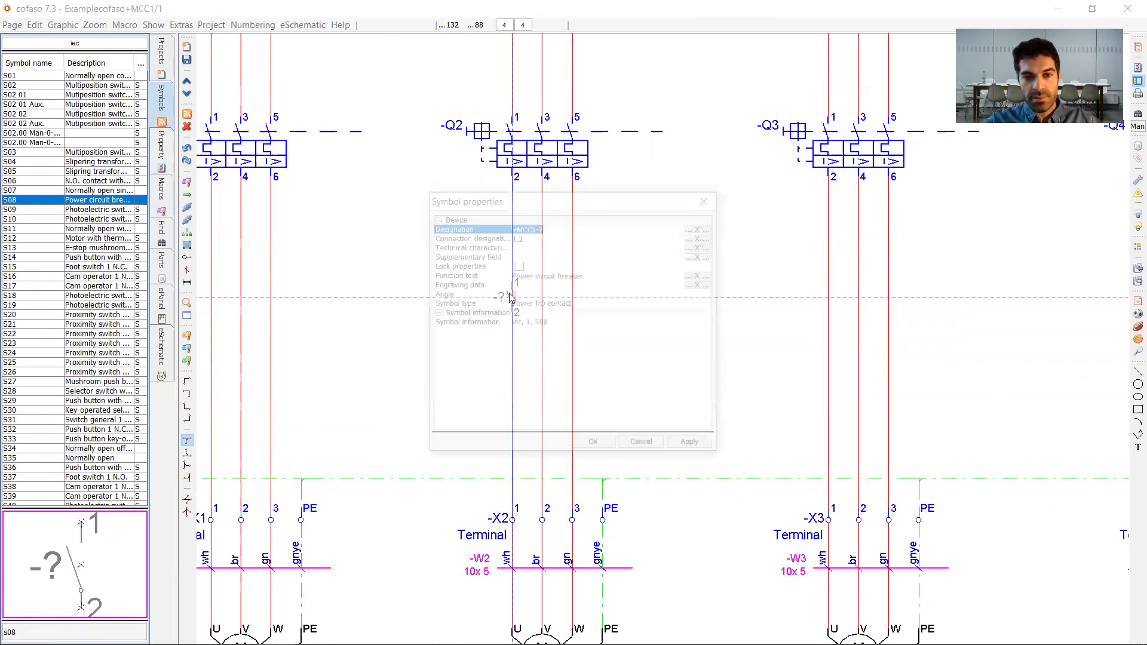
- Assign the new contact to contactor +MCC1-K1 from the existing designations and accept its properties
left_click(539, 227)
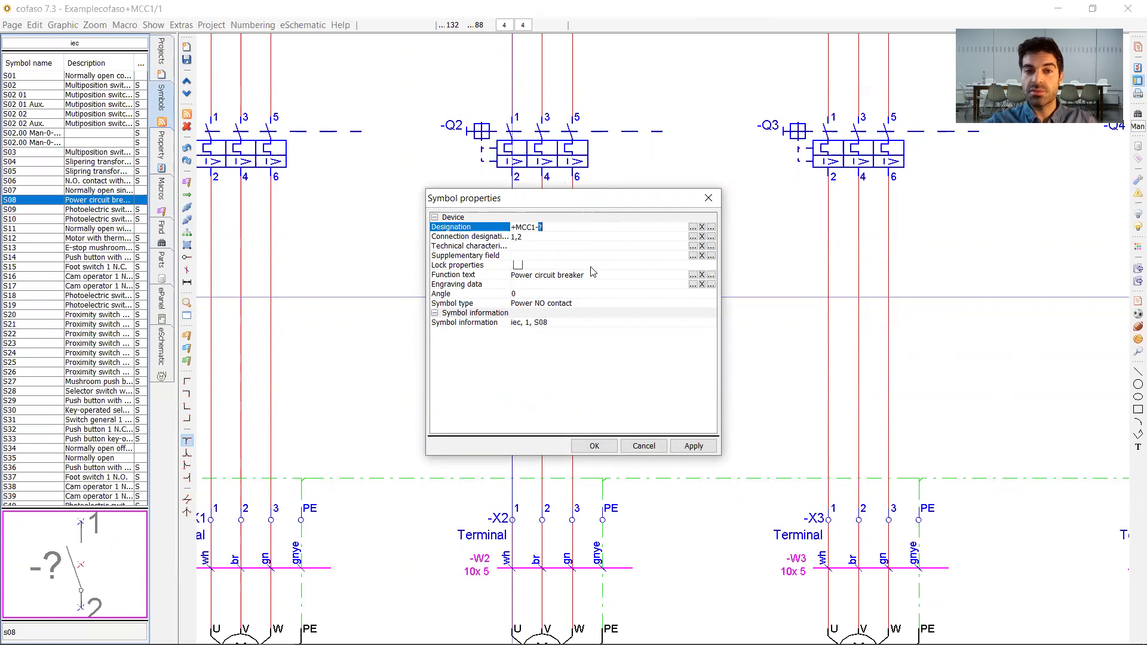
left_click(692, 227)
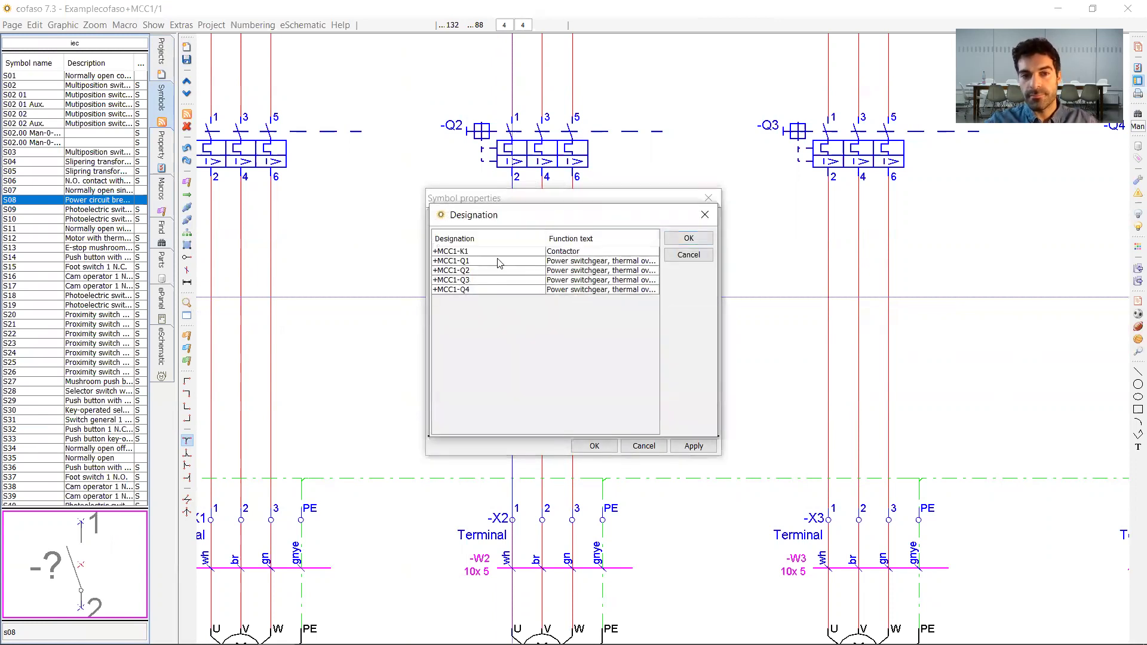
left_click(501, 253)
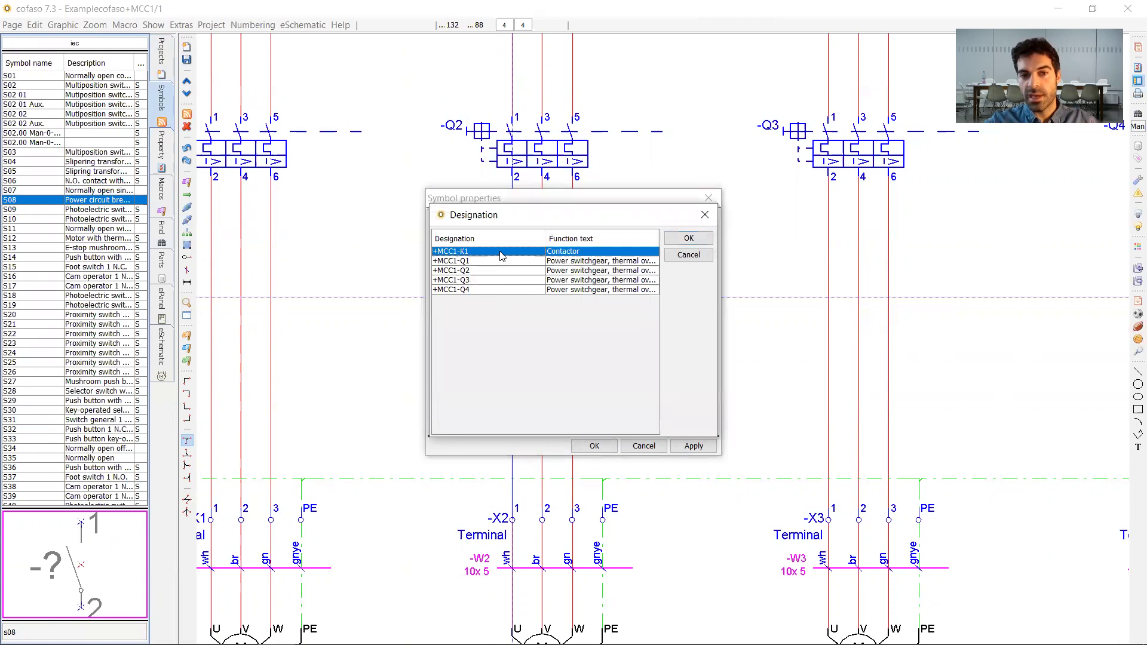
left_click(681, 239)
left_click(582, 453)
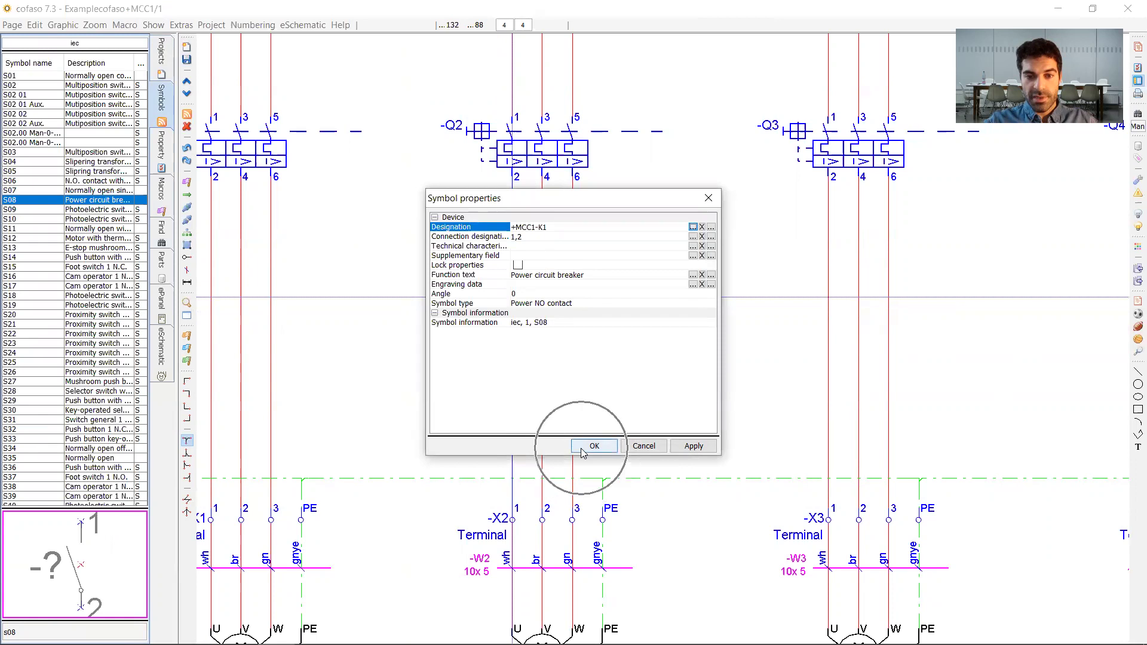
- Place K1 contacts 3,4 and 5,6 on the second and third phase wires below Q2, accepting their properties
left_click(540, 299)
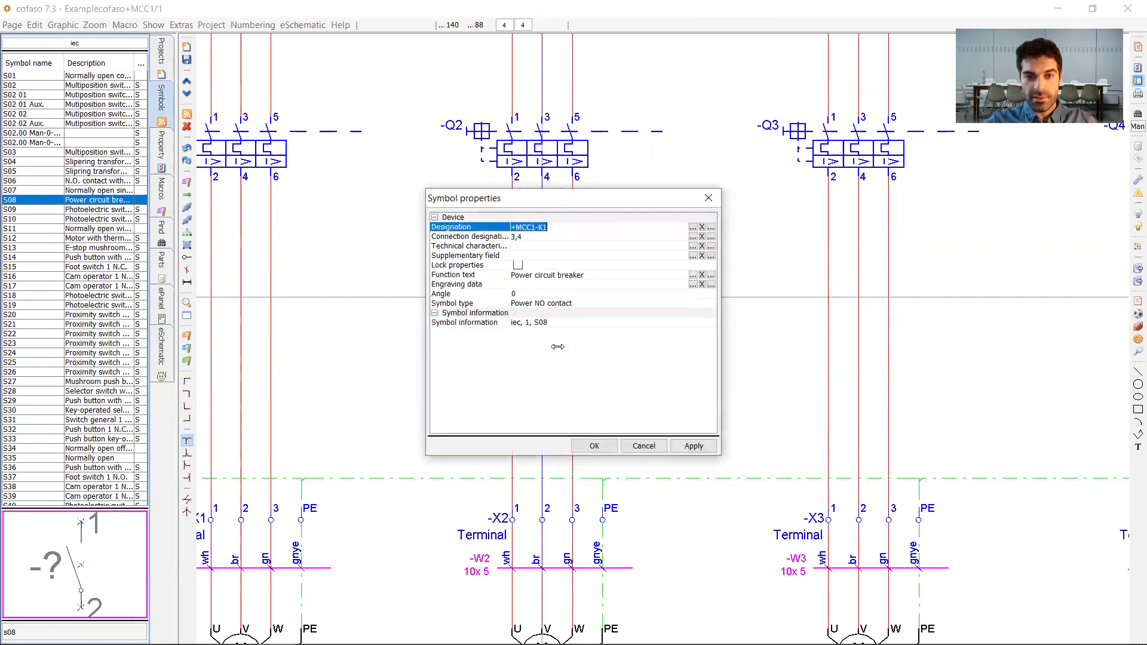
left_click(594, 445)
left_click(570, 302)
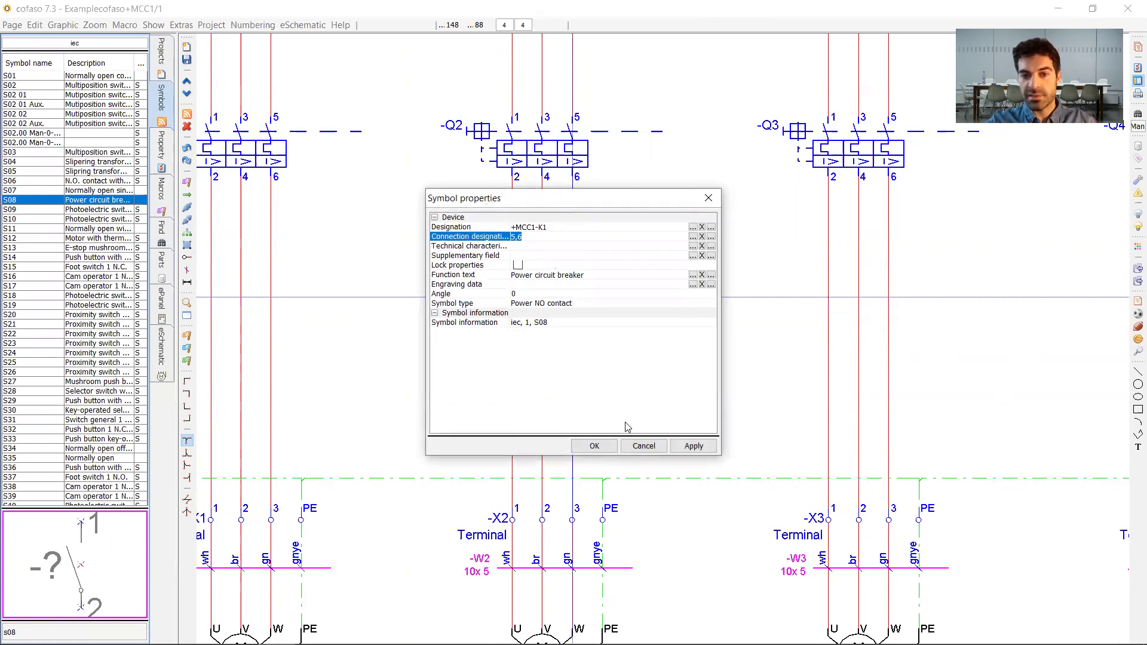
left_click(593, 445)
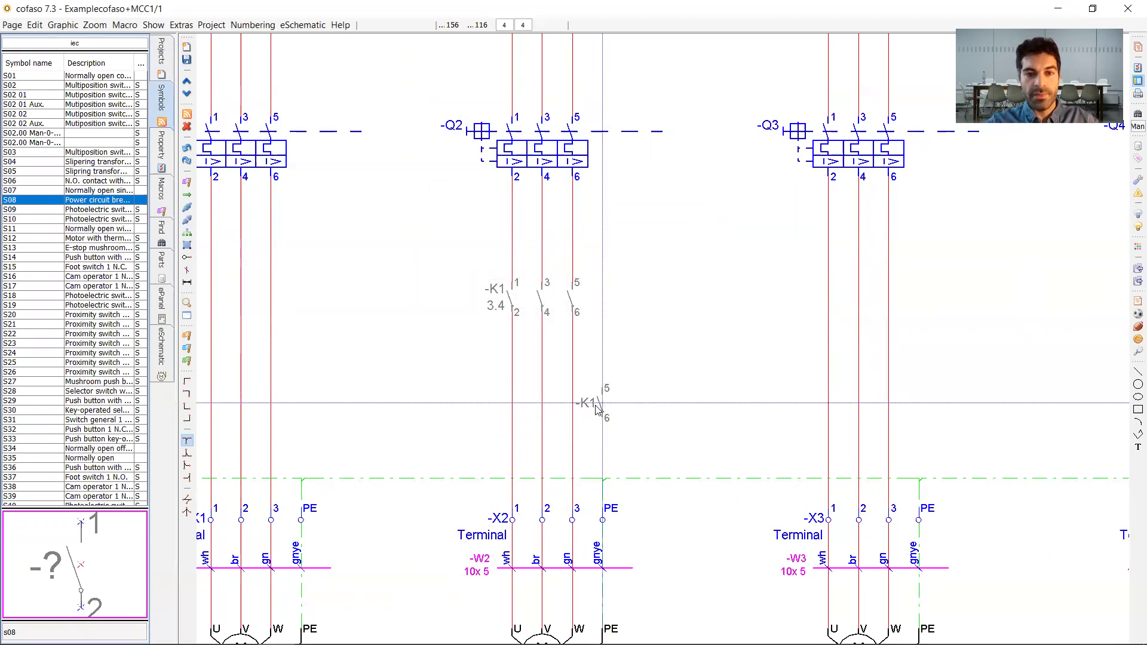
- Return to page 3 of MCC1, saving the changes made on page 1
left_click(161, 54)
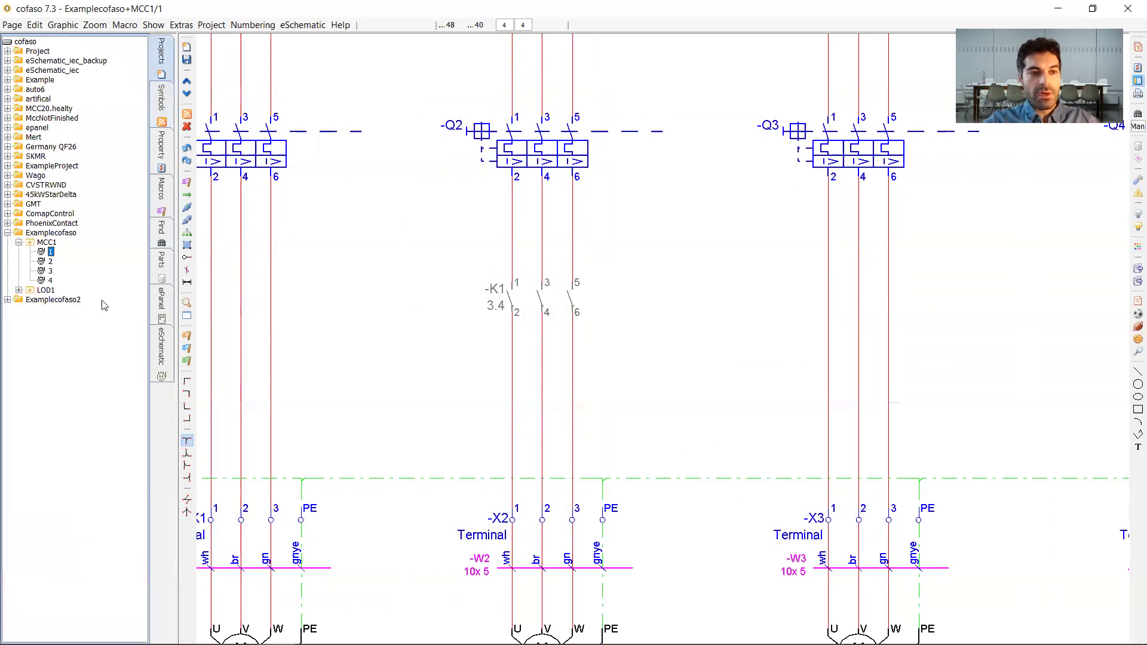
double_click(48, 272)
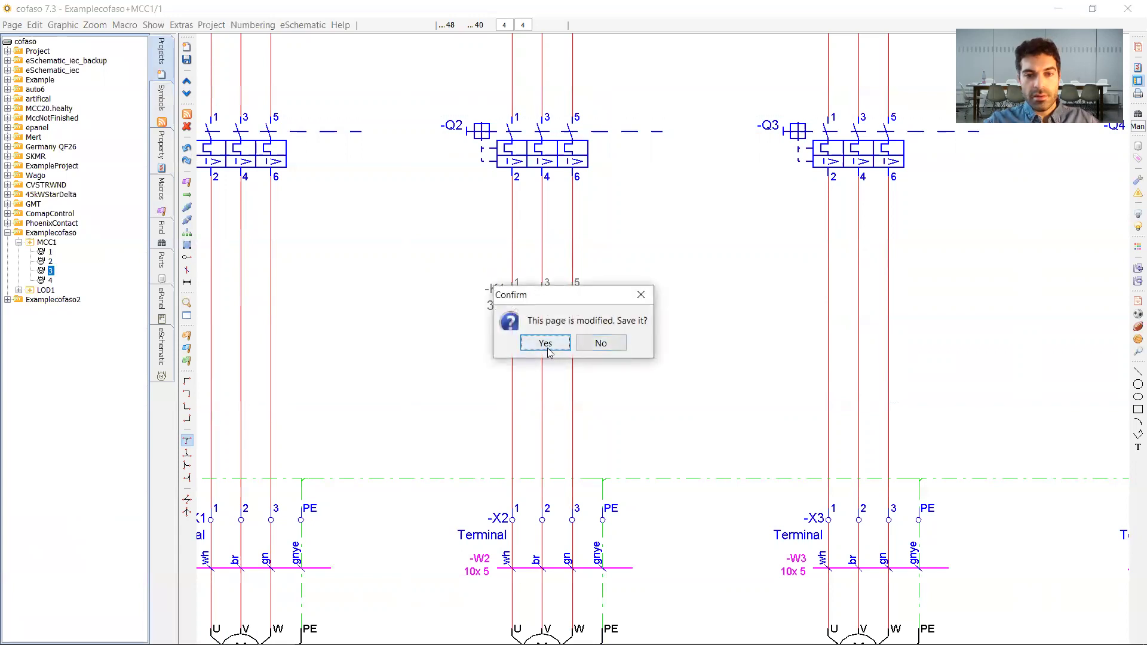
left_click(546, 348)
- Examine the cross-references beside the three main contacts in K1's contact image
scroll(549, 352, "down", 2)
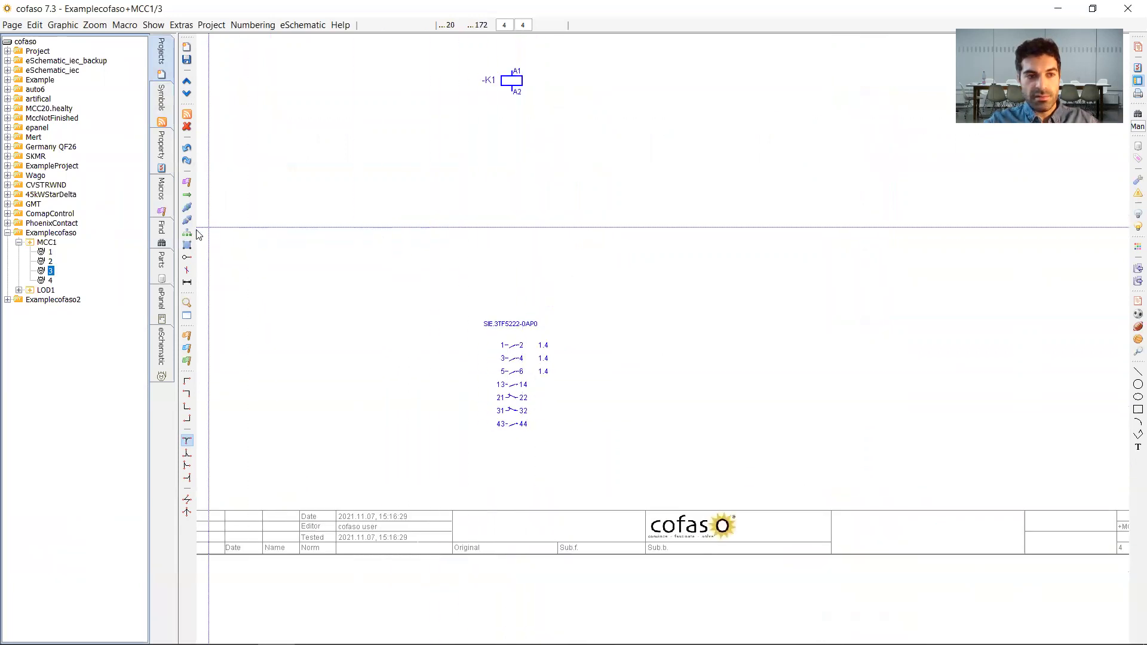
scroll(550, 371, "up", 3)
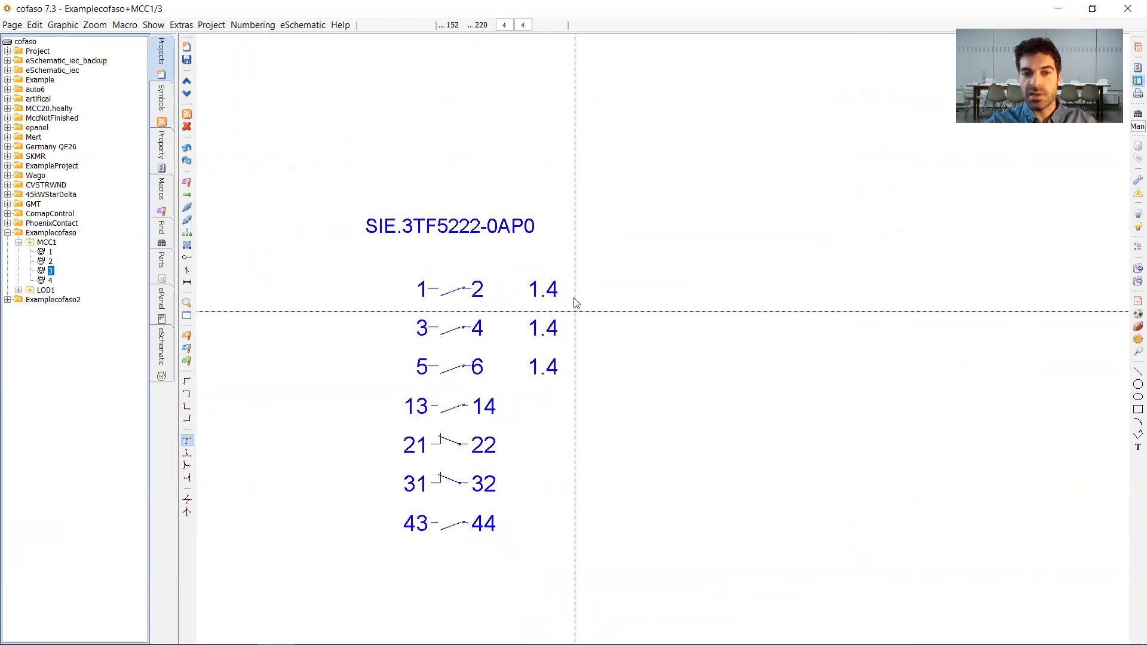
left_click_drag(560, 310, 390, 393)
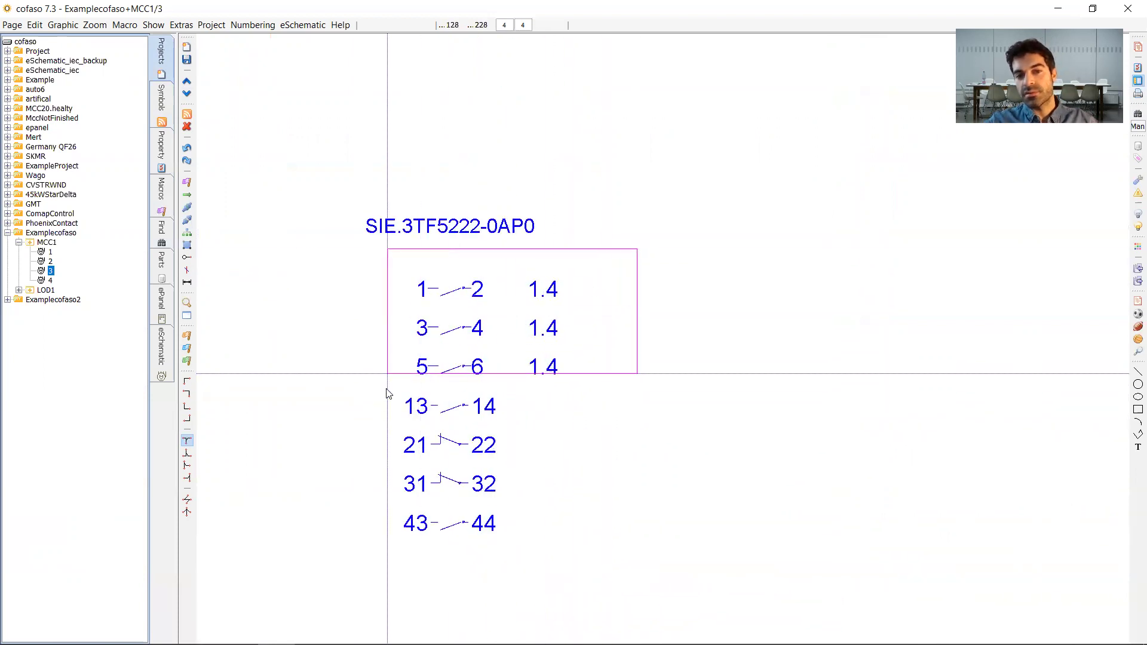
left_click(386, 393)
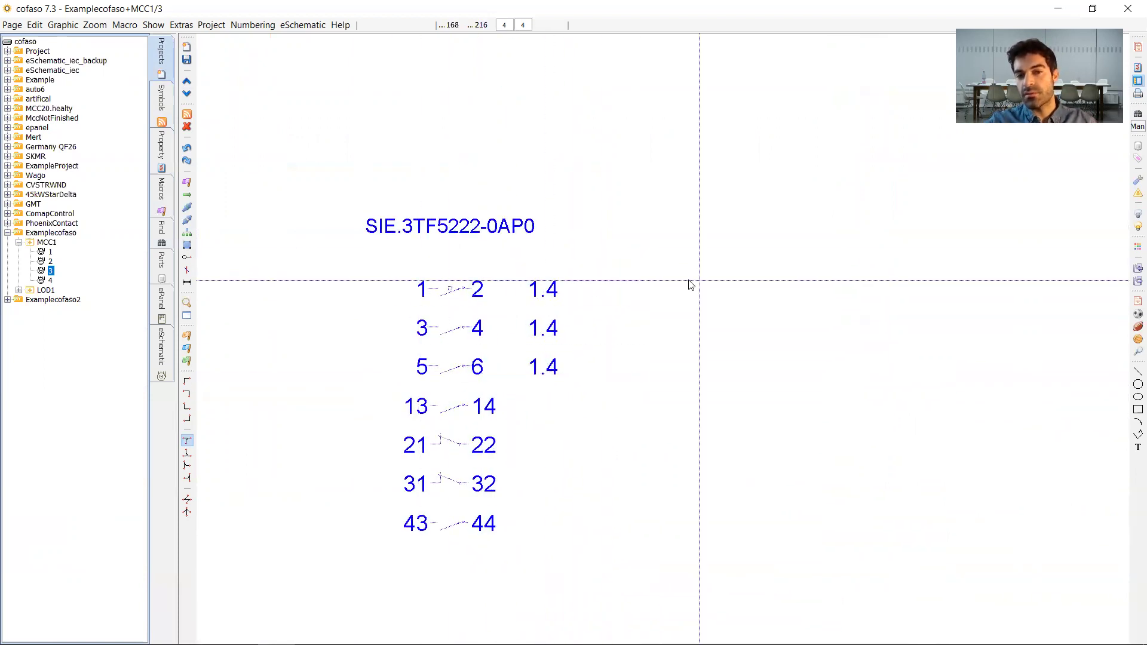
left_click(636, 249)
left_click(511, 405)
scroll(418, 358, "down", 3)
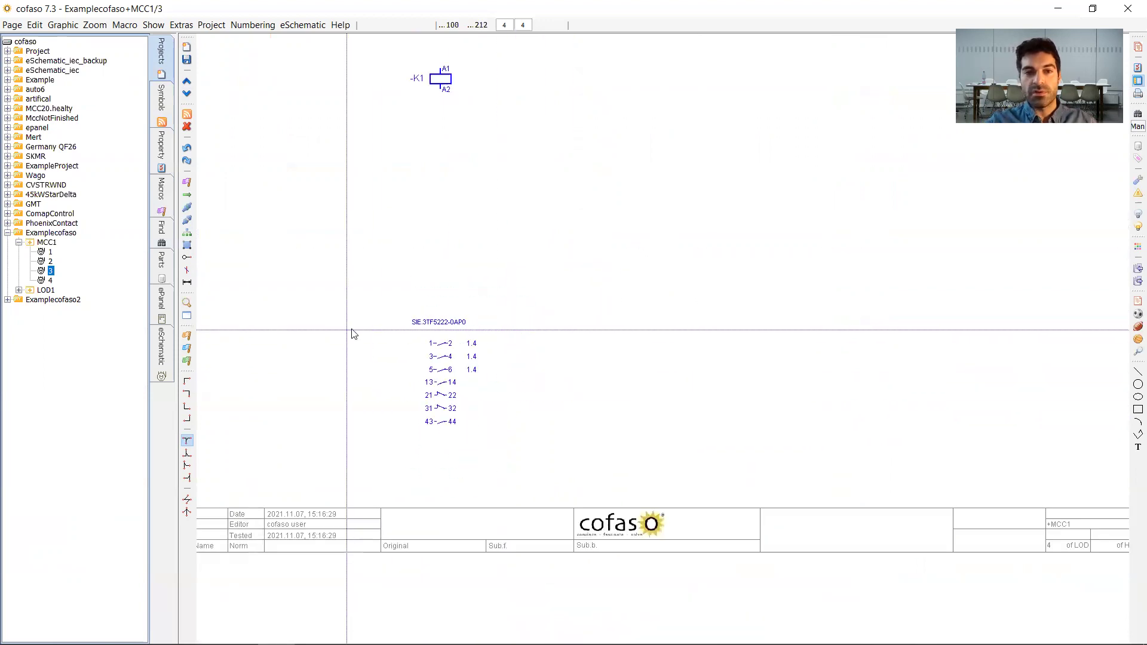
- Open page 1 of MCC1 and examine the -K1 contactor contacts in the -M2 motor circuit
left_click(50, 252)
scroll(487, 62, "down", 2)
left_click(487, 59)
left_click(532, 347)
left_click(566, 336)
left_click(441, 260)
key("Escape")
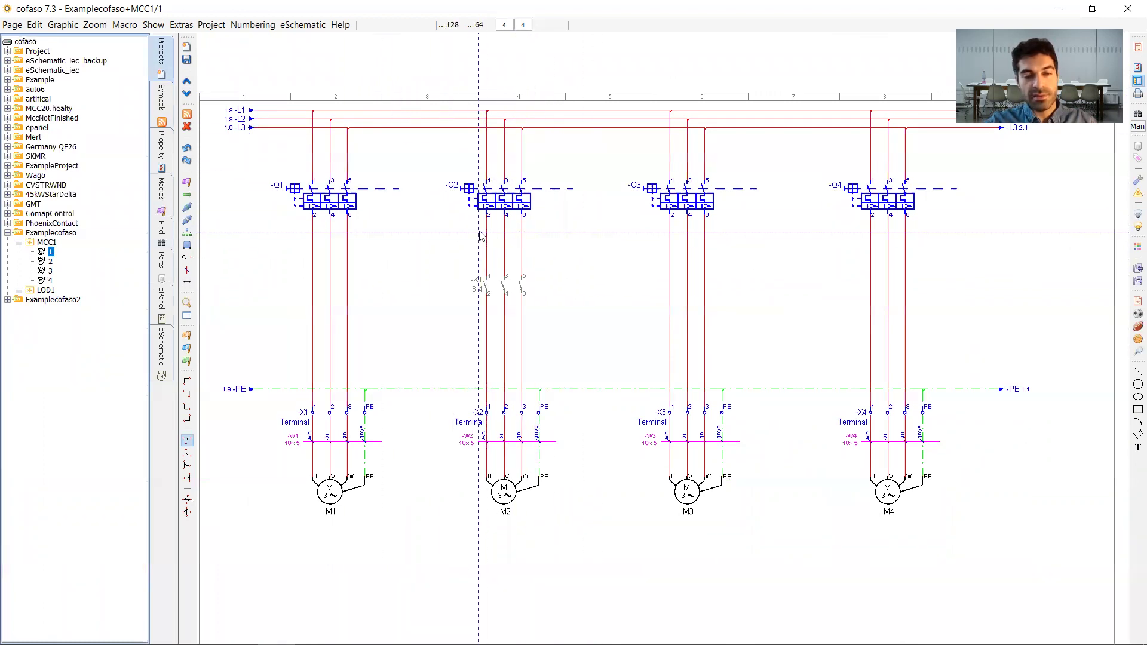
- Place a normally open contact, symbol S01, on page 3 of MCC1, above and to the right of coil -K1
left_click(50, 271)
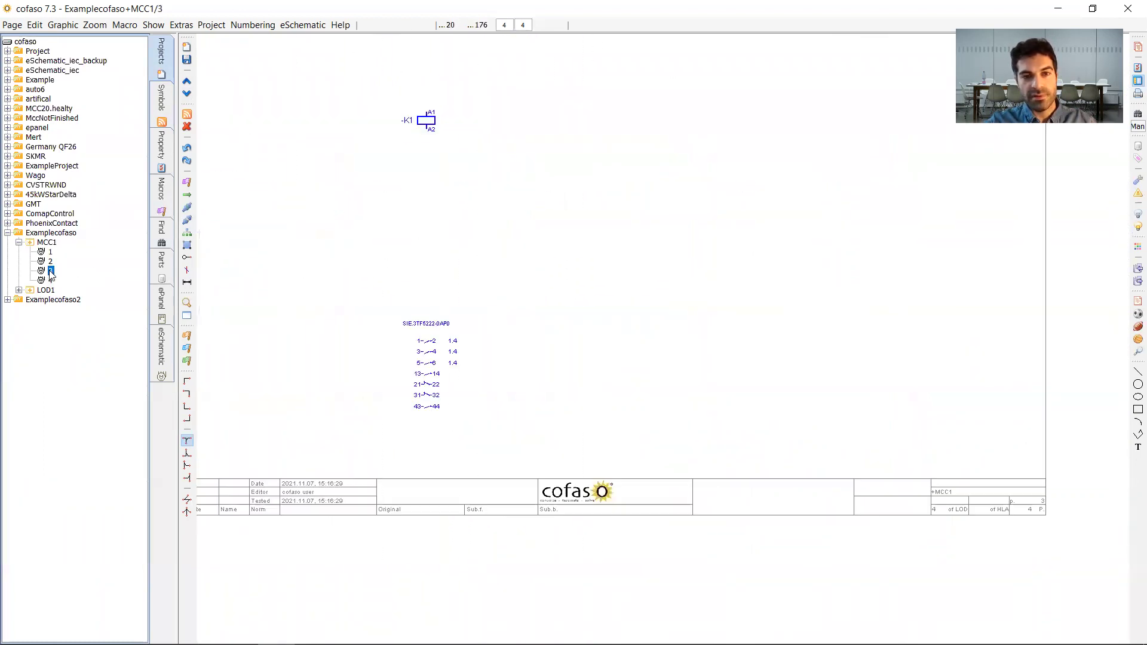
scroll(466, 202, "down", 2)
left_click_drag(559, 131, 561, 260)
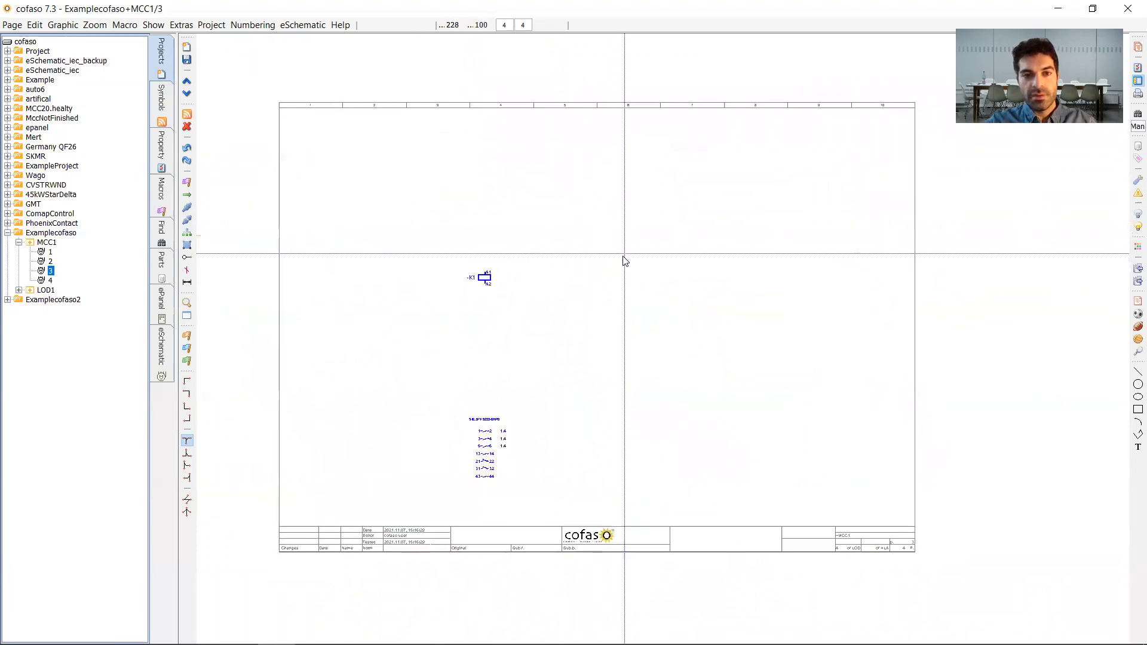
scroll(403, 239, "up", 2)
left_click(165, 107)
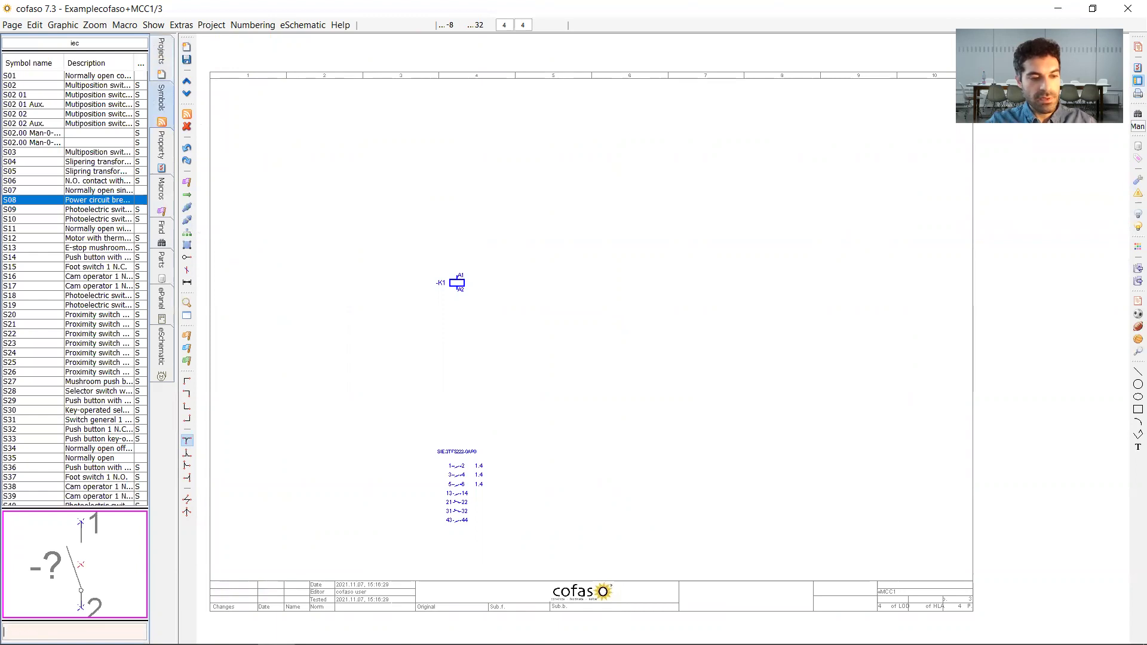
type("s")
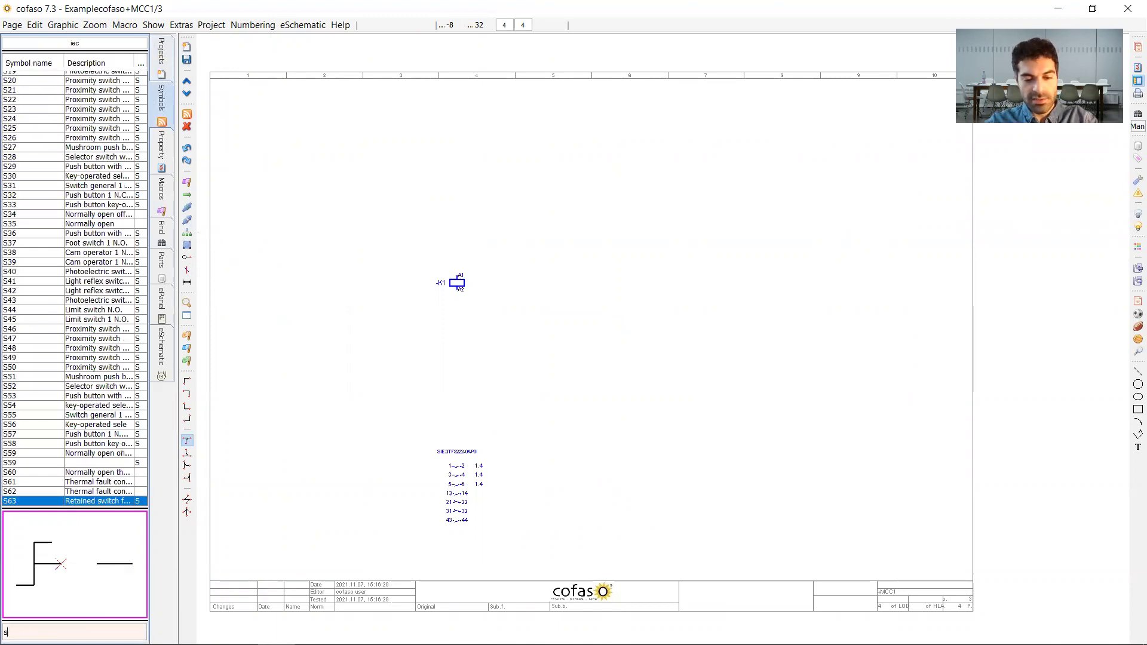
type("01")
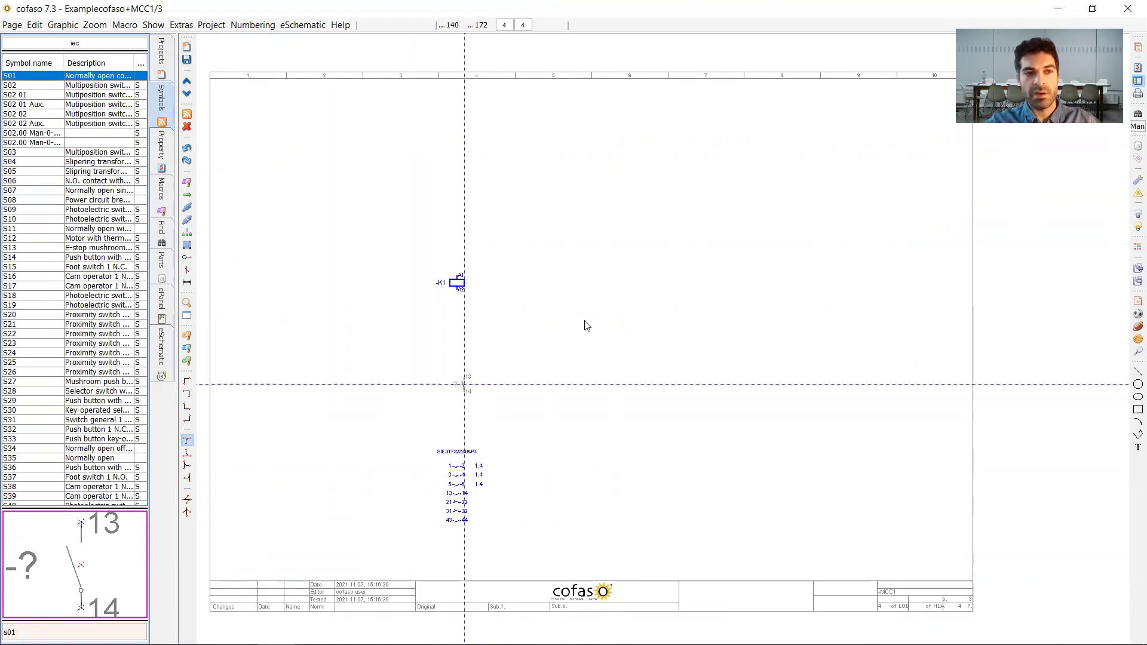
scroll(653, 216, "up", 2)
left_click(653, 215)
- Assign the normally open contact the designation +MCC1-Q2 and finish placing this symbol
left_click(541, 231)
left_click(692, 227)
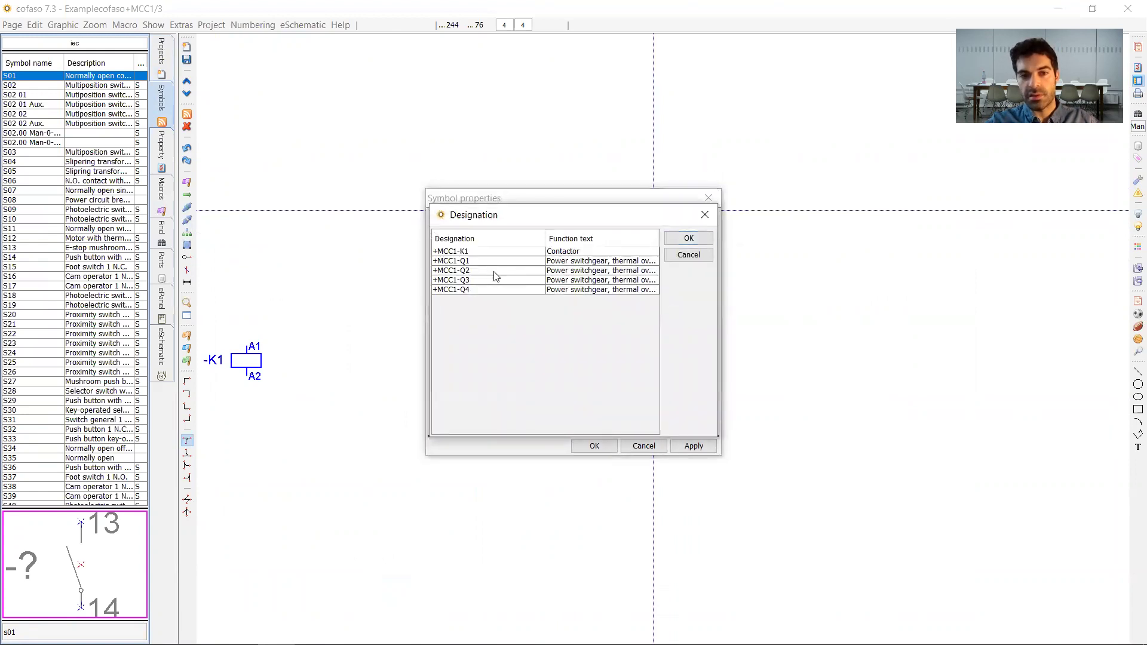
left_click(495, 272)
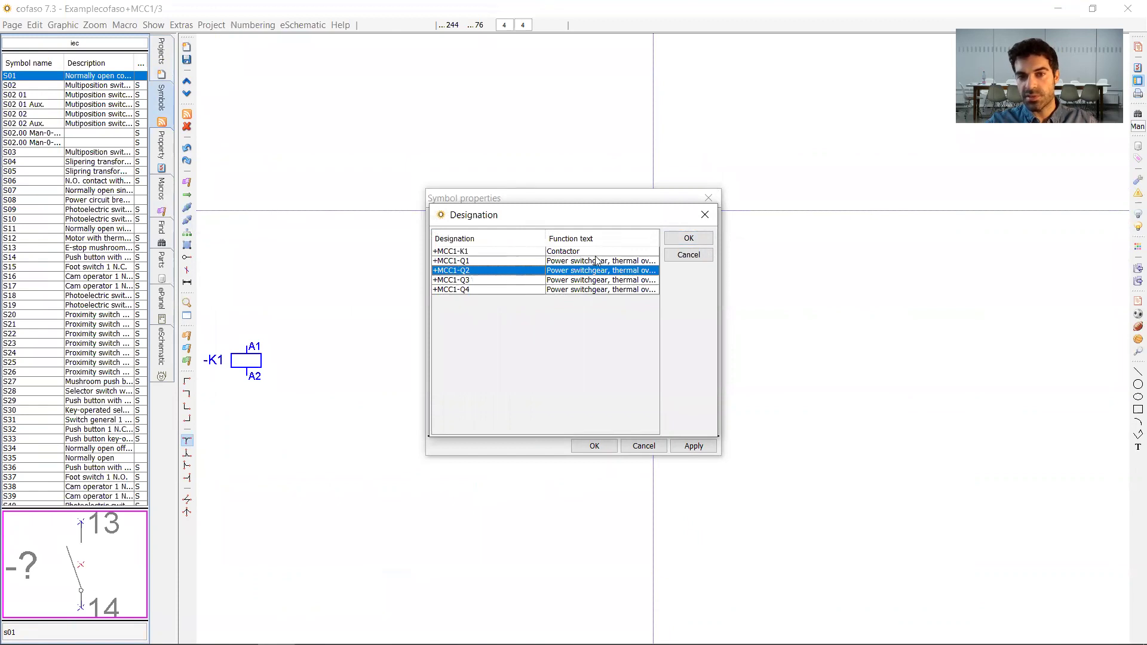
left_click(676, 238)
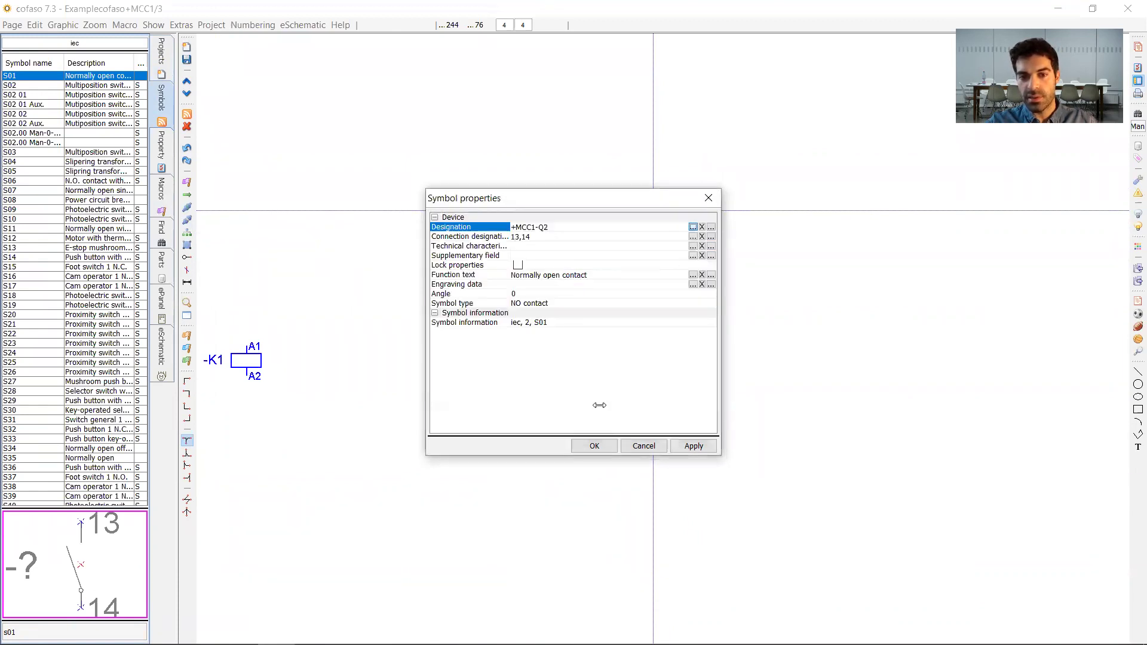
left_click(594, 446)
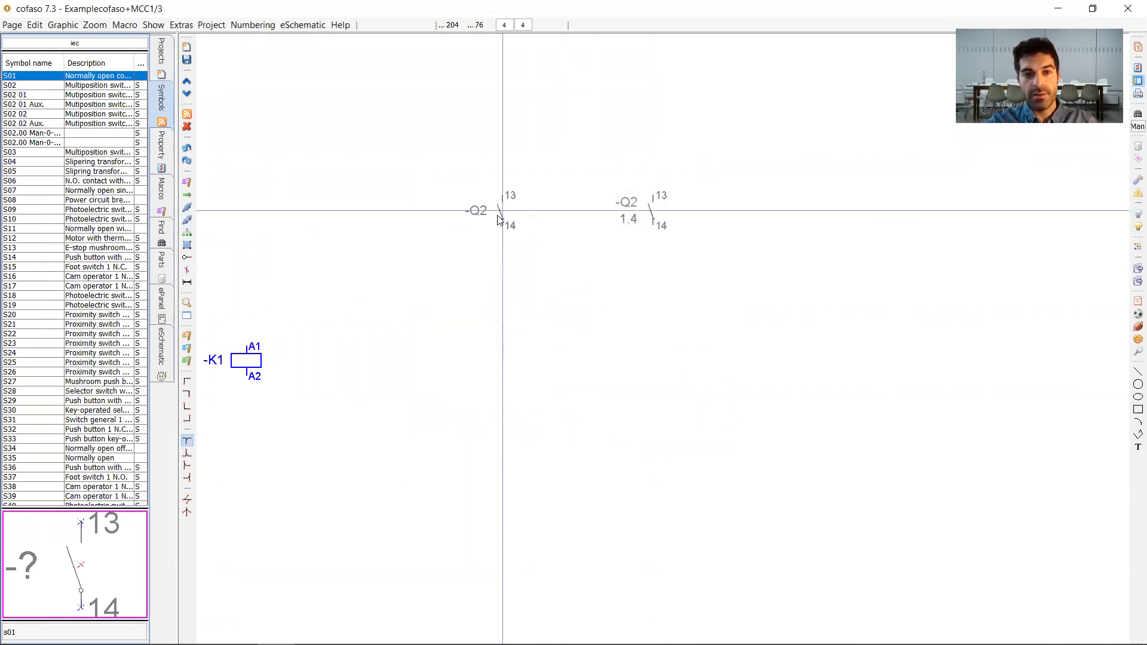
key("Escape")
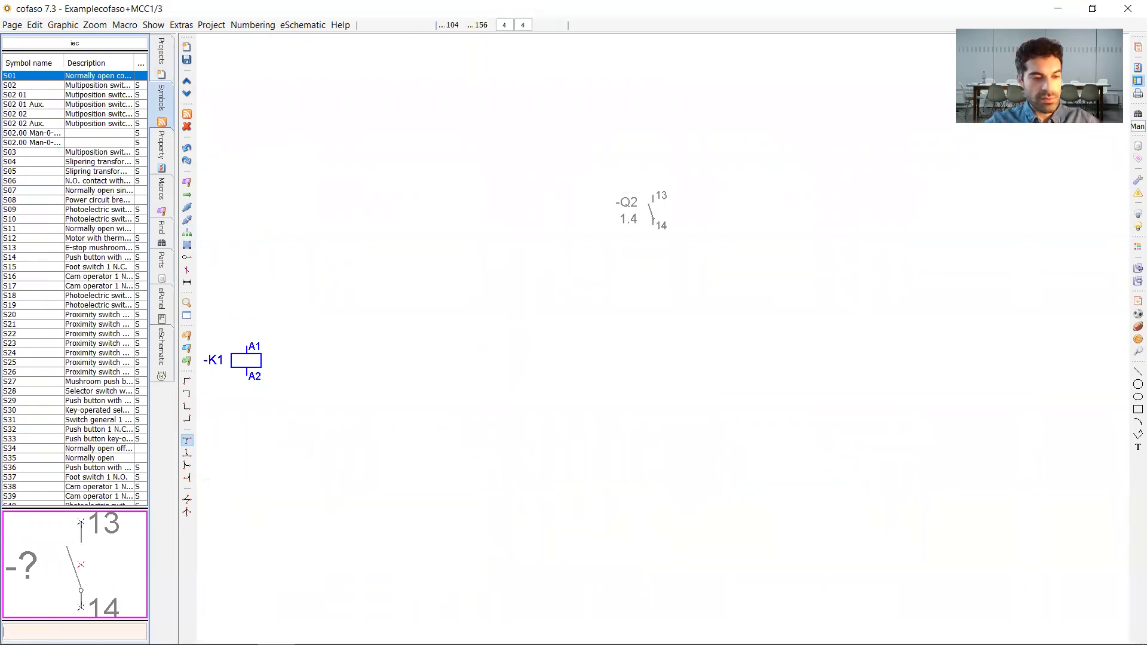
- Place a normally closed contact, symbol O01, just right of the normally open -Q2 contact and assign it to +MCC1-Q2
type("o0")
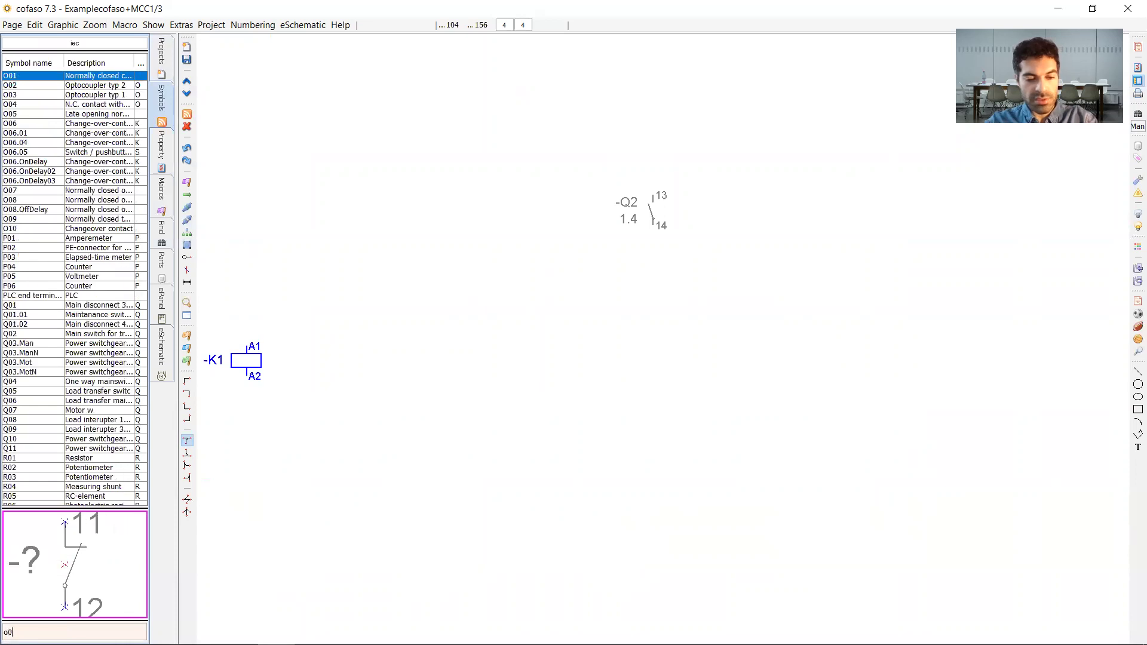
type("1")
key("Return")
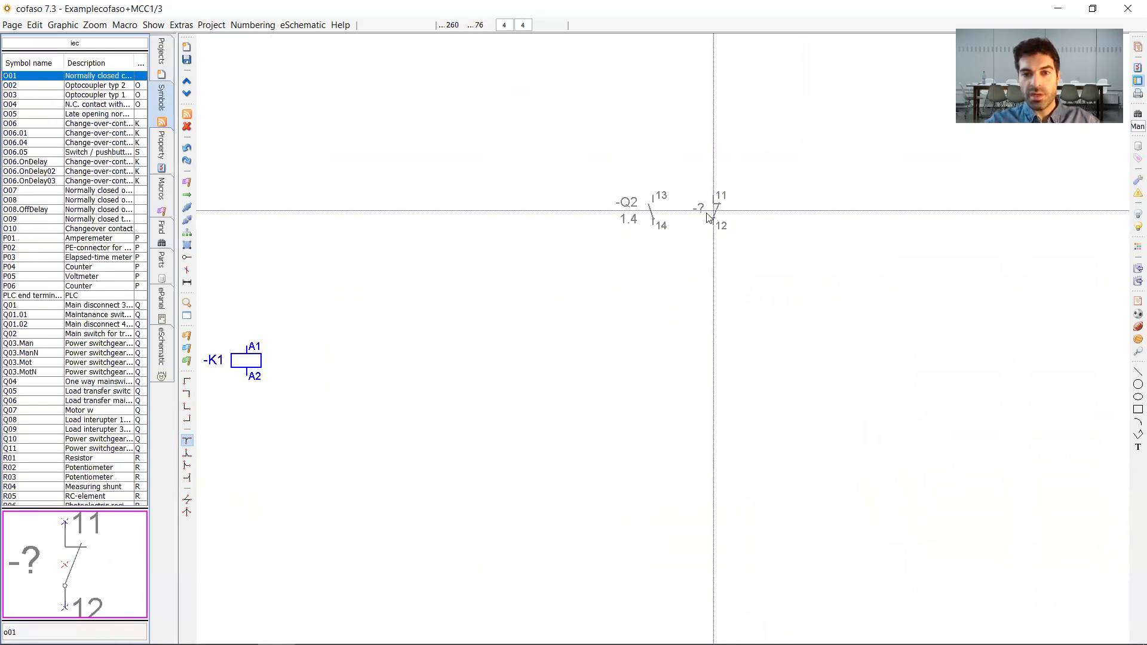
left_click(699, 210)
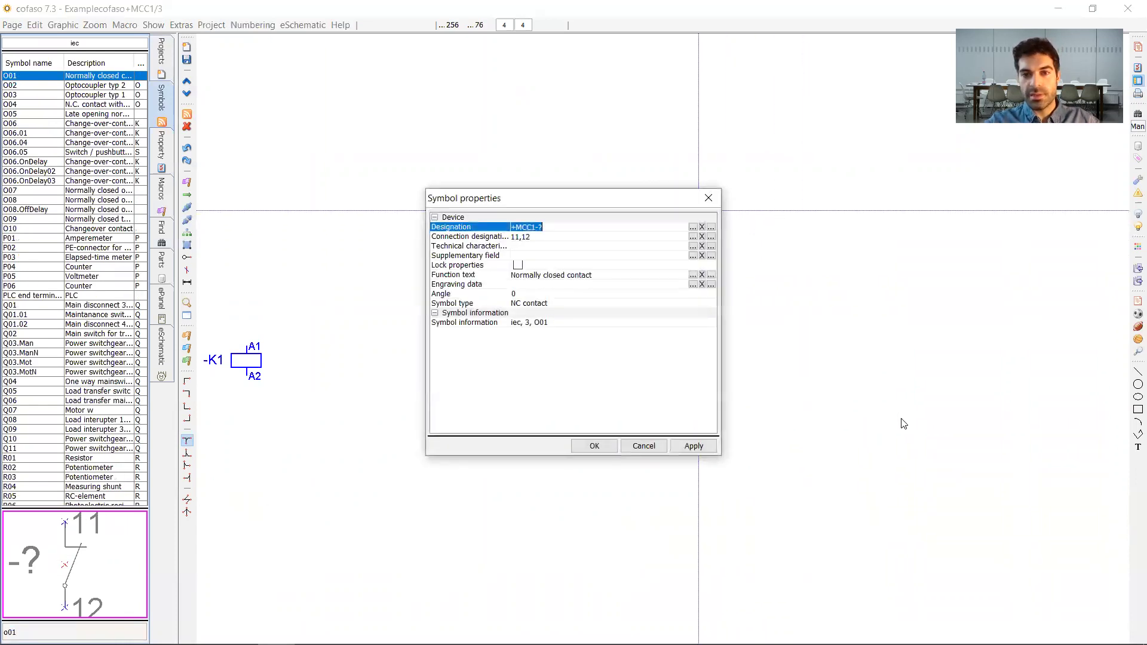
left_click(693, 227)
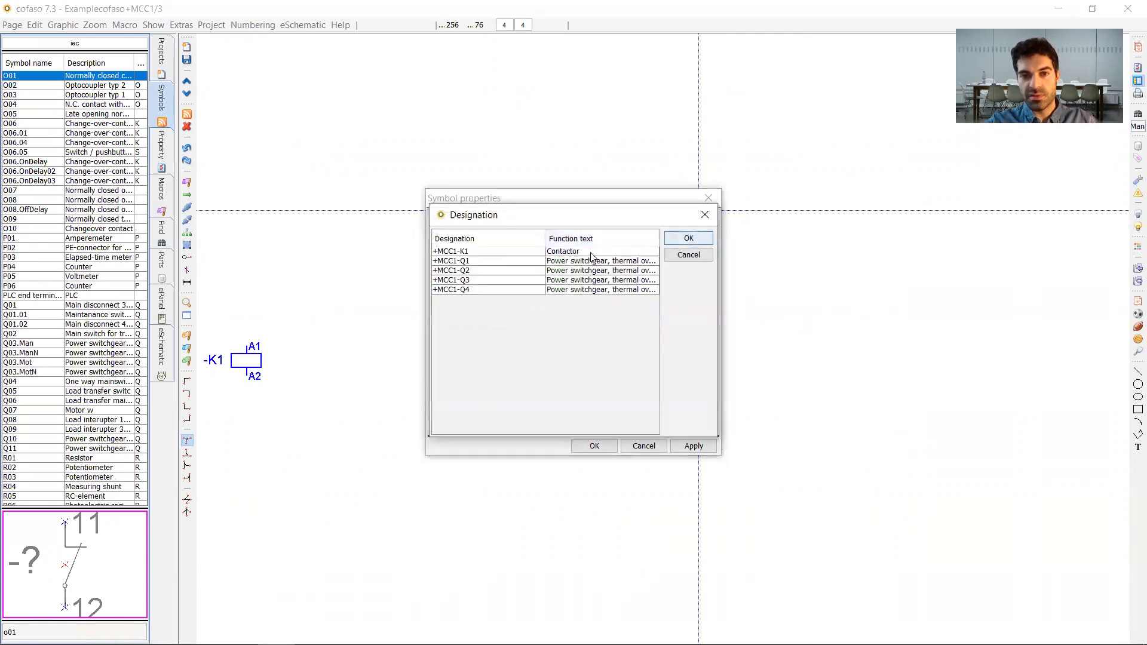
left_click(481, 274)
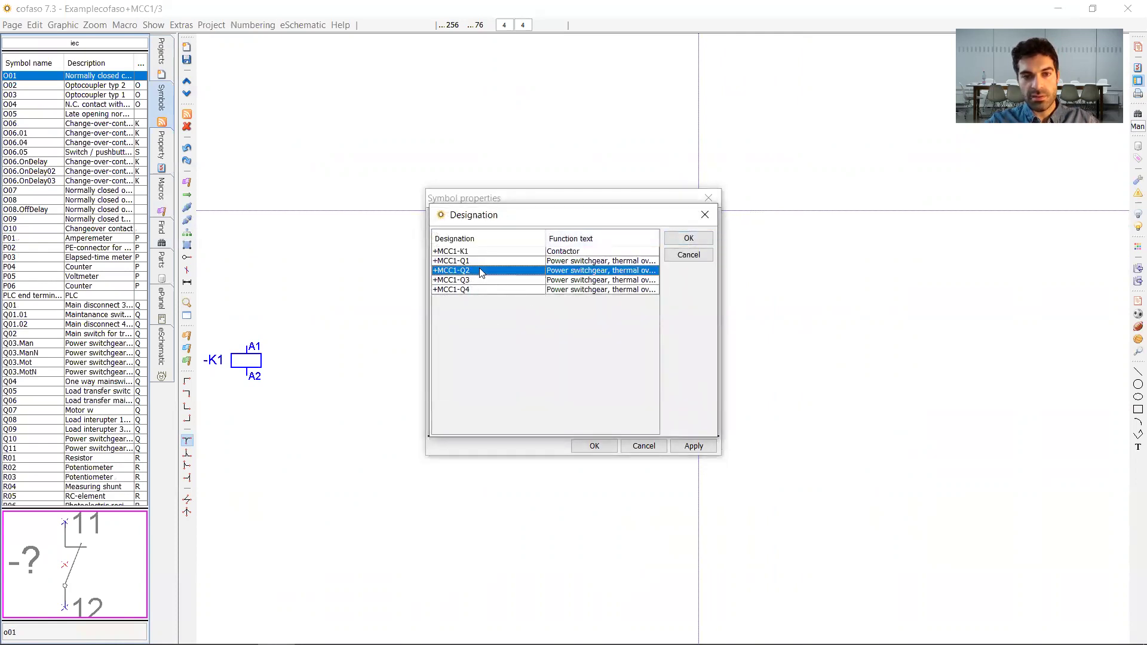
left_click(687, 239)
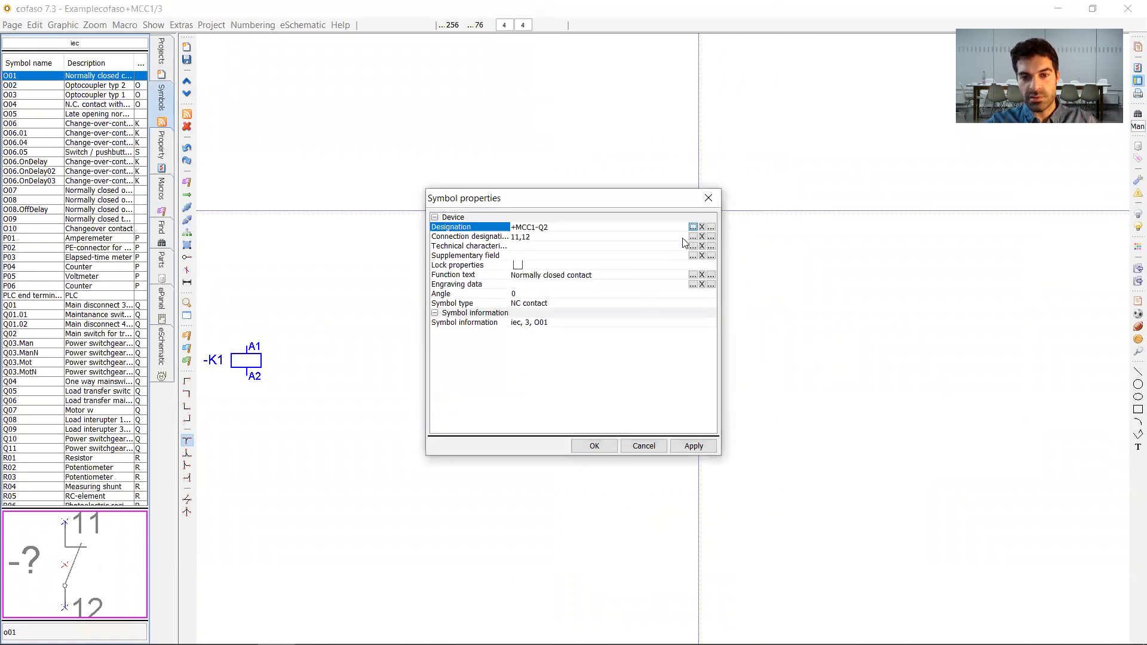
left_click(593, 446)
right_click(594, 449)
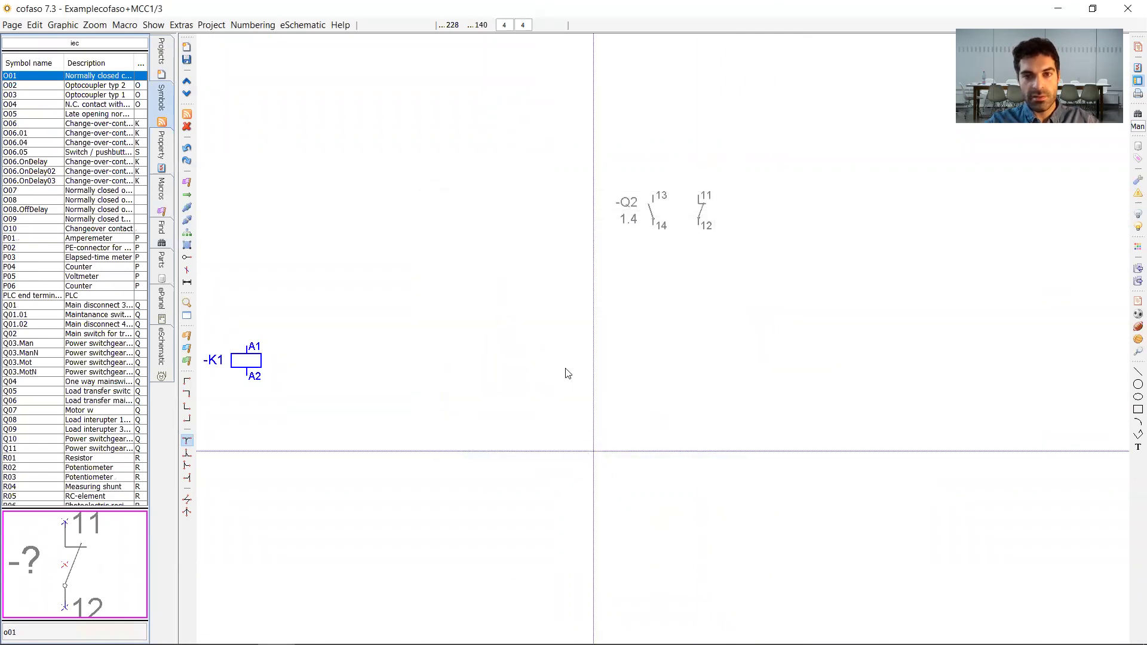
- Save the changes to page 3 and open page 1 to check the auxiliary contacts and cross-references beside -Q2
left_click_drag(608, 151, 651, 271)
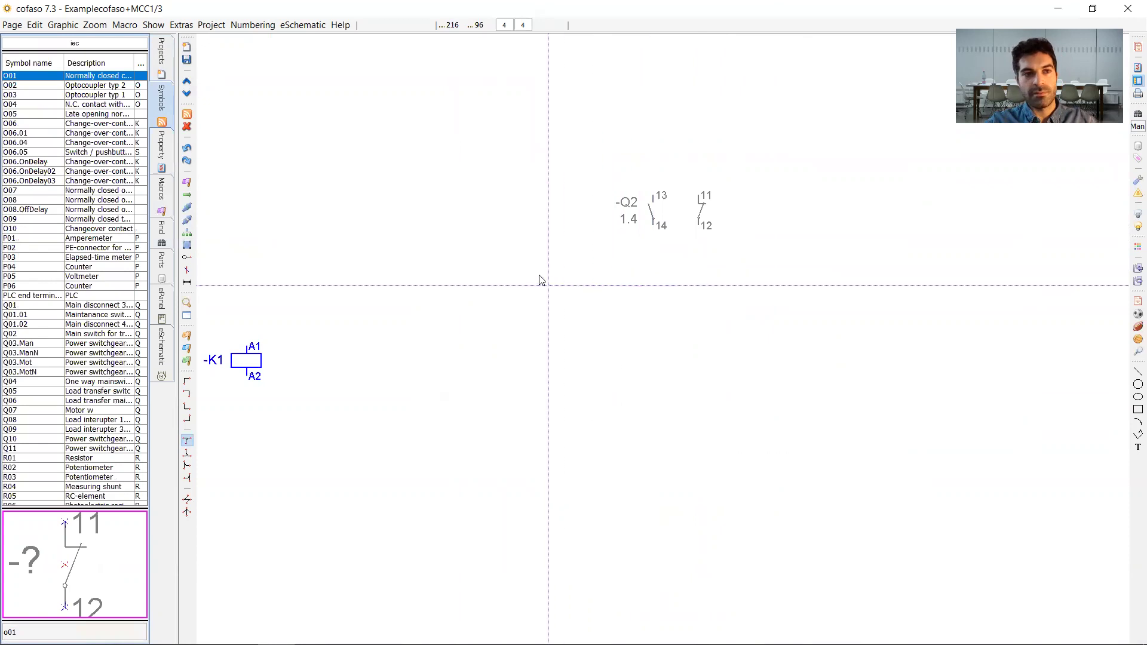
left_click(163, 52)
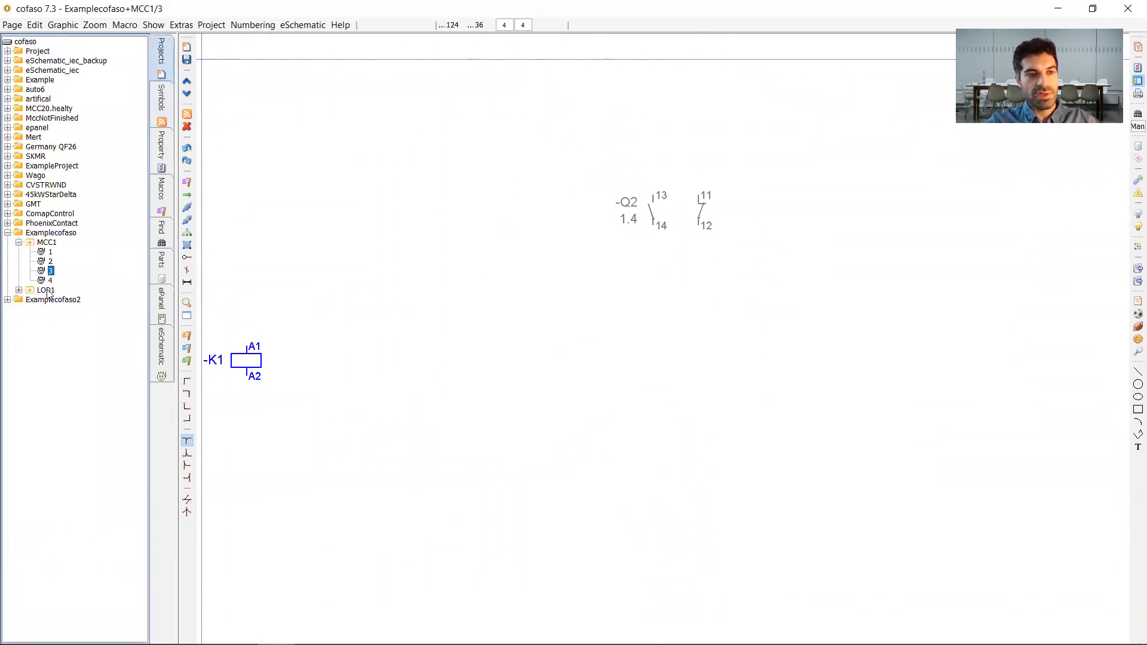
double_click(49, 254)
left_click(545, 342)
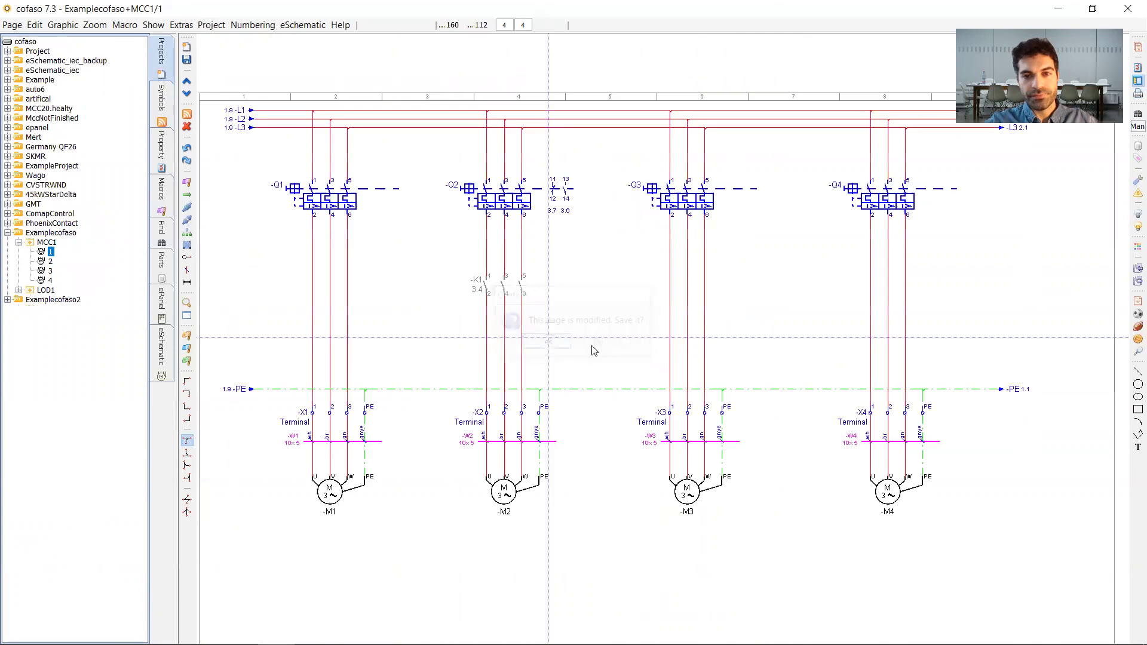
scroll(515, 158, "up", 3)
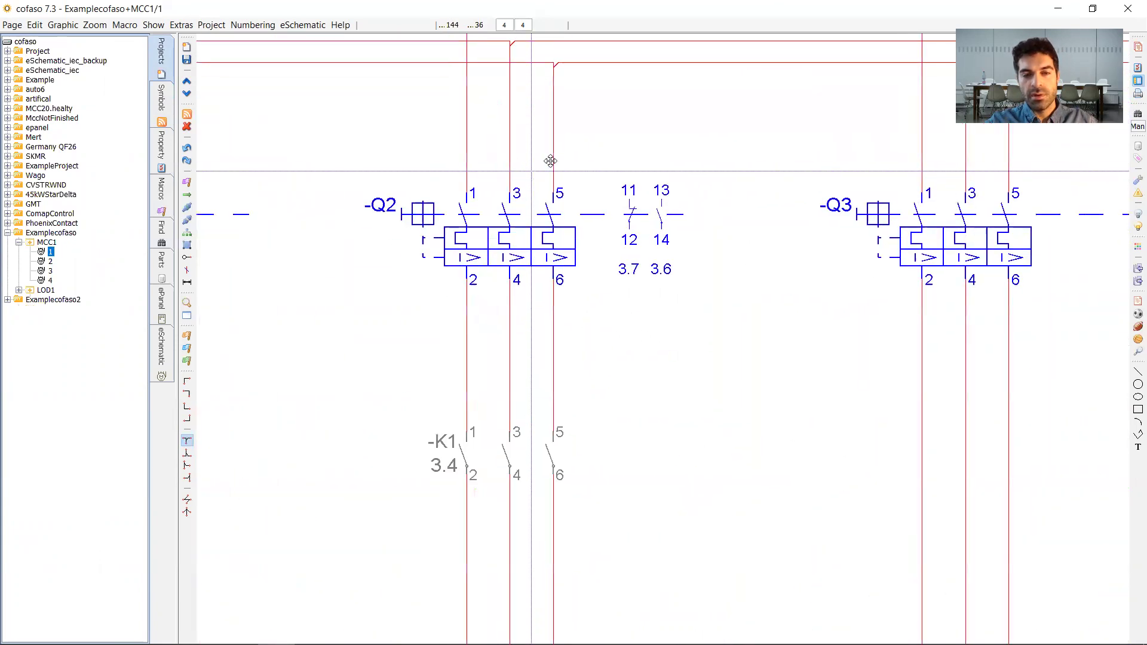
left_click_drag(327, 114, 798, 324)
left_click_drag(821, 63, 643, 326)
left_click(240, 96)
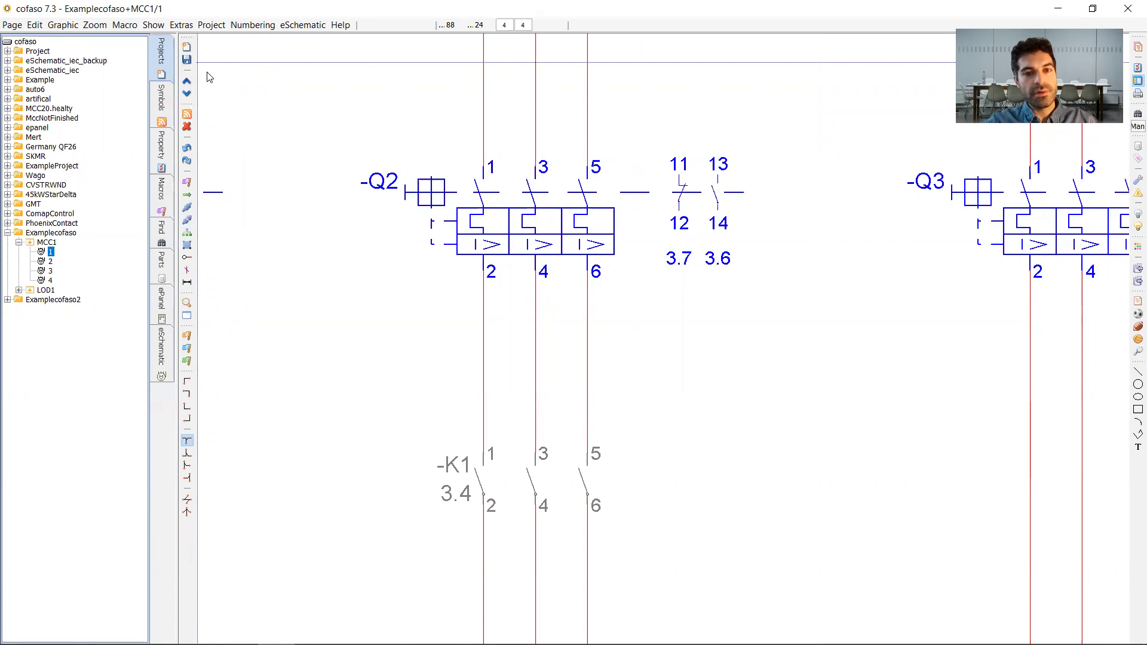
- Set the cross-reference display under symbols to Vertical in the parameters and check the references beside -Q2
left_click(177, 28)
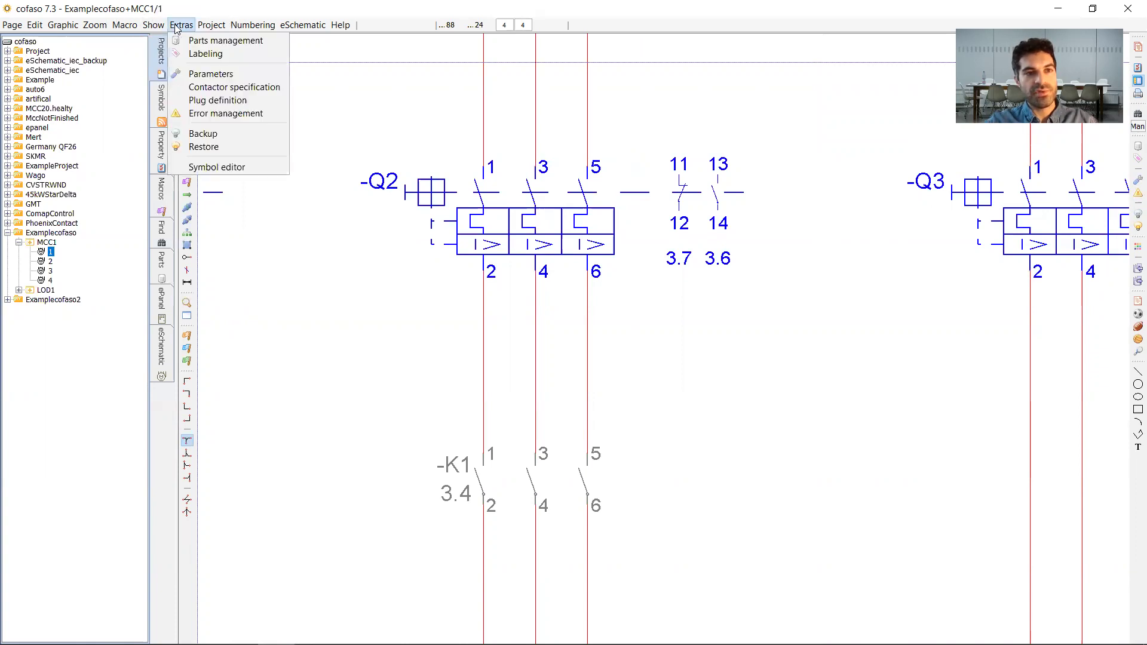
left_click(197, 74)
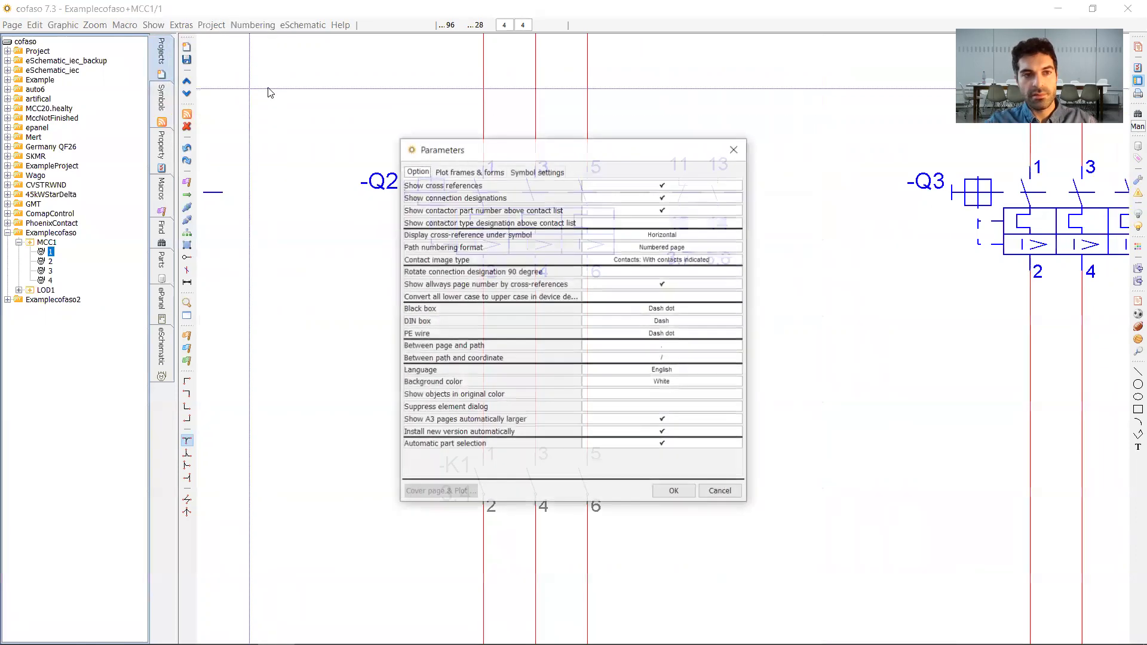
left_click_drag(466, 153, 178, 62)
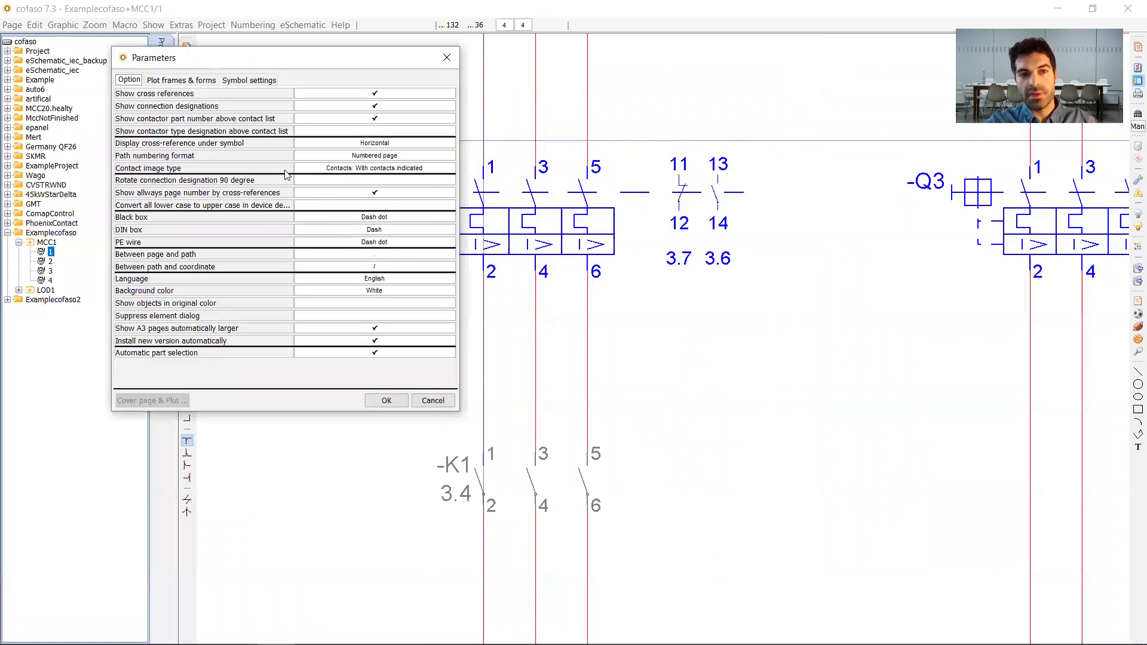
left_click(225, 148)
left_click(363, 145)
left_click(366, 149)
left_click(375, 156)
left_click_drag(796, 347, 606, 186)
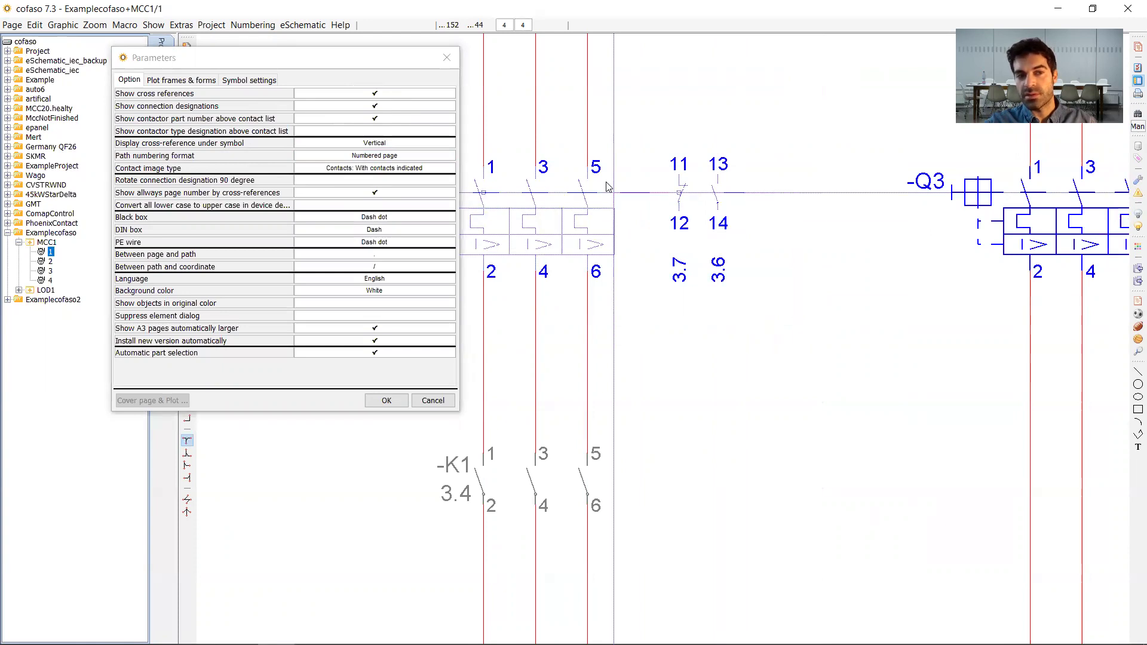
left_click(673, 92)
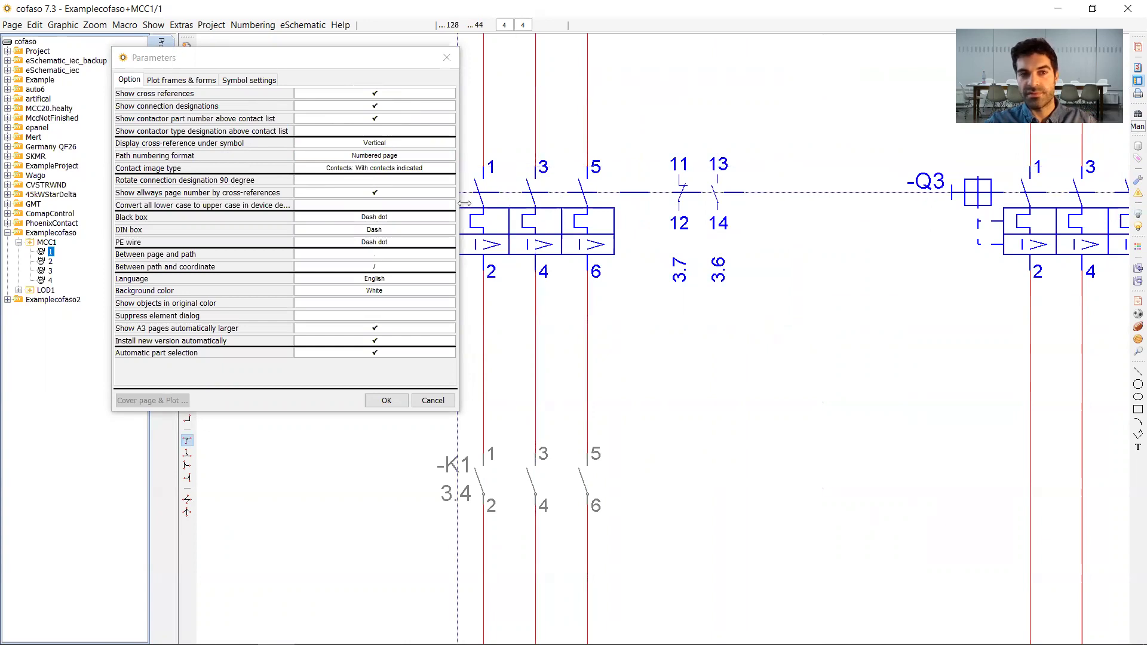
- Set the cross-reference display under symbols back to Horizontal and accept the parameters
left_click(376, 145)
left_click(375, 145)
left_click(376, 145)
left_click(376, 145)
left_click(376, 145)
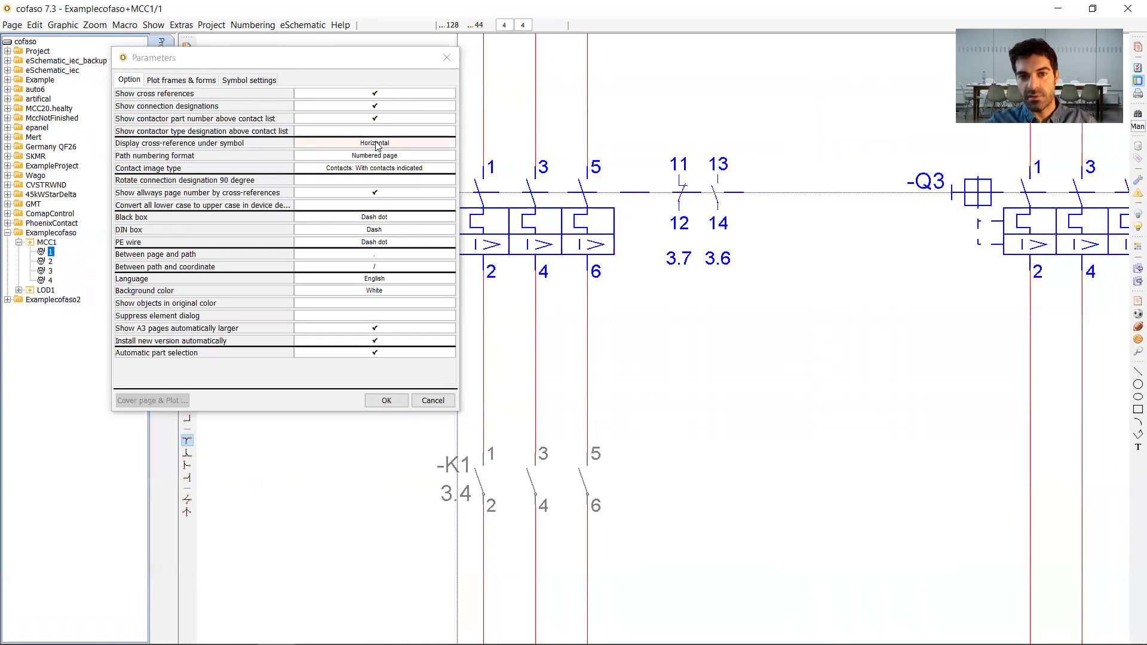
left_click(377, 401)
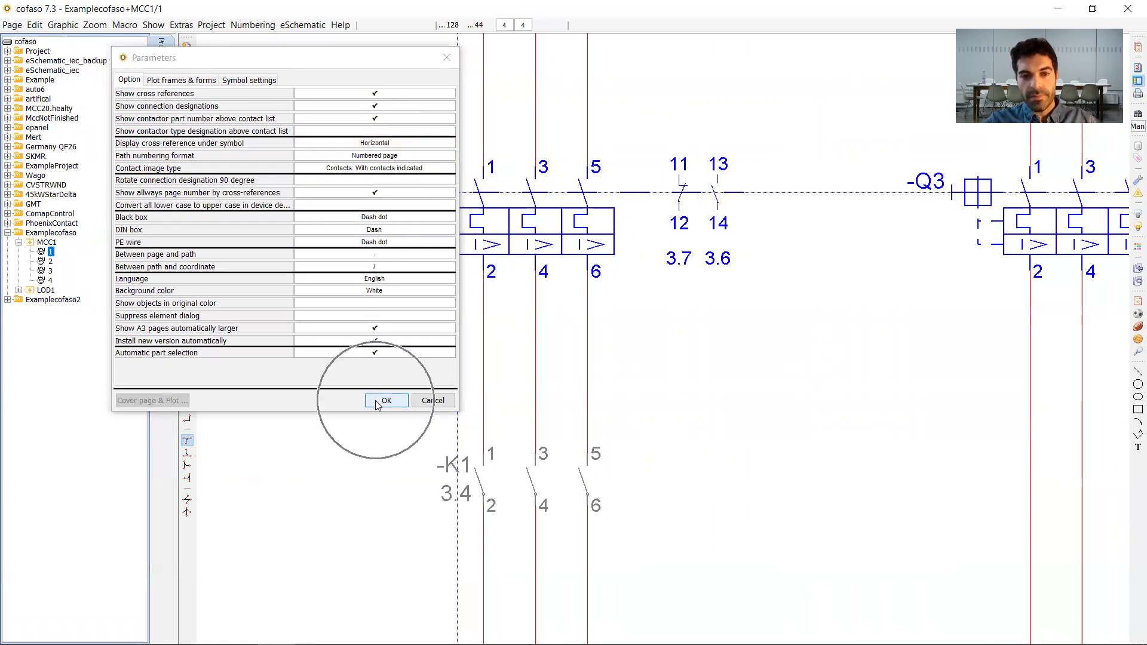
- Open page 3 and show all page types, including cover page, terminal plans and lists, in the project tree
left_click(50, 272)
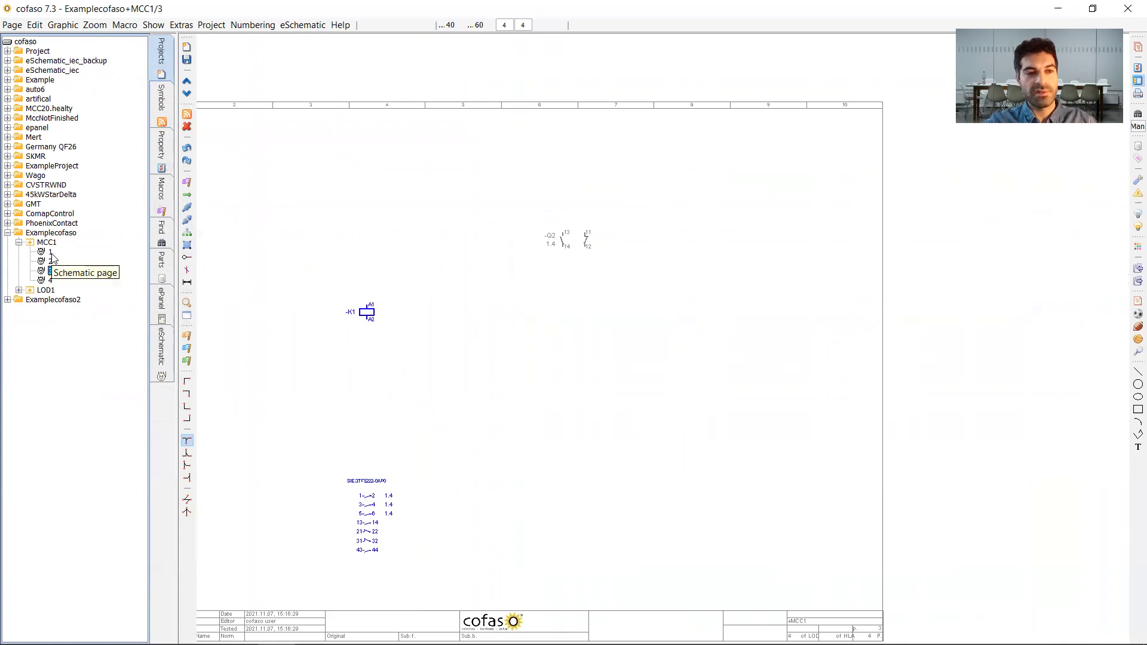
left_click(151, 25)
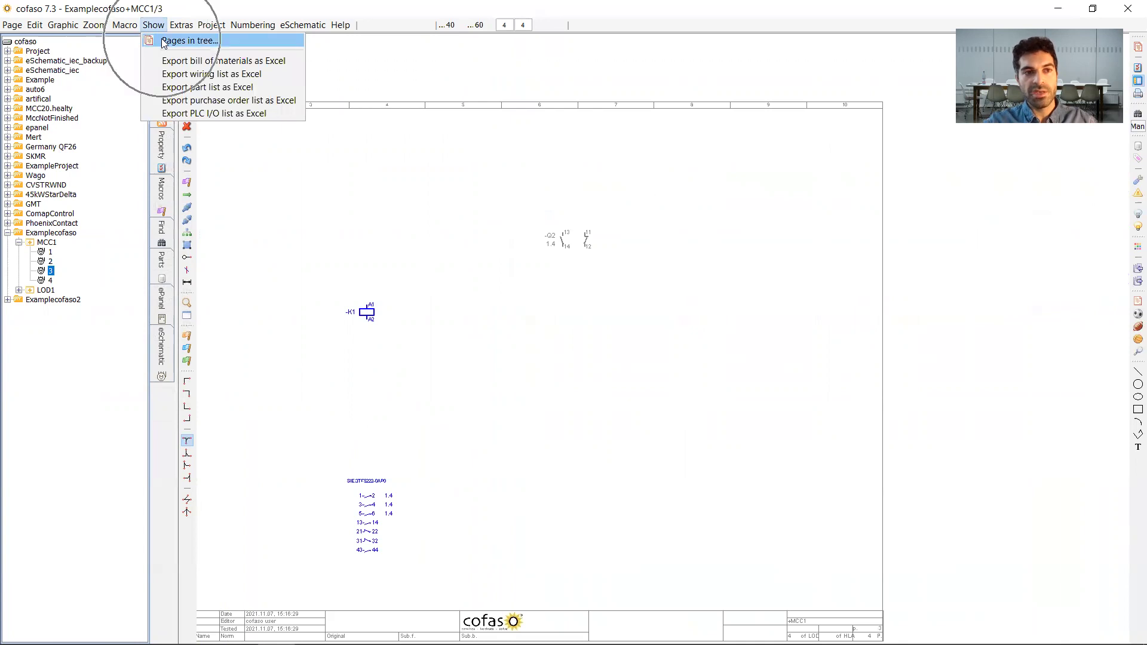
left_click(169, 42)
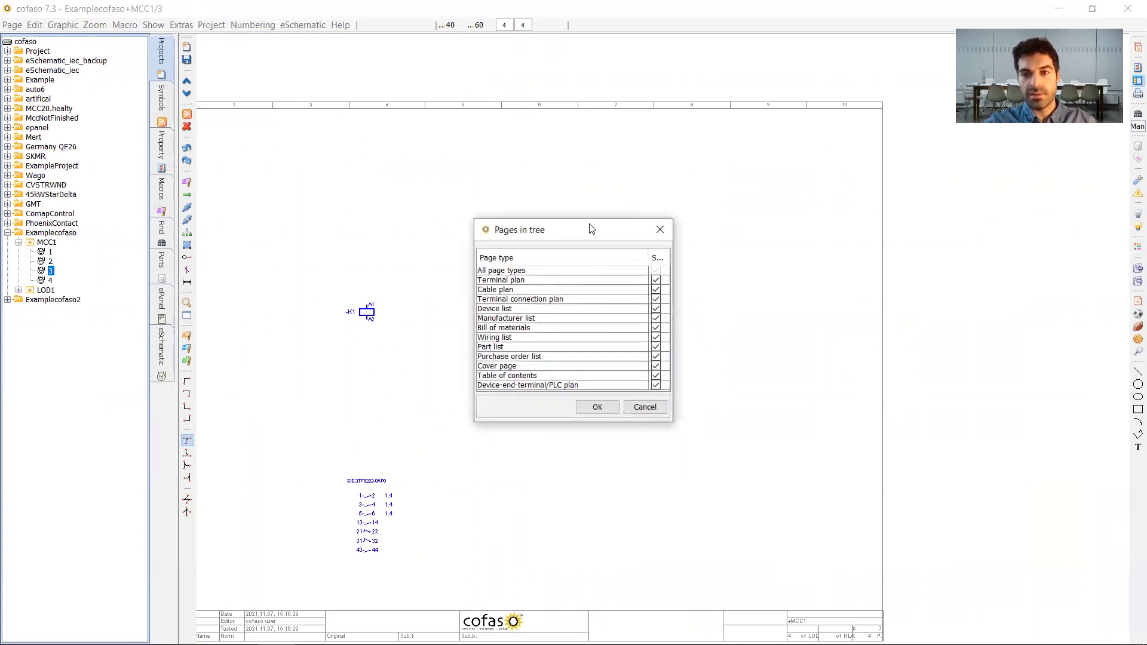
left_click_drag(590, 229, 742, 99)
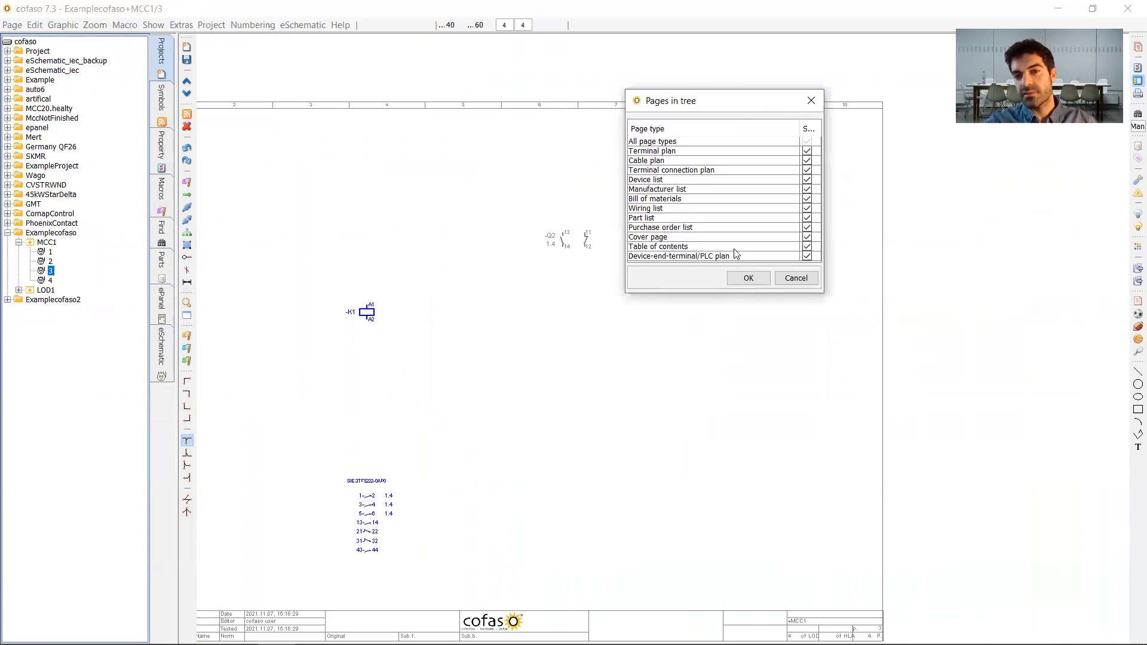
left_click(750, 279)
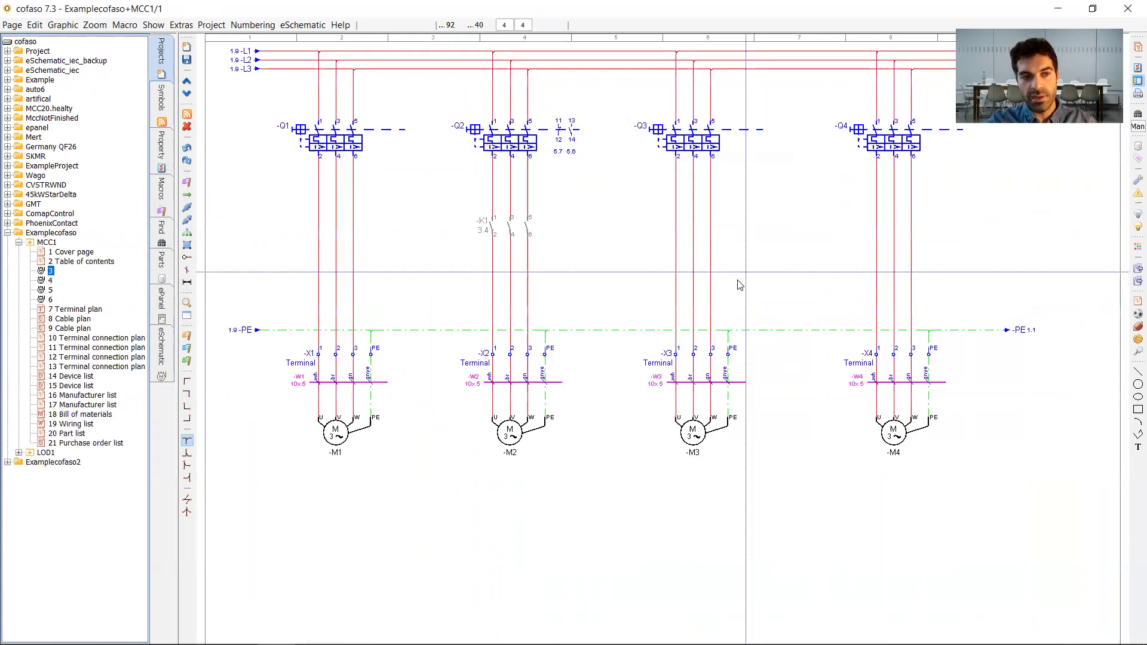
- Open the MCC1 cover page and the table of contents to review the listed page numbers and page designations
left_click(78, 252)
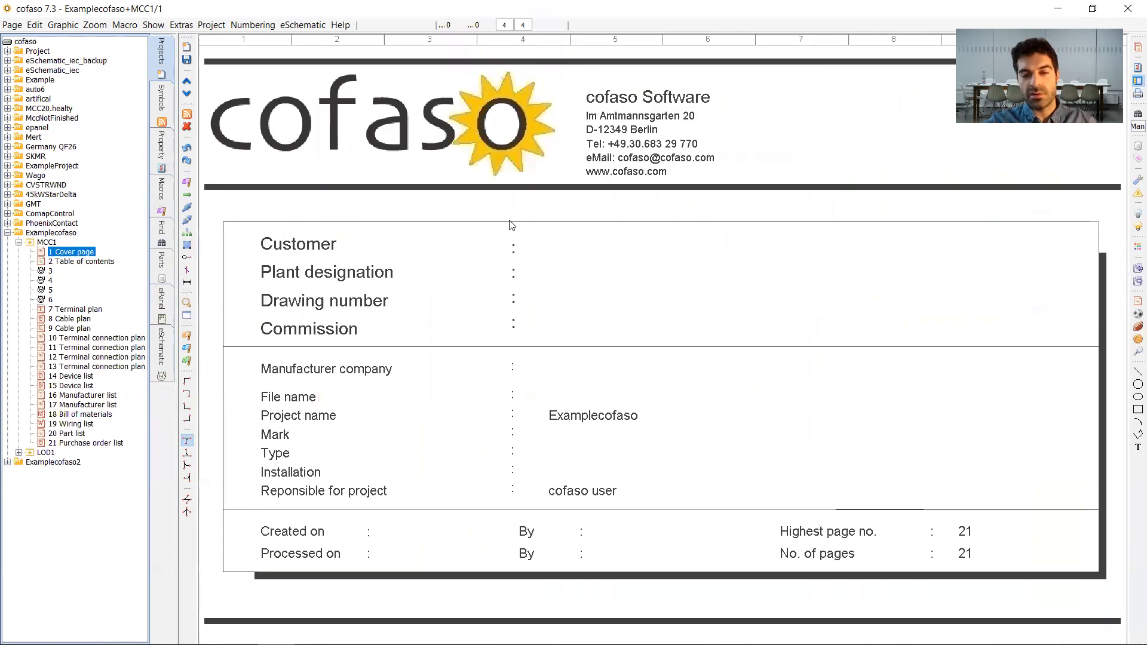
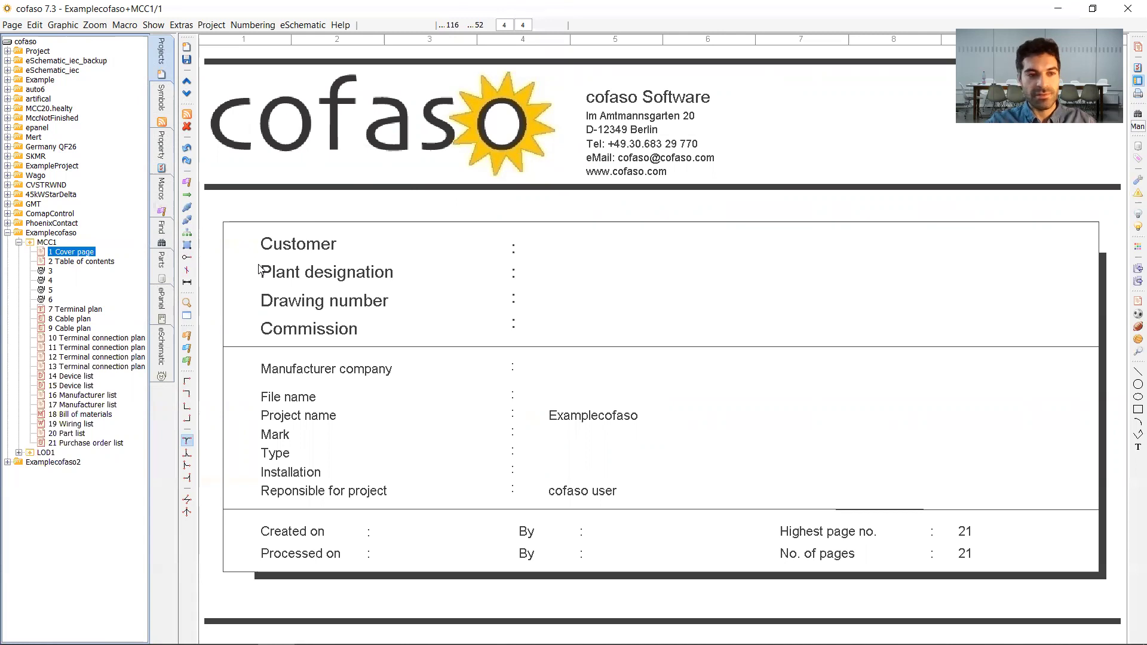
left_click(76, 262)
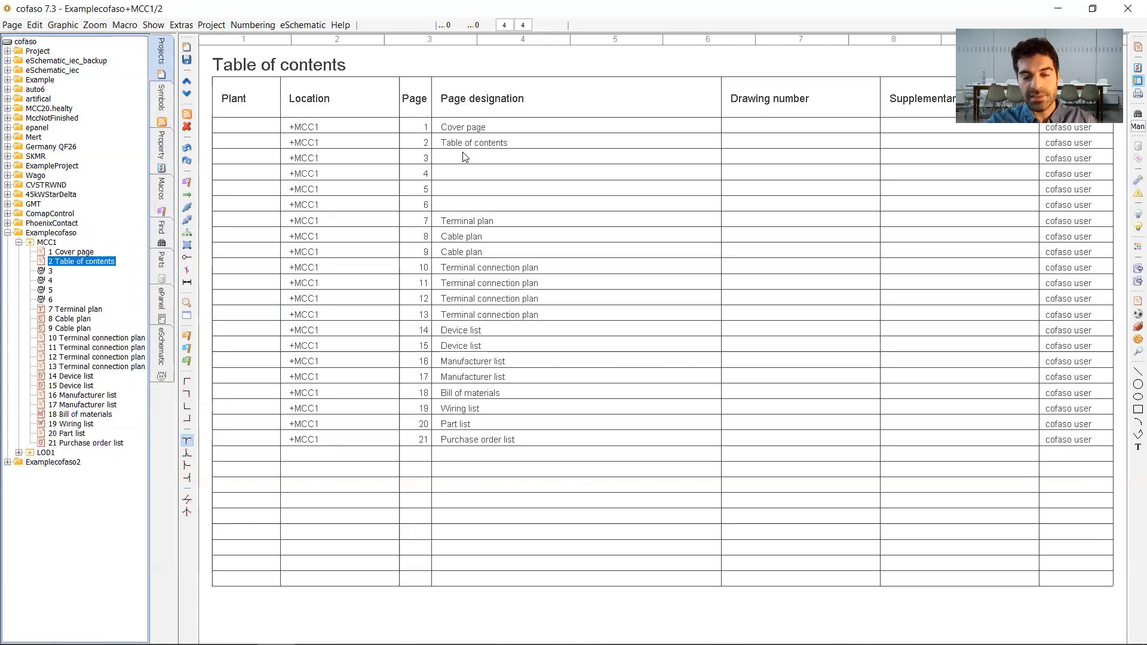
scroll(420, 126, "up", 2)
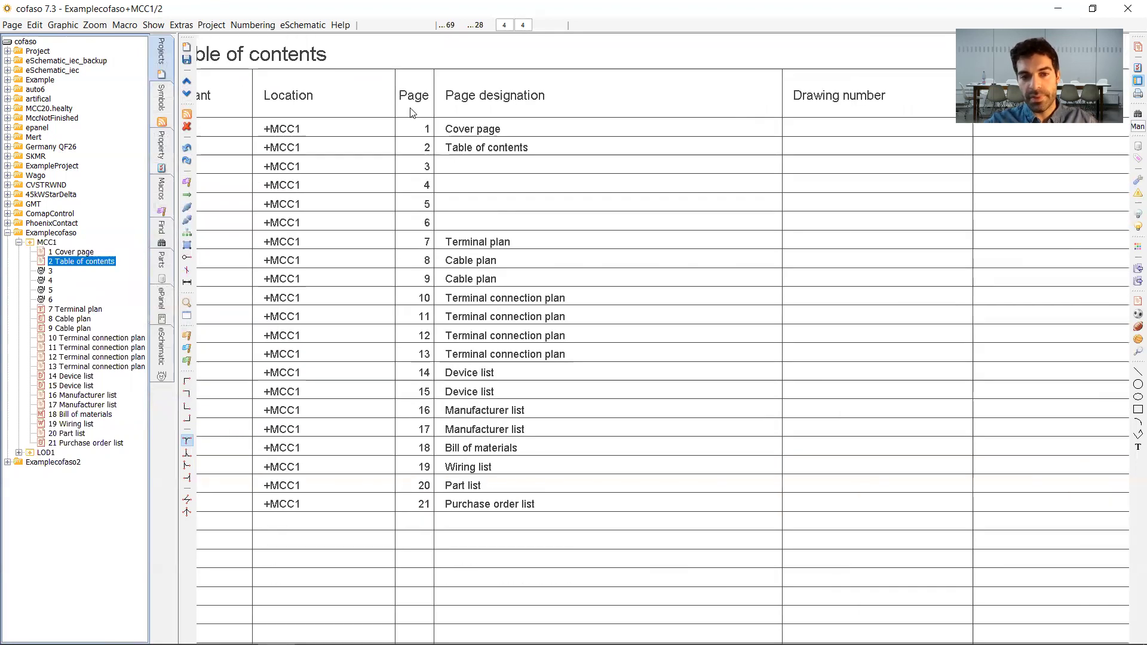
left_click_drag(409, 99, 593, 519)
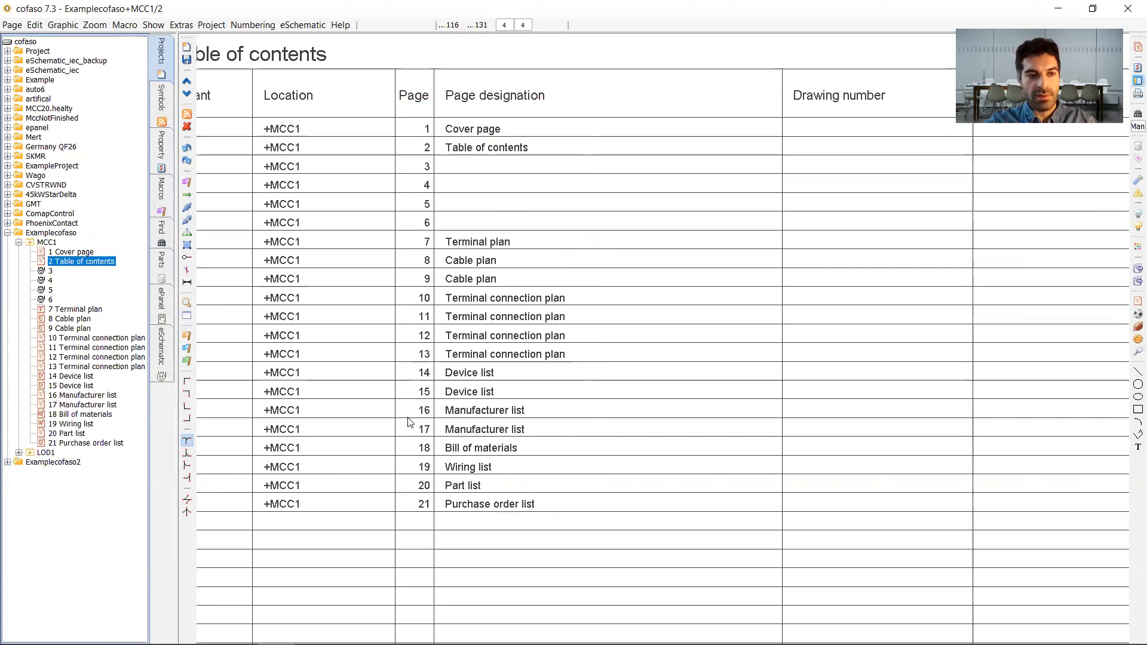
scroll(464, 247, "up", 2)
left_click_drag(414, 119, 625, 258)
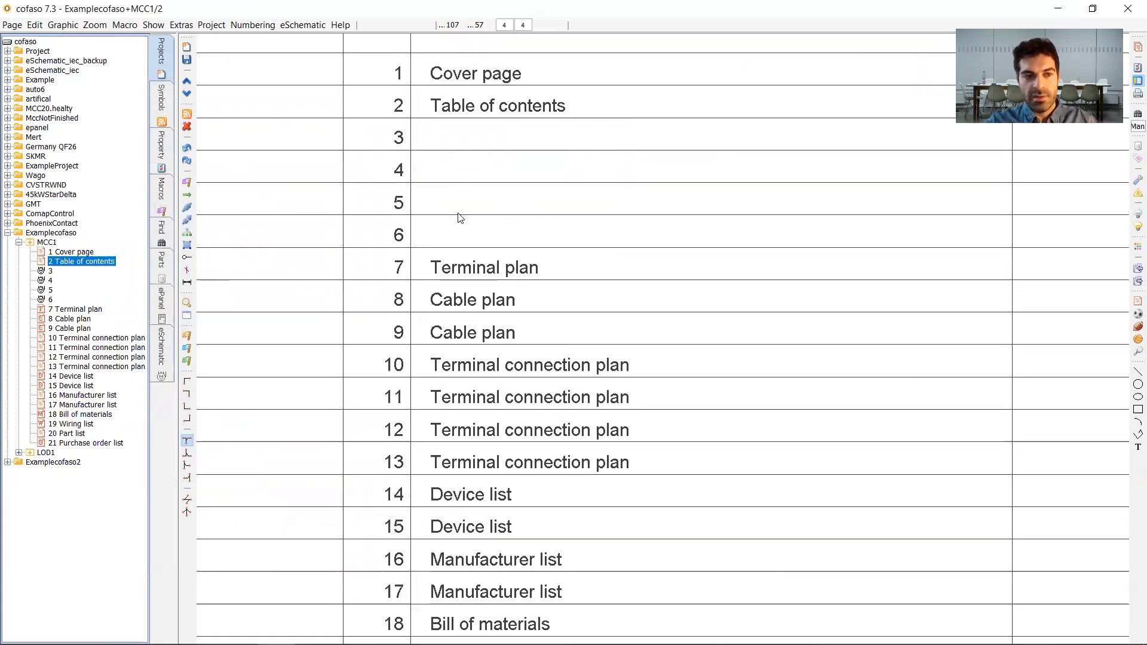
- Set the page designation of page 3 to Motors and check its entry in the table of contents
double_click(50, 271)
right_click(52, 273)
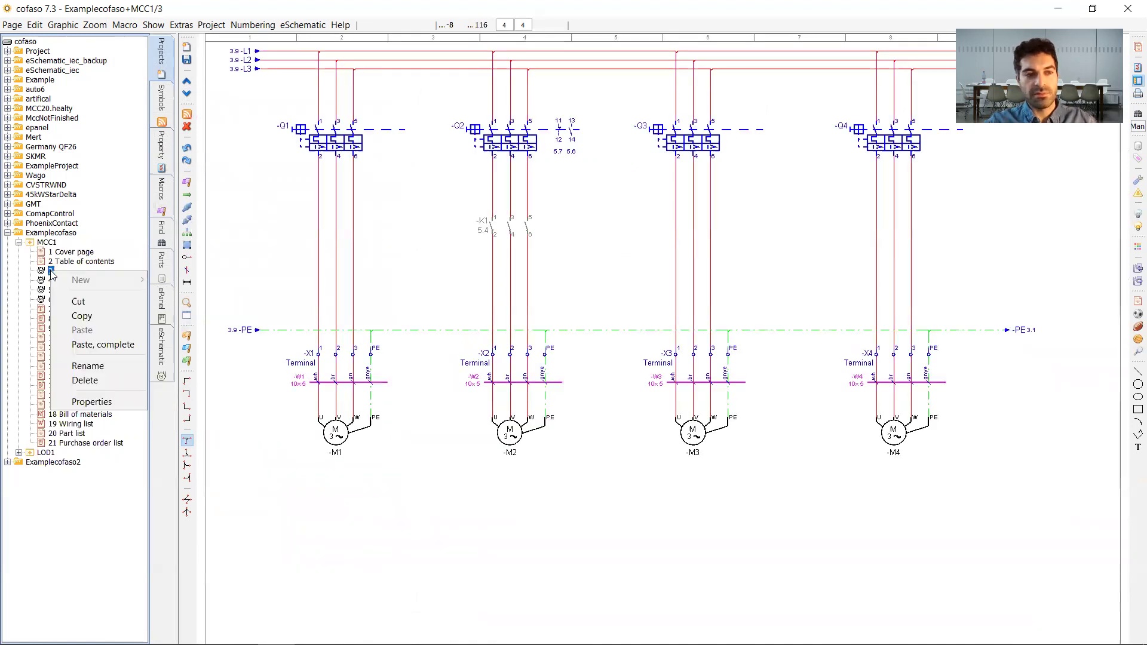
left_click(91, 401)
left_click(587, 241)
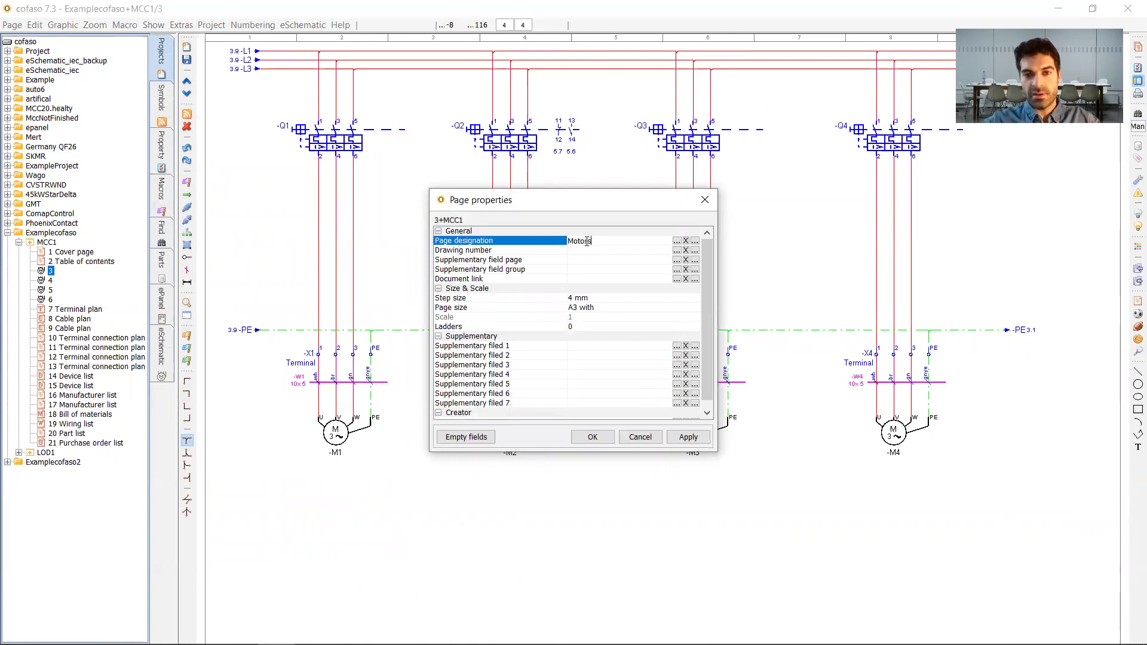
left_click(590, 437)
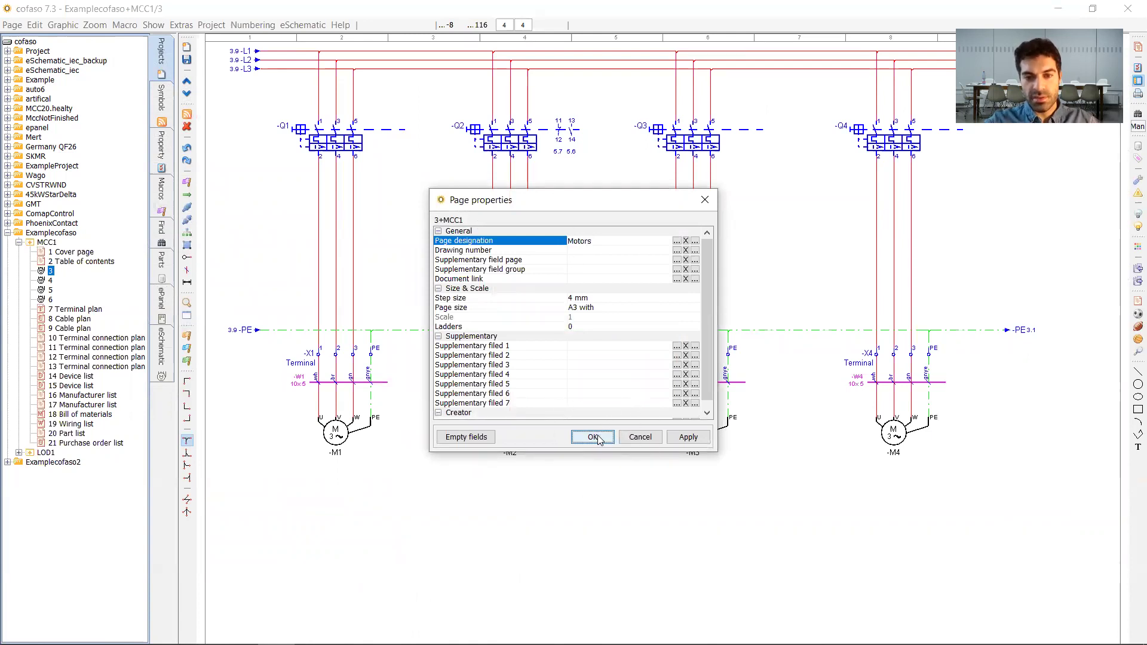
key("Up")
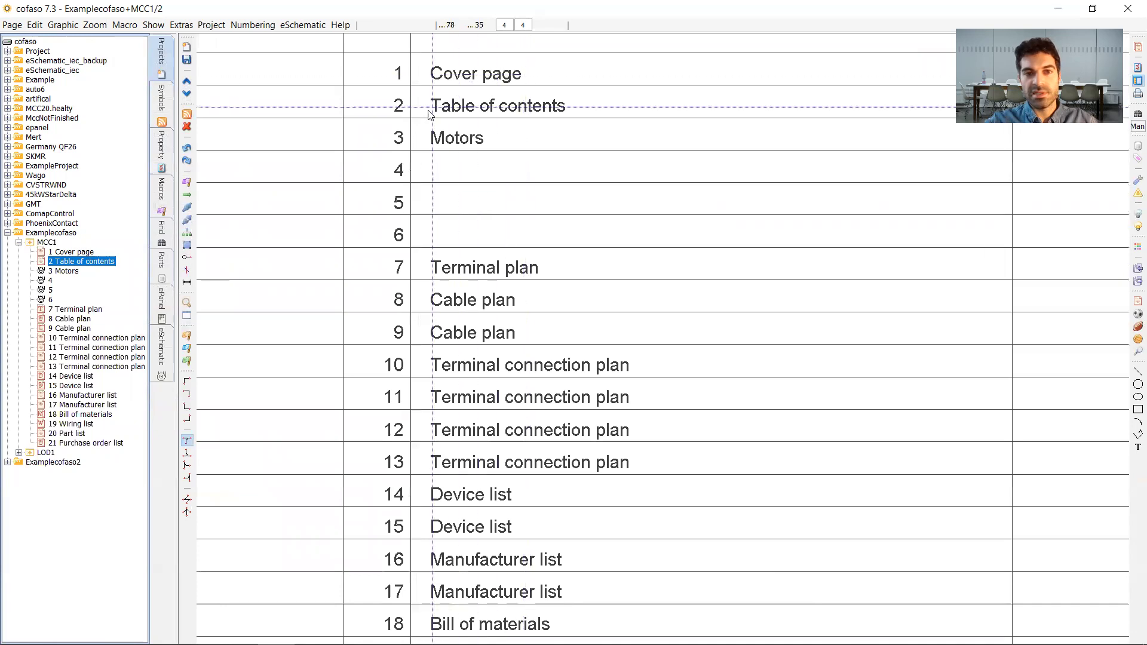
scroll(365, 123, "up", 1)
left_click_drag(365, 124, 557, 173)
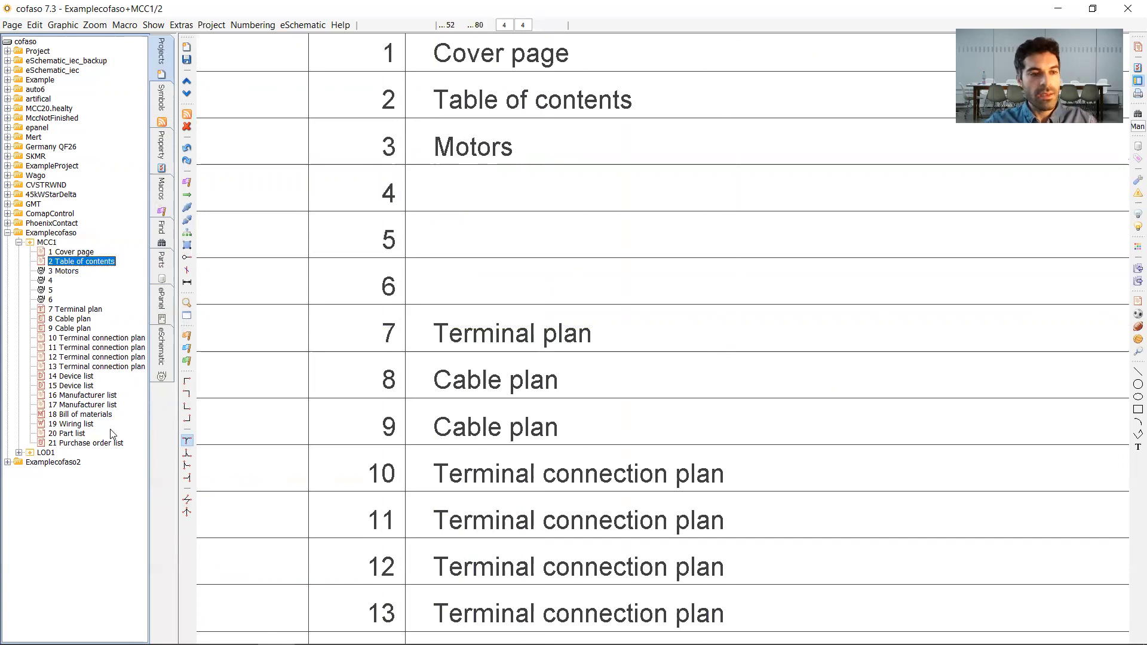
- Open terminal plan page 7 and examine the strip designations, page paths, terminal numbers, destinations, cable names, cable types and wire colours
left_click(62, 310)
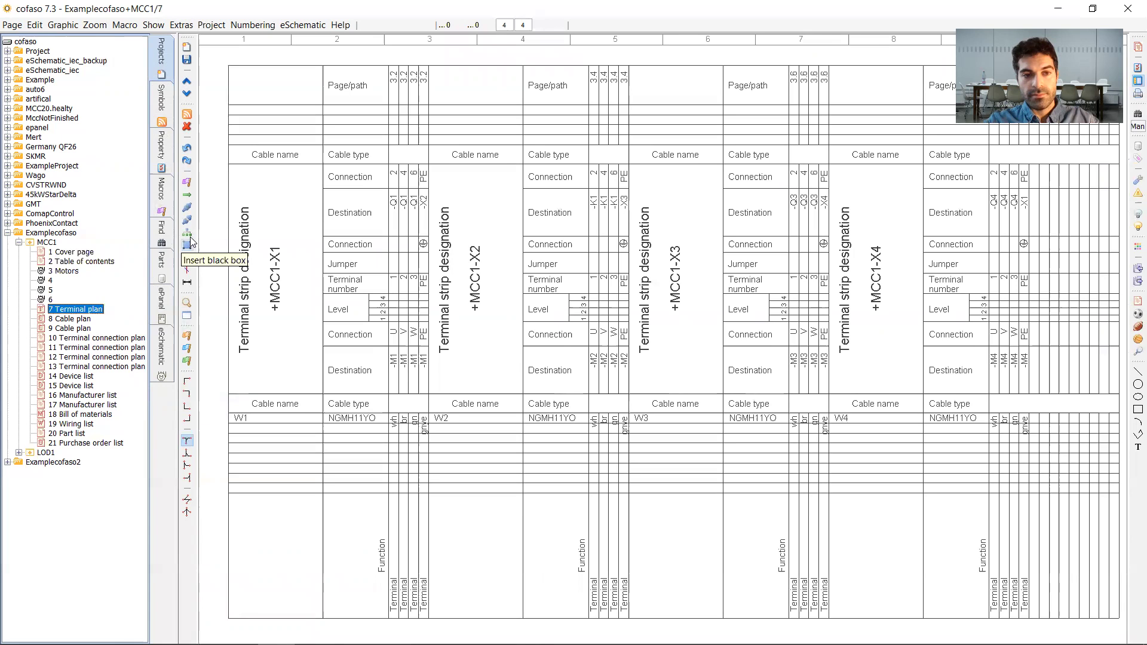
left_click_drag(256, 217, 293, 328)
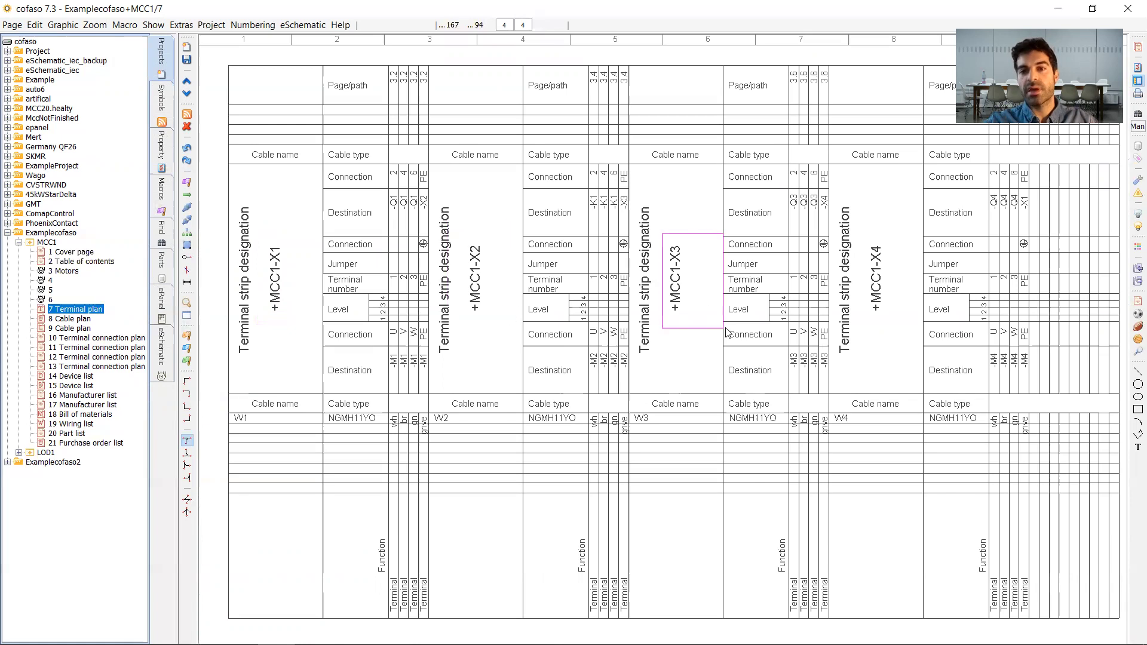
scroll(311, 151, "up", 2)
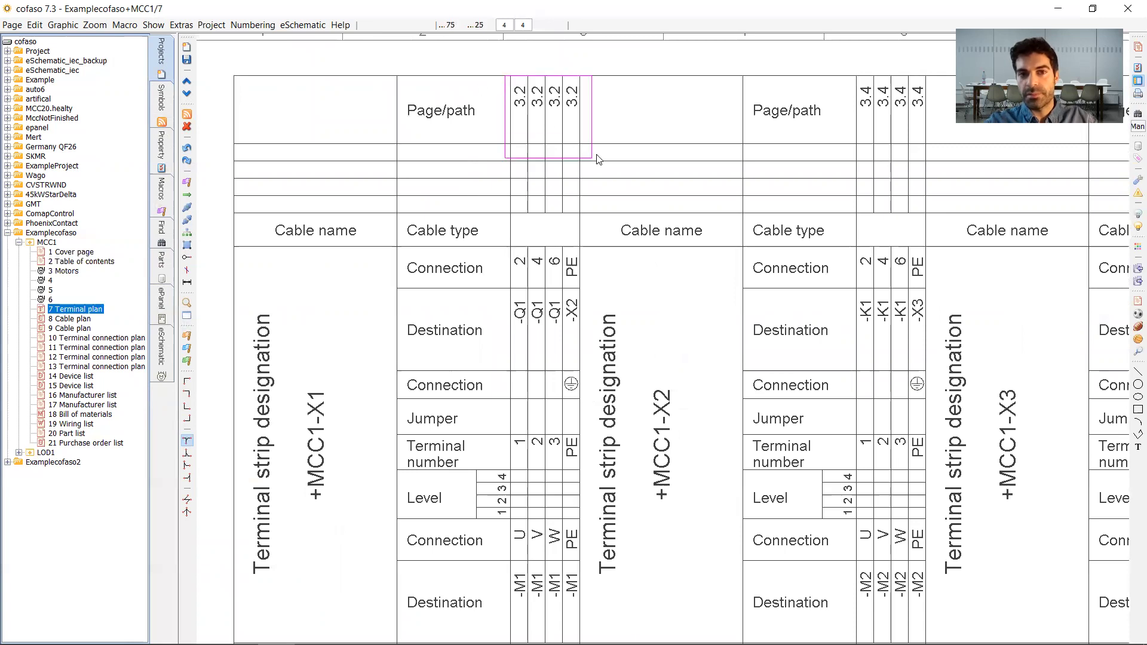
scroll(600, 245, "down", 3)
left_click_drag(540, 119, 575, 439)
scroll(580, 445, "down", 2)
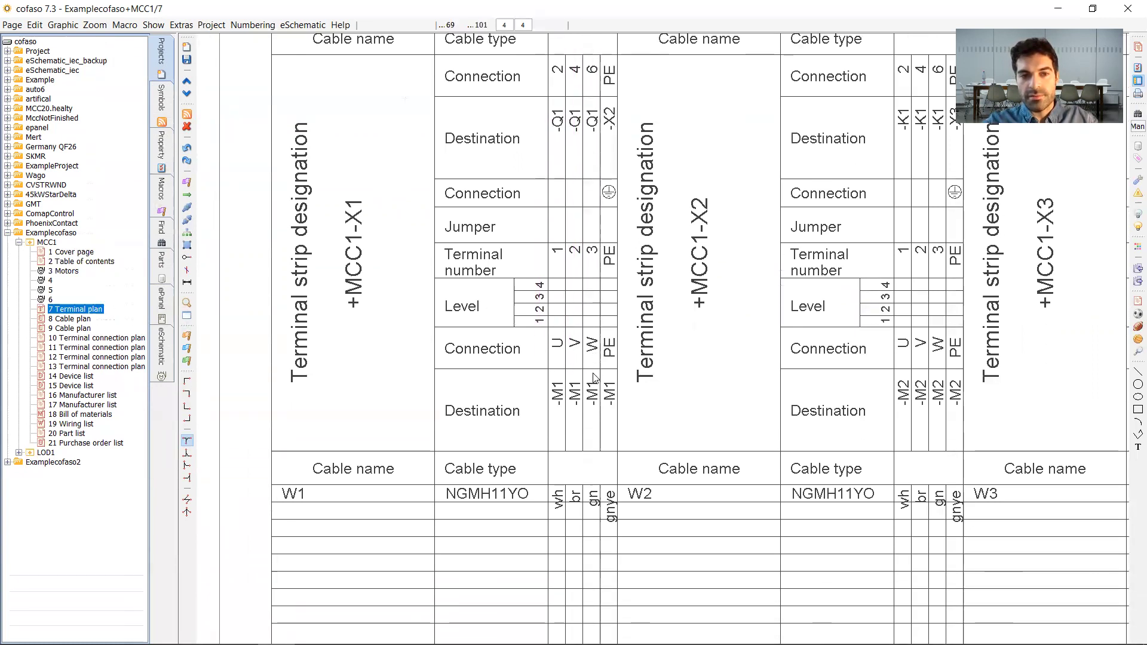
left_click_drag(547, 234, 571, 397)
scroll(688, 300, "down", 1)
scroll(688, 300, "down", 2)
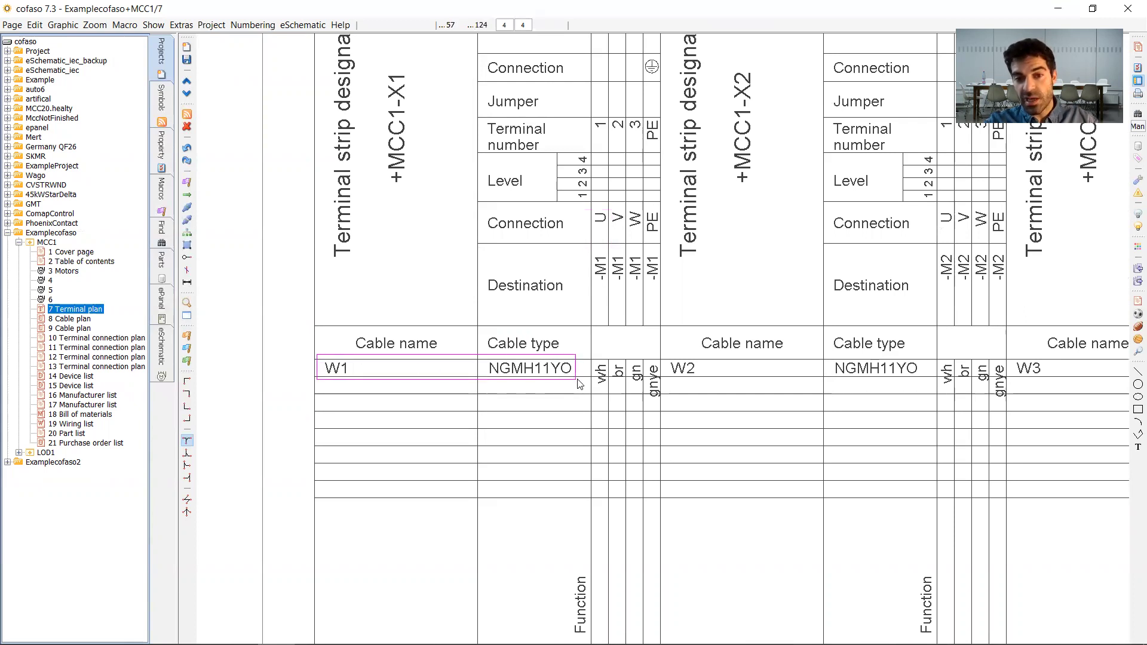
scroll(595, 208, "down", 3)
left_click_drag(595, 209, 626, 397)
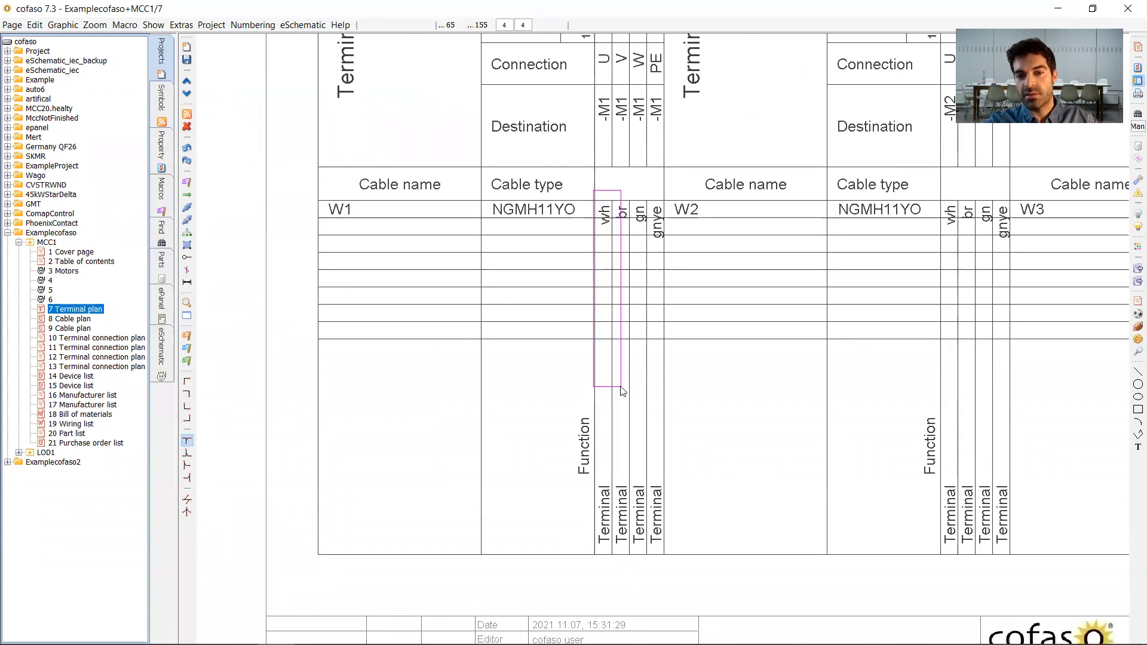
- On the Motors page, select all motor terminals including PE and set their common designation to X10
left_click(56, 272)
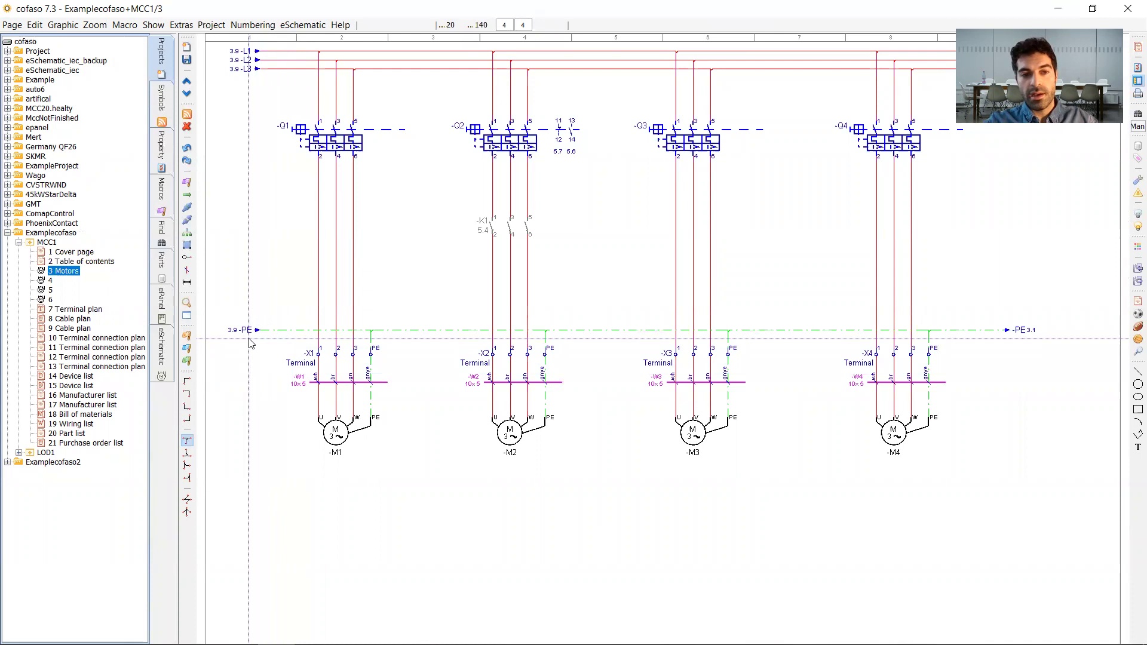
left_click_drag(249, 340, 1060, 366)
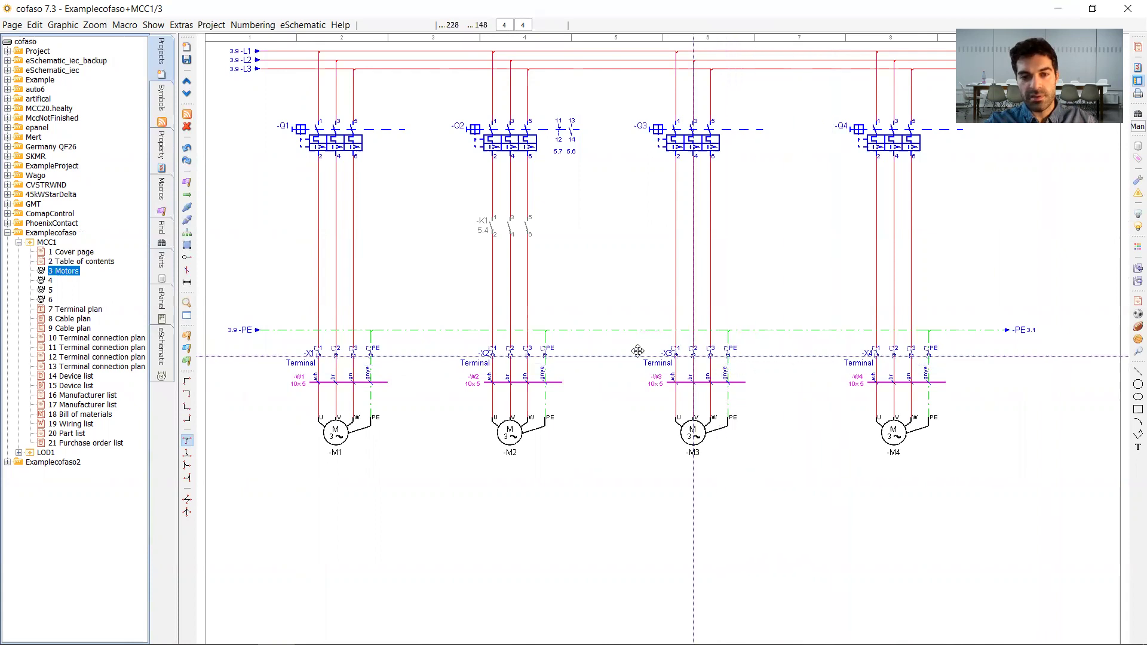
scroll(546, 361, "up", 2)
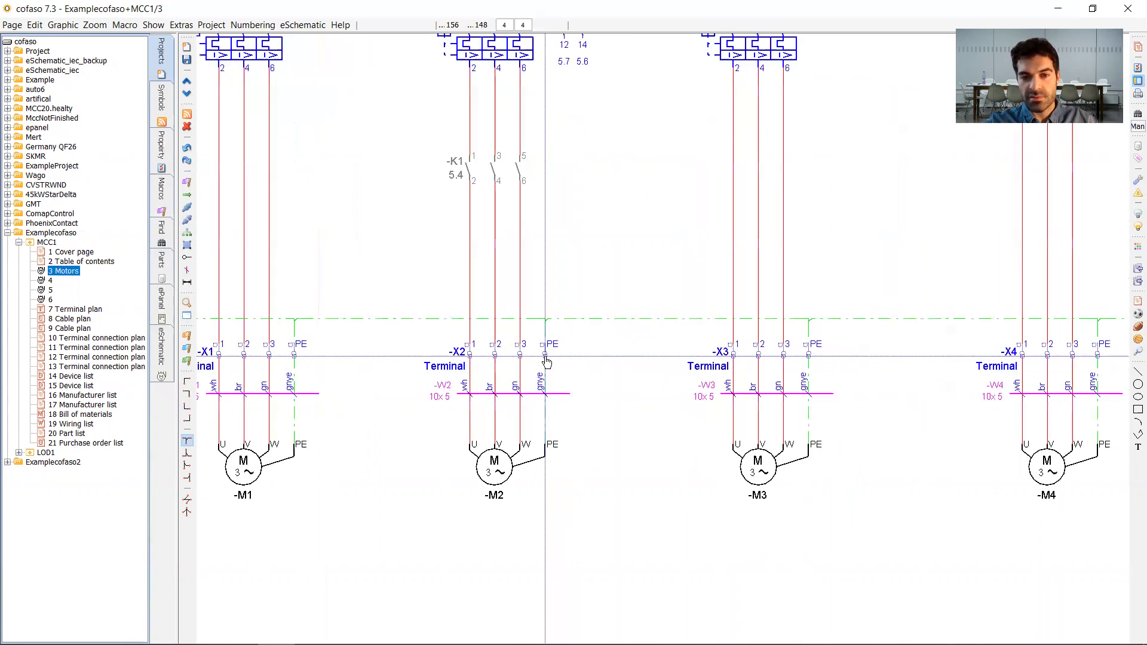
double_click(546, 360)
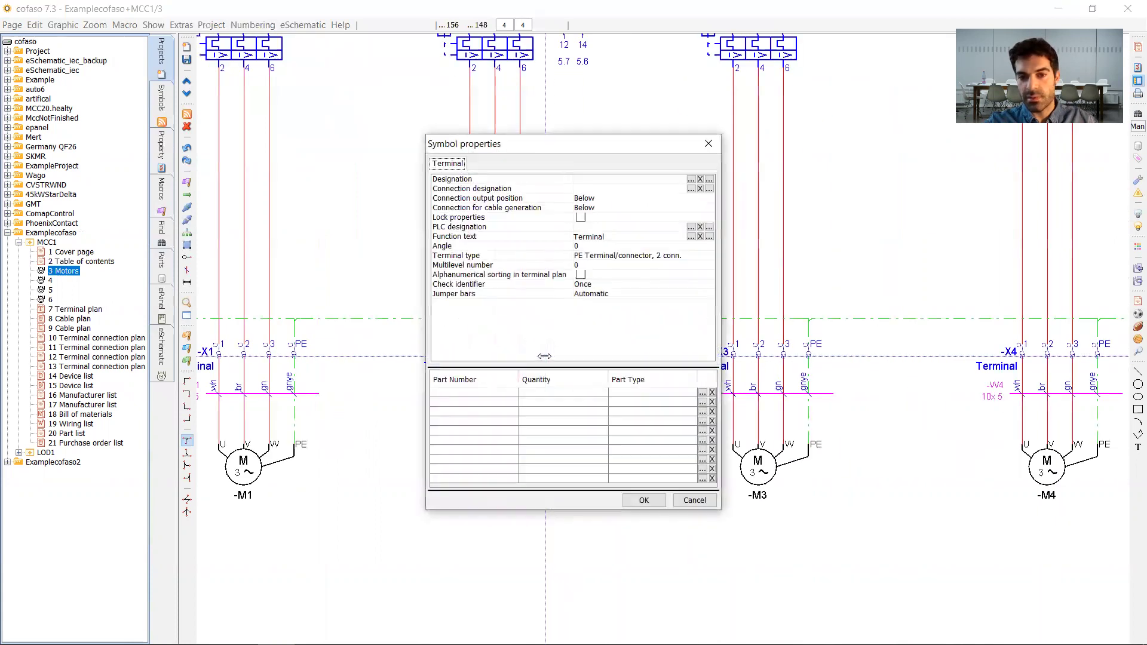
left_click(585, 179)
left_click_drag(591, 146, 719, 142)
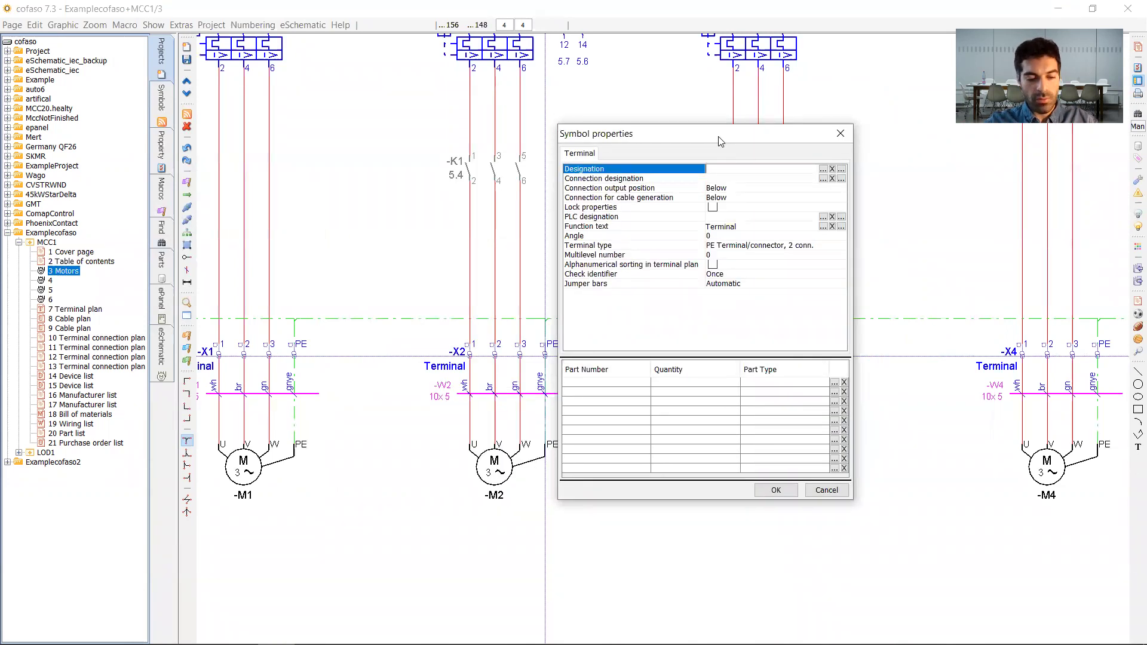
type("X10")
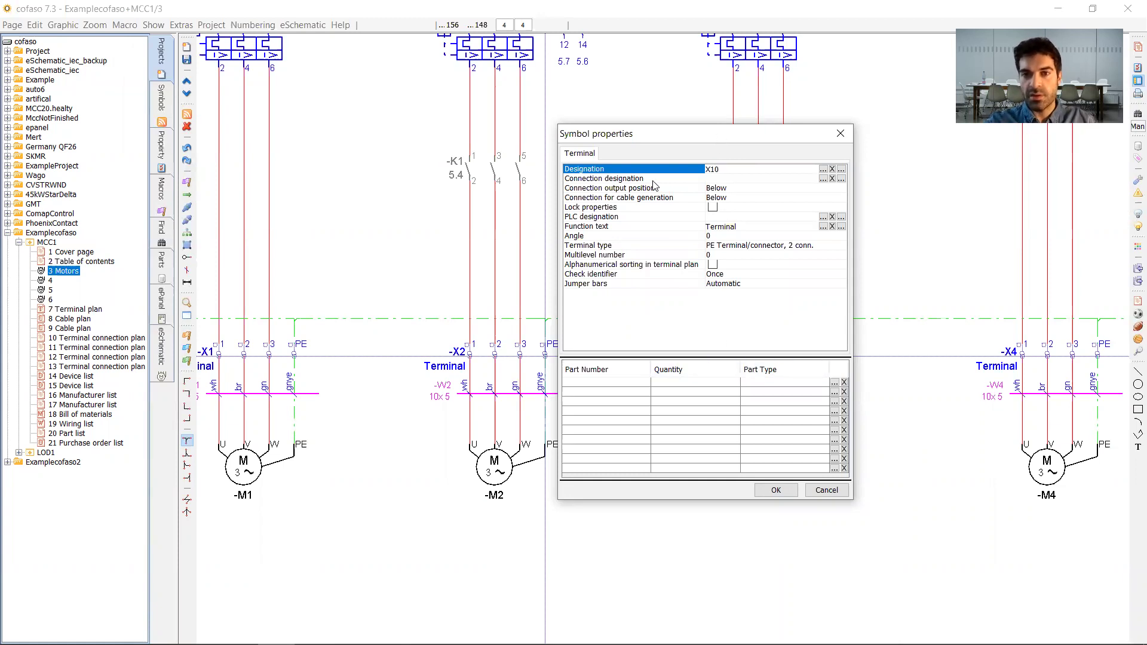
key("Return")
left_click(781, 490)
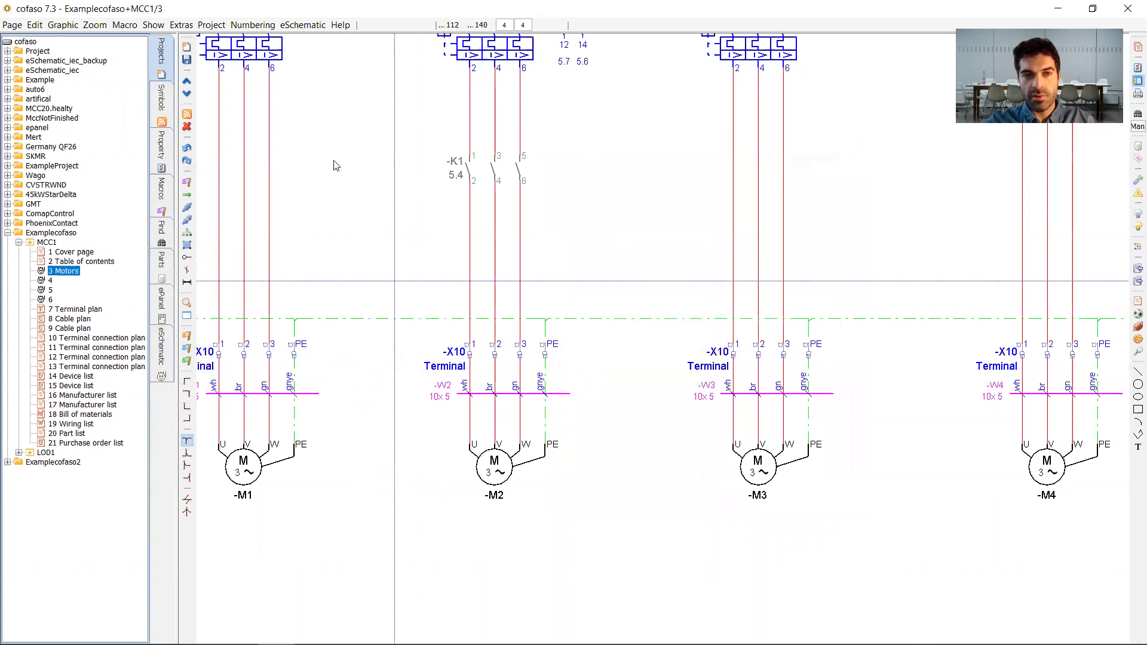
- Number all terminals of all strips with start value 1, increment 1 and the Normal method, and check the numbers above the motors
left_click(253, 24)
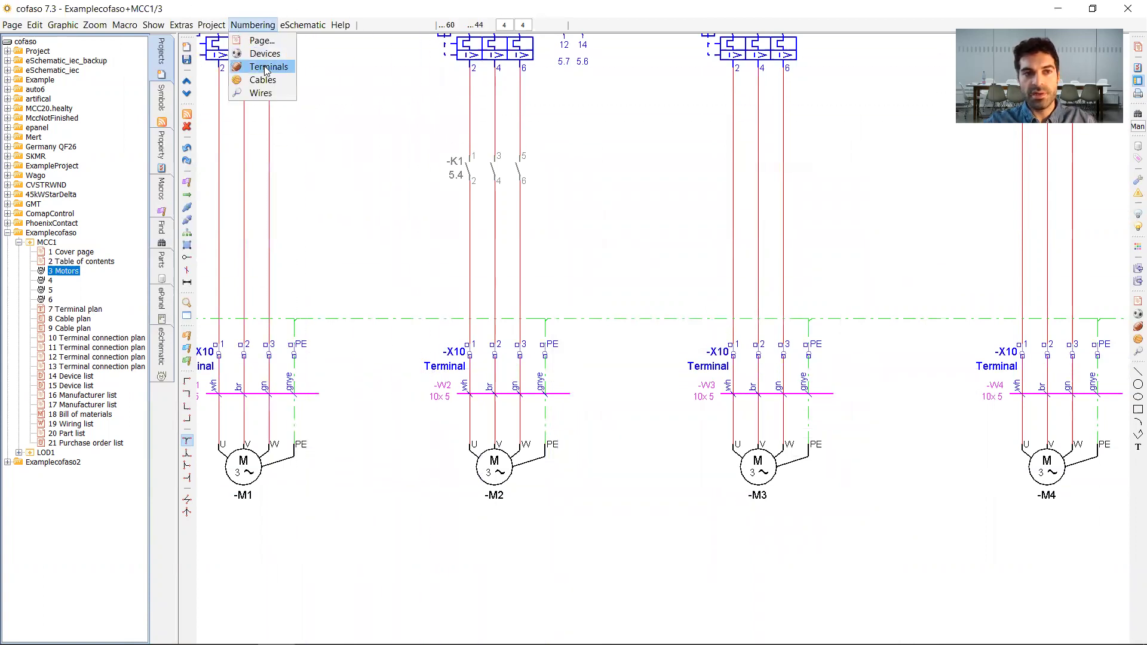
left_click(267, 70)
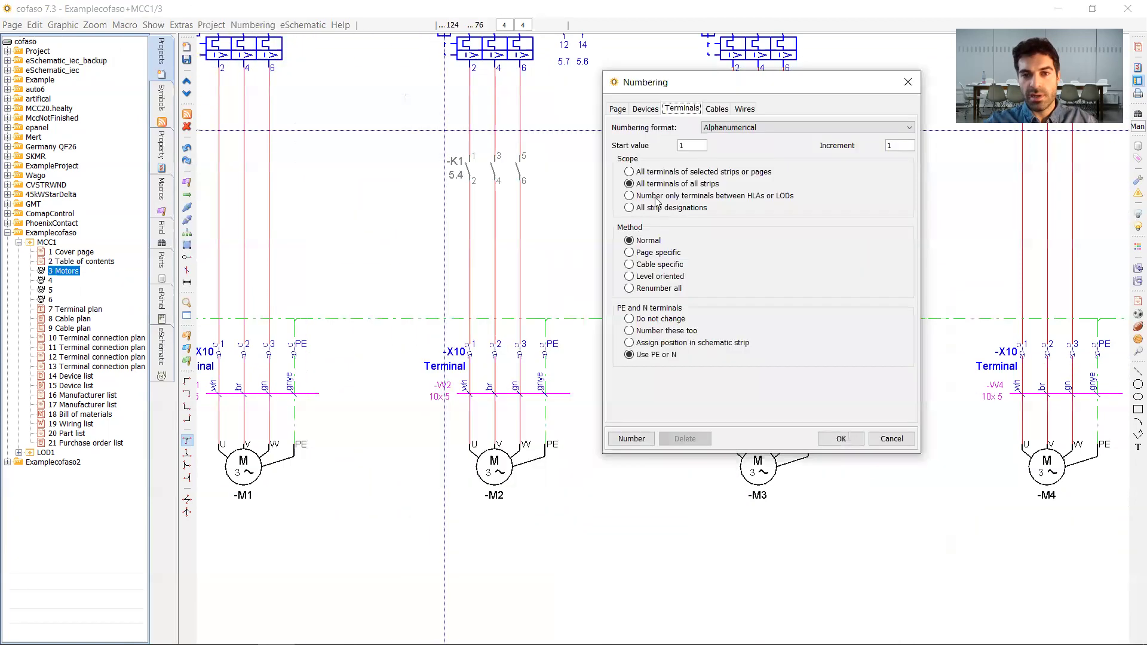
left_click(632, 438)
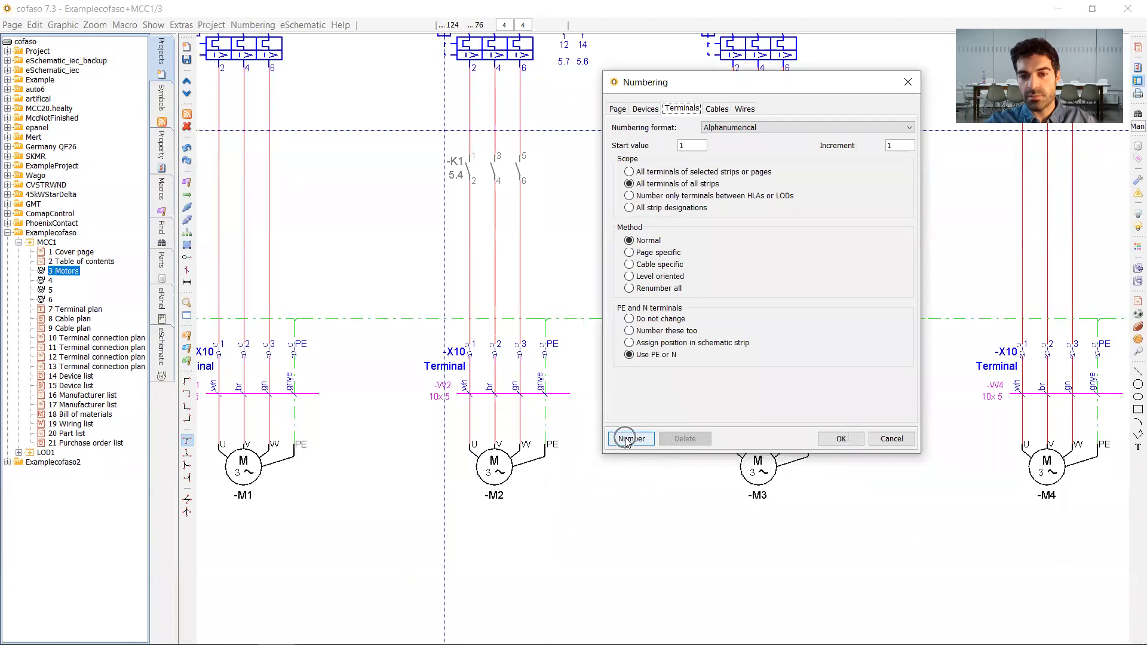
left_click(840, 438)
scroll(271, 346, "up", 3)
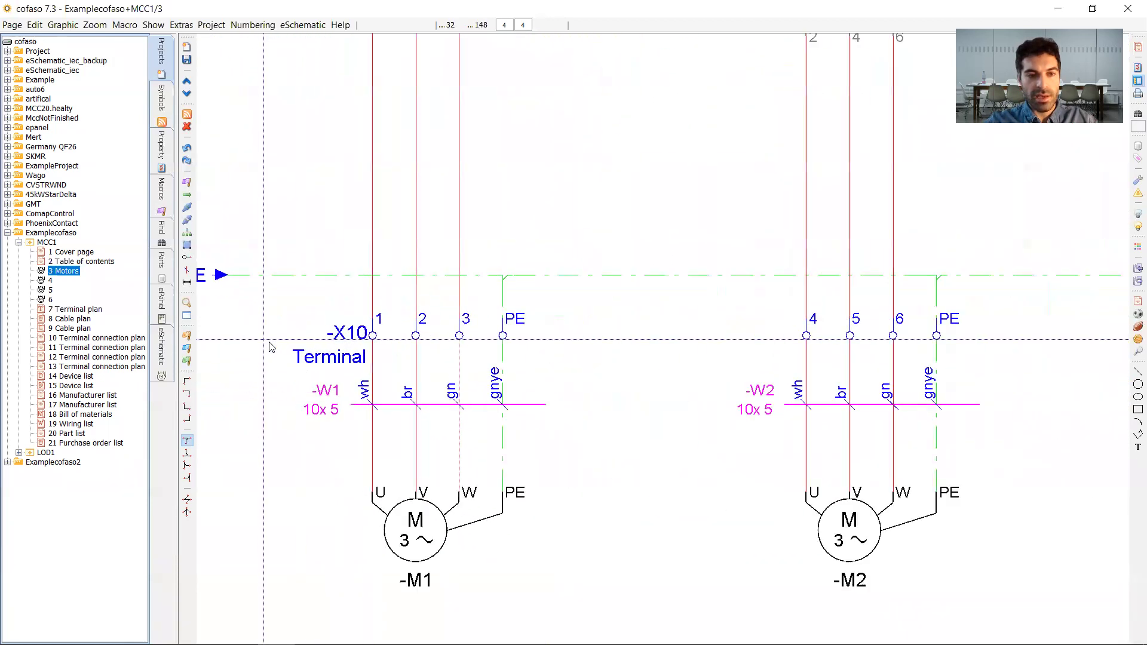
scroll(472, 317, "up", 2)
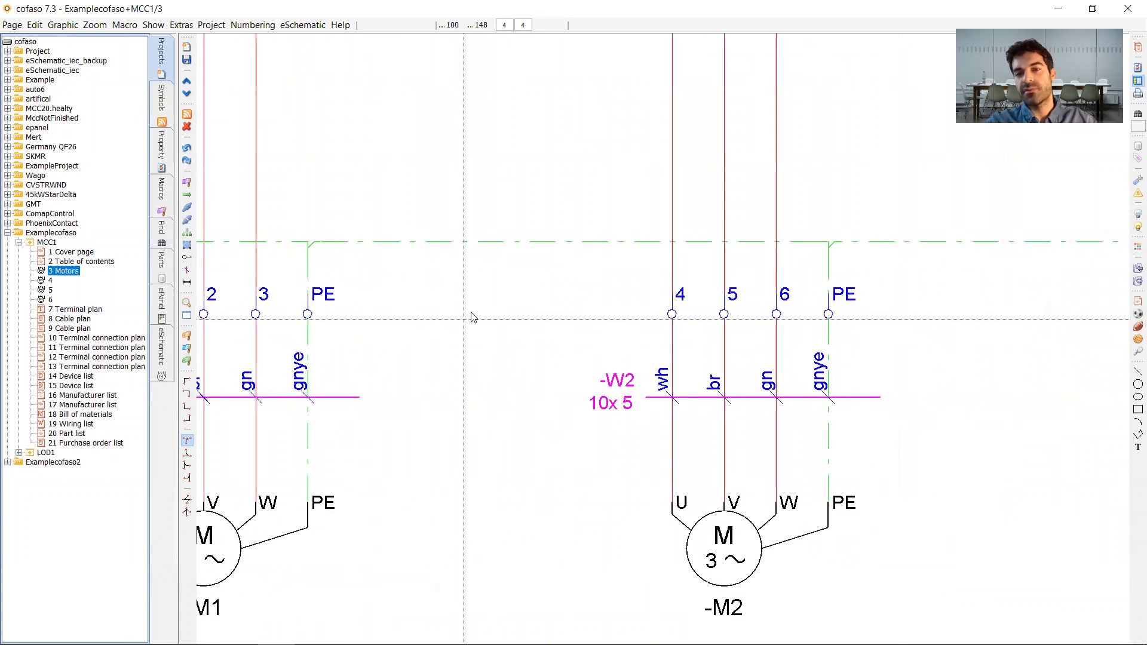
scroll(705, 323, "right", 5)
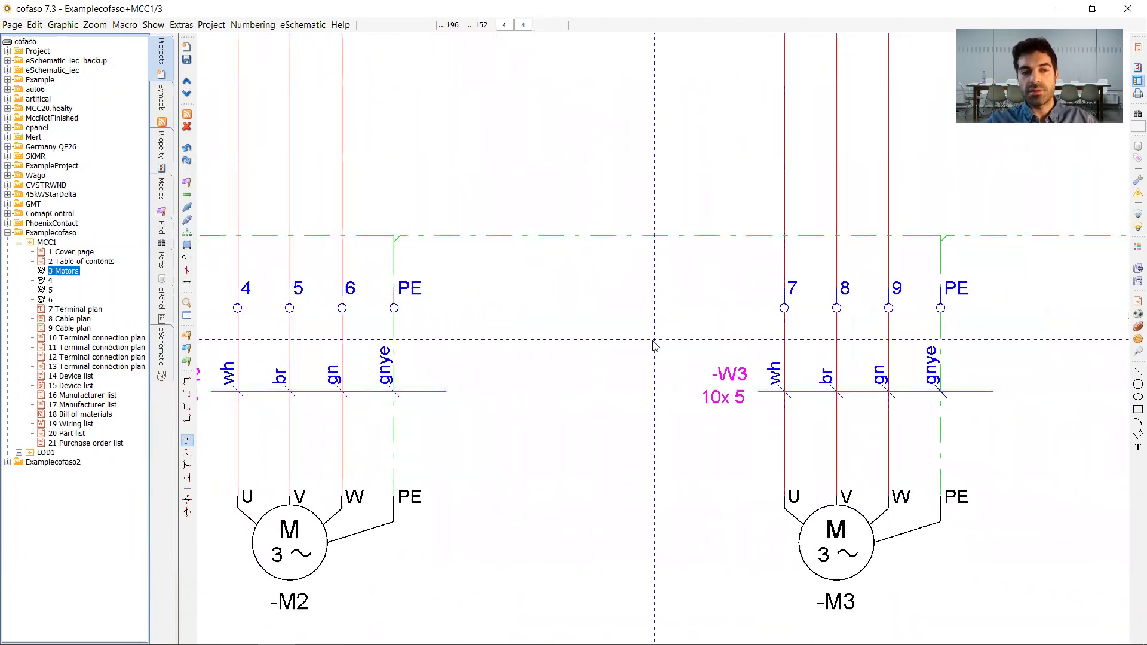
scroll(654, 345, "down", 3)
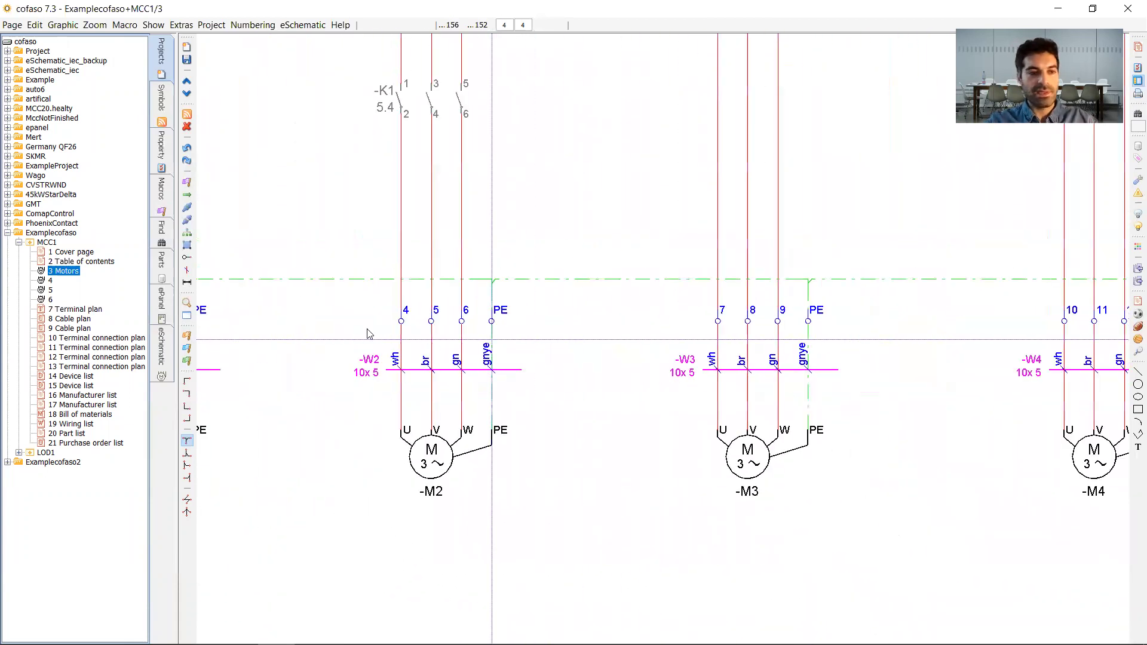
- Reopen terminal plan page 7 and examine the combined strip X10 with its terminal numbers, jumpers, destinations and cables
left_click(80, 310)
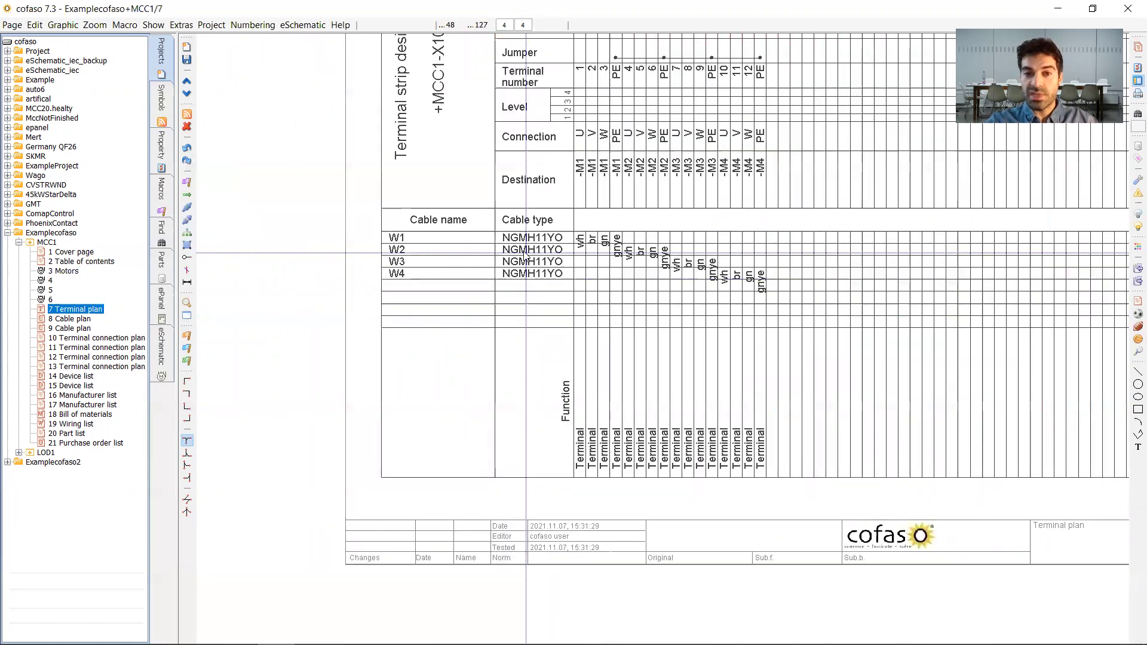
left_click_drag(522, 206, 446, 342)
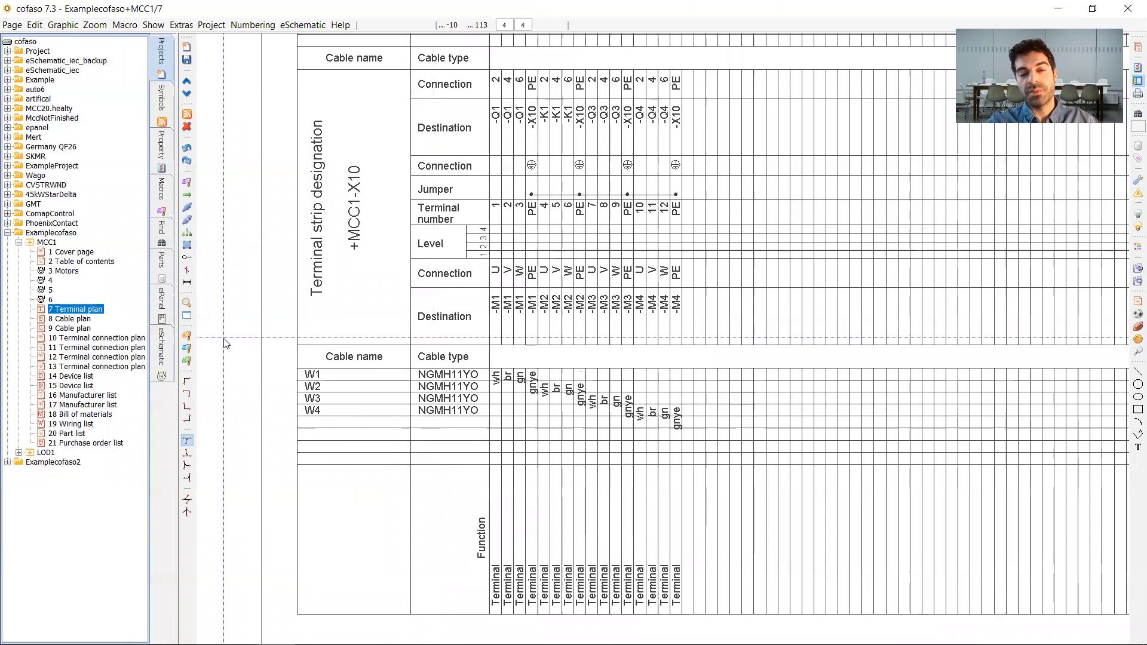
scroll(391, 155, "down", 1)
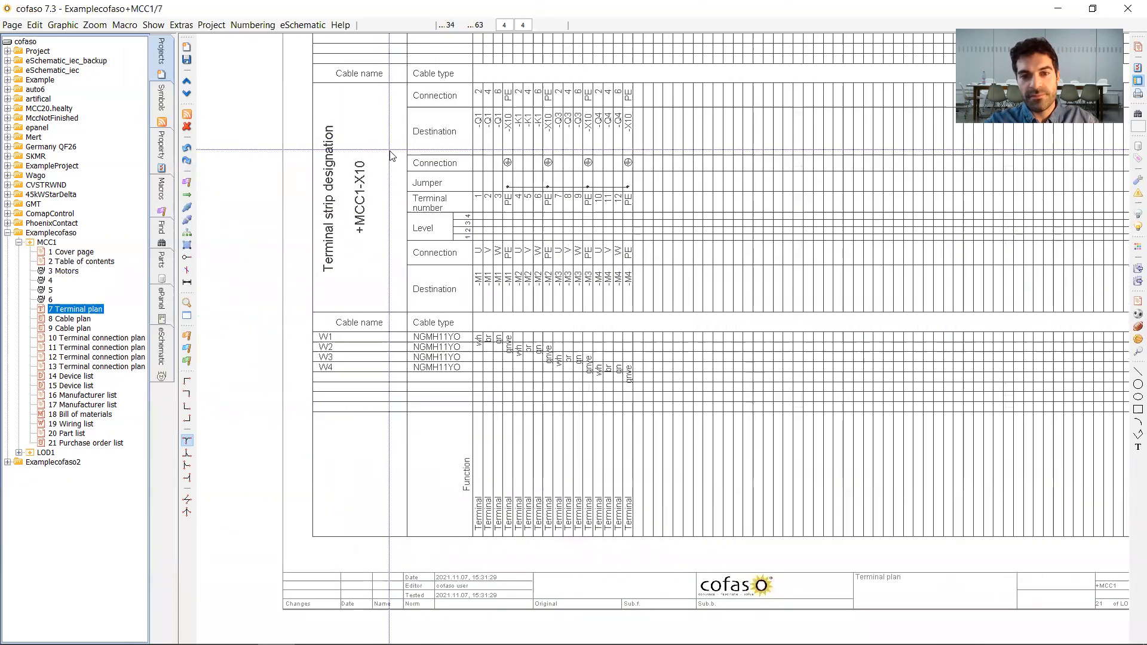
left_click_drag(405, 141, 409, 189)
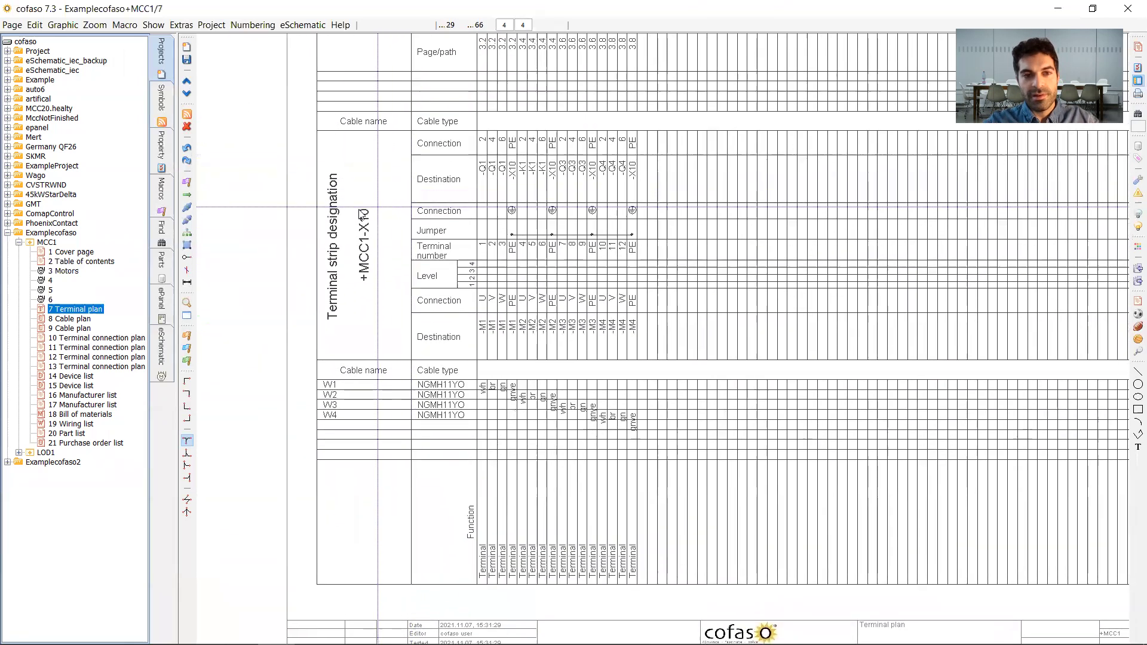
- Examine strip designation X10, the PE jumpers, cable types, core colours and function texts in terminal plan page 7
left_click_drag(333, 184, 392, 319)
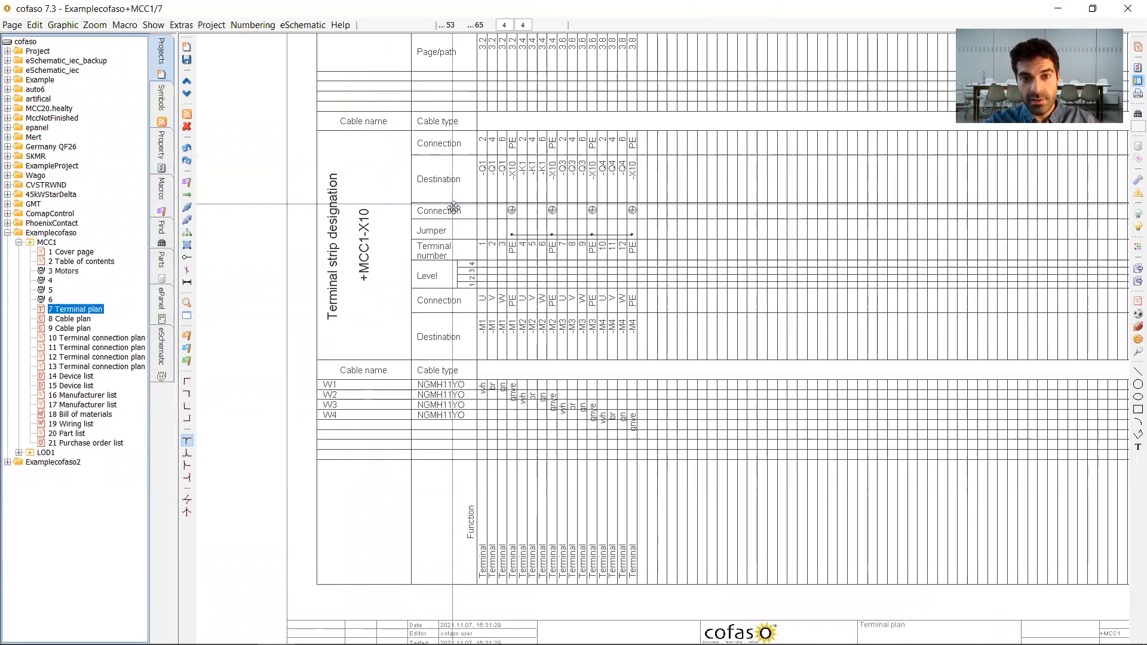
scroll(394, 324, "down", 2)
mouse_move(451, 101)
left_mouse_down()
mouse_move(608, 358)
mouse_move(608, 413)
left_mouse_up()
scroll(511, 242, "up", 4)
mouse_move(436, 242)
left_mouse_down()
mouse_move(567, 308)
mouse_move(727, 338)
left_mouse_up()
scroll(597, 335, "down", 3)
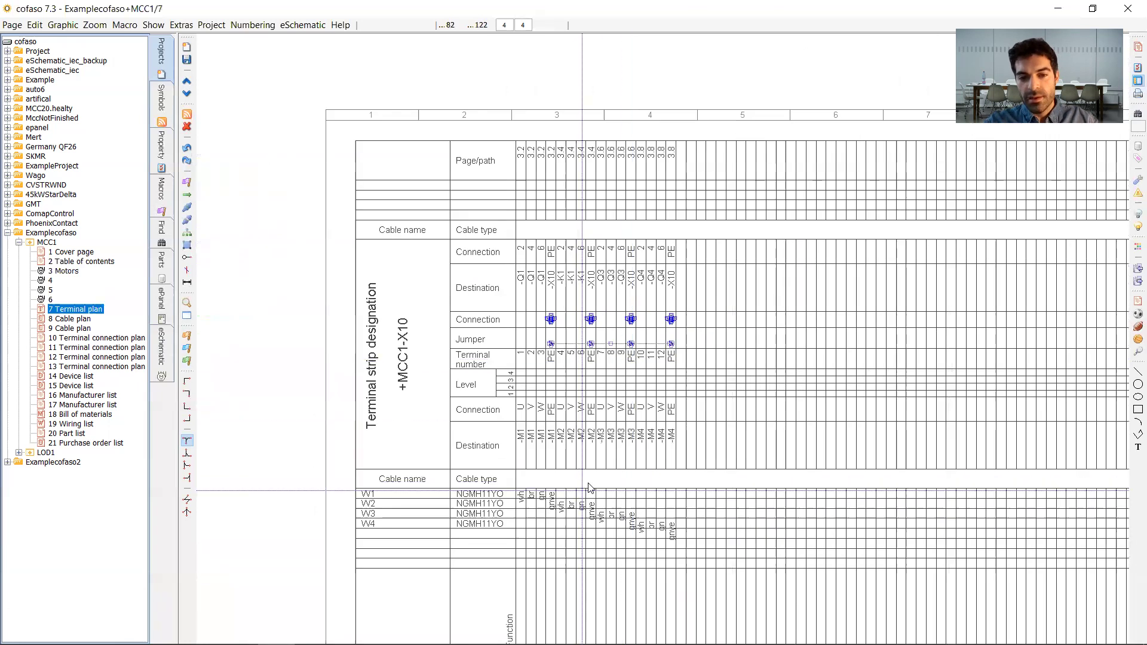
scroll(506, 392, "up", 2)
mouse_move(506, 391)
left_mouse_down()
mouse_move(584, 450)
mouse_move(667, 489)
left_mouse_up()
scroll(667, 490, "up", 2)
scroll(663, 485, "up", 1)
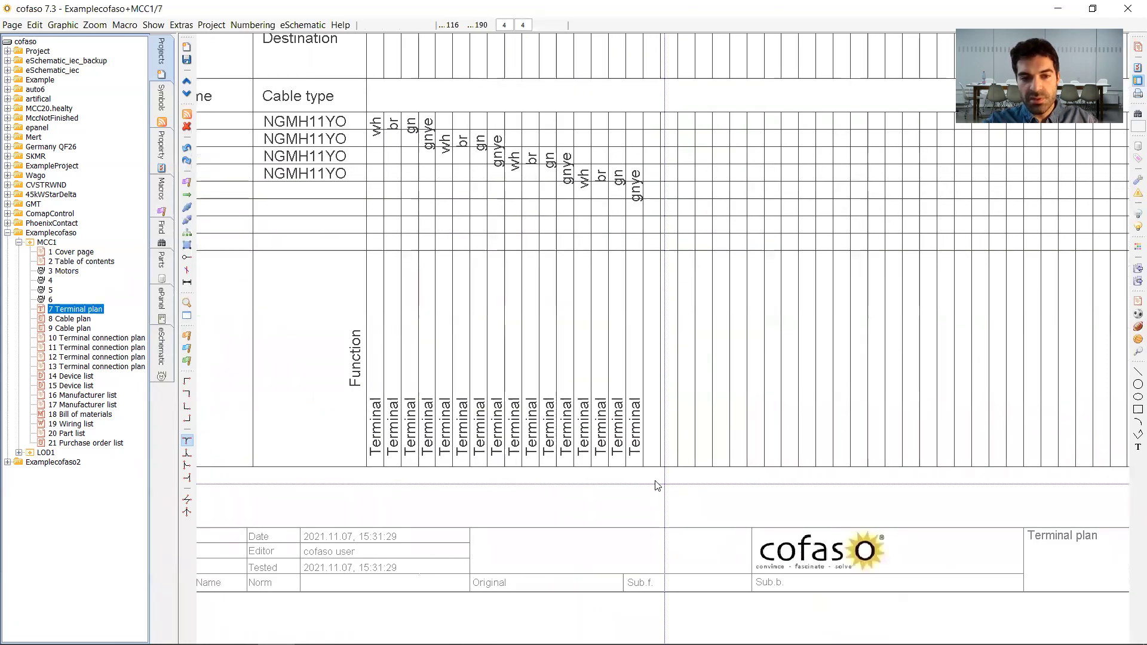
- On the Motors page, set the function text of all terminals above motors M3 and M4 to Examplecofaso
left_click(68, 272)
scroll(591, 352, "down", 2)
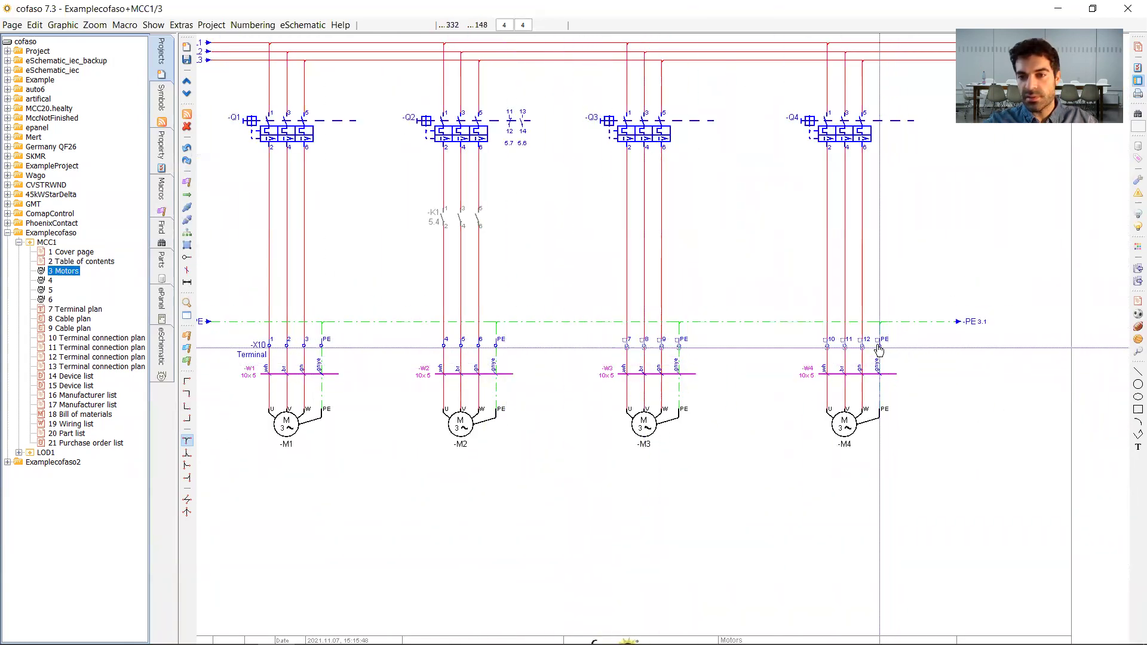
double_click(878, 346)
left_click(596, 236)
left_click(596, 235)
type("xamplecofaso")
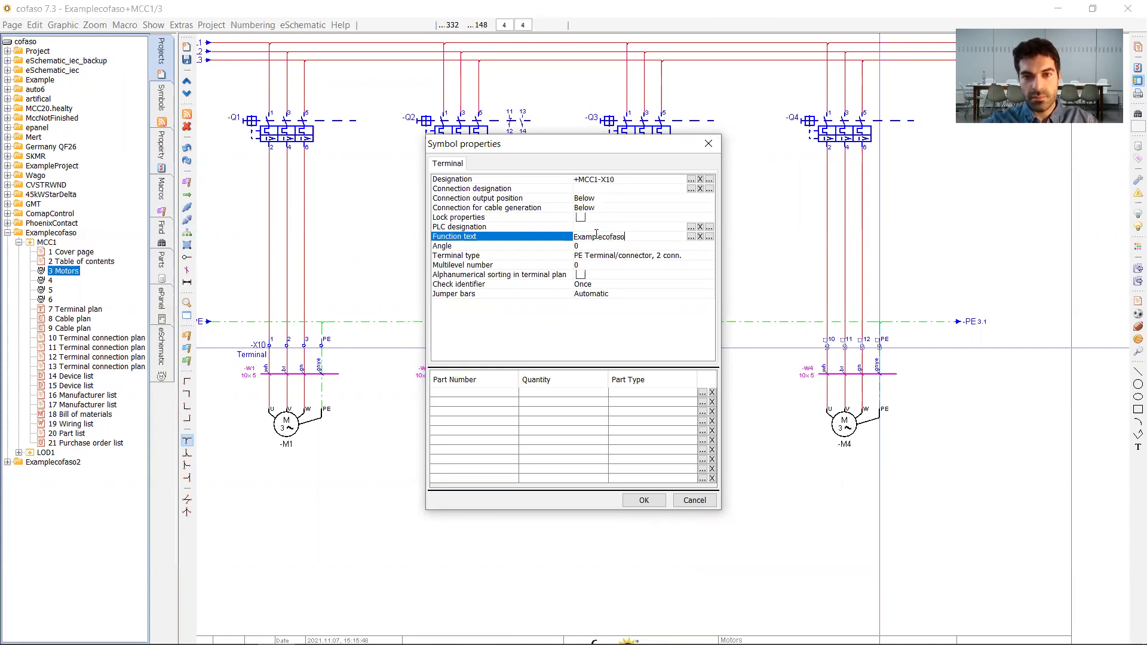
left_click(638, 501)
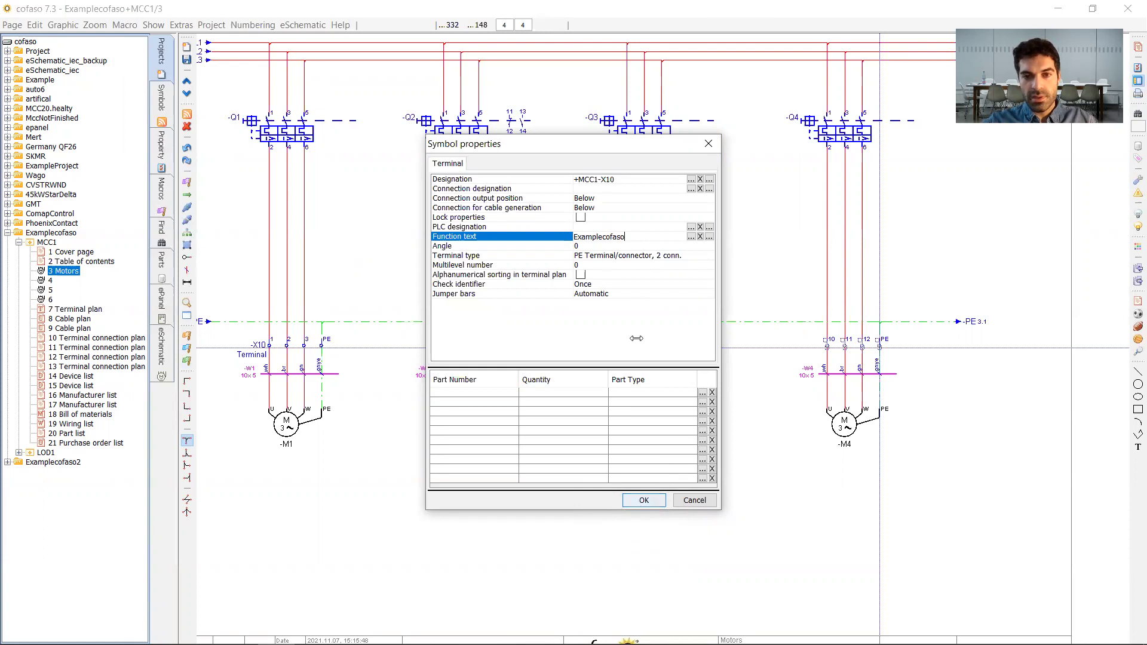
left_click(644, 500)
- Save the modified Motors page and check the terminals' function texts in terminal plan page 7
left_click(59, 311)
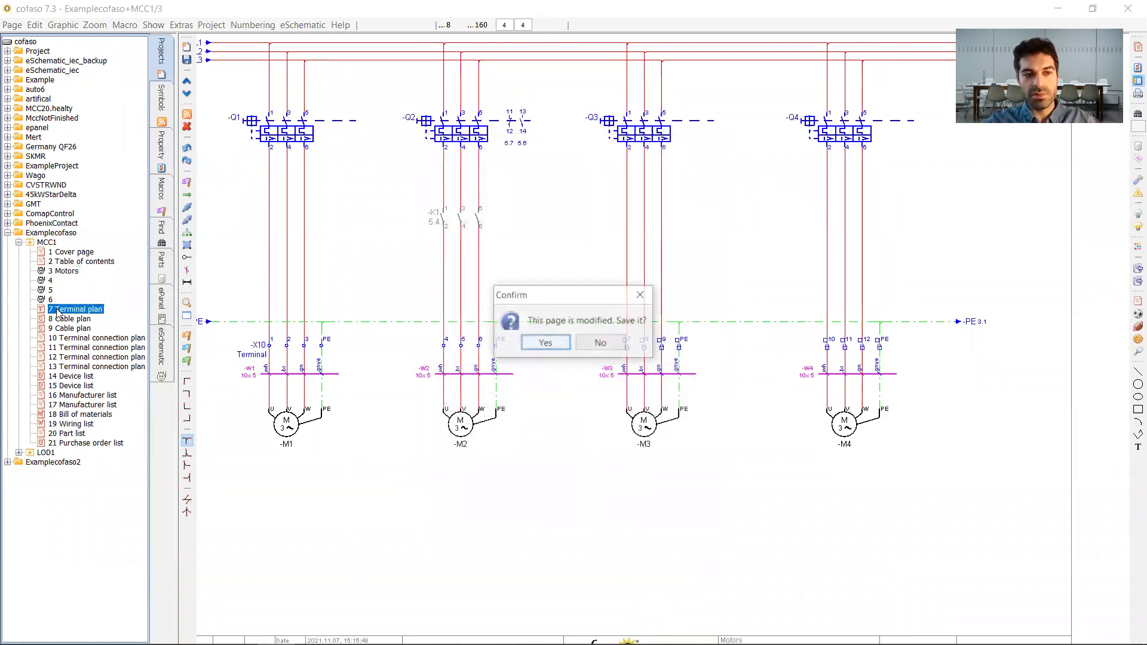
left_click(546, 345)
left_click_drag(498, 317, 715, 479)
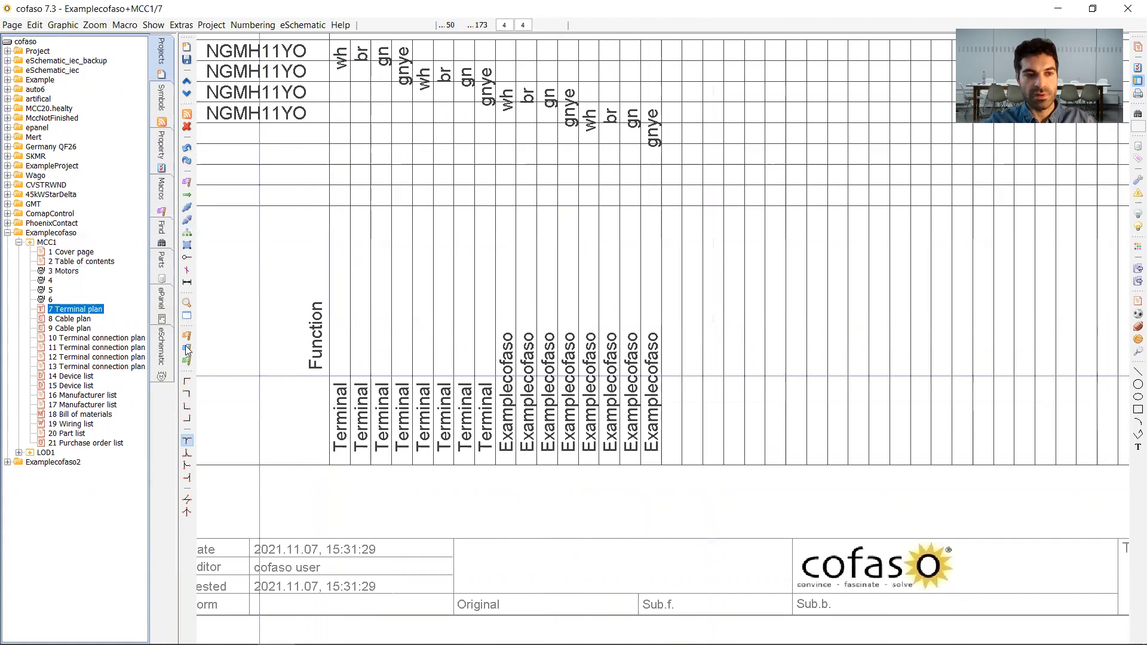
- Open cable plan page 8 and examine the cable types, number of cores, and the used and spare cores of cable W1
left_click(72, 319)
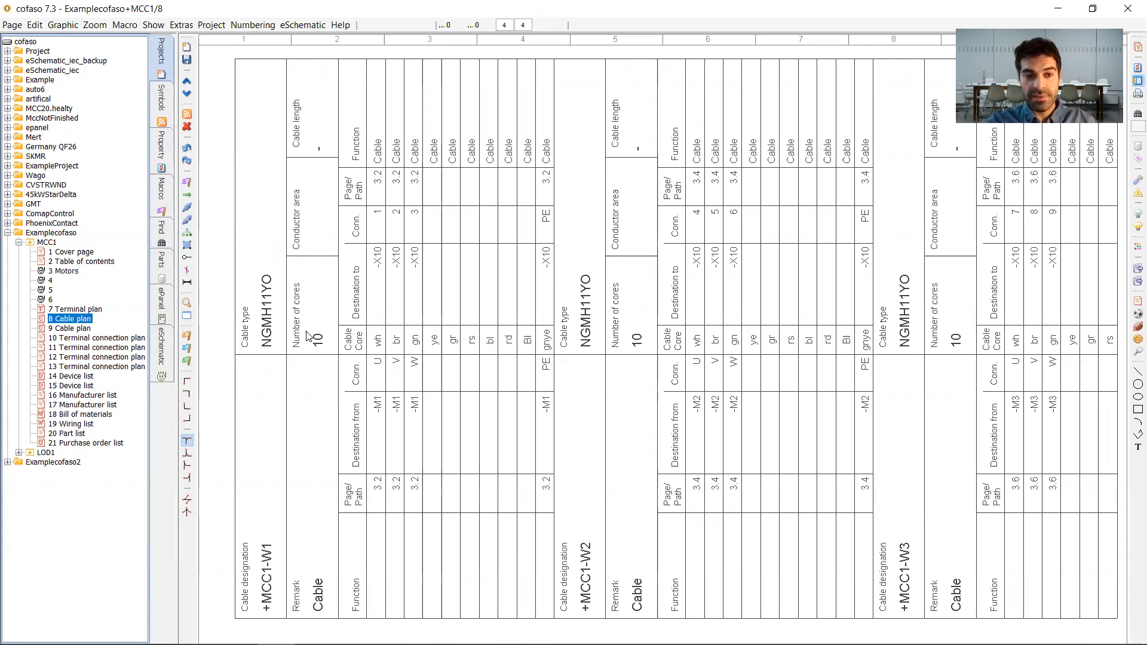
left_click_drag(283, 277, 329, 361)
scroll(328, 361, "up", 2)
left_click_drag(271, 245, 343, 369)
scroll(343, 358, "down", 2)
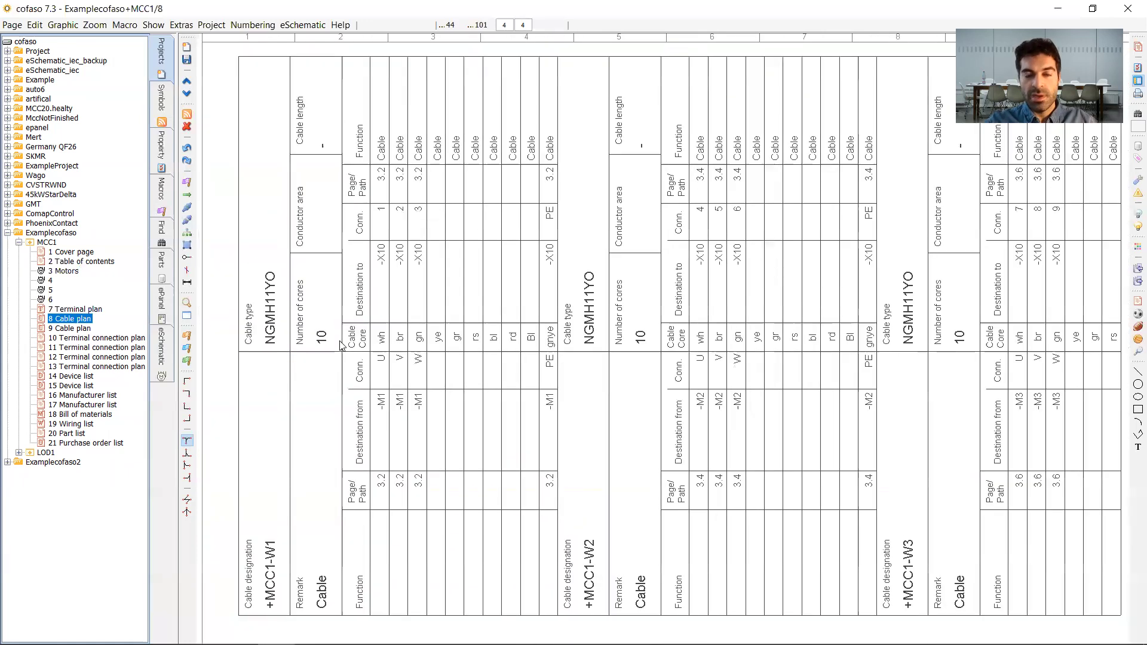
left_click_drag(374, 70, 430, 399)
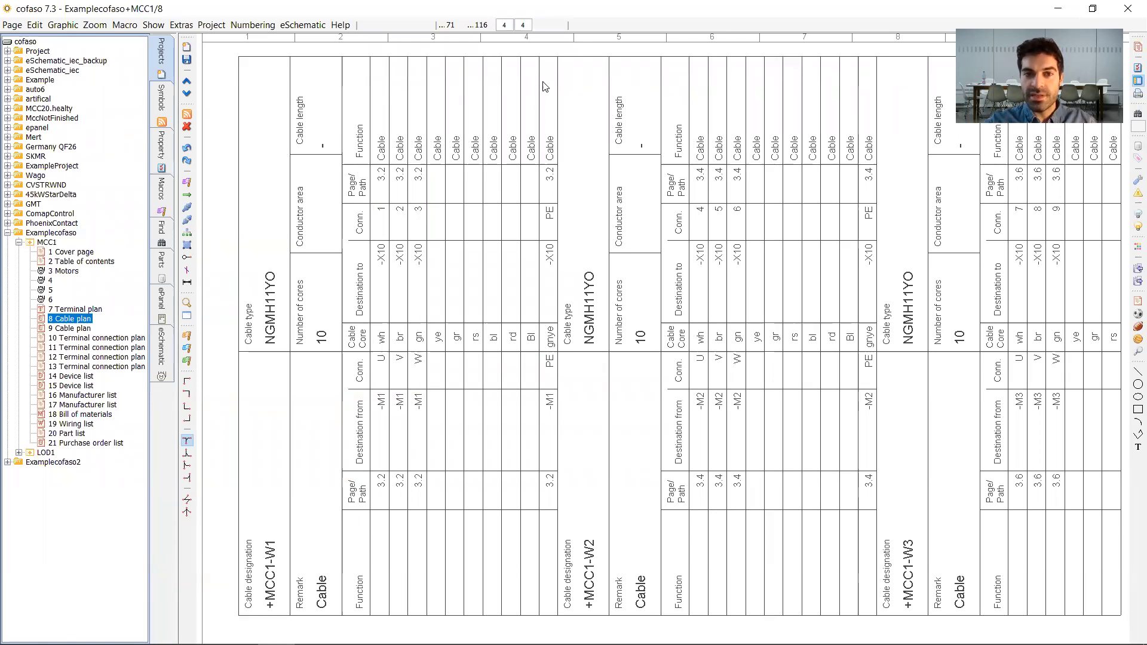
left_click_drag(543, 79, 565, 514)
left_click_drag(421, 76, 458, 462)
left_click_drag(537, 88, 578, 466)
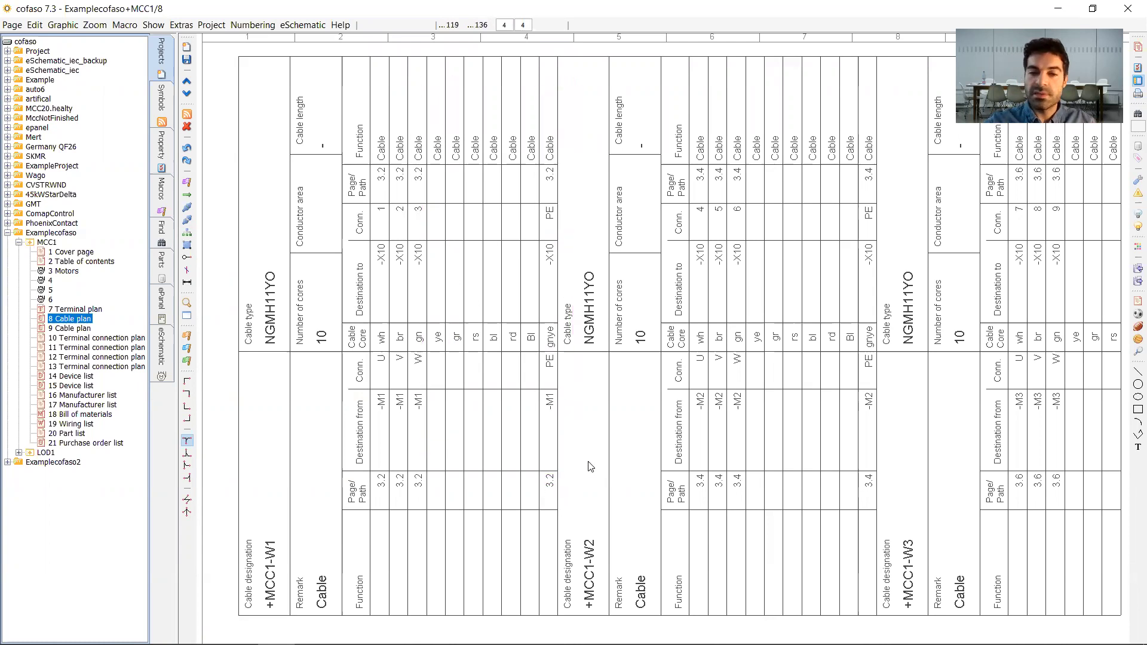
- Open terminal connection plan page 10 and examine the X10 terminals, their device destinations, motor cables, core colours and connected motors
left_click(85, 338)
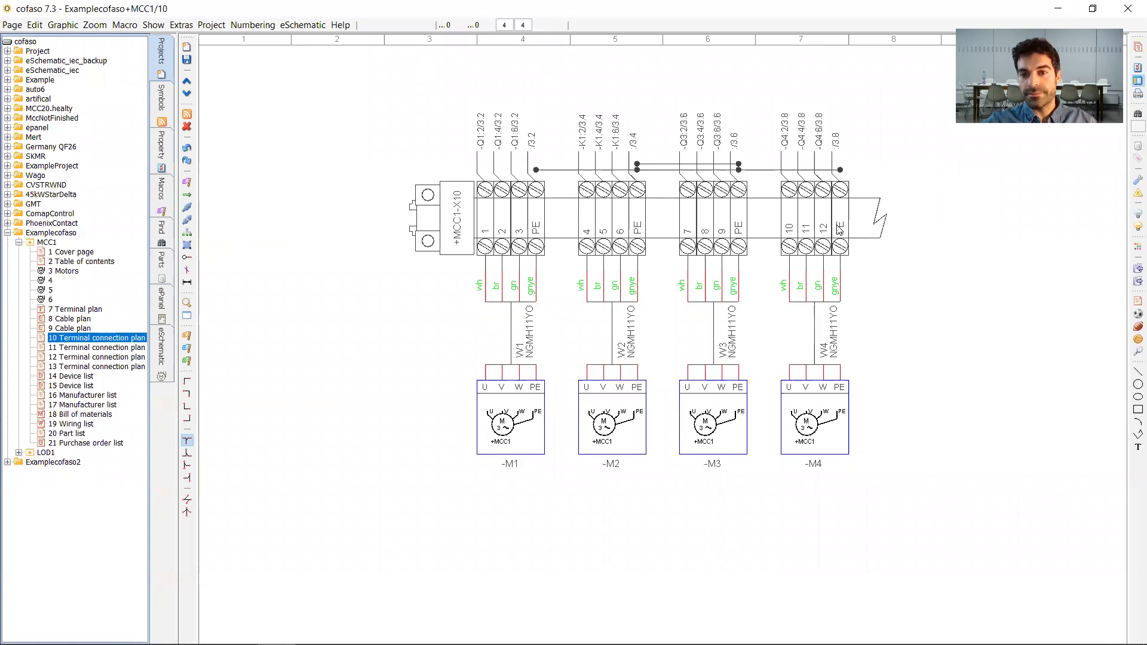
scroll(840, 230, "up", 1)
left_click_drag(277, 161, 974, 277)
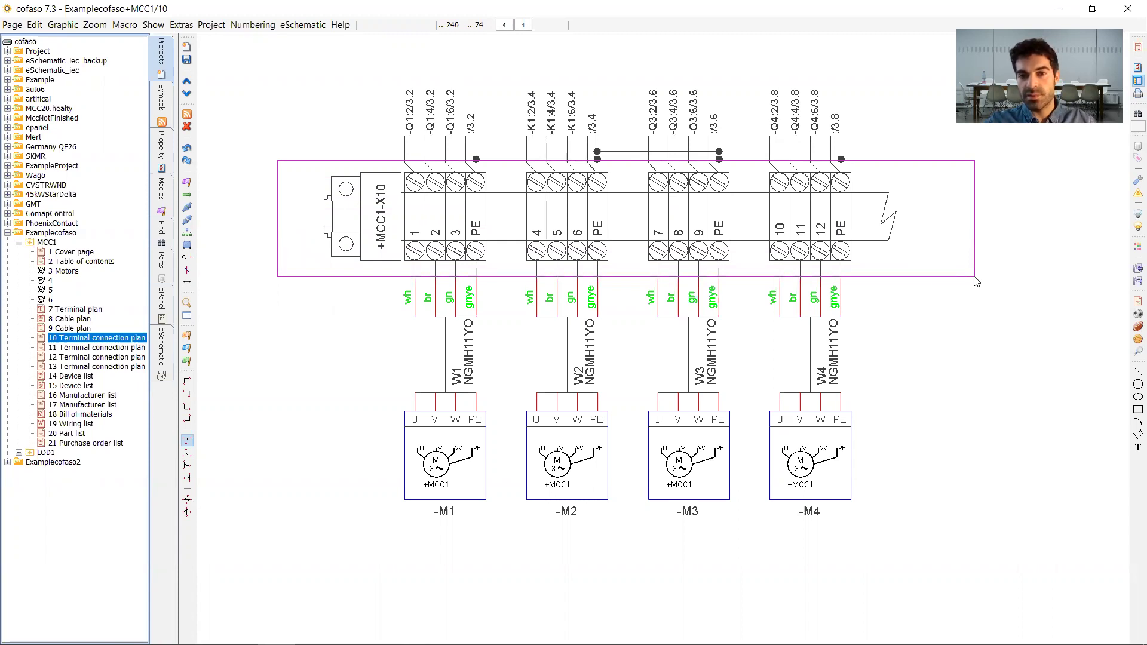
left_click_drag(976, 281, 976, 281)
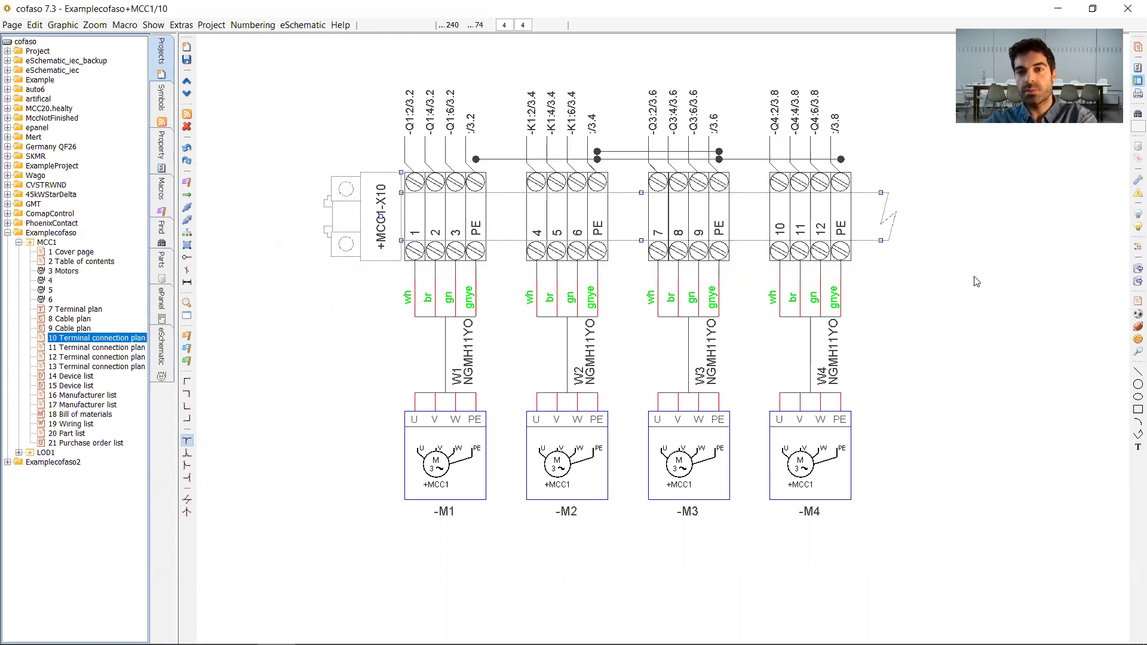
left_click(976, 279)
left_click_drag(356, 59, 897, 166)
left_click(331, 434)
left_click_drag(309, 272, 986, 545)
left_click(340, 345)
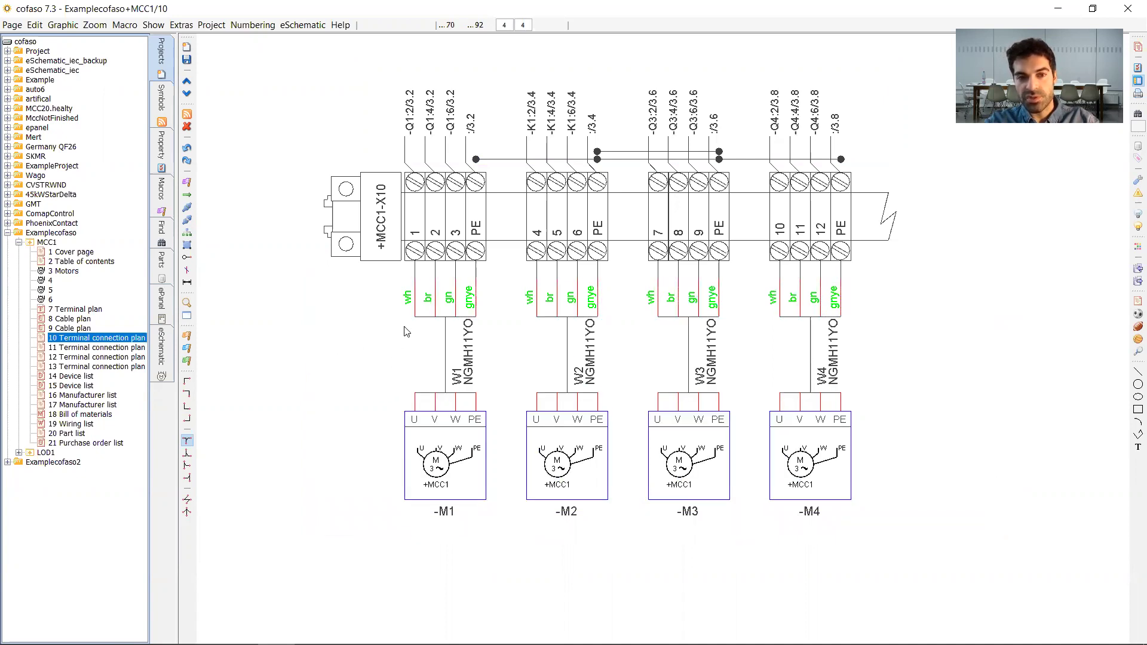
left_click_drag(366, 359, 962, 284)
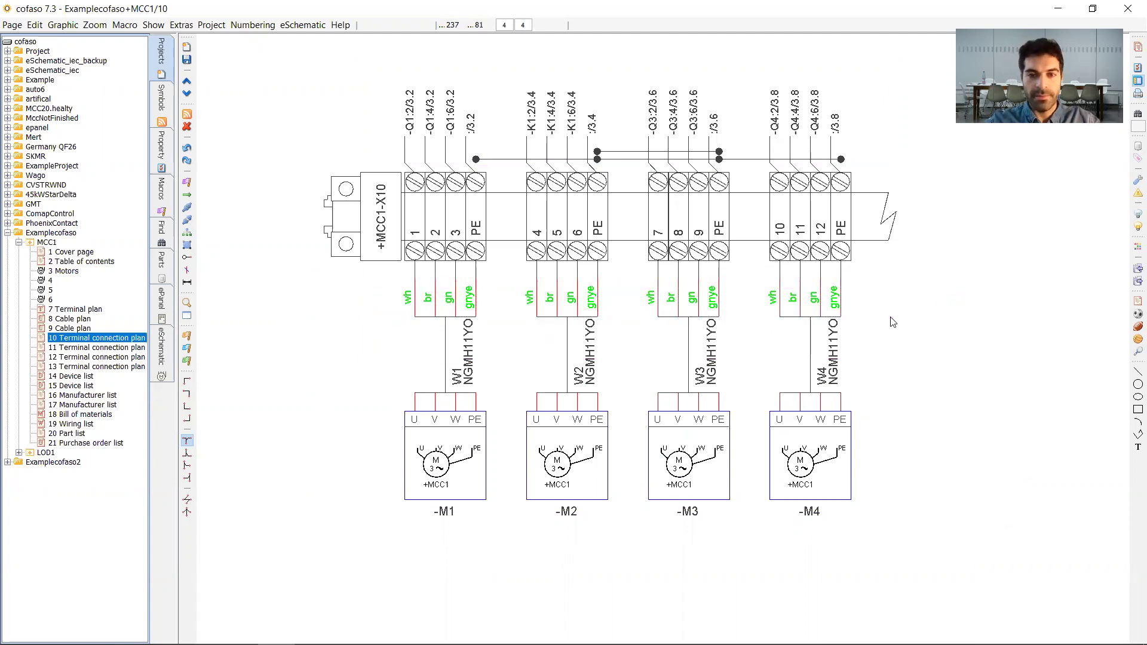
- Compare the motor circuits on the Motors page with terminal connection plan page 10
left_click(63, 271)
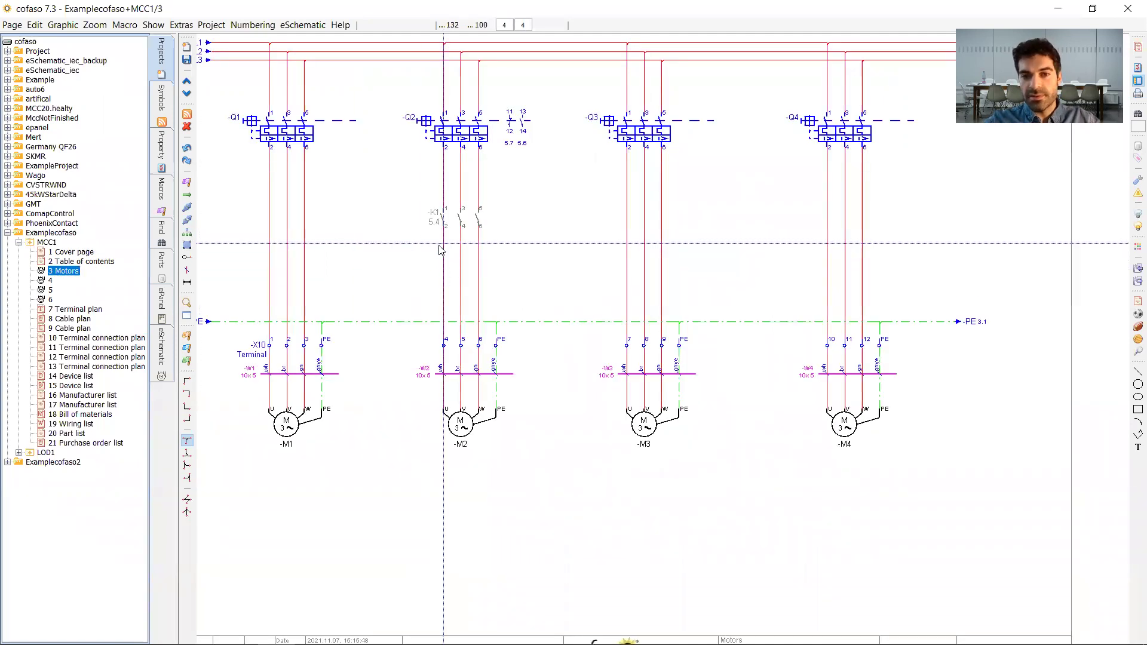
left_click_drag(391, 234, 410, 252)
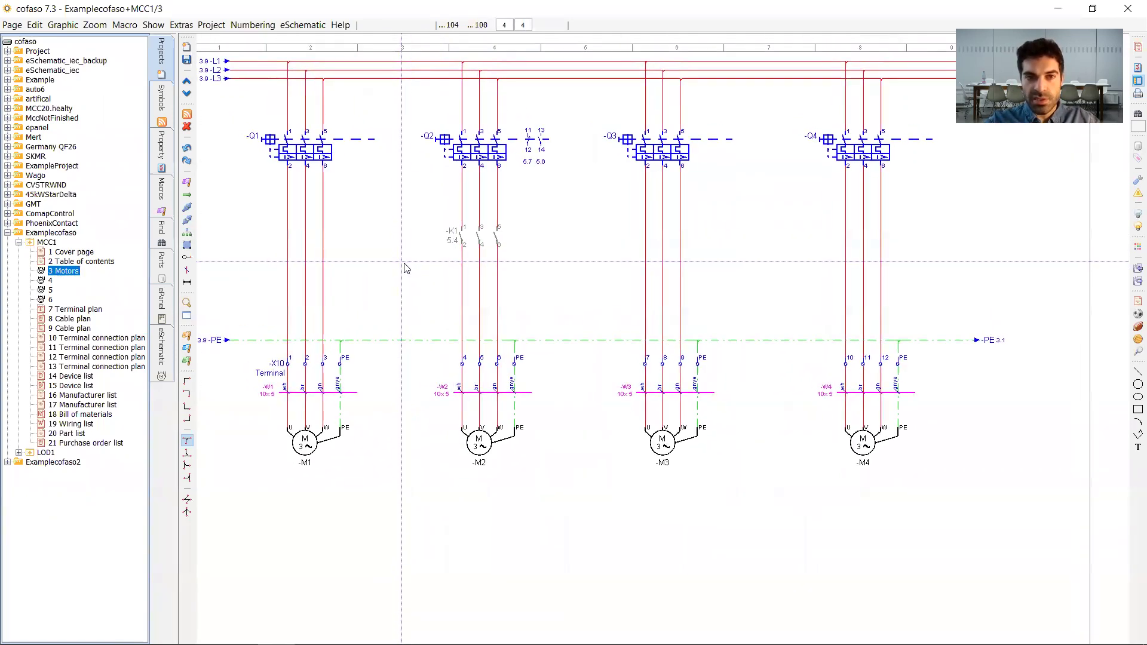
left_click(67, 338)
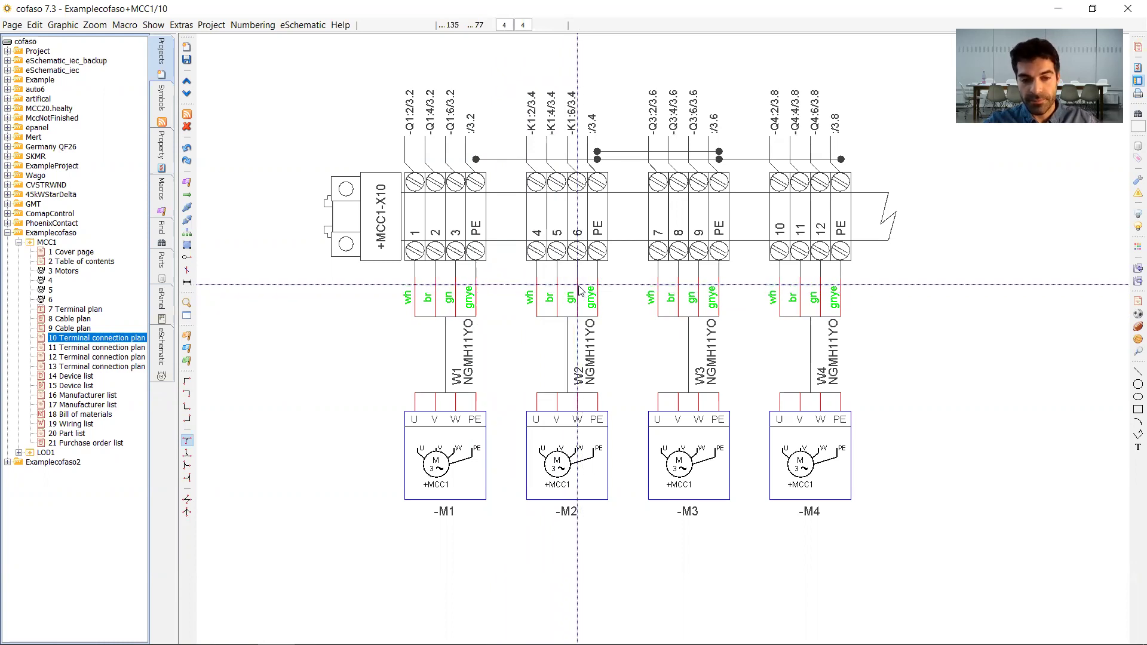
- Open device list page 14 and examine the article designations, device designations, symbols and contact cross-references of Q2
left_click(67, 377)
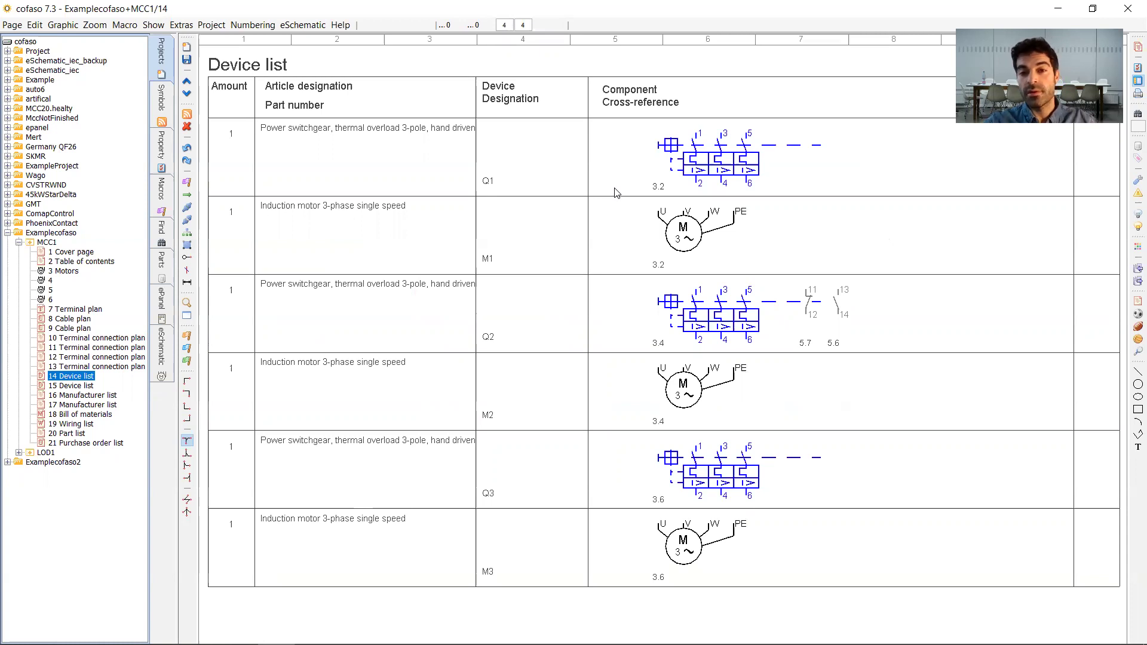
left_click_drag(639, 173, 685, 206)
left_click_drag(471, 239, 510, 277)
left_click_drag(250, 185, 443, 239)
mouse_move(796, 272)
left_mouse_down()
mouse_move(883, 354)
mouse_move(890, 337)
mouse_move(888, 357)
left_mouse_up()
scroll(829, 371, "up", 1)
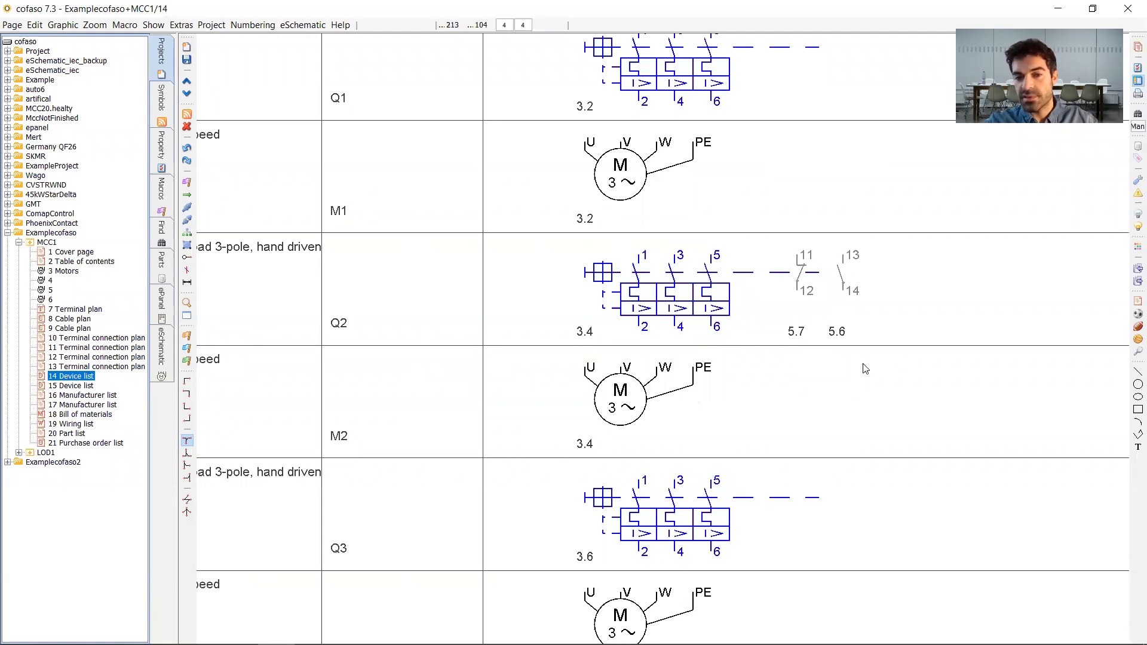
scroll(647, 465, "down", 3)
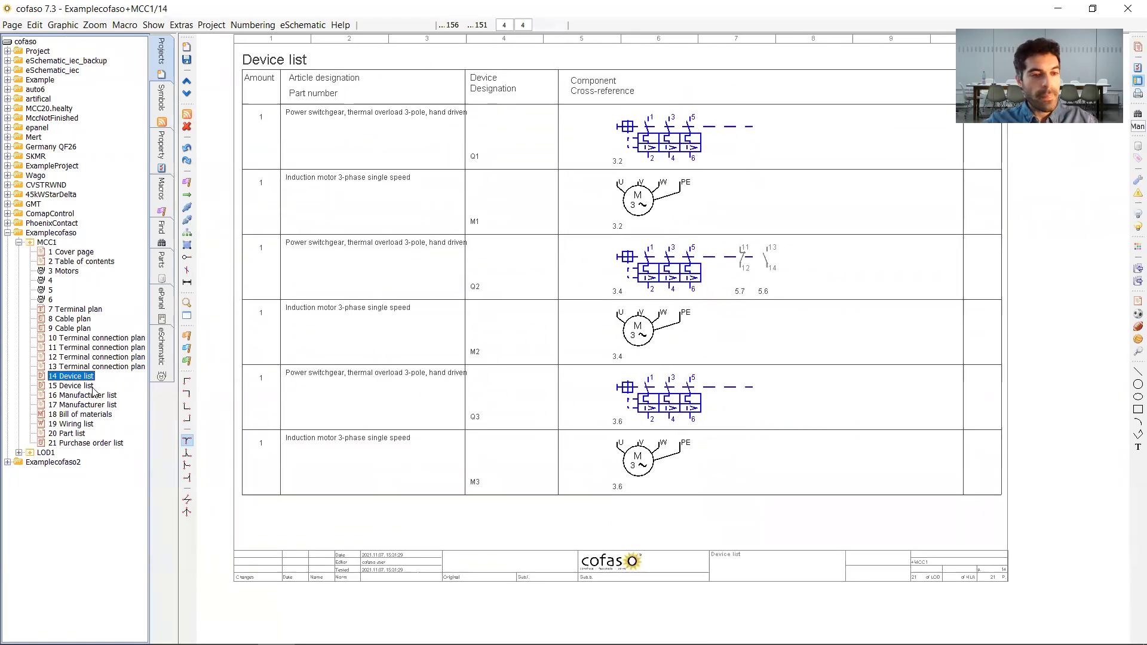
- Open device list page 15 and examine the contacts, cross-references, amount and part number of contactor K1
left_click(91, 387)
left_click_drag(624, 276, 938, 332)
scroll(786, 363, "up", 2)
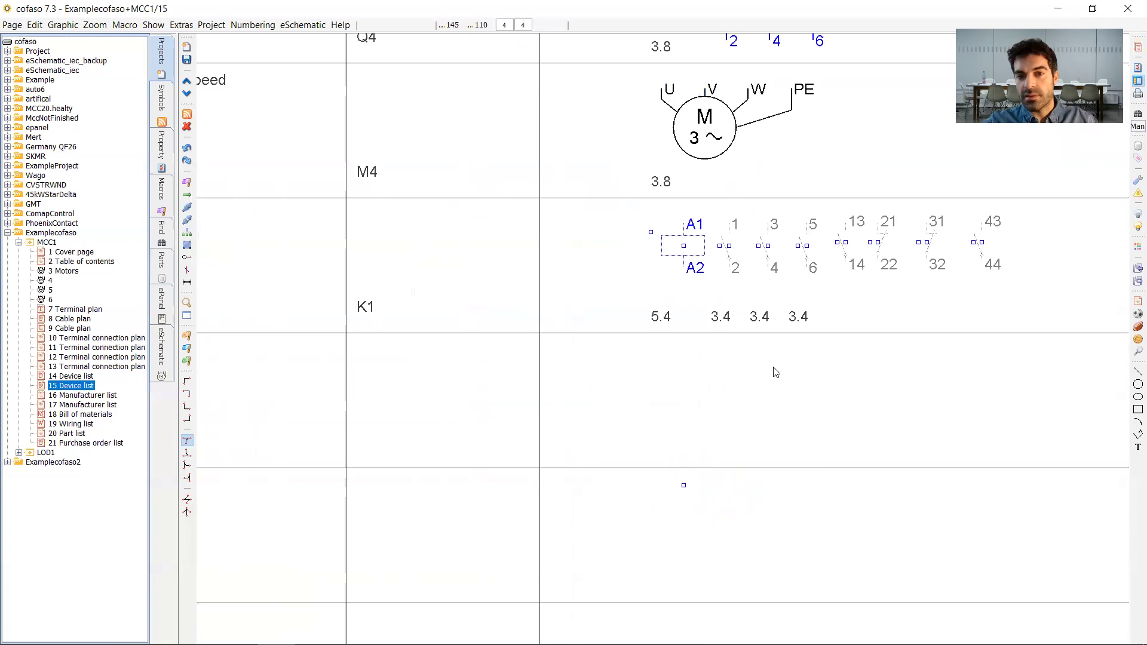
left_click_drag(770, 334, 694, 356)
scroll(399, 386, "down", 2)
scroll(627, 325, "up", 2)
scroll(584, 315, "up", 2)
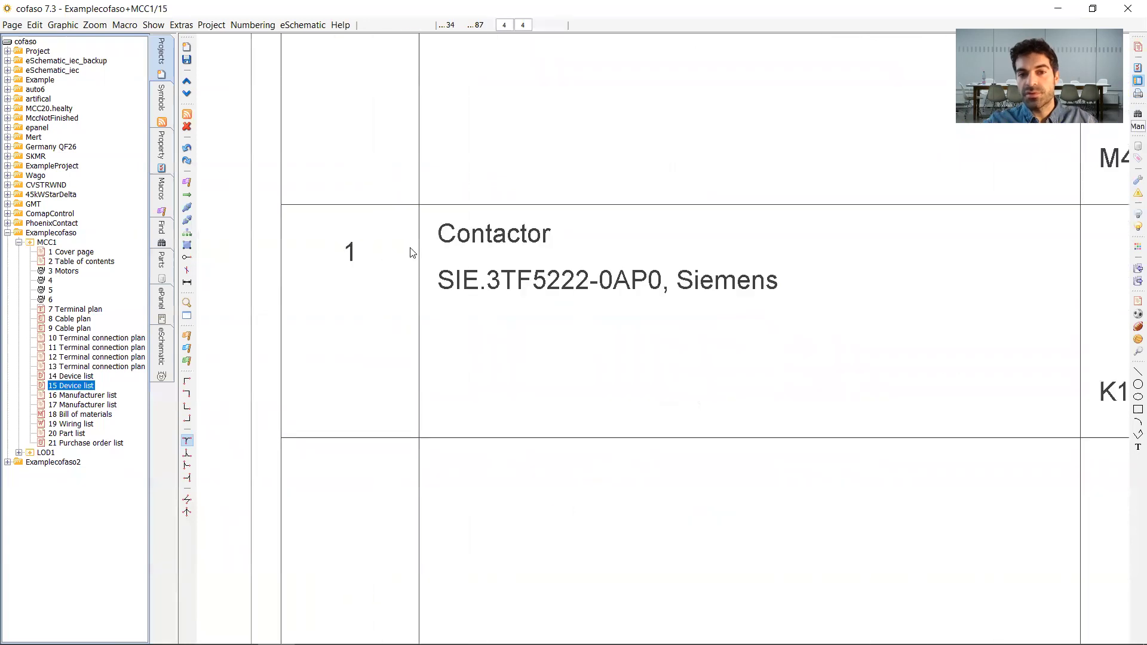
left_click_drag(416, 249, 370, 256)
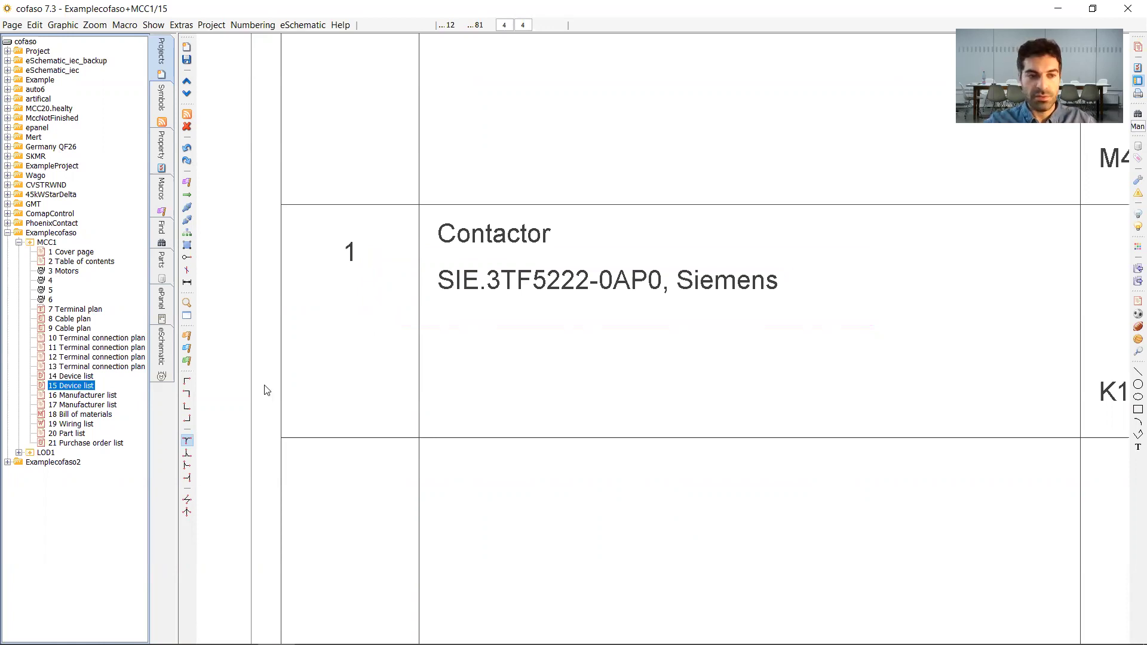
- Review manufacturer list pages 16 and 17, checking the manufacturer, part number and amount on each
left_click(108, 397)
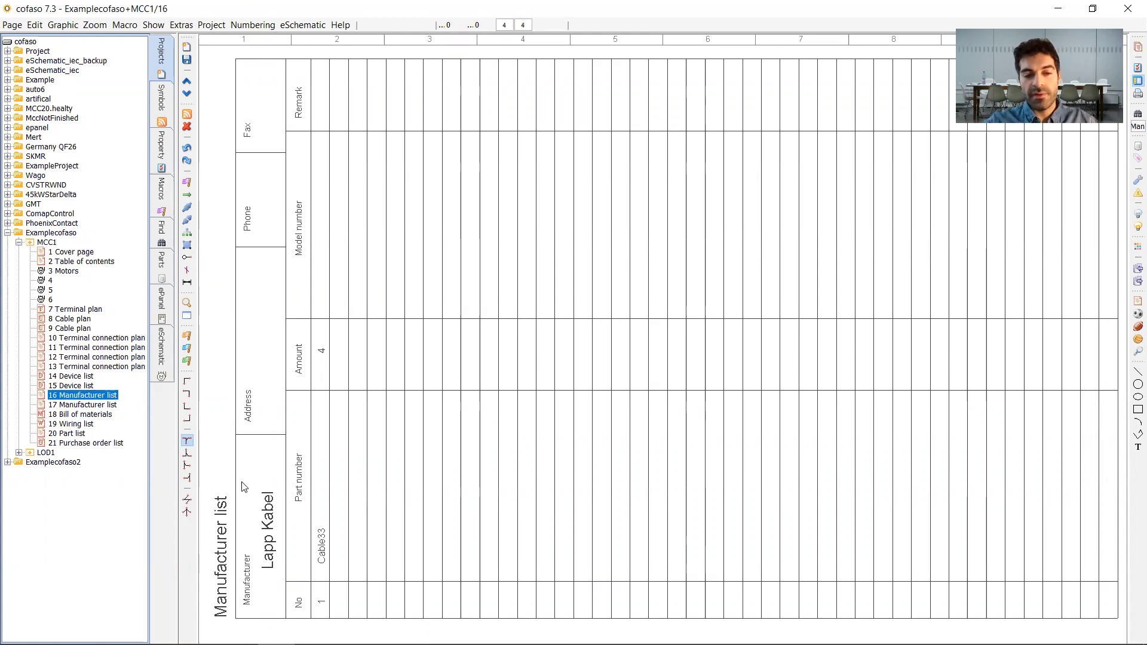
left_click_drag(231, 454, 419, 579)
left_click(89, 405)
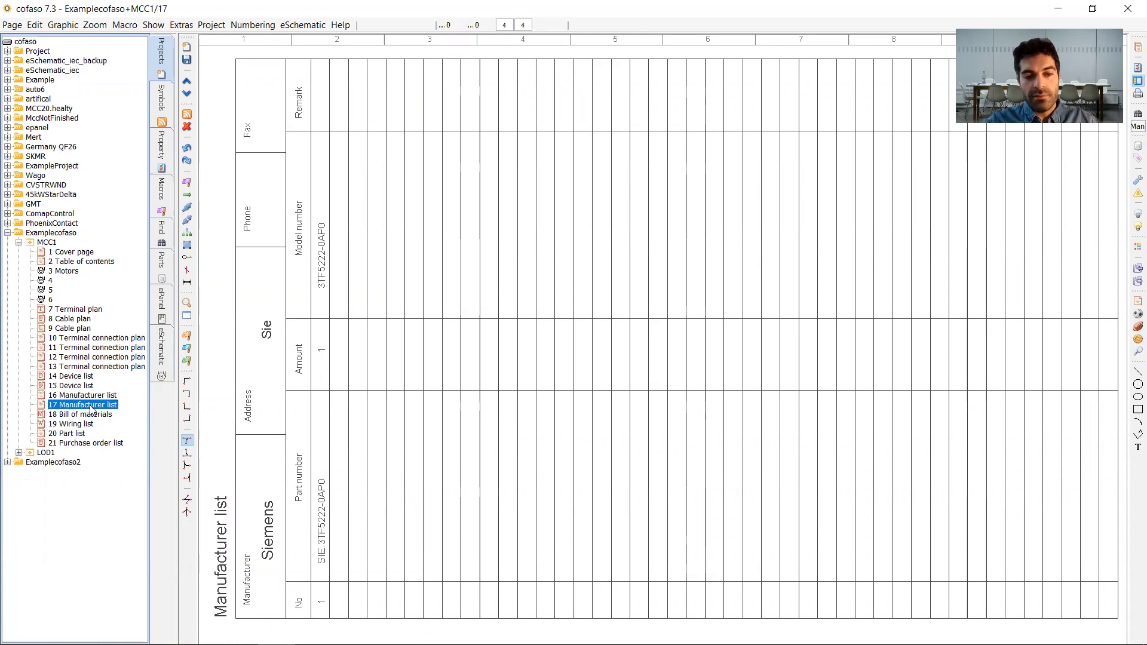
left_click_drag(229, 440, 544, 574)
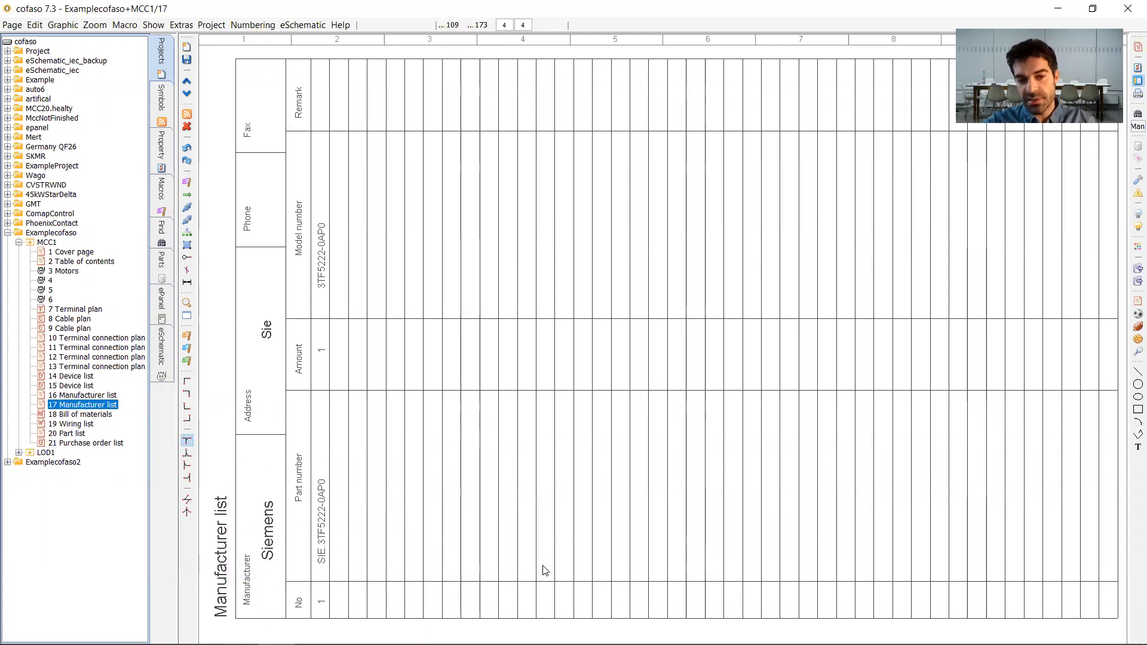
left_click(87, 396)
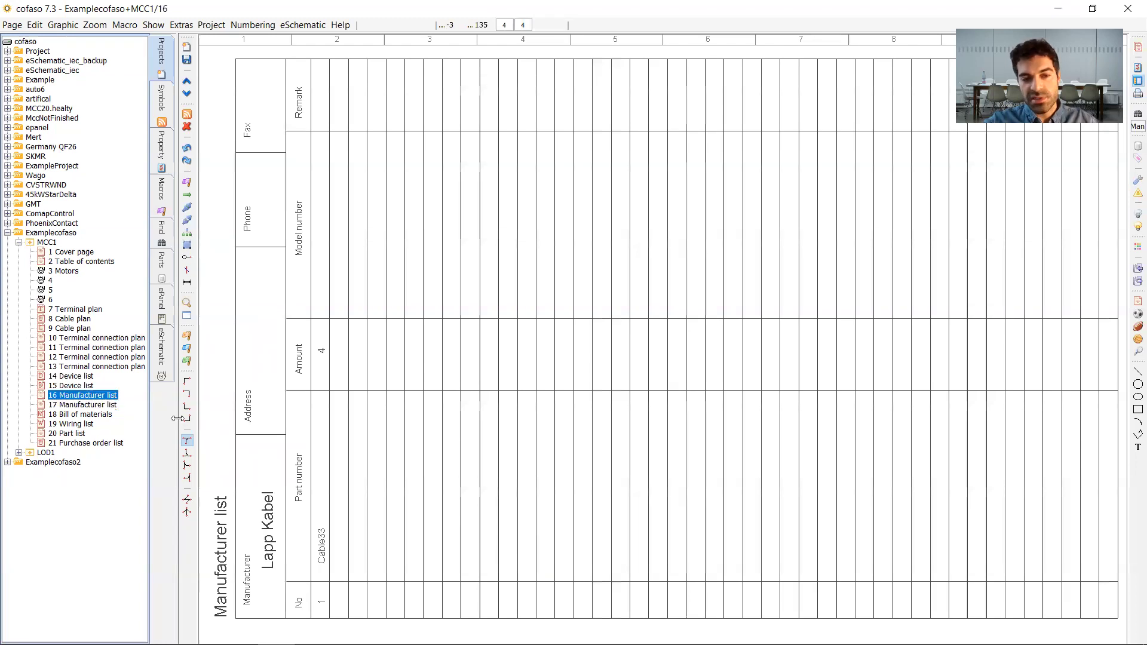
left_click_drag(220, 425, 598, 583)
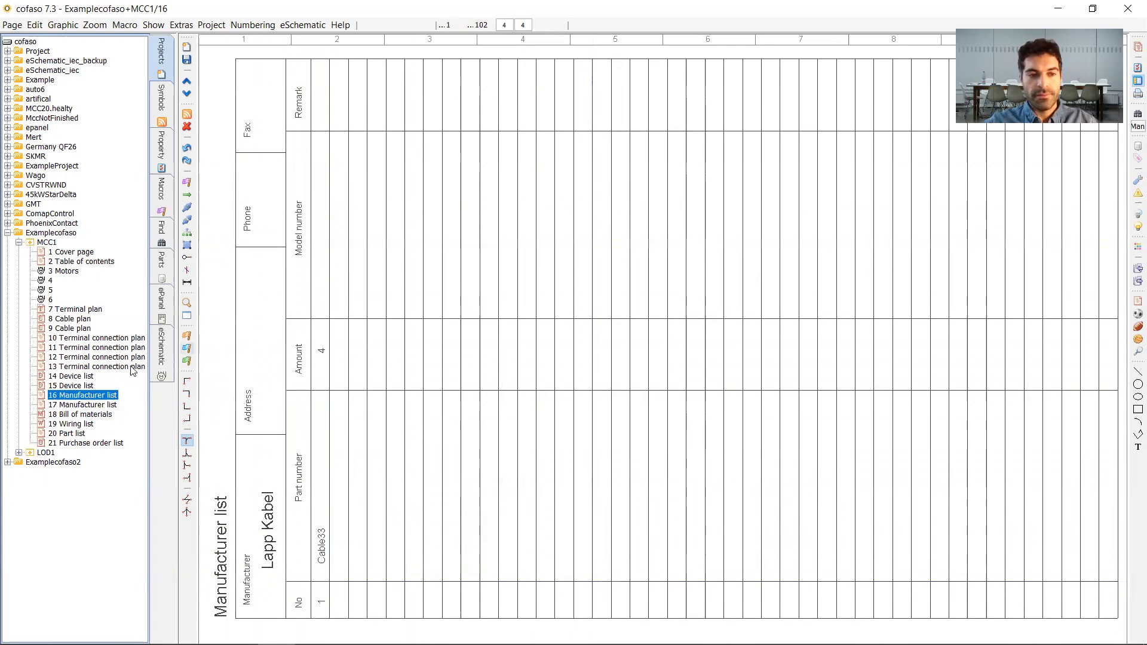
- Open bill of materials page 18 and examine the item designations, quantities, designations, type numbers and suppliers
left_click(69, 414)
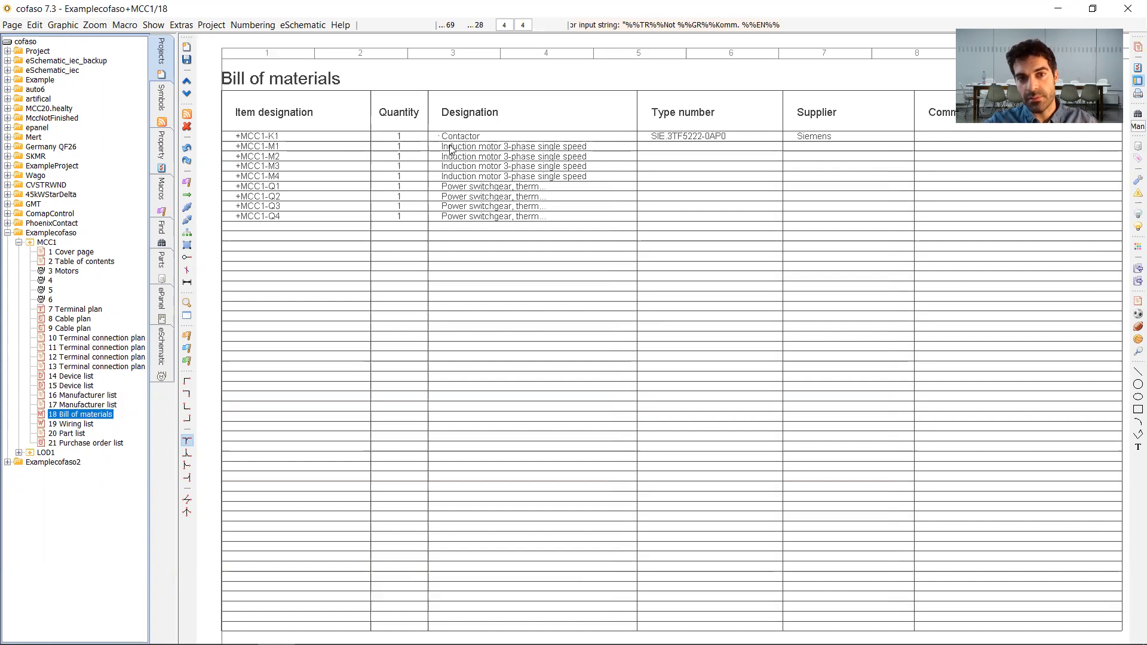
scroll(374, 133, "up", 2)
left_click_drag(438, 215, 459, 299)
left_click_drag(323, 295, 524, 314)
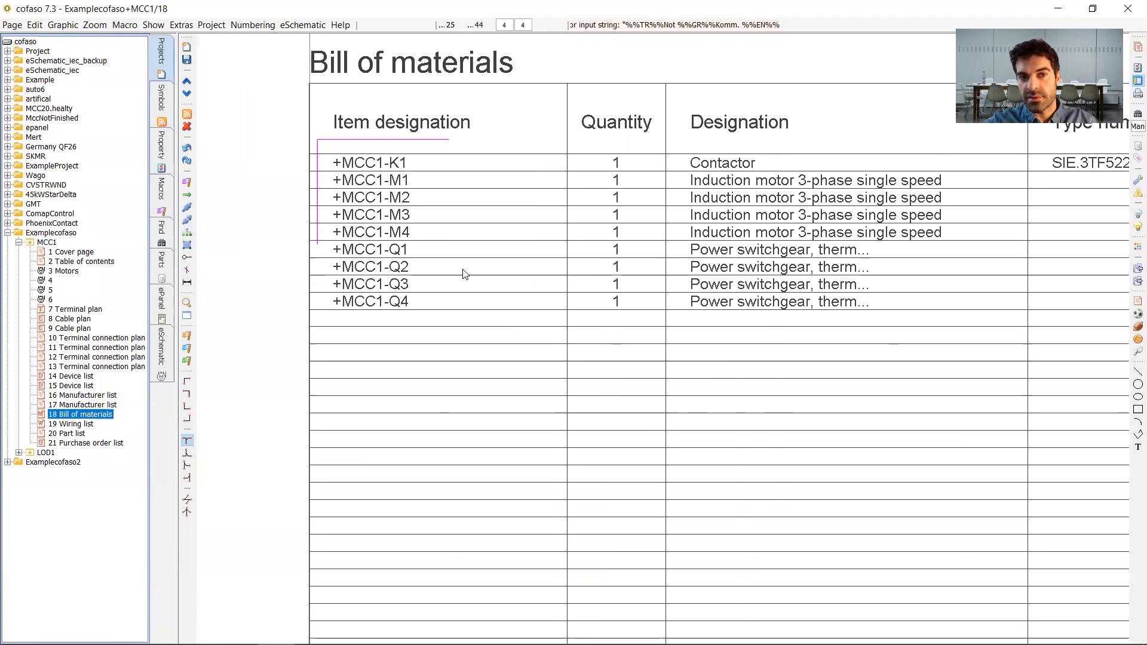
left_click_drag(896, 305, 338, 322)
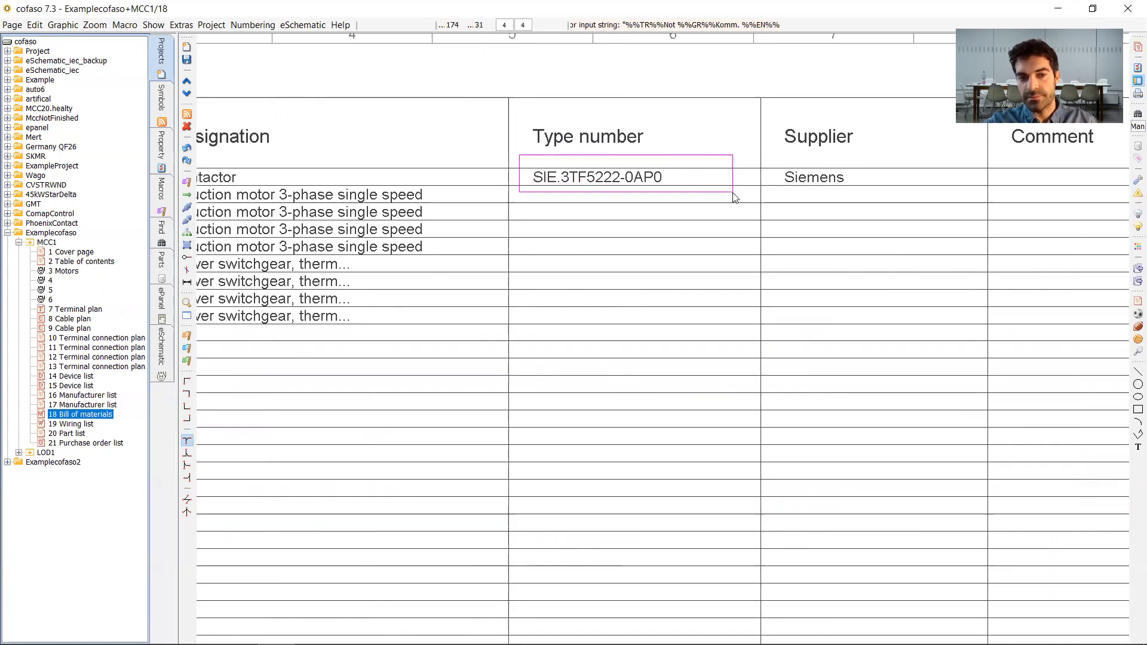
- Open wiring list page 19 and part list page 20, and recheck the item designations and quantities in bill of materials page 18
left_click(72, 426)
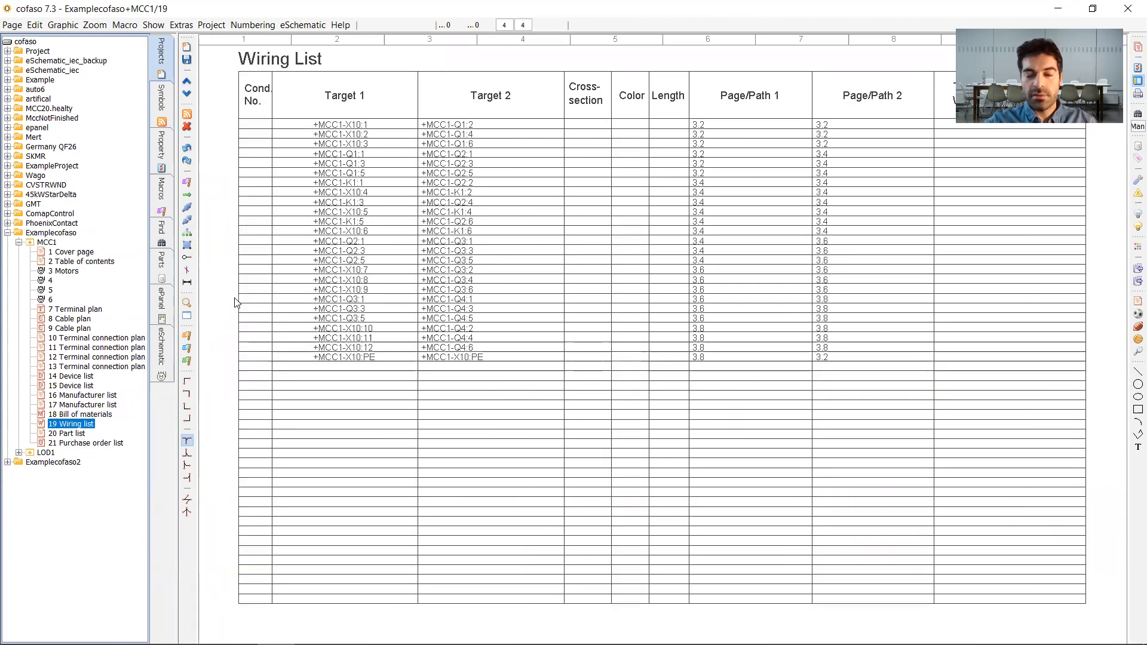
left_click(55, 435)
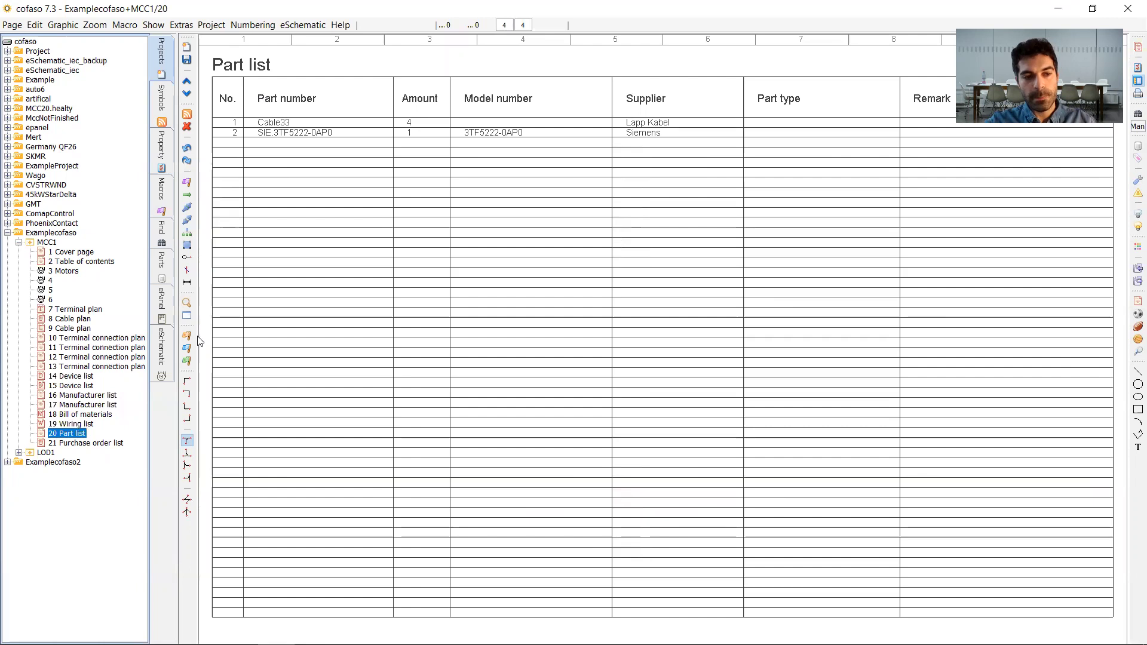
left_click(86, 414)
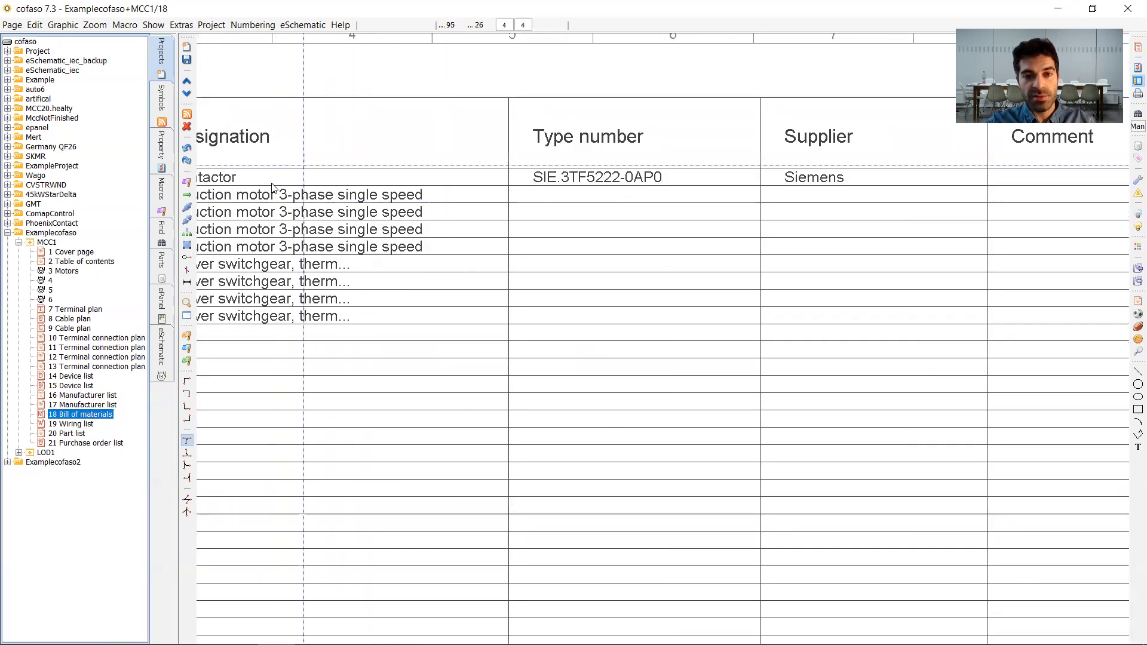
scroll(550, 231, "up", 2)
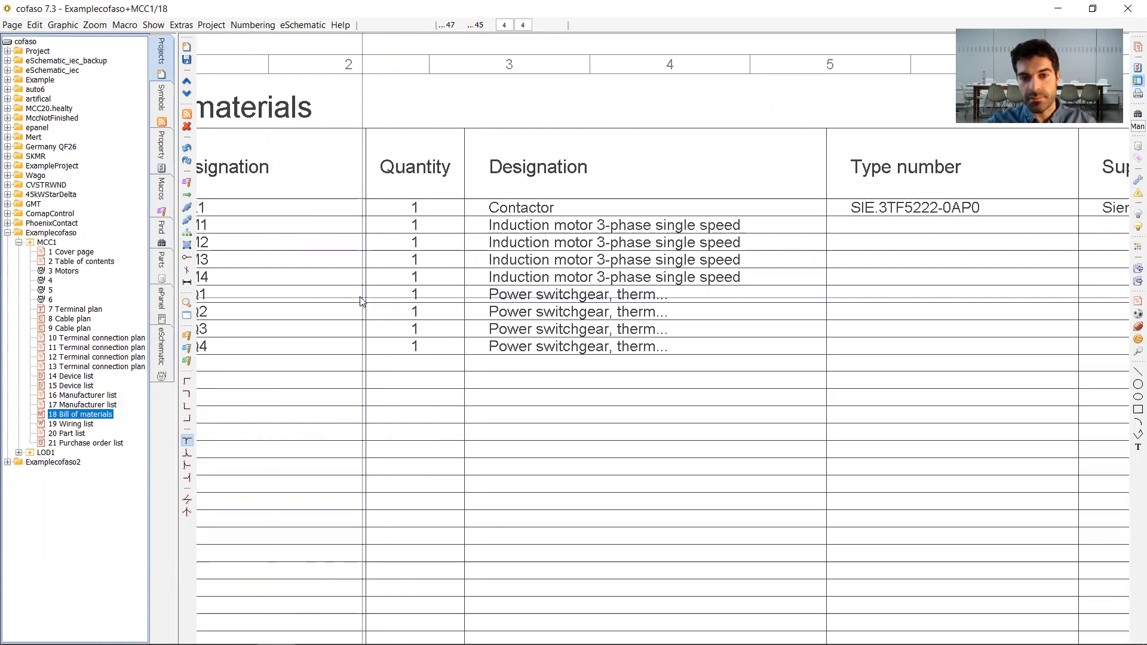
left_click_drag(357, 295, 405, 297)
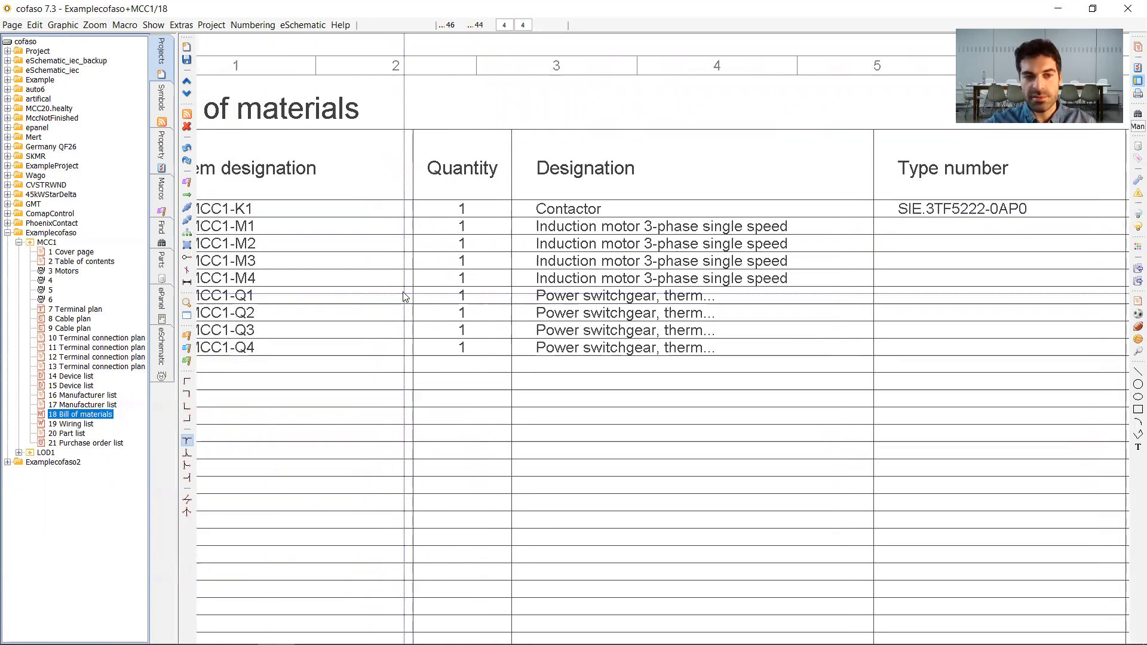
- Open part list page 20 and examine the part numbers, amounts, model numbers and suppliers
left_click(69, 433)
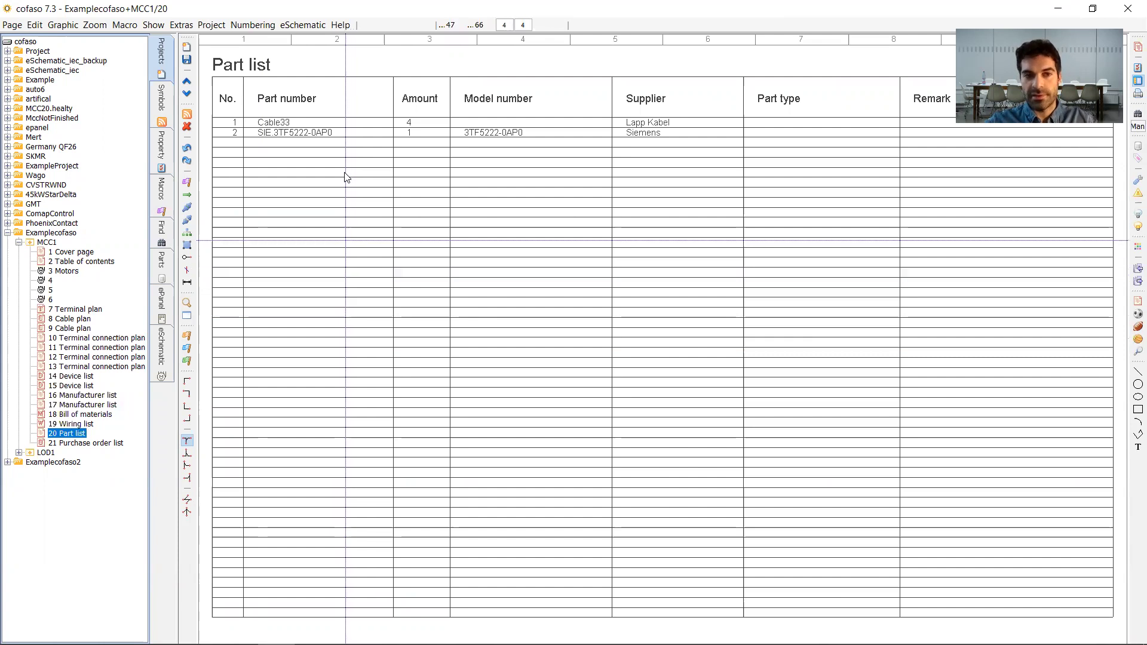
scroll(405, 109, "up", 5)
left_click_drag(394, 195, 619, 221)
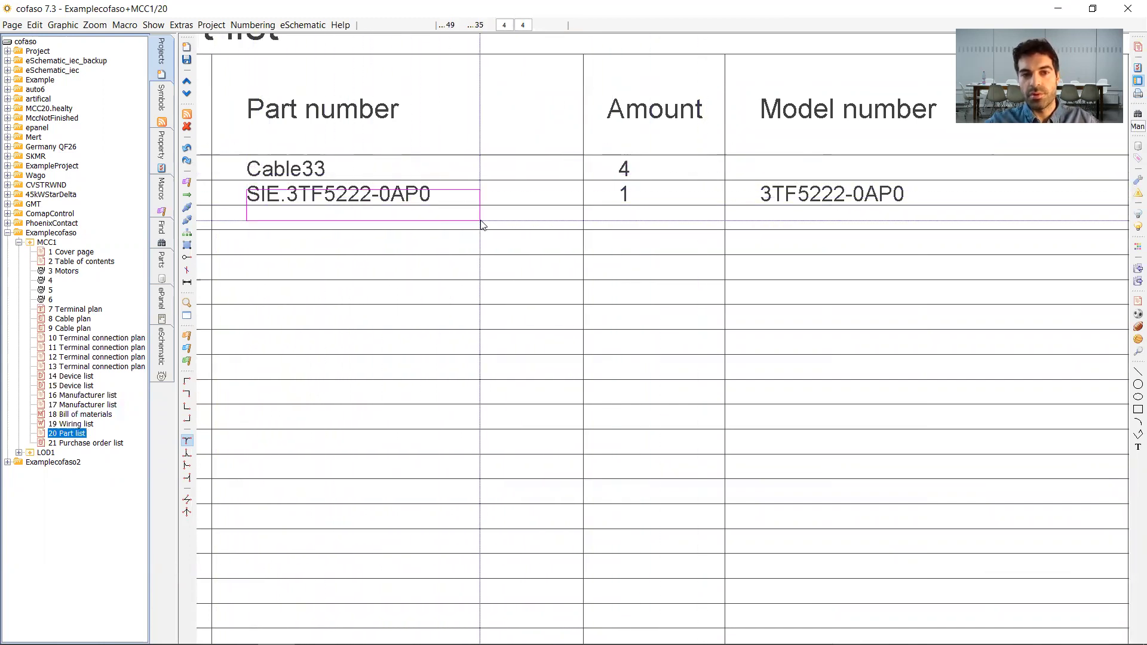
left_click_drag(765, 277, 382, 279)
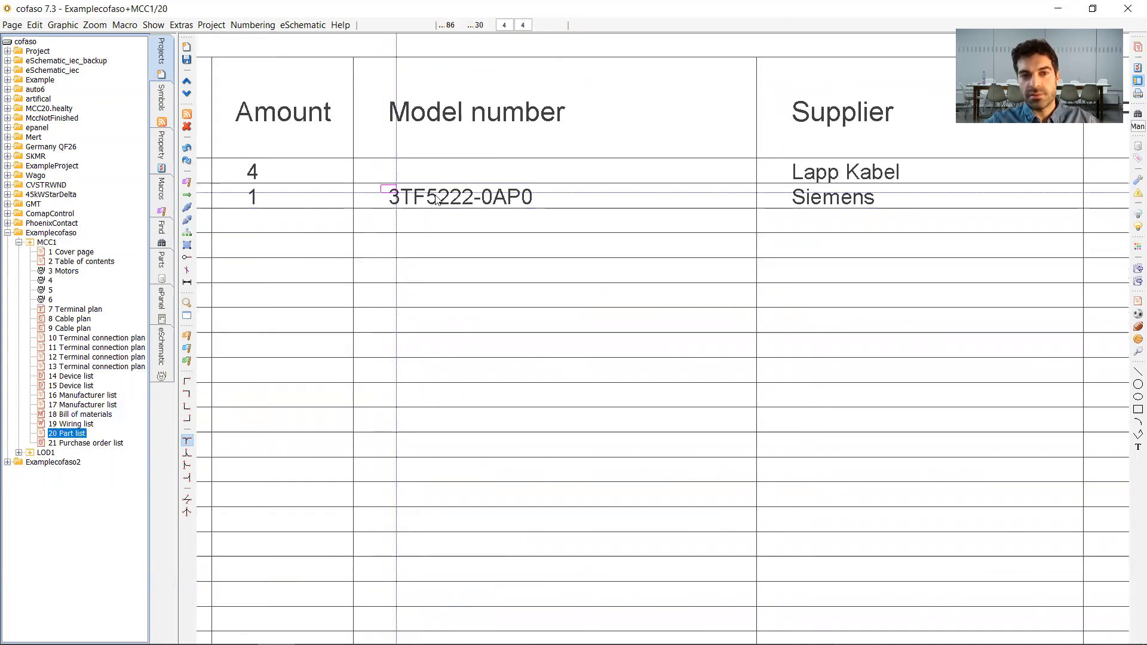
left_click_drag(867, 244, 590, 281)
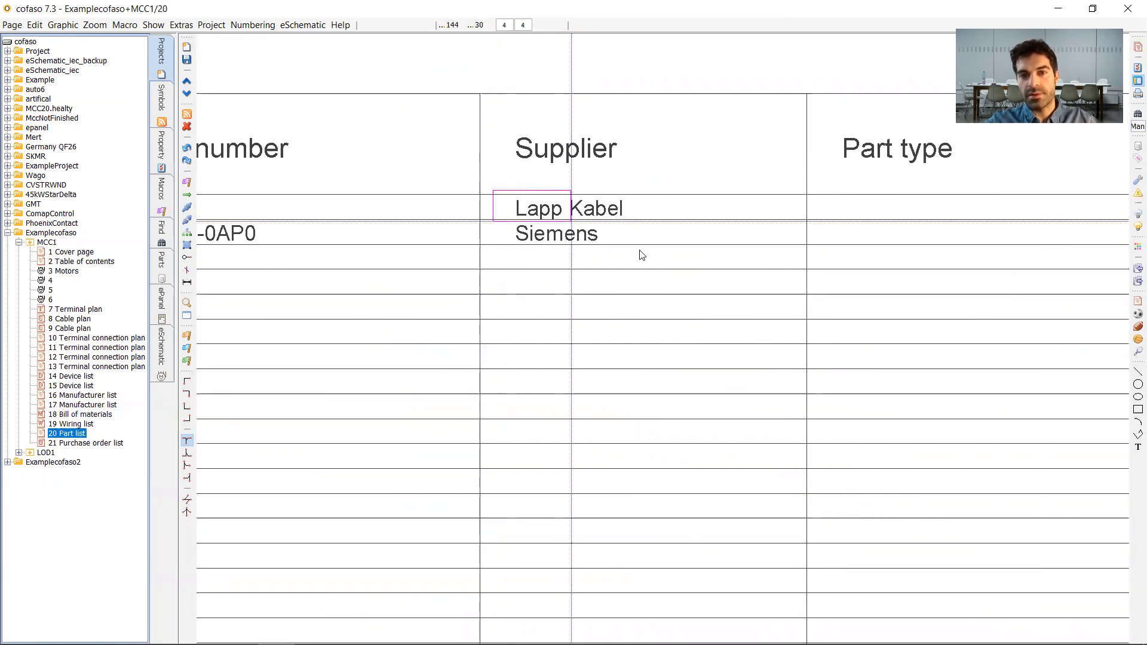
- Open purchase order list page 21 and examine the type numbers, suppliers, unit prices, total prices and overall total
left_click(63, 442)
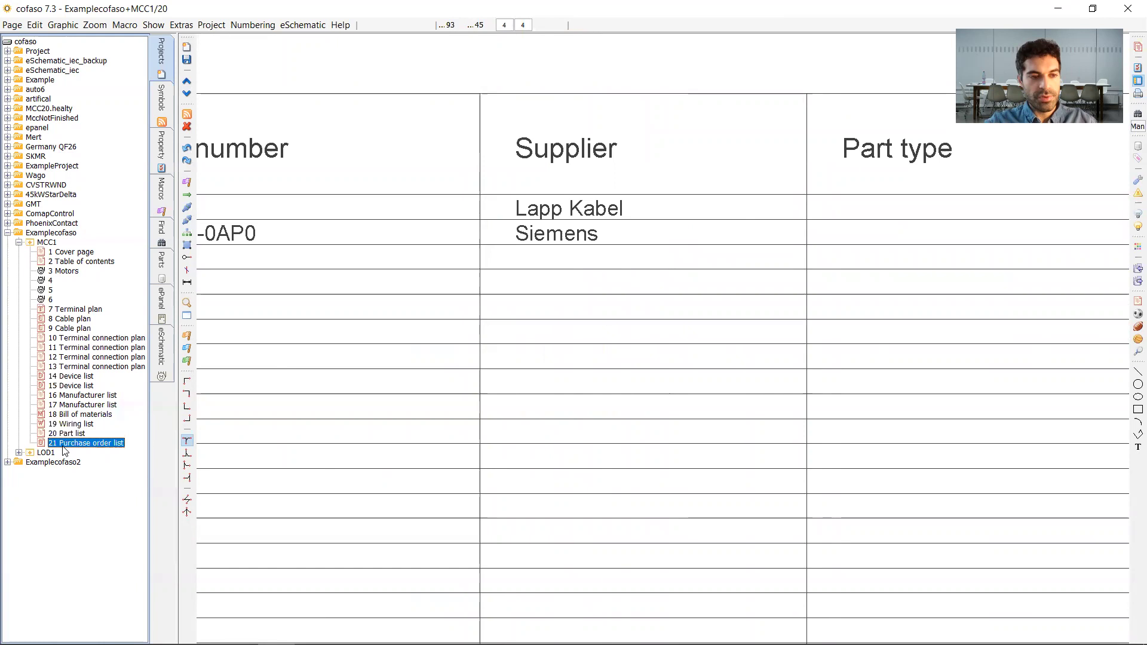
scroll(748, 272, "up", 1)
scroll(748, 272, "up", 3)
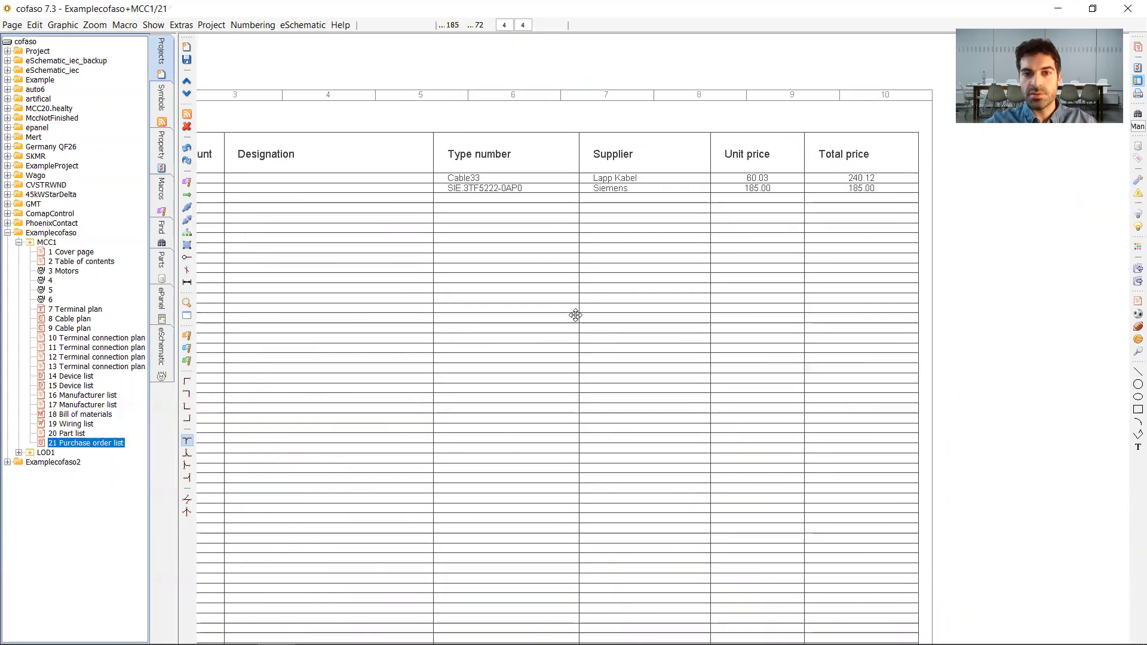
left_click_drag(478, 178, 598, 209)
left_click_drag(783, 261, 505, 276)
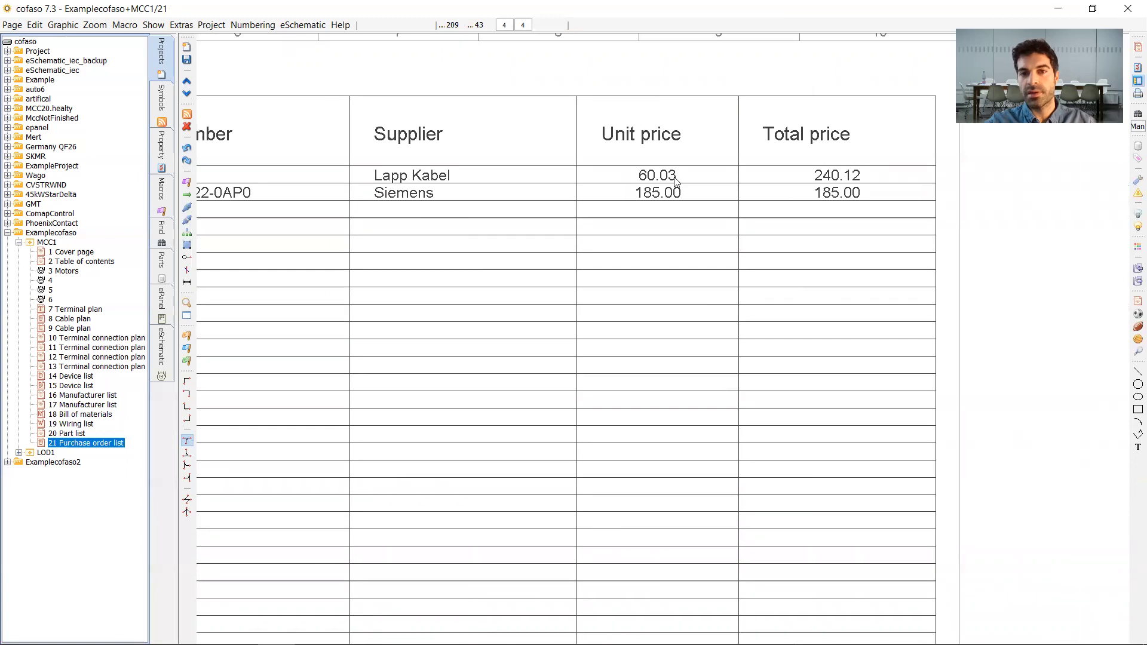
scroll(660, 175, "up", 1)
scroll(854, 353, "down", 1)
left_click_drag(882, 572, 724, 55)
scroll(696, 450, "up", 1)
scroll(685, 486, "up", 1)
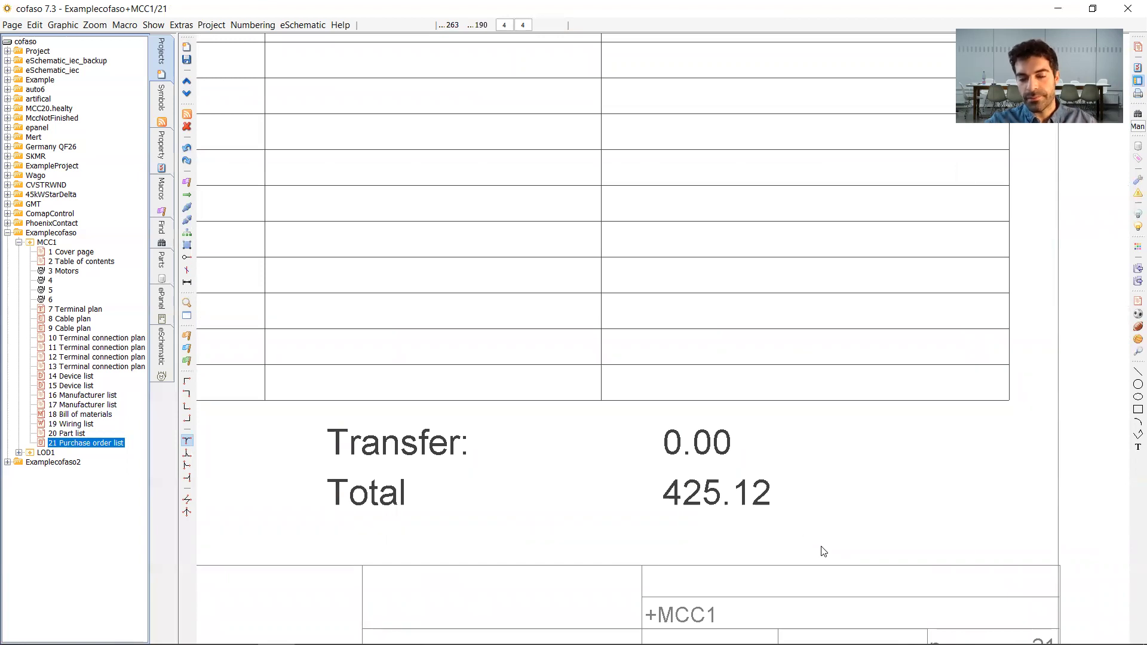
- Open wiring list page 19 and examine the conductor numbers and the targets of each connection
left_click(71, 425)
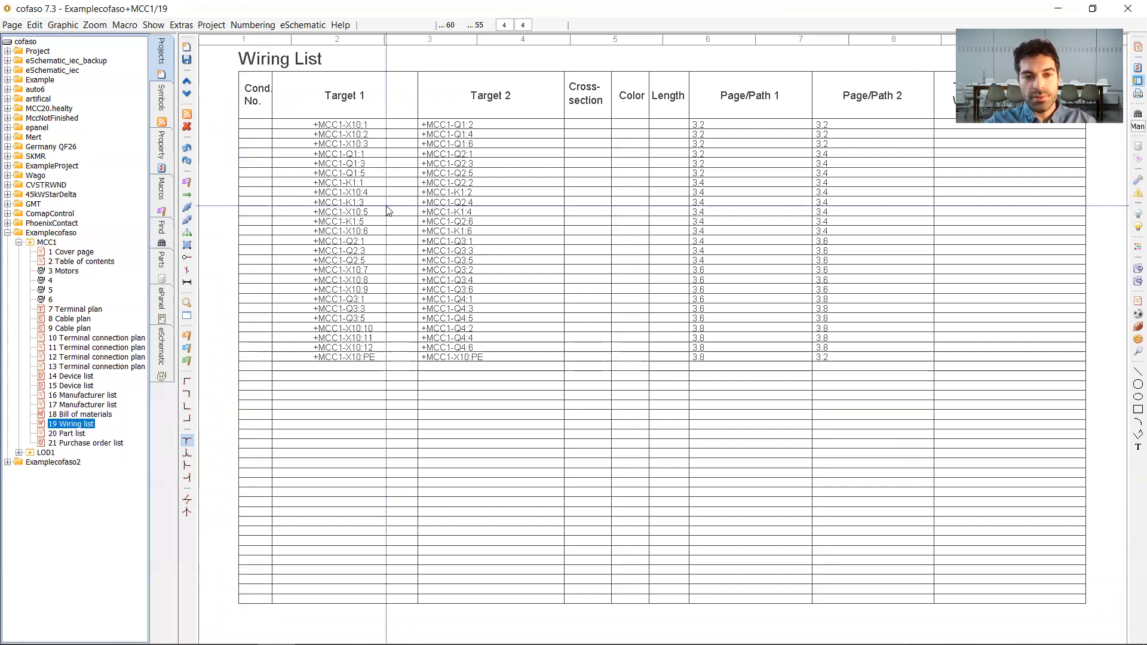
left_click_drag(230, 109, 328, 402)
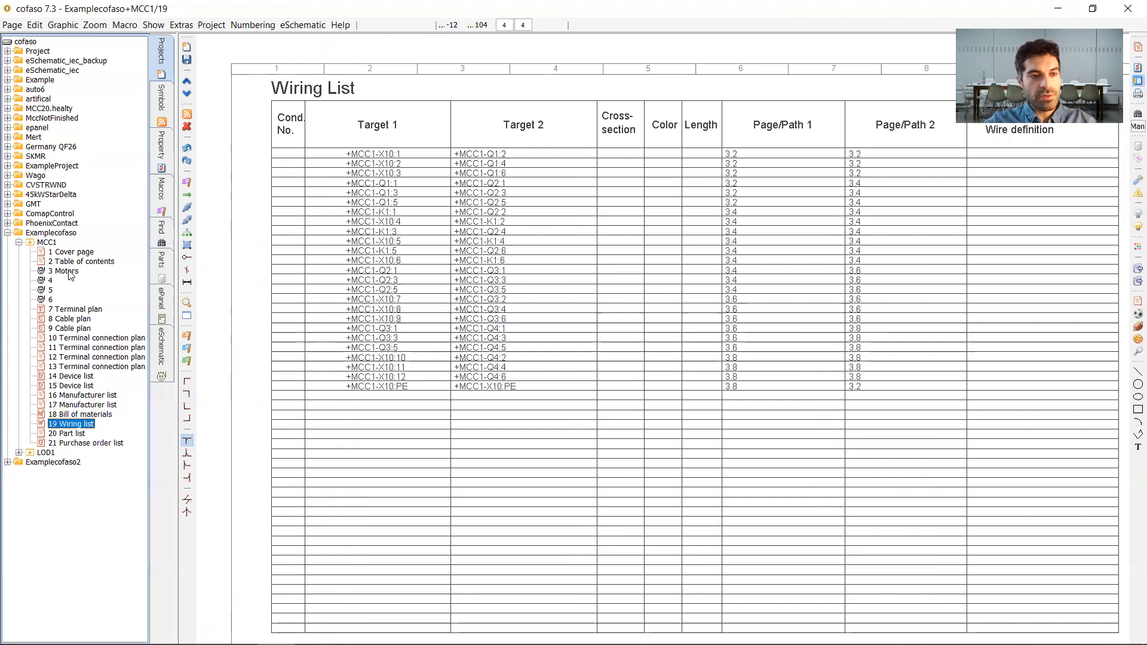
- On Motors page 3, number all wires with potential oriented, sequential numbering from start value 1 in format AAA
left_click(66, 271)
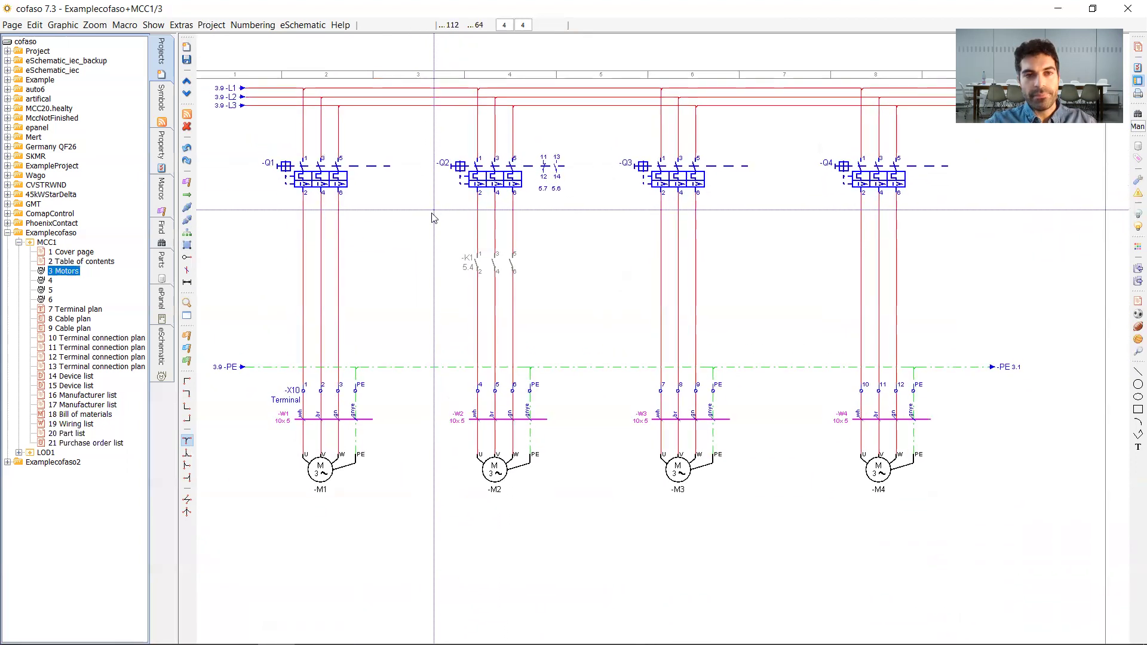
scroll(313, 97, "down", 1)
key("ctrl")
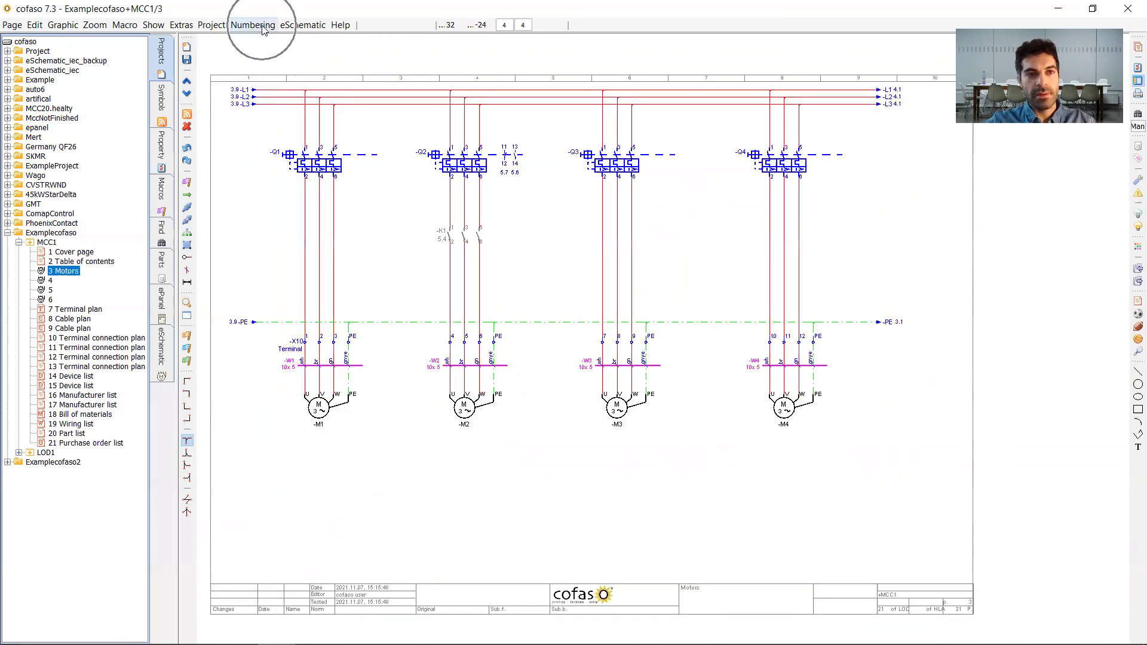
left_click(253, 25)
key("ctrl")
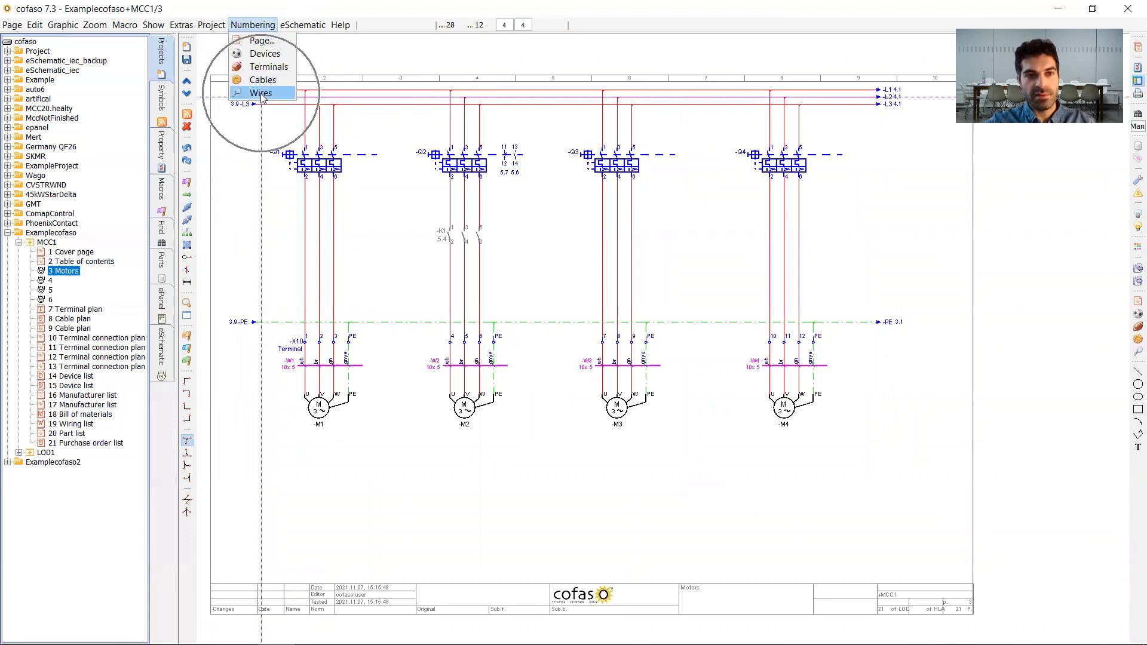
left_click(261, 94)
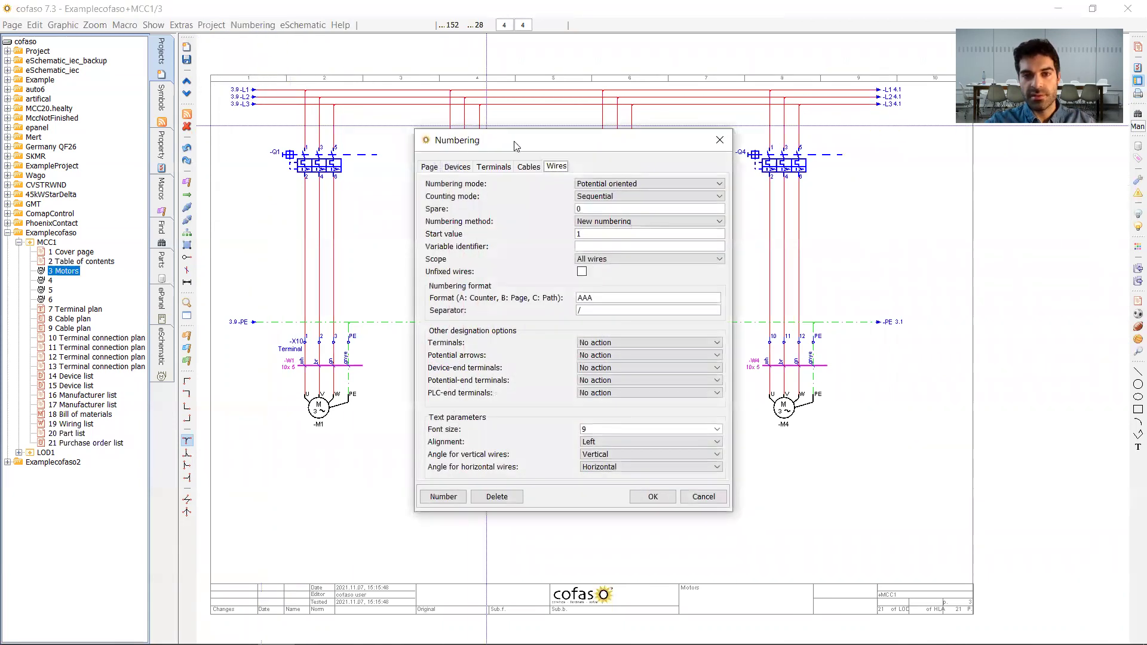
left_click_drag(515, 146, 684, 57)
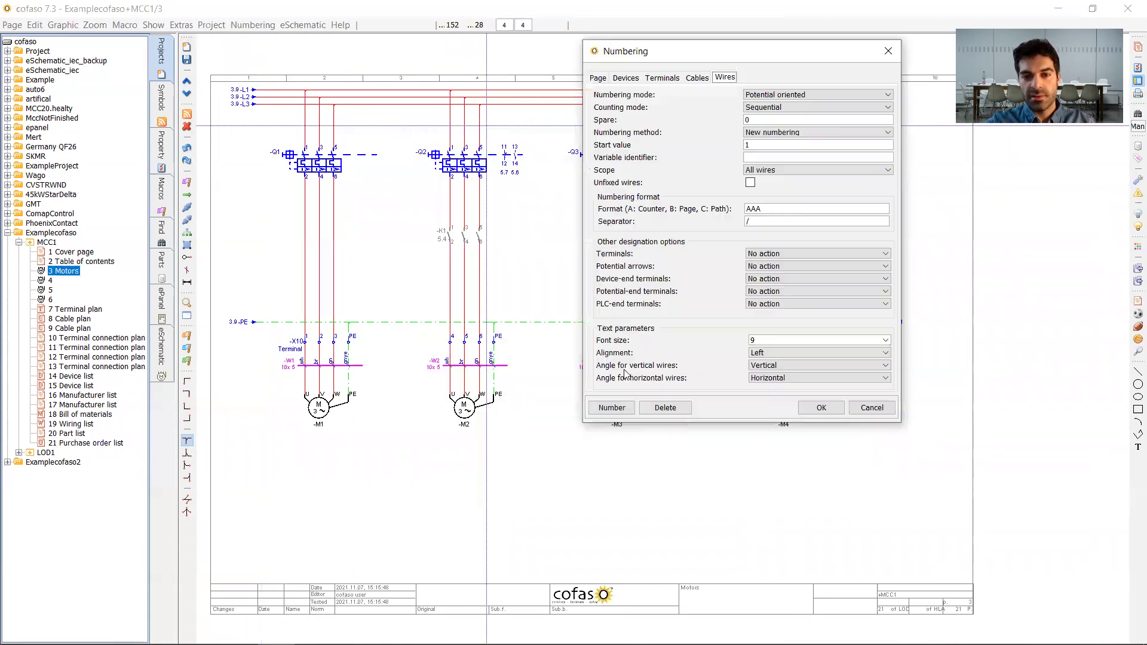
left_click(612, 408)
left_click(820, 406)
- Renumber all wires with potential arrows set to "Set symbol number to connected wire"
scroll(584, 301, "up", 3)
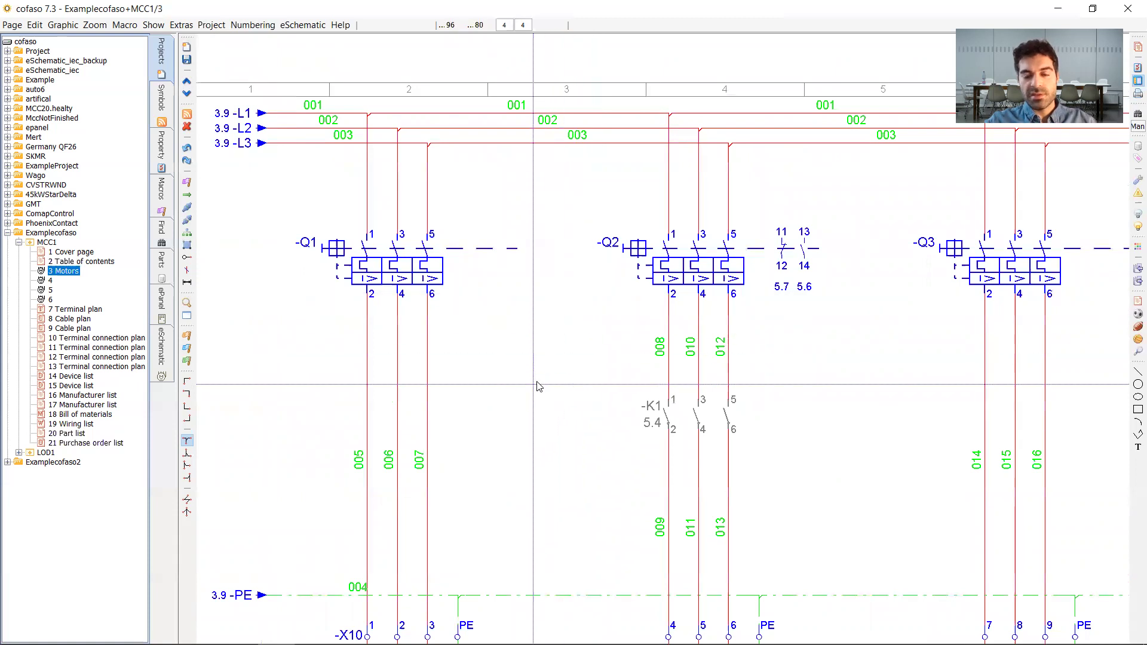
left_click_drag(536, 385, 540, 371)
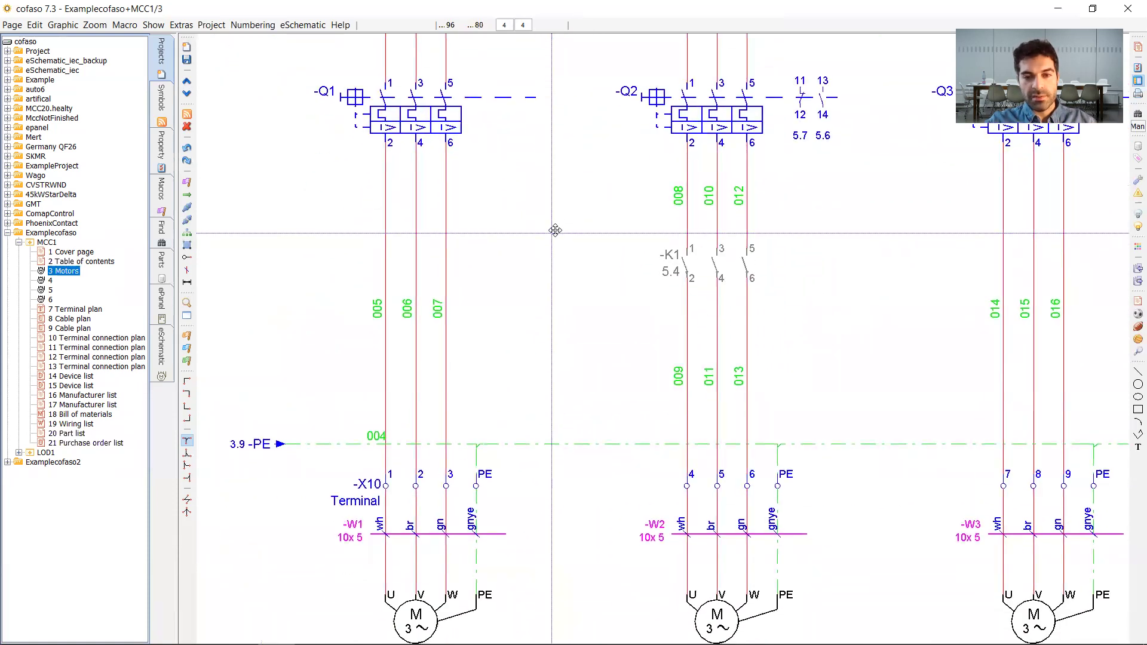
scroll(555, 230, "up", 3)
scroll(474, 179, "up", 5)
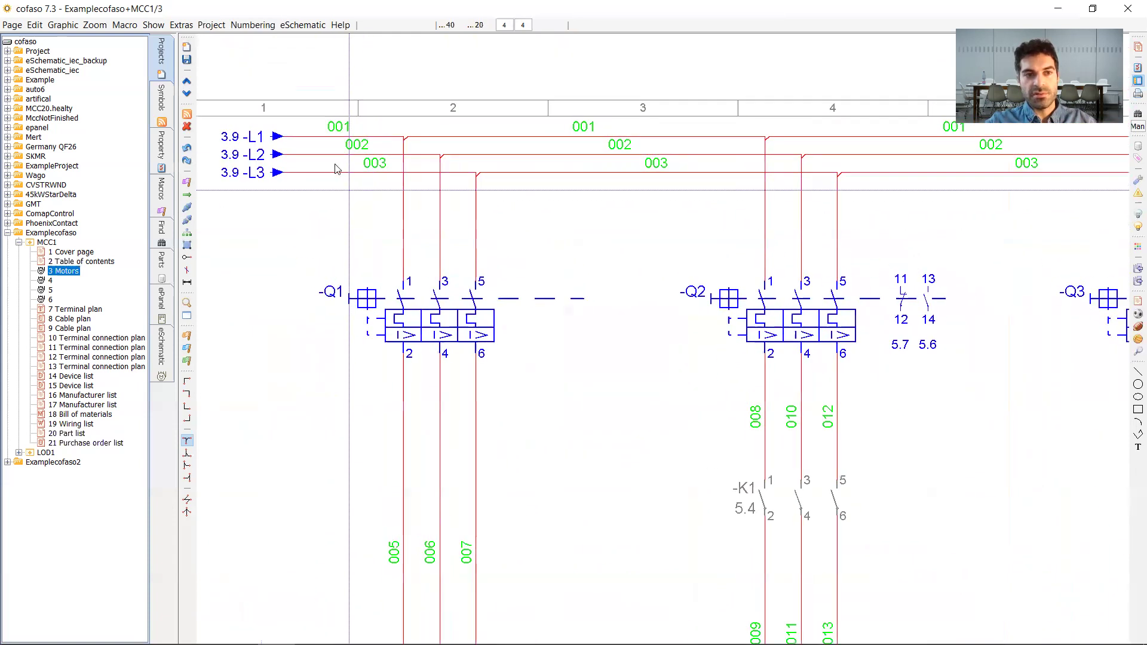
left_click(247, 25)
left_click(251, 92)
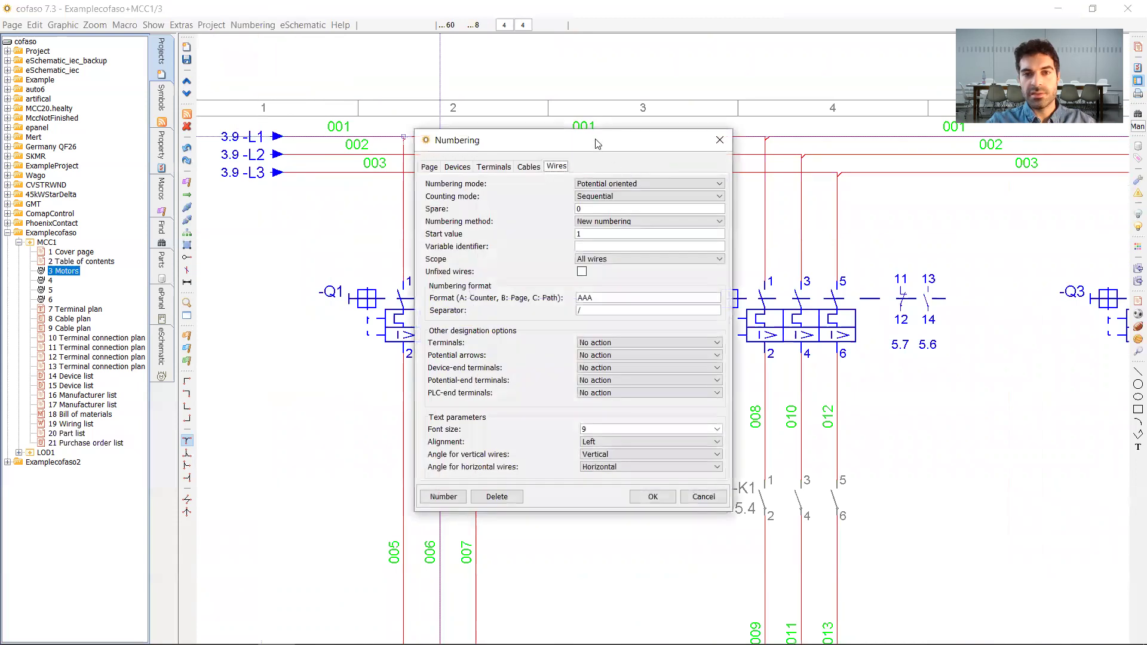
left_click_drag(601, 145, 818, 107)
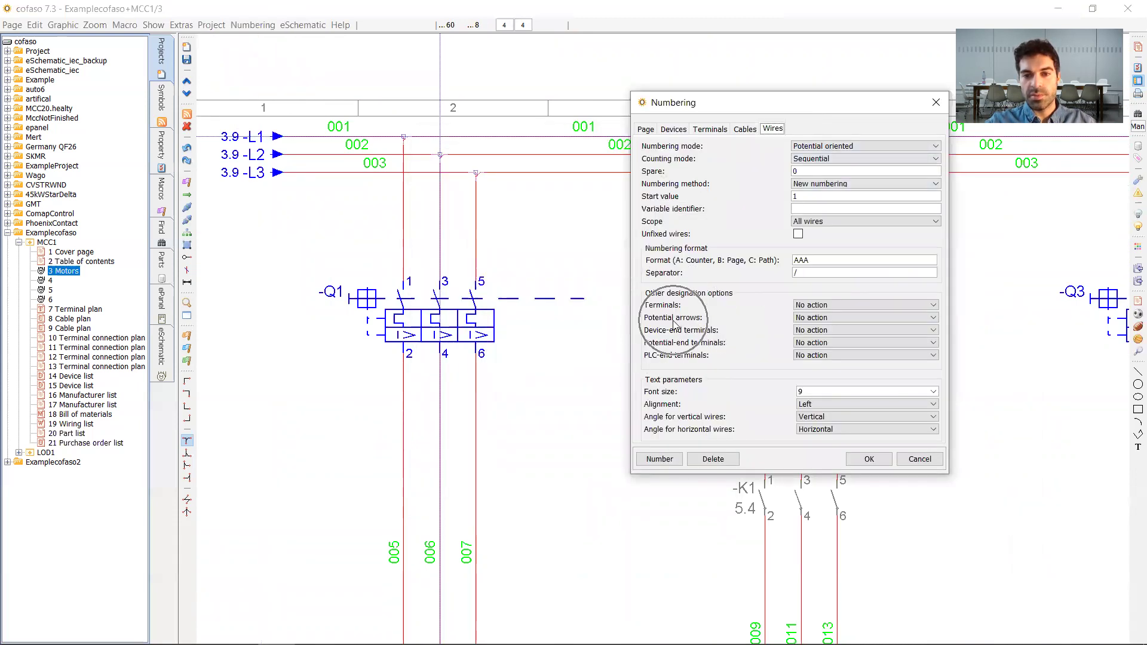
left_click(819, 318)
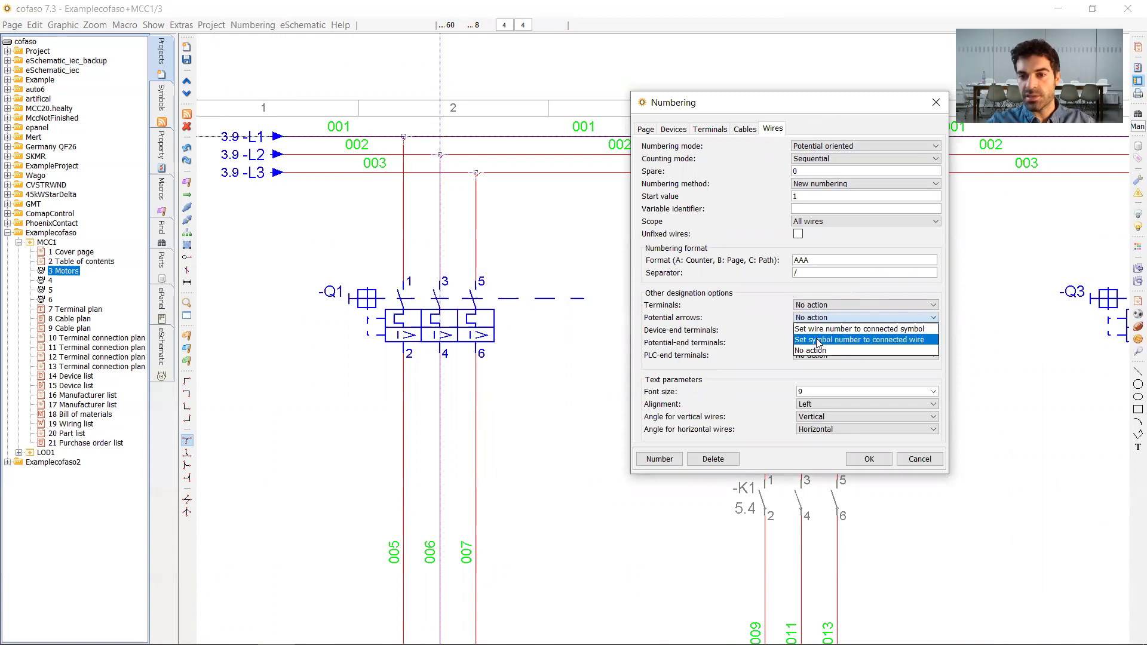
left_click(866, 344)
left_click(661, 460)
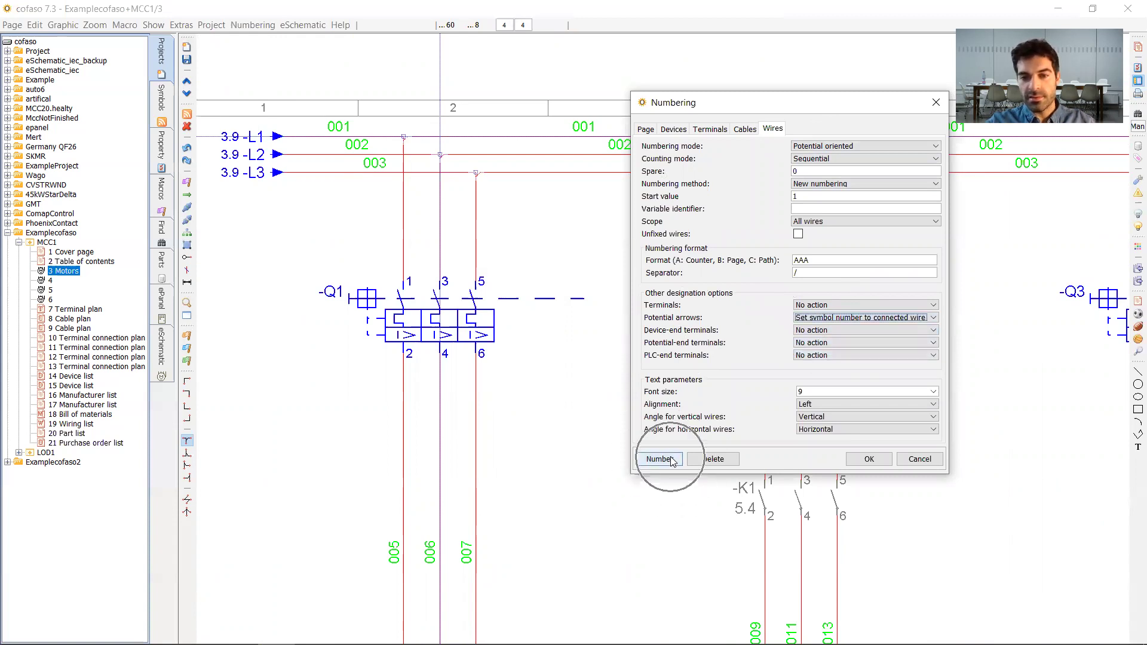
left_click(868, 460)
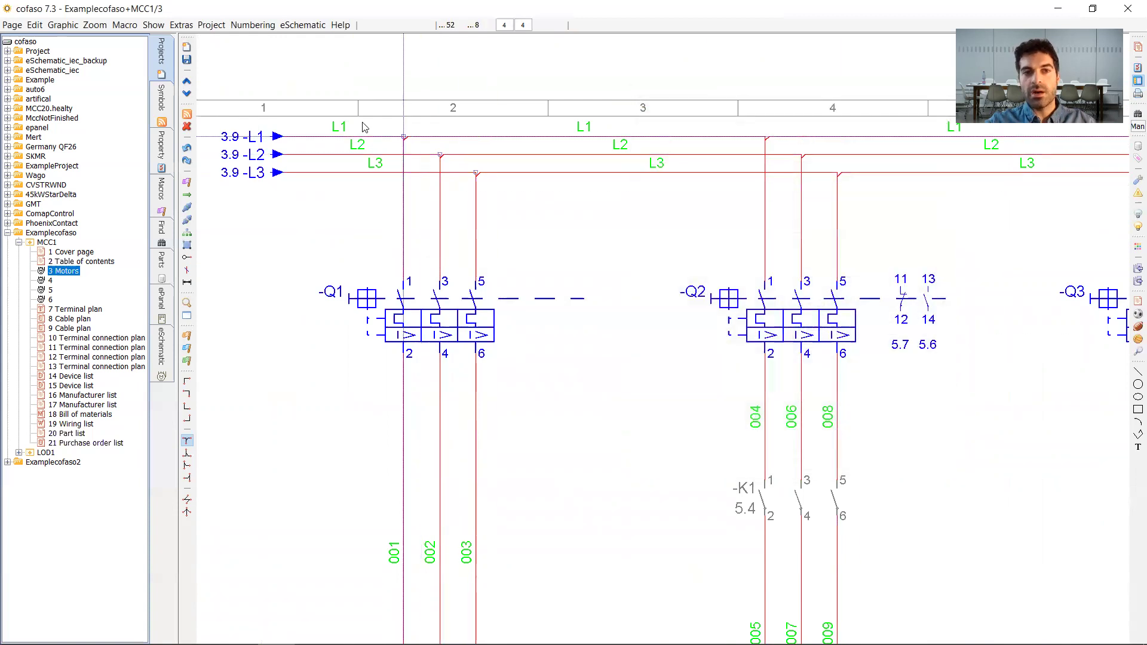
- Renumber all wires with the counting mode set to Target-specific, keeping potential oriented numbering
scroll(418, 310, "down", 5)
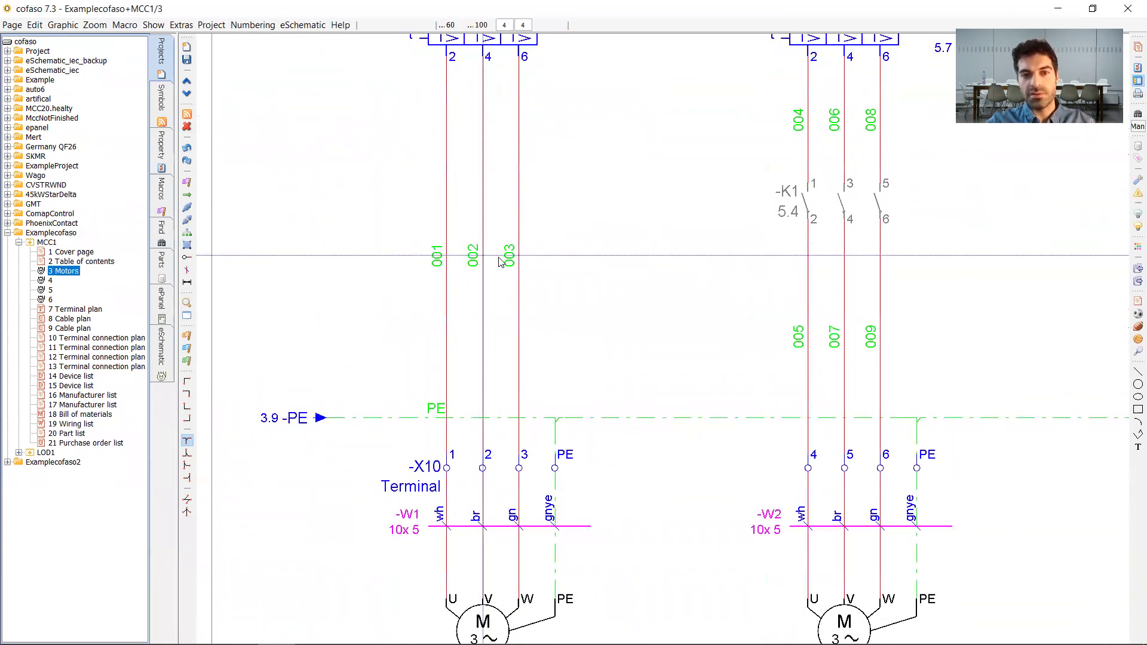
scroll(509, 297, "down", 2)
scroll(600, 238, "up", 2)
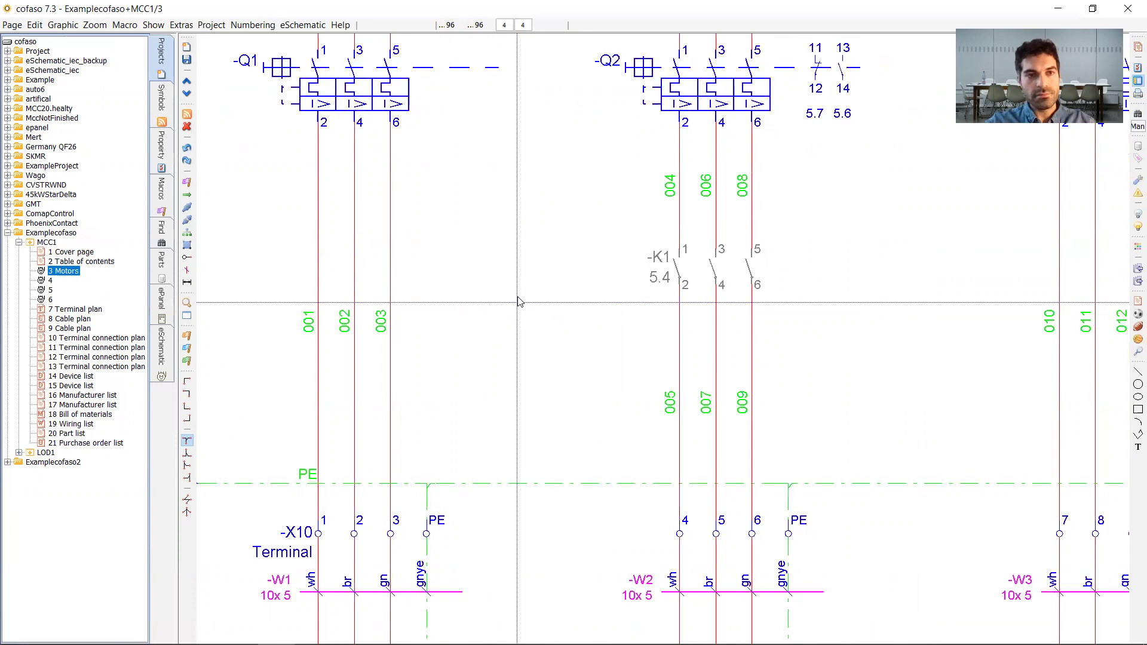
scroll(485, 239, "down", 4)
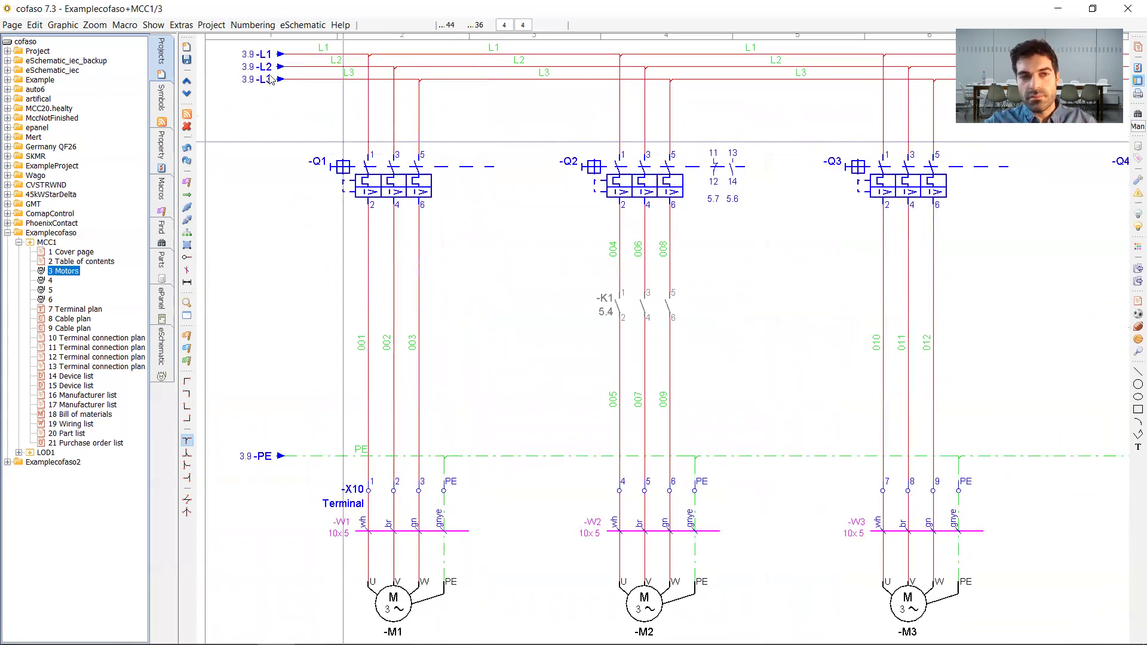
left_click(251, 27)
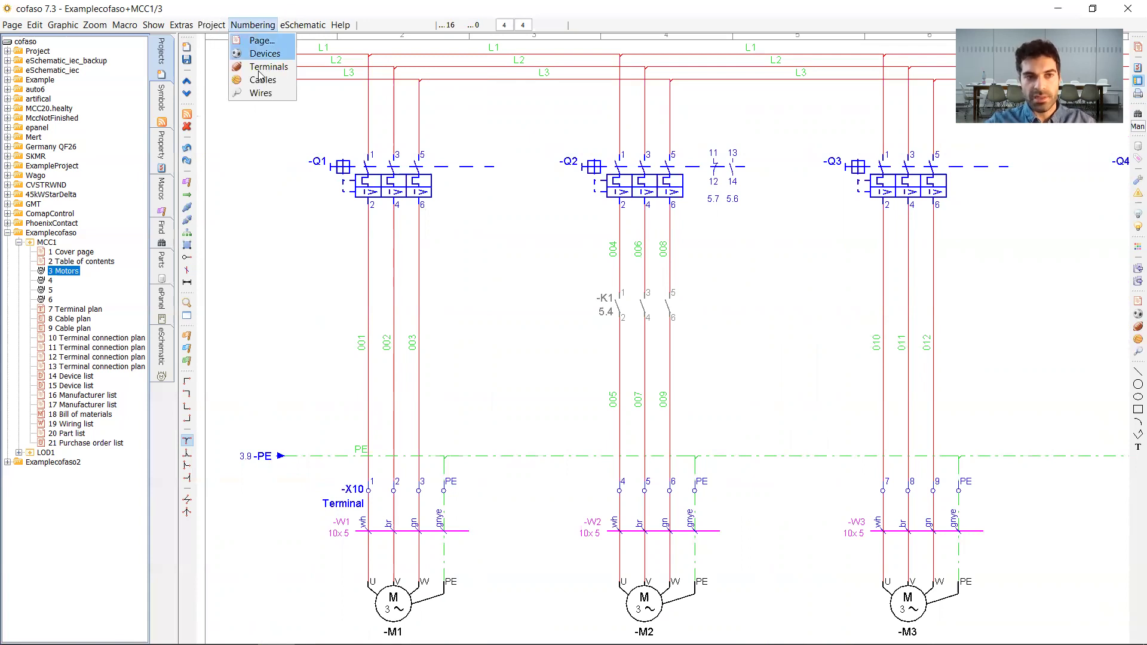
left_click(261, 94)
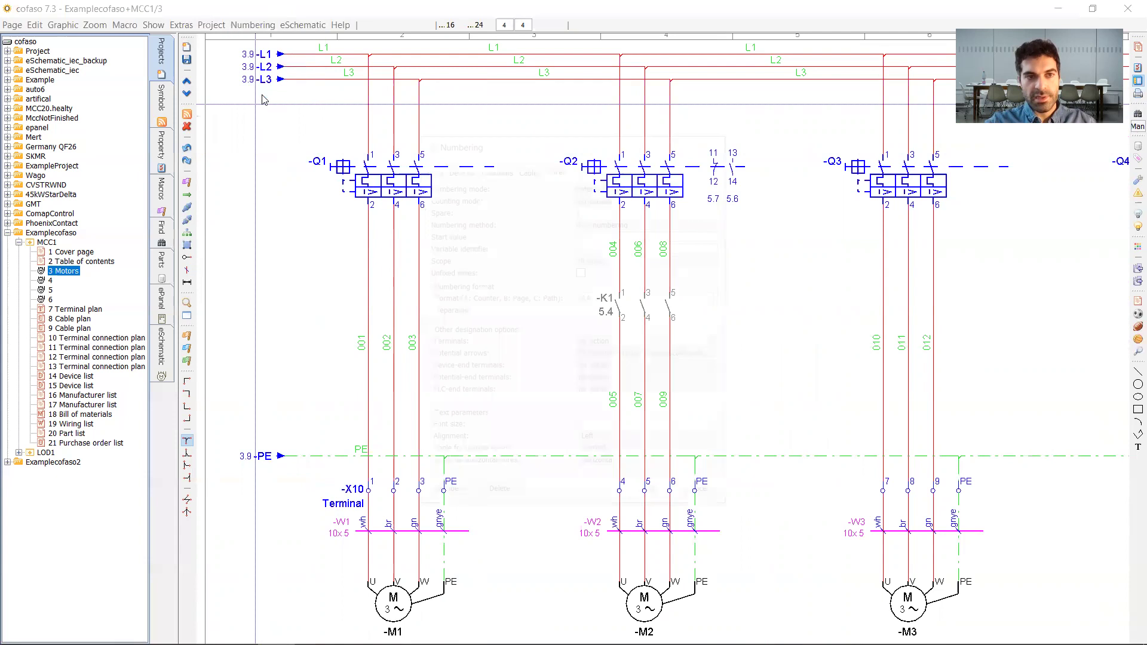
left_click_drag(606, 146, 214, 80)
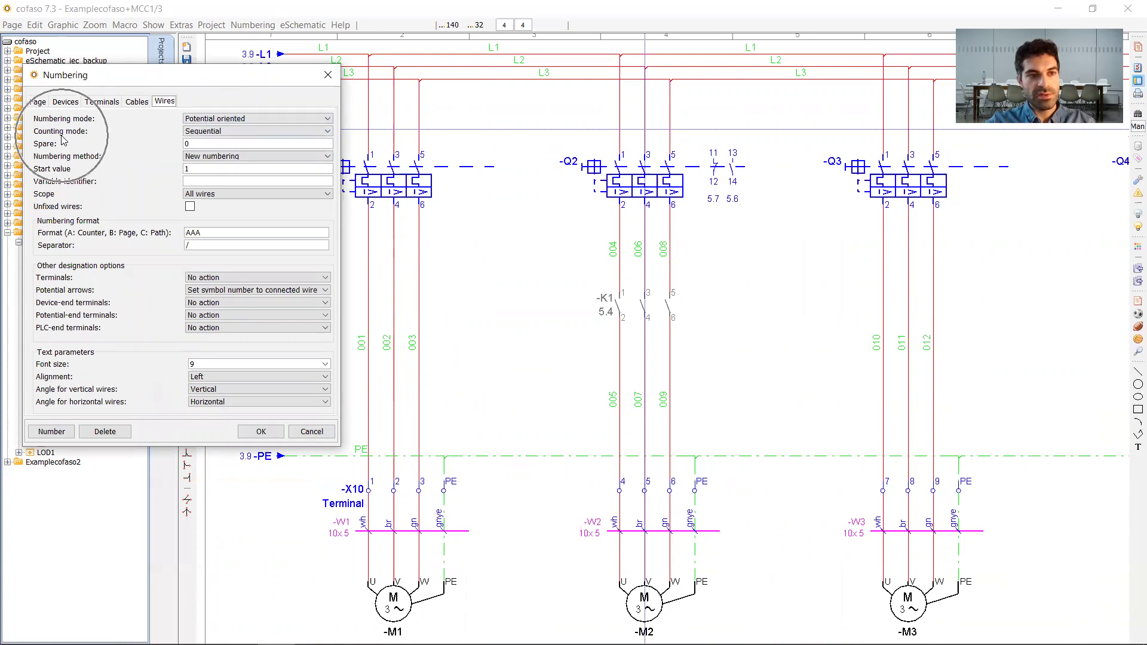
left_click(220, 132)
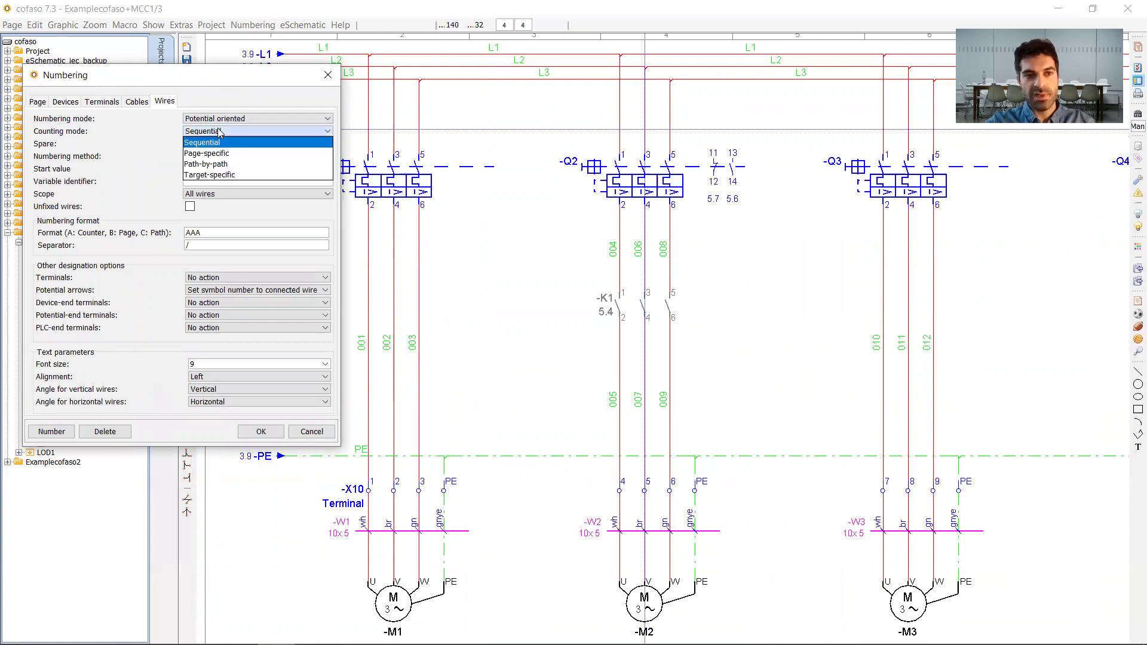
left_click(215, 178)
left_click(66, 434)
left_click(272, 431)
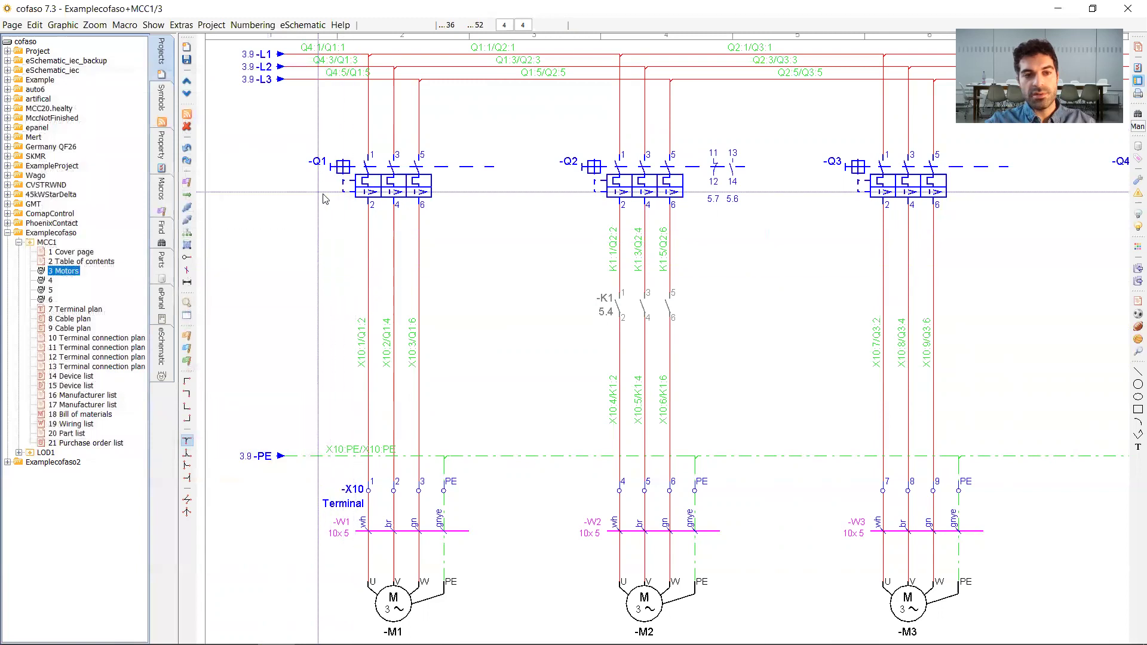
- Inspect the wire designations between -Q2 and -K1, and renumber all wires with Sequential counting and format BAA
scroll(647, 272, "up", 3)
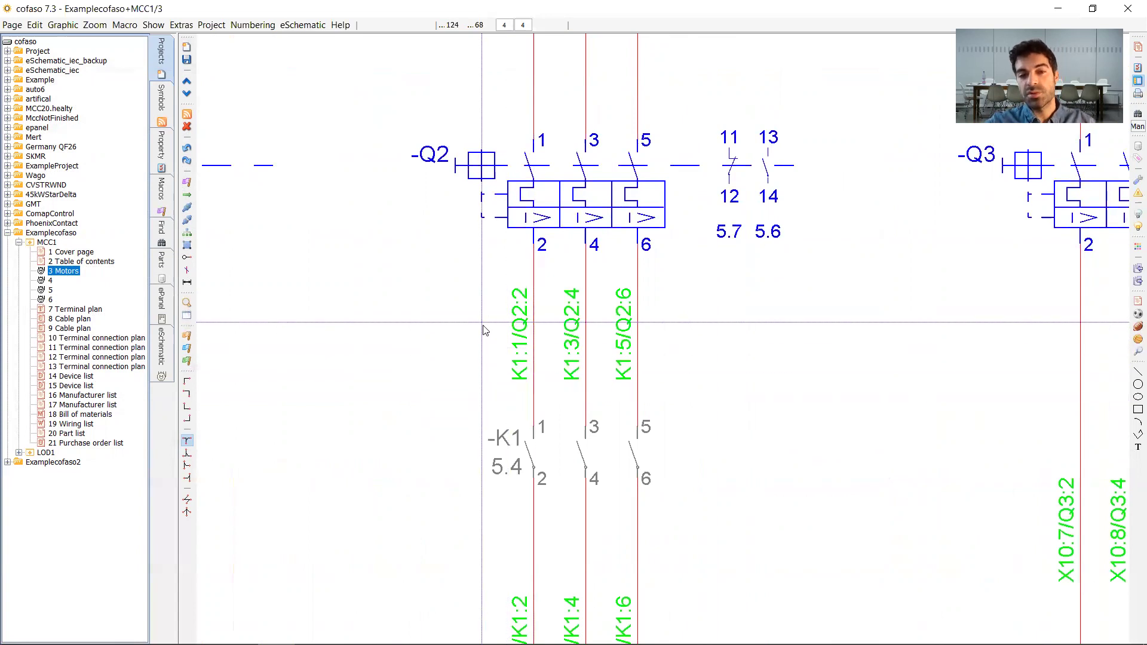
scroll(486, 292, "up", 1)
left_click_drag(451, 264, 745, 415)
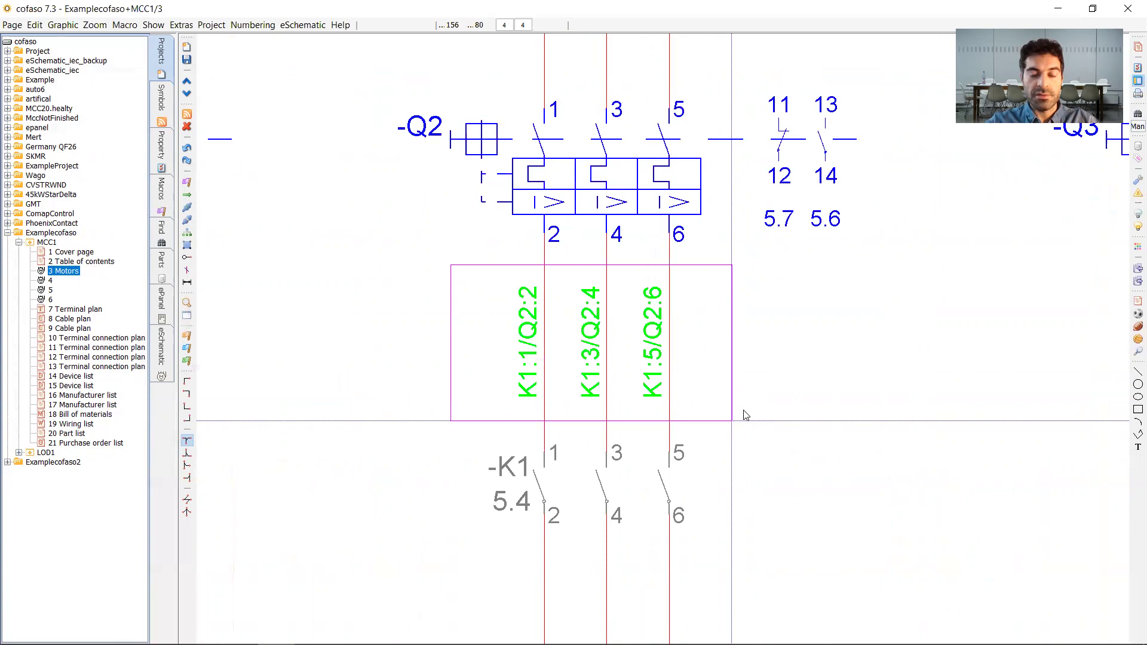
left_click_drag(746, 415, 746, 415)
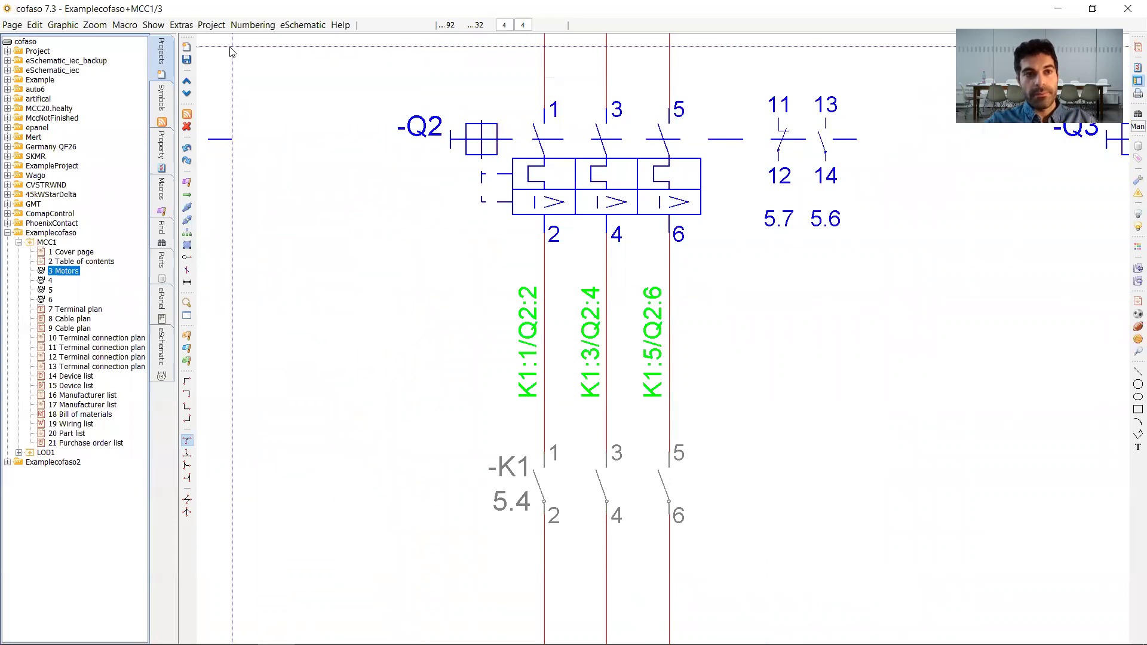
left_click(243, 27)
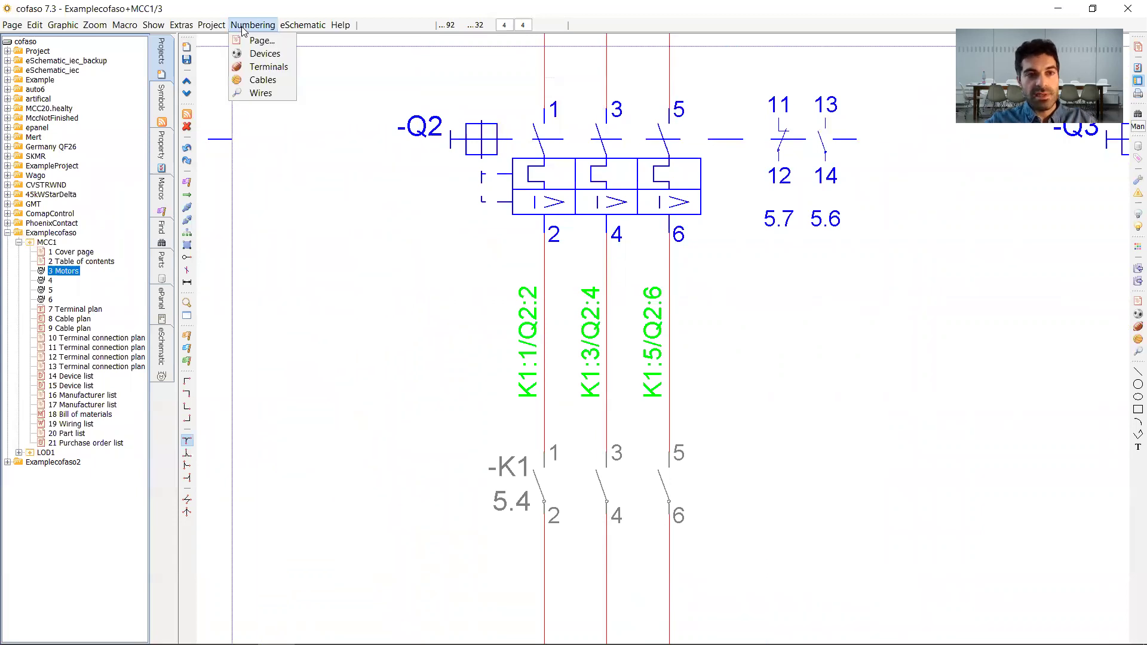
left_click(267, 97)
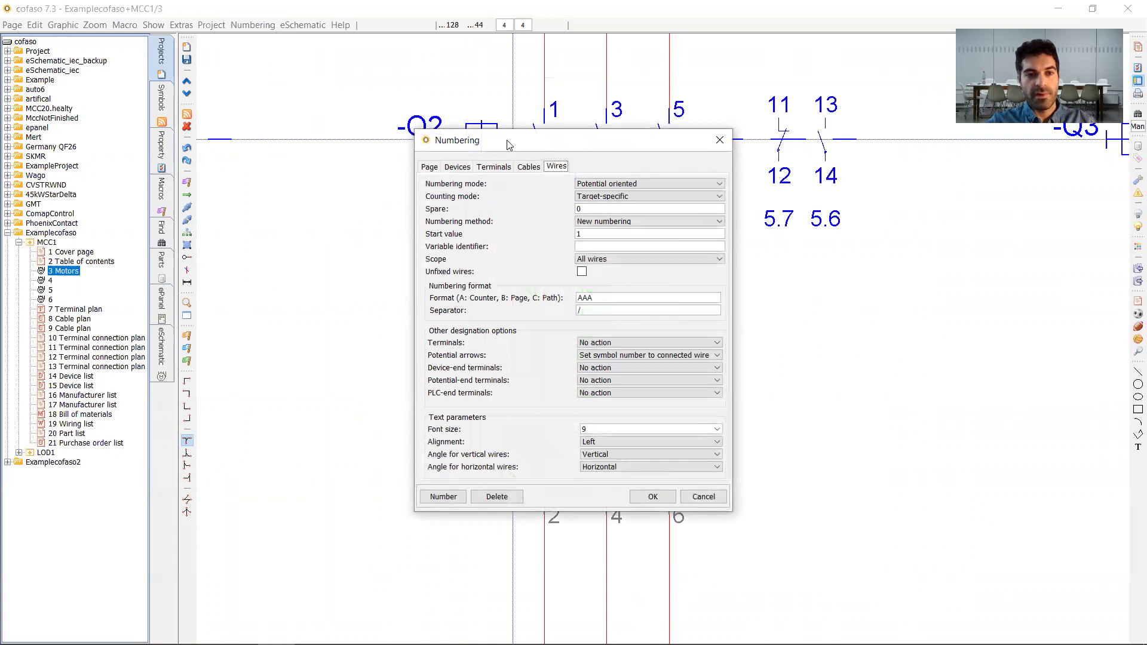
left_click_drag(508, 145, 137, 60)
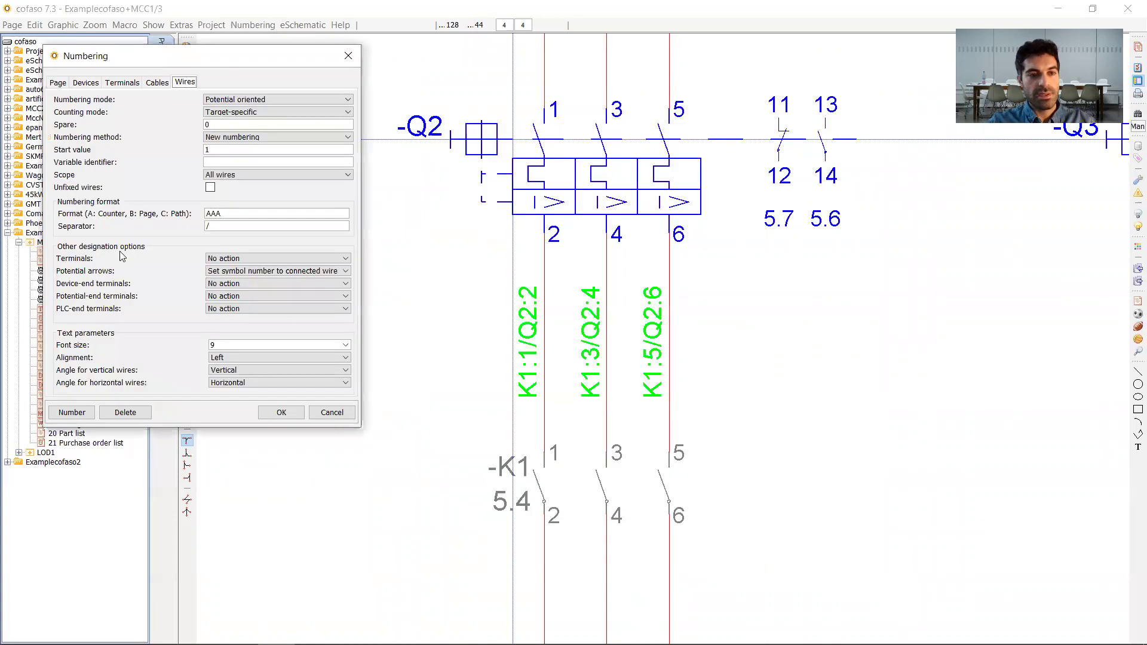
left_click(210, 114)
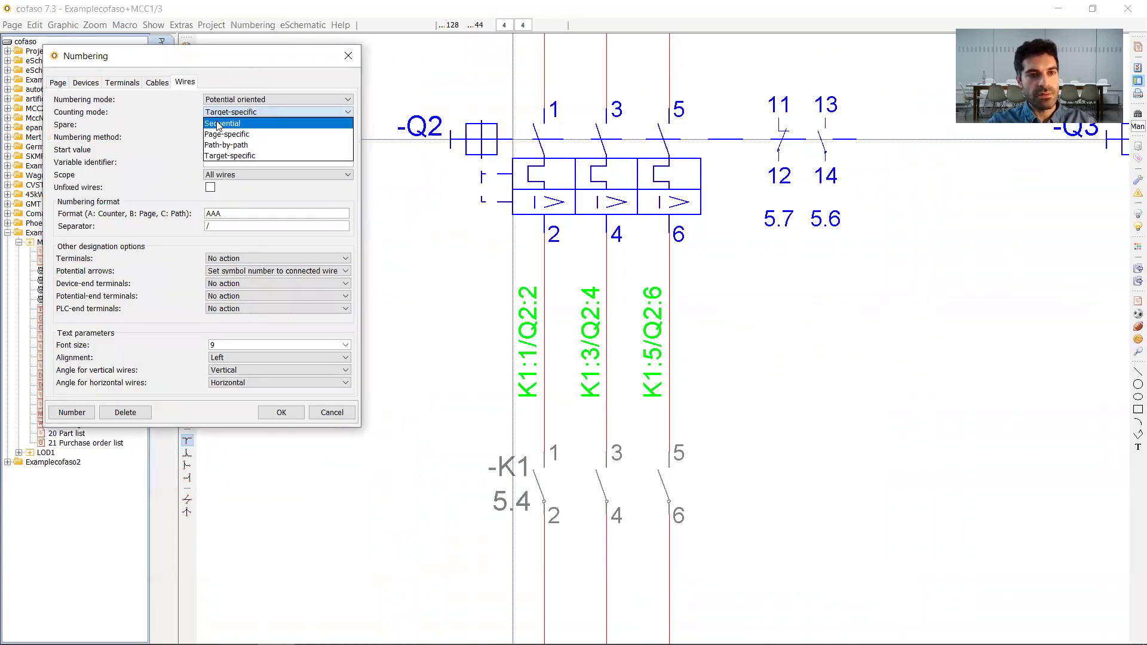
left_click(218, 124)
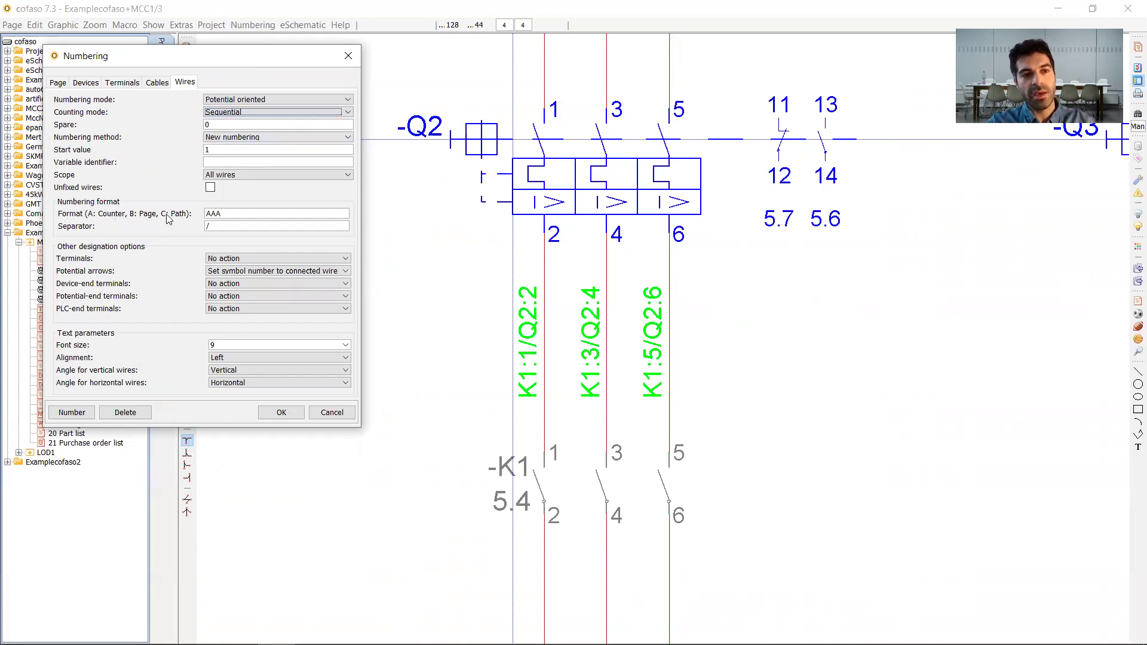
left_click(213, 214)
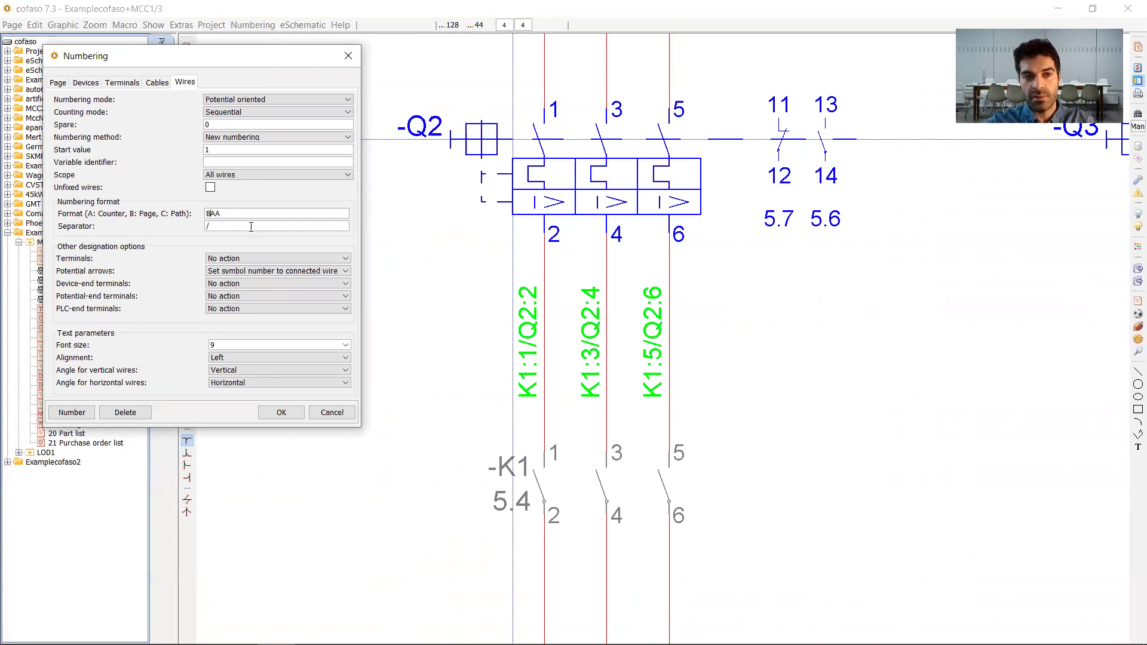
left_click(72, 412)
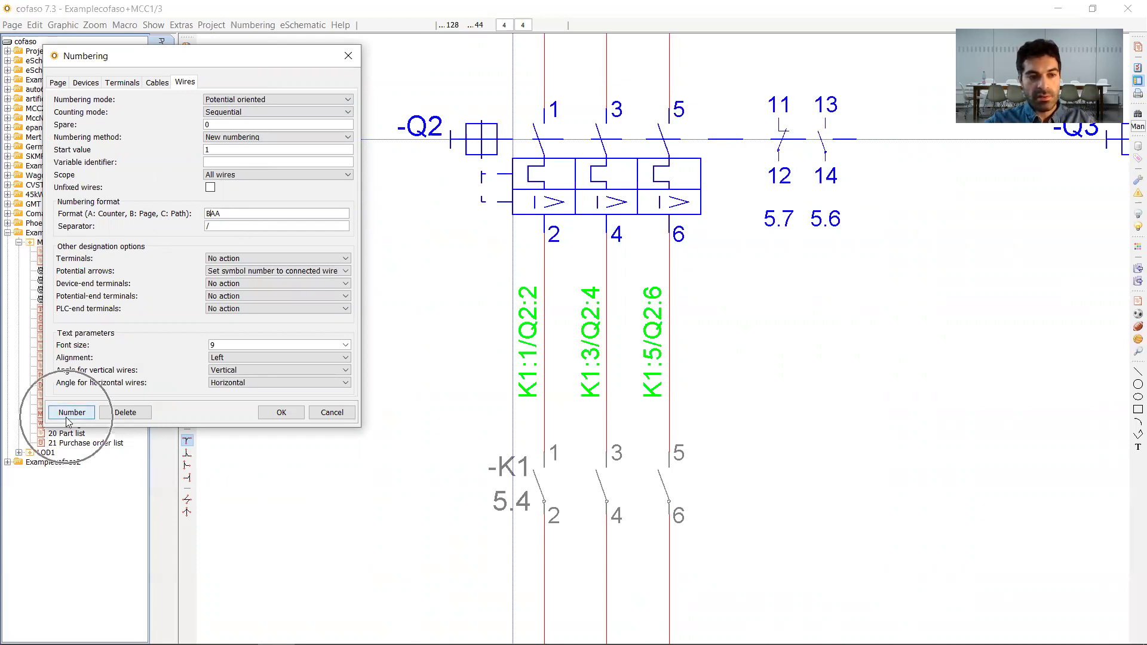
left_click(281, 412)
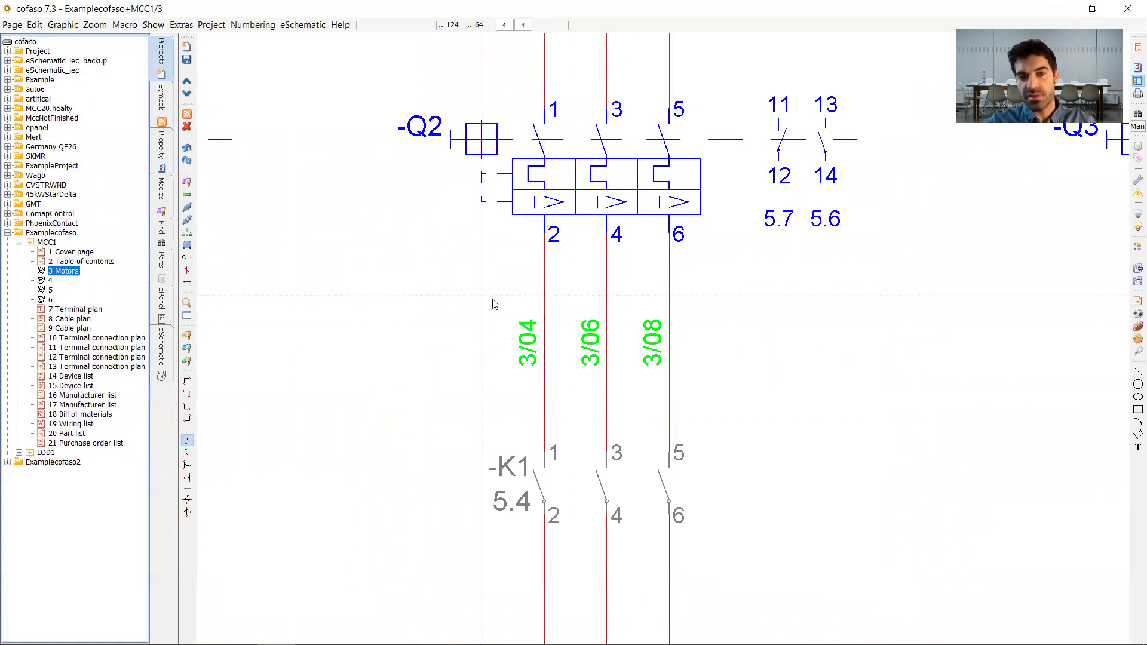
- On page 5, draw one wire upward from A1 and one wire downward from A2 of coil -K1
left_click(51, 290)
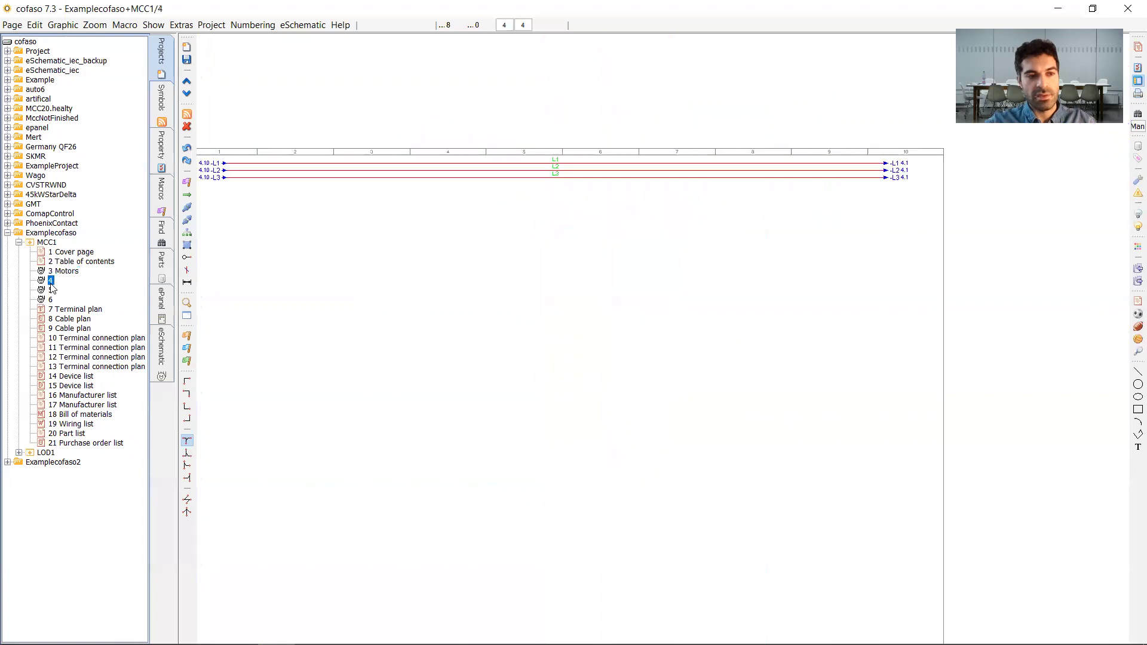
left_click(51, 299)
left_click(50, 290)
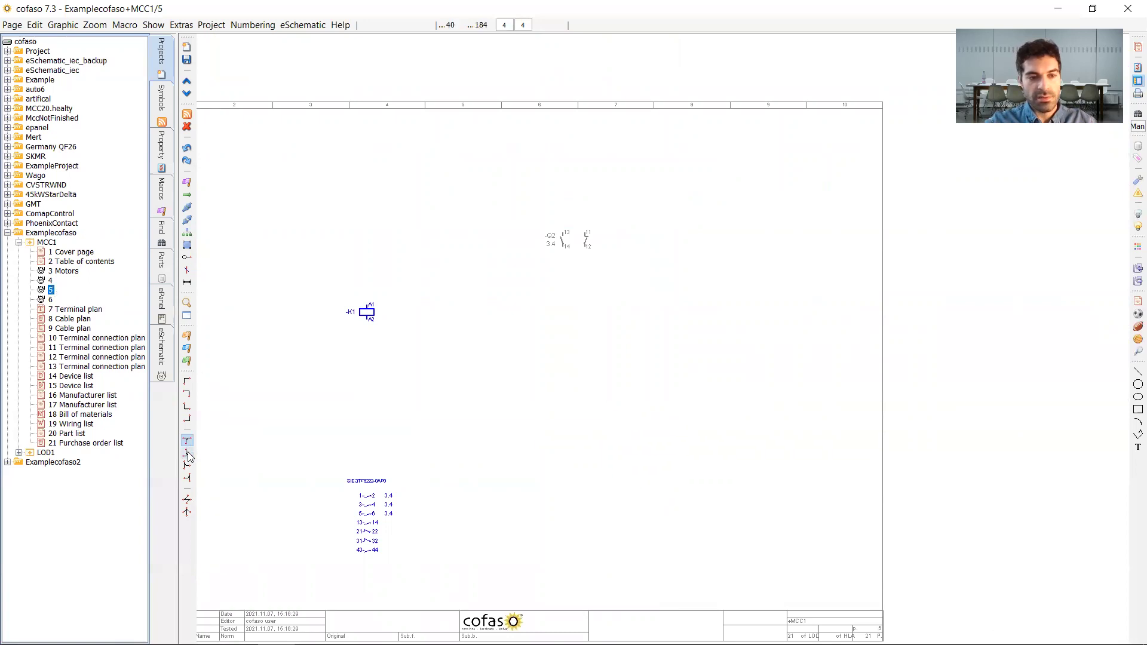
left_click(367, 117)
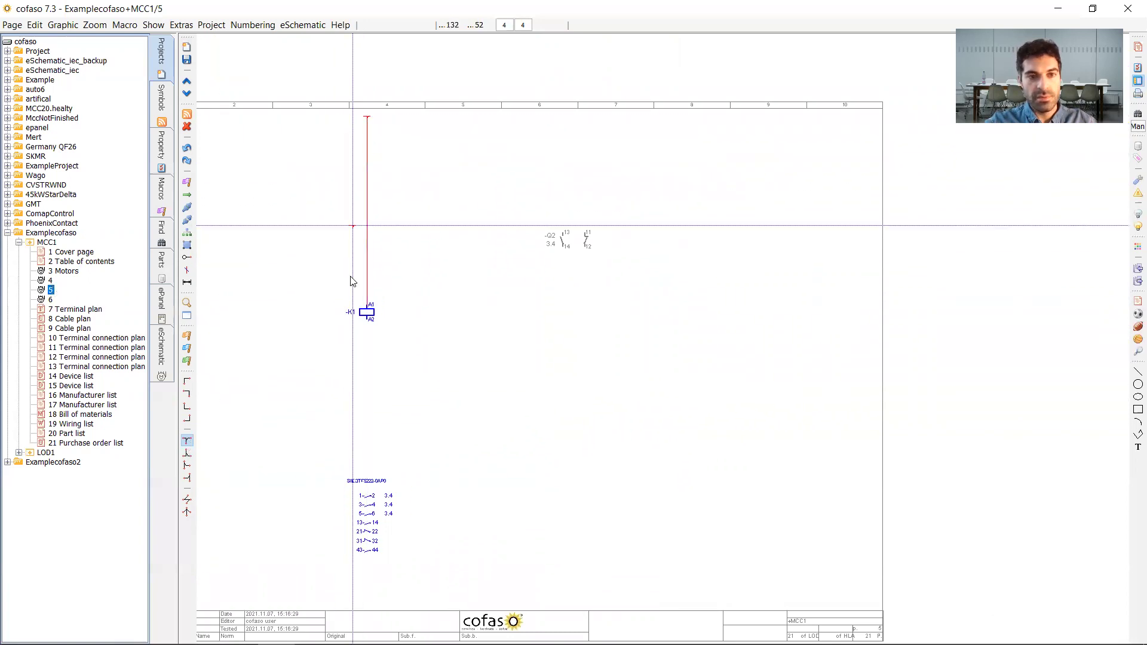
left_click(187, 454)
left_click(367, 347)
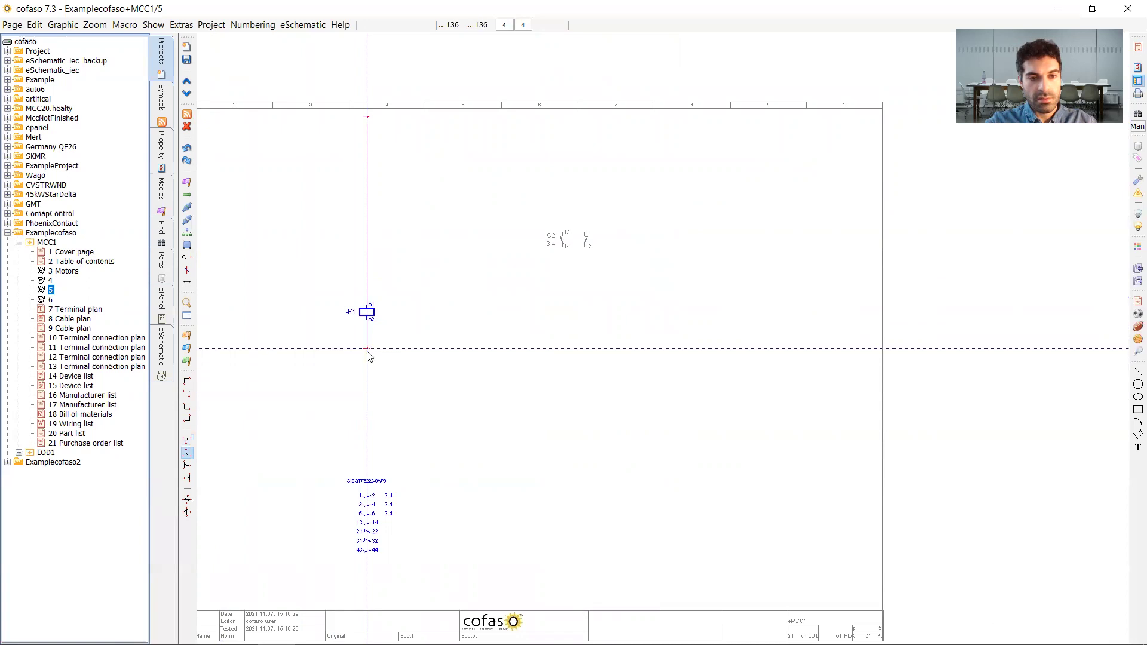
- Renumber all wires with Sequential counting and format BAA, and check the wire numbers at coil -K1 on page 5
left_click(55, 272)
left_click(543, 342)
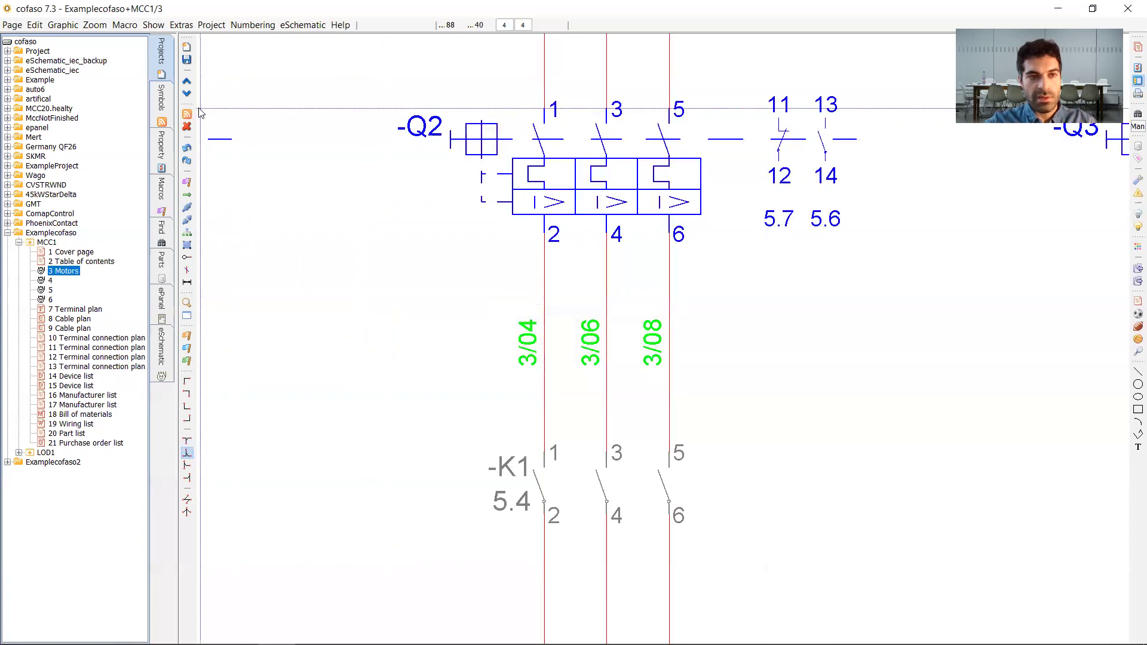
left_click(253, 25)
left_click(255, 94)
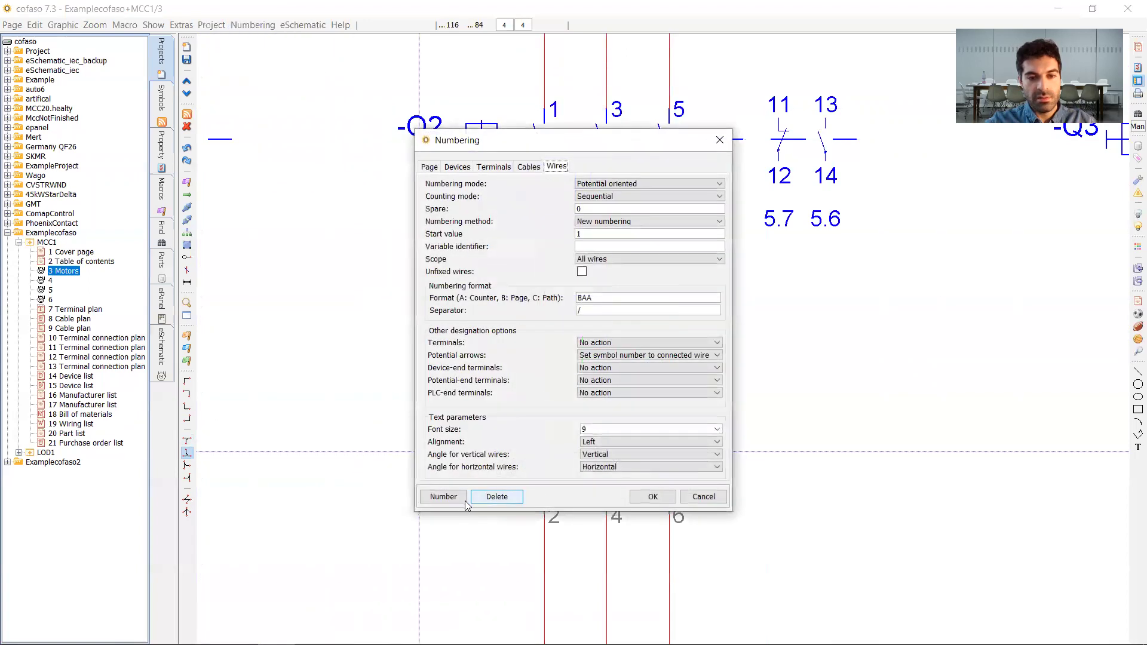
left_click(653, 496)
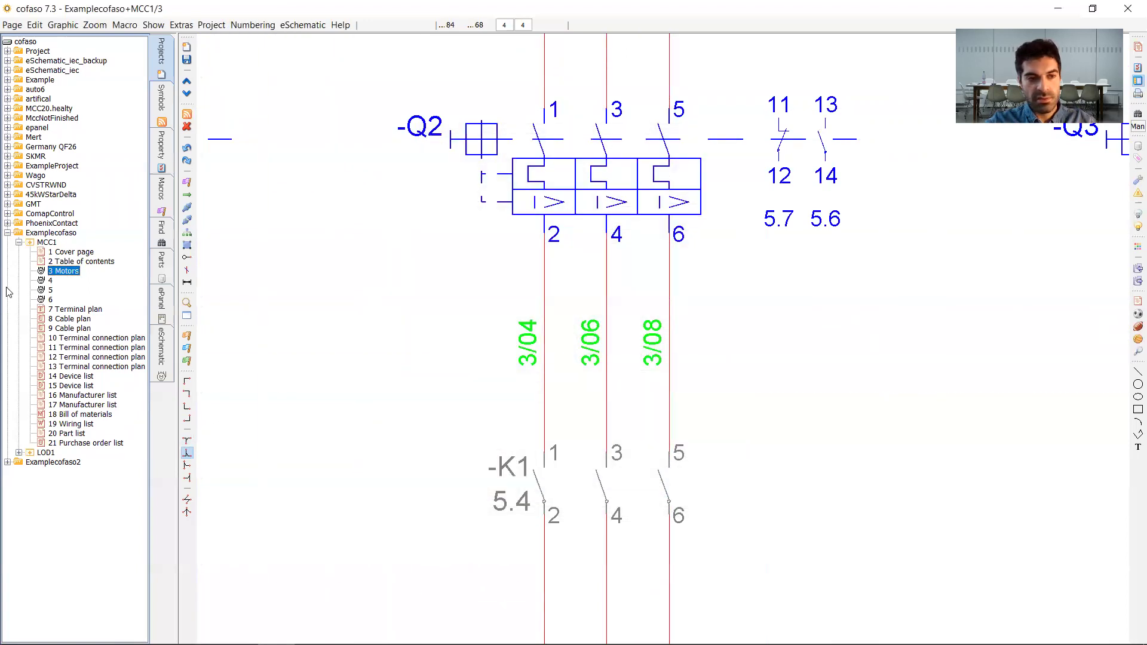
left_click(51, 290)
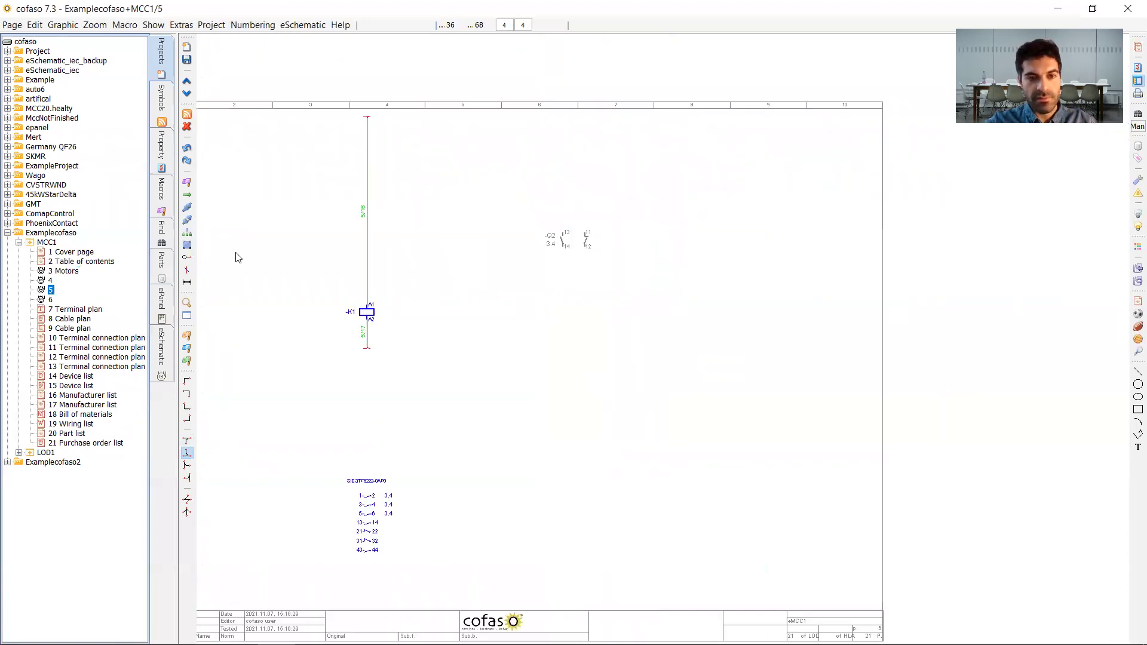
scroll(334, 197, "up", 3)
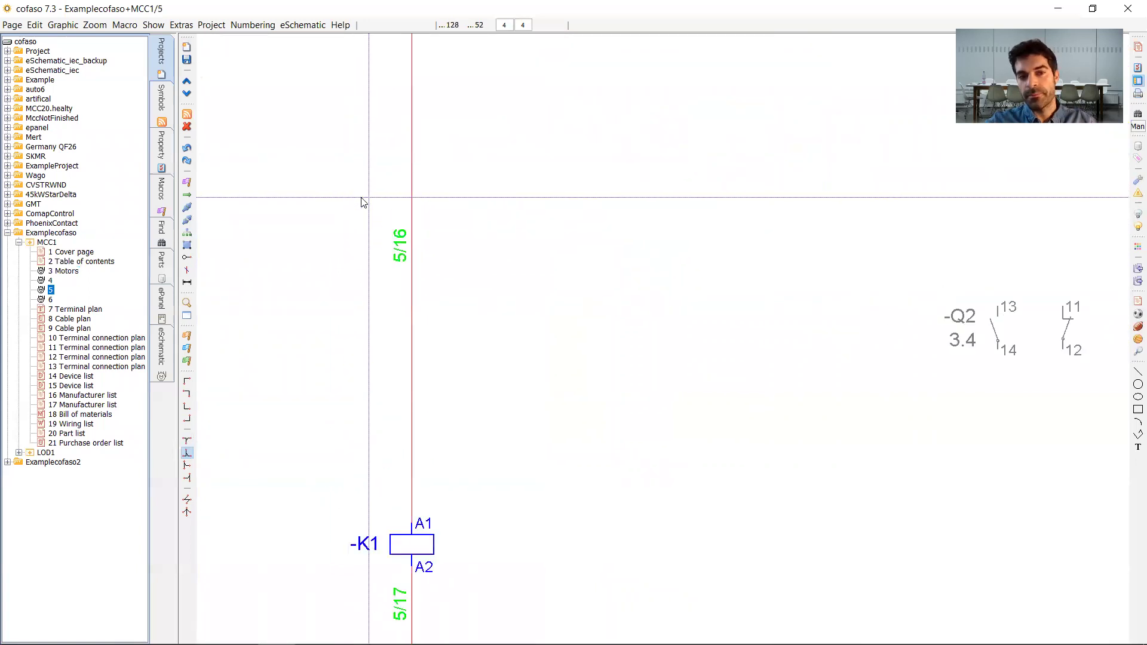
- From Motors page 3, renumber all wires with Page-specific counting and format BAA, and check the wires at coil -K1 on page 5
double_click(56, 272)
scroll(263, 257, "down", 3)
left_click_drag(301, 271, 503, 263)
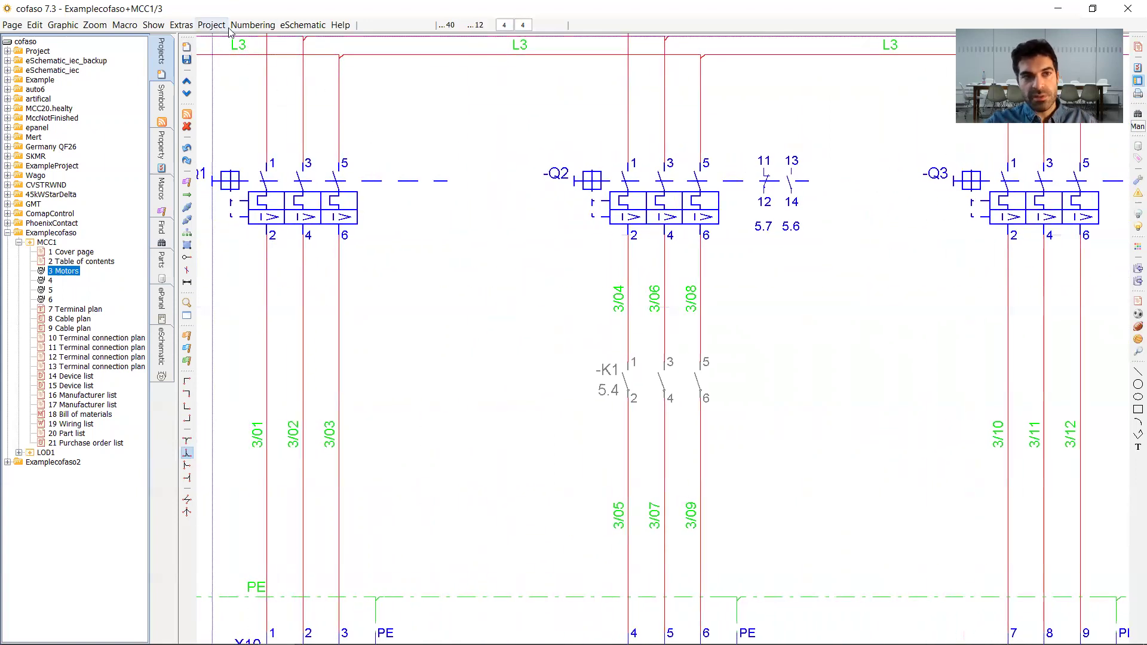
left_click(253, 25)
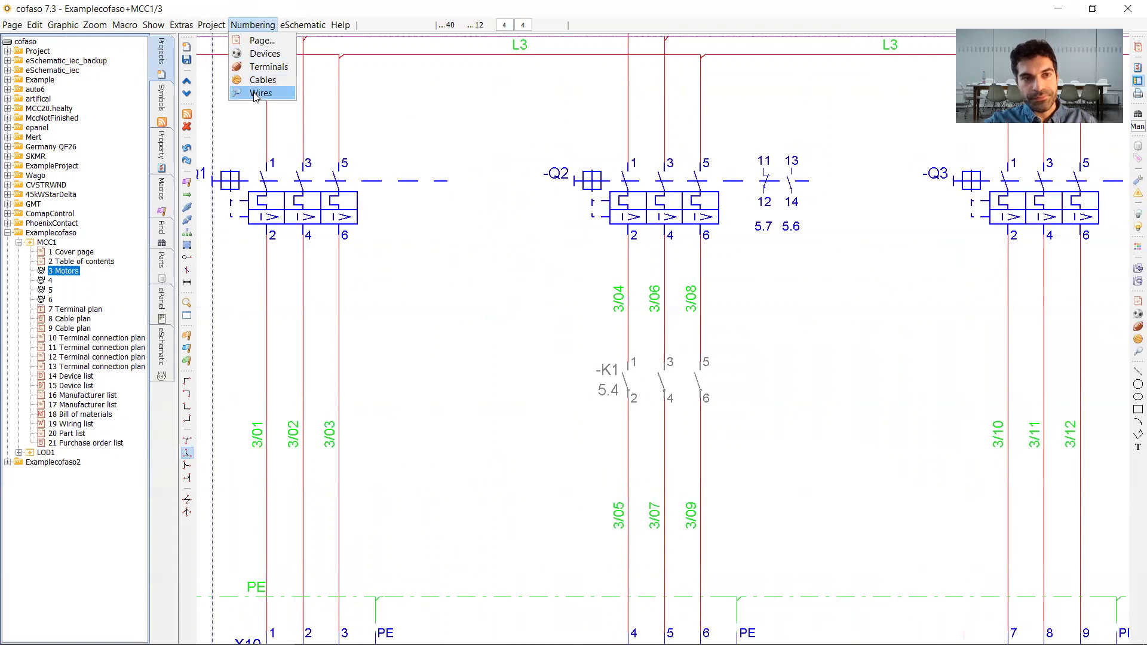
left_click(255, 94)
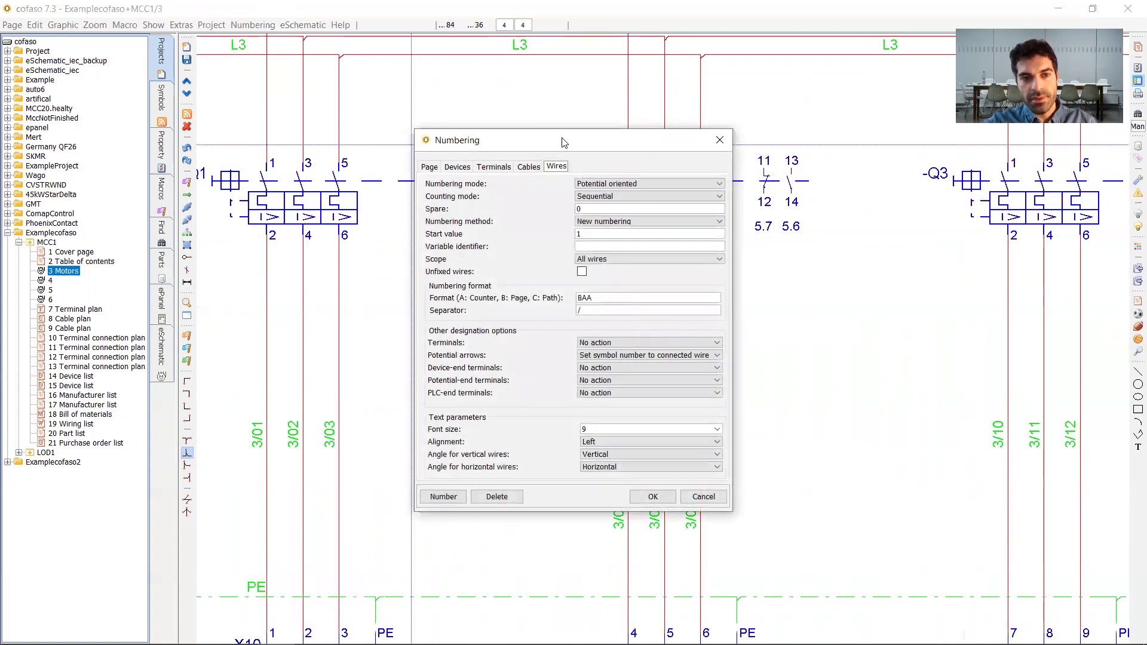
left_click_drag(564, 141, 207, 59)
left_click(229, 115)
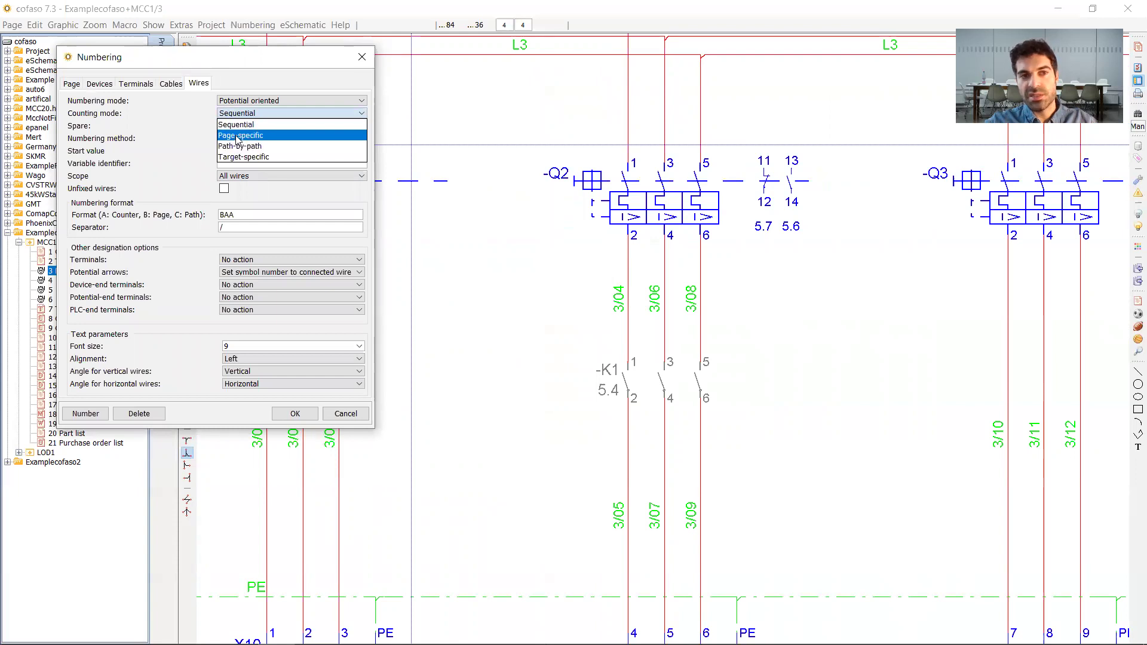
left_click(237, 135)
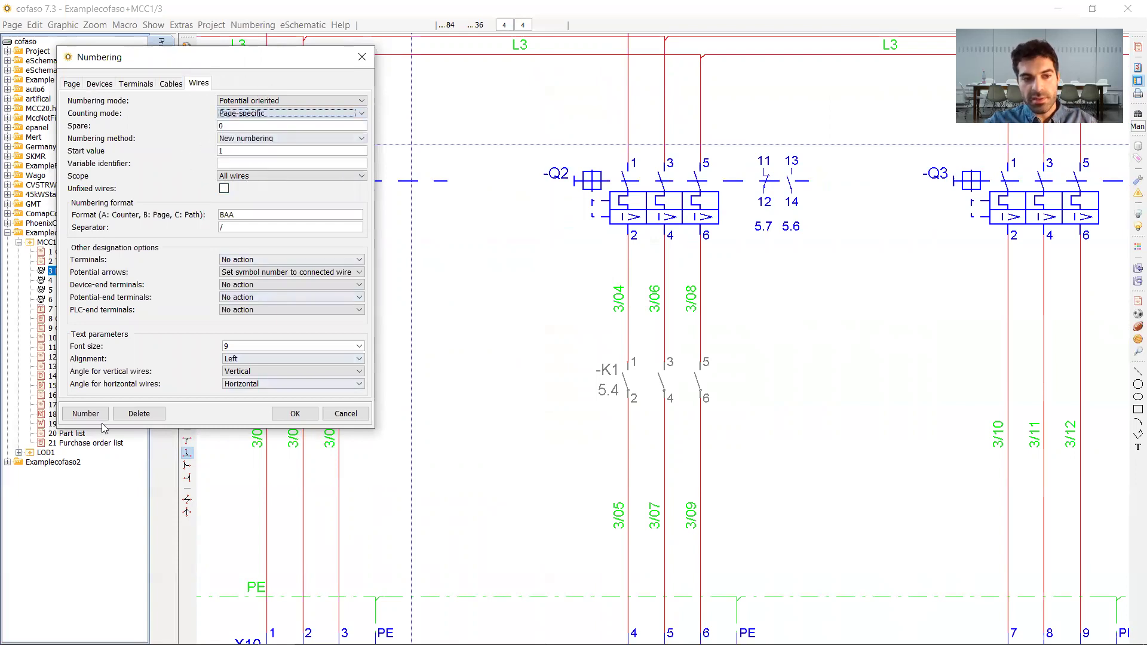
left_click(86, 413)
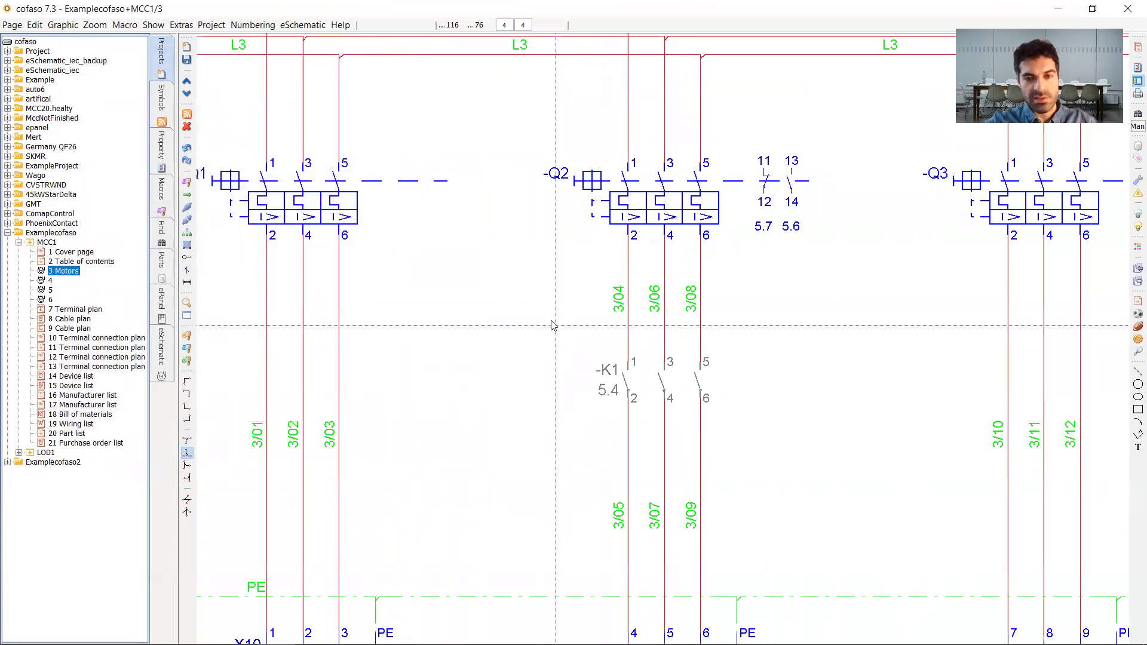
left_click(50, 290)
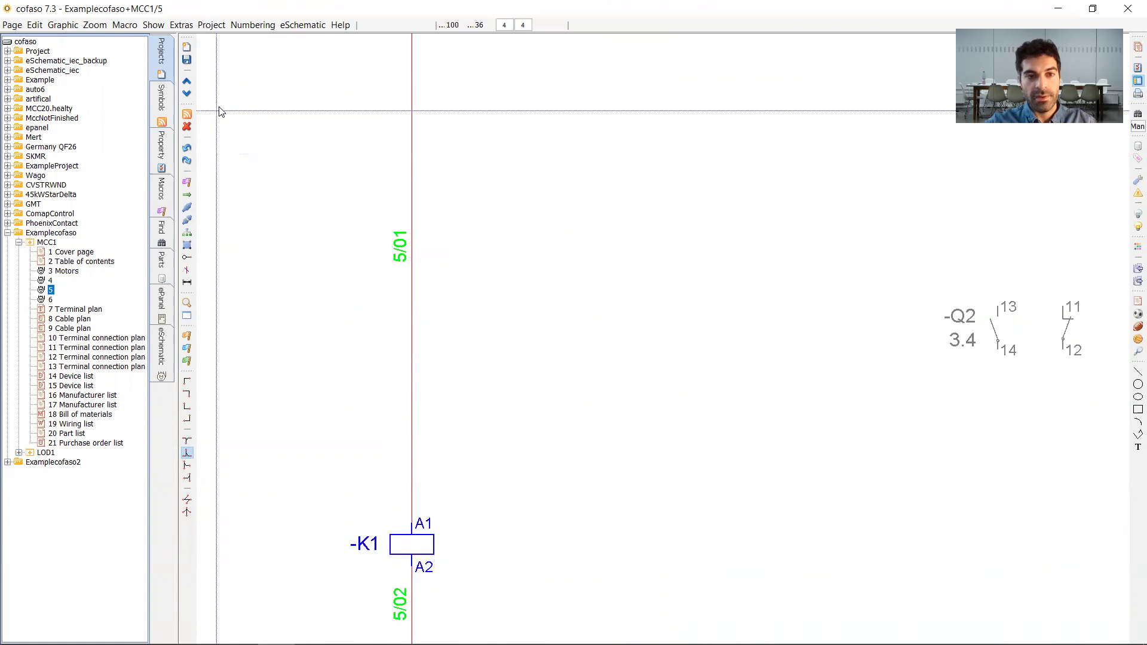
- Renumber all wires with Page-specific counting, format BAA and separator "-", and check the wire numbers on Motors page 3
left_click(253, 25)
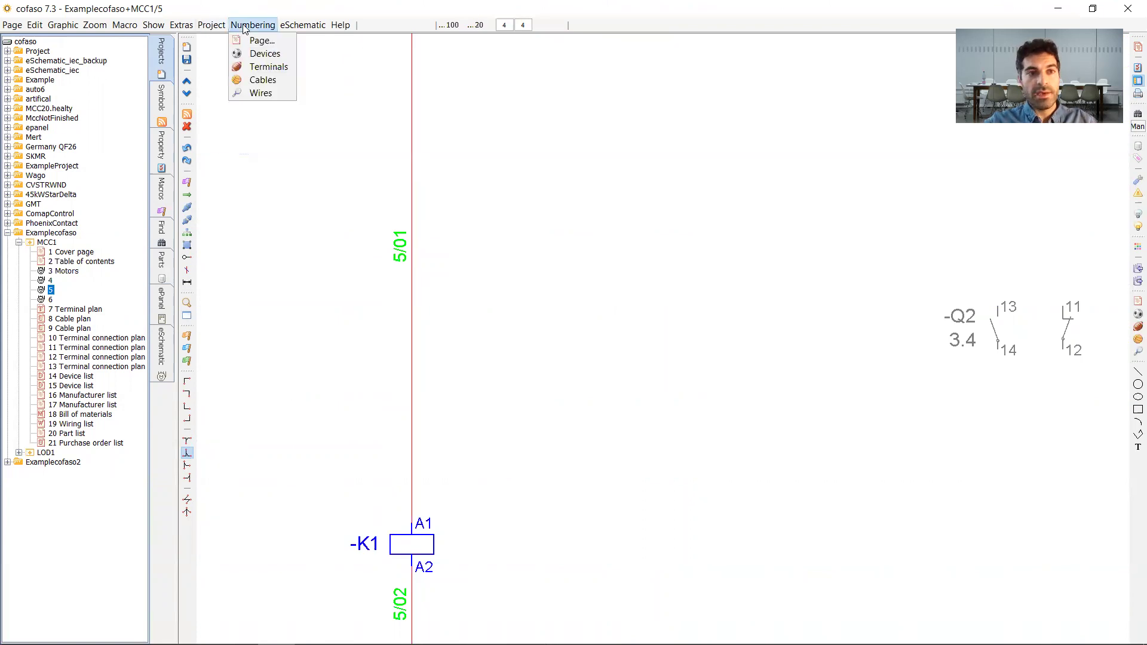
left_click(257, 94)
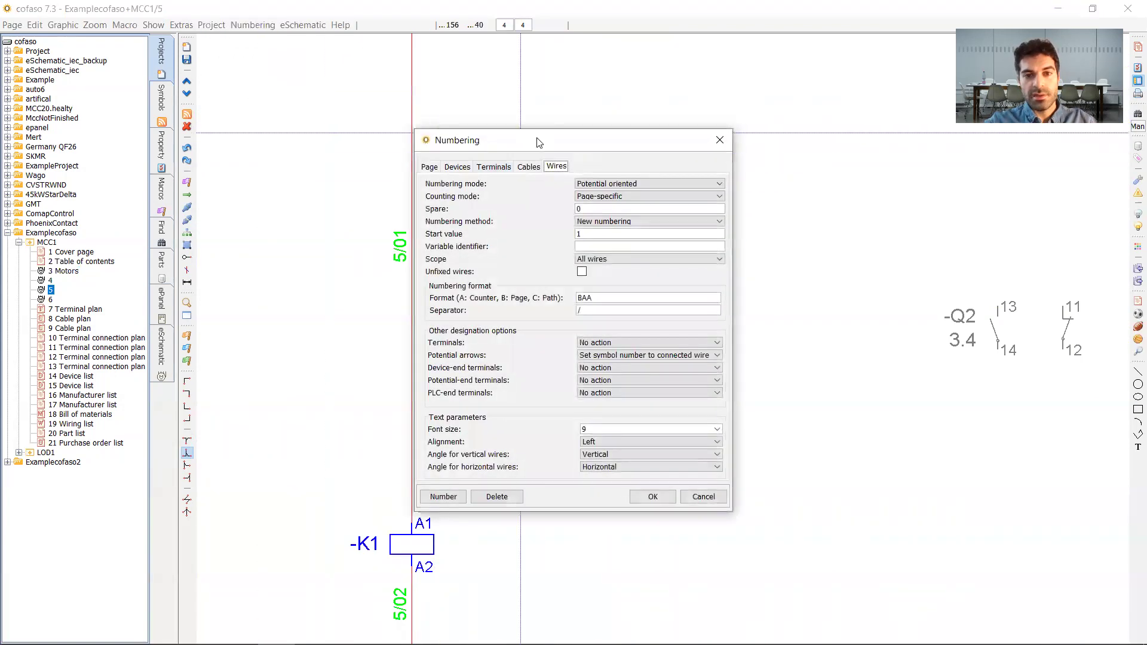
left_click_drag(538, 142, 765, 133)
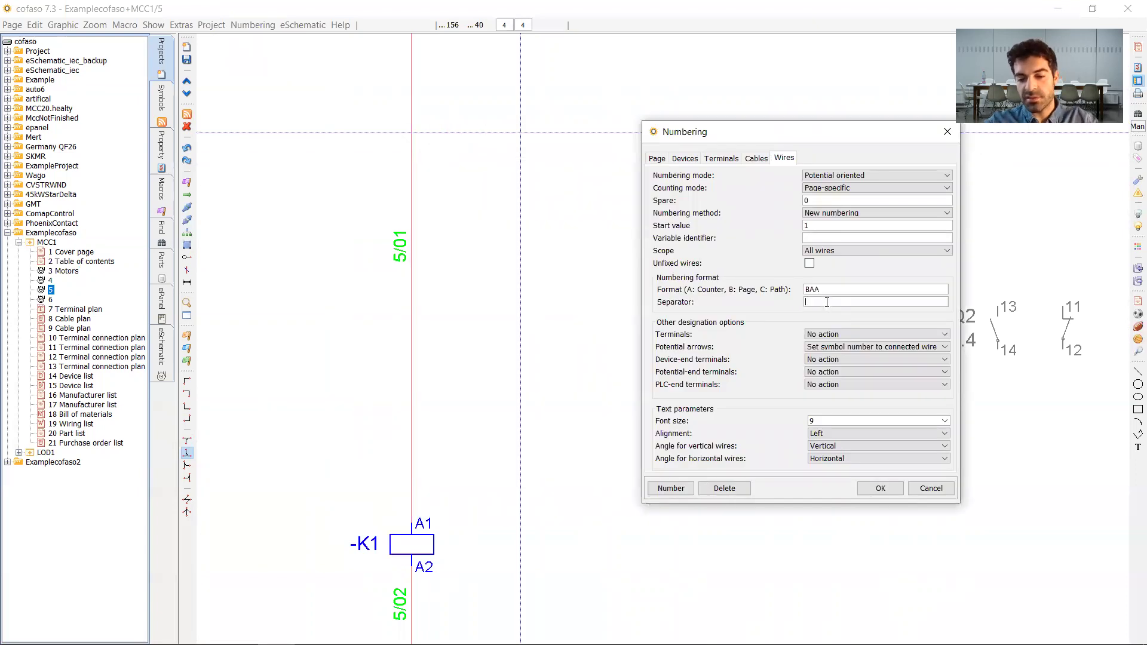
type("-")
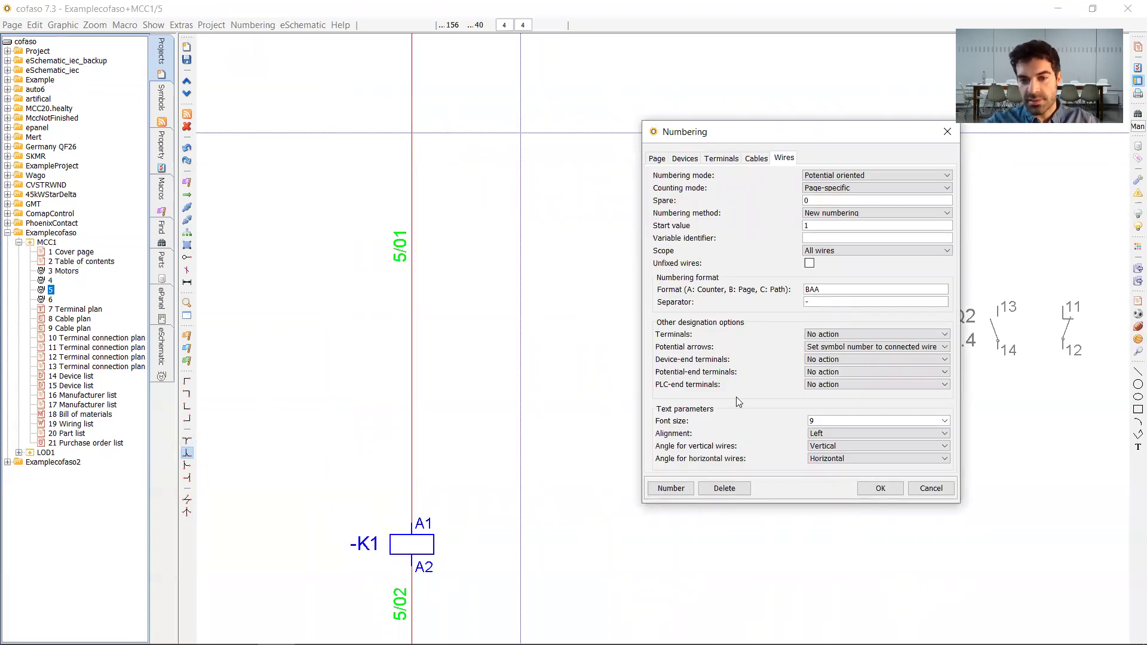
left_click(663, 491)
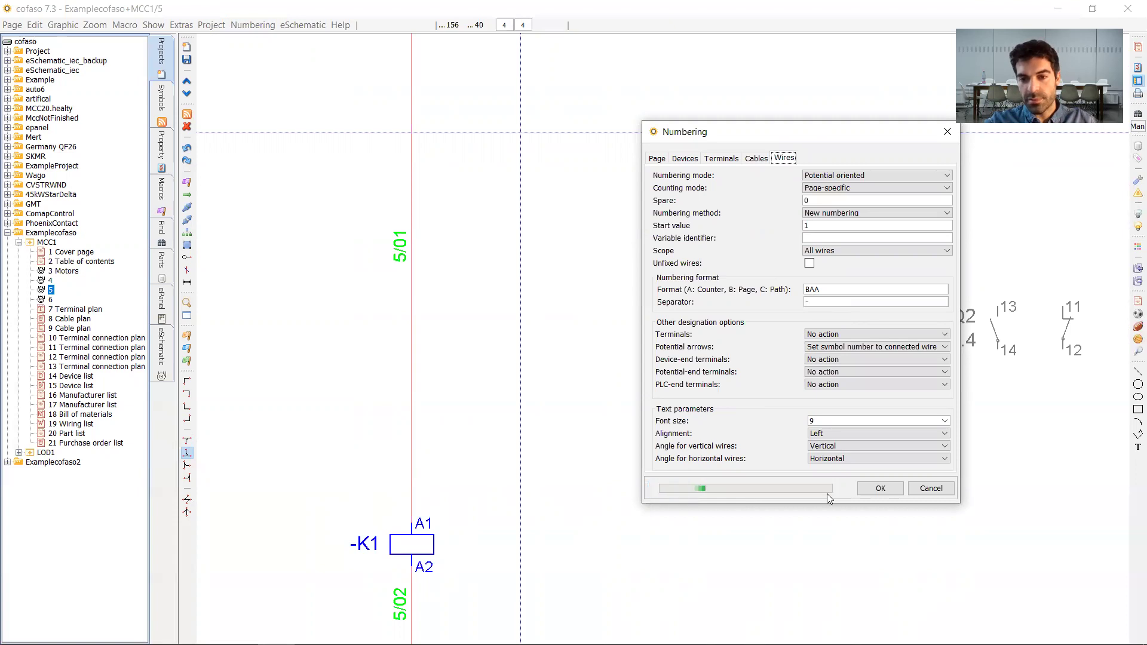
left_click(882, 489)
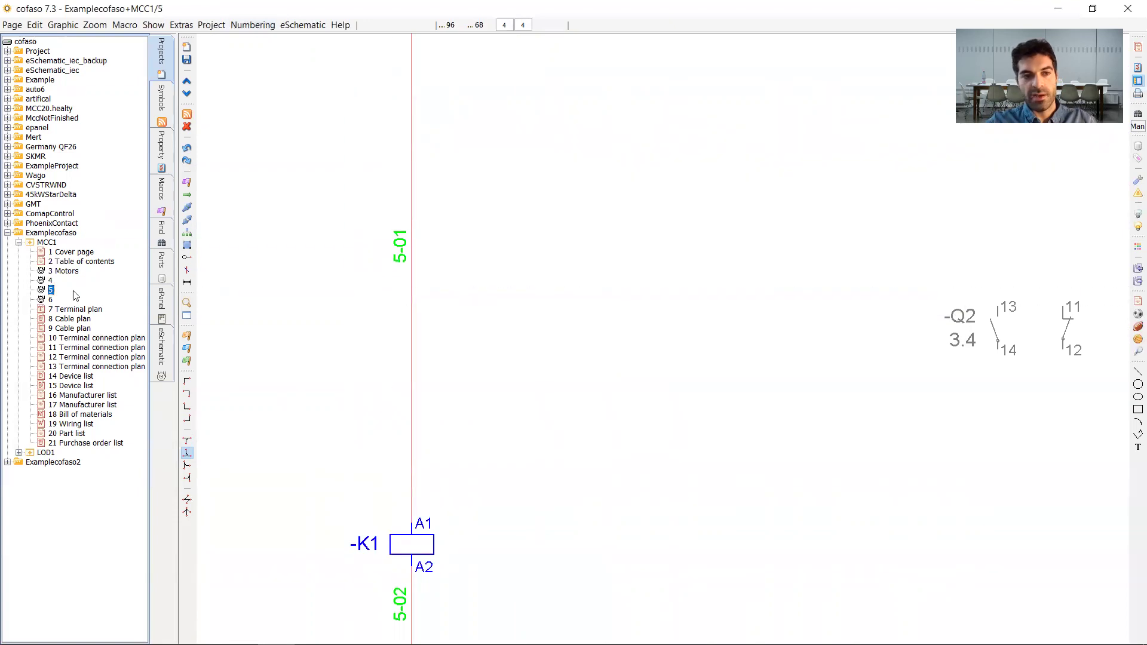
left_click(65, 271)
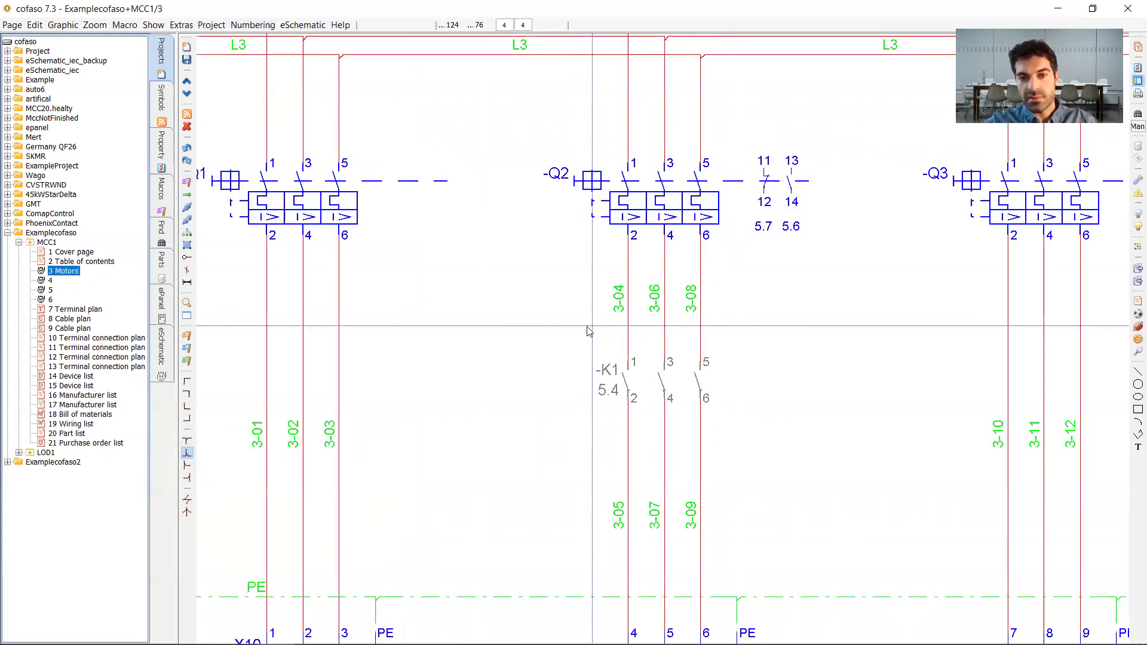
scroll(562, 340, "down", 1)
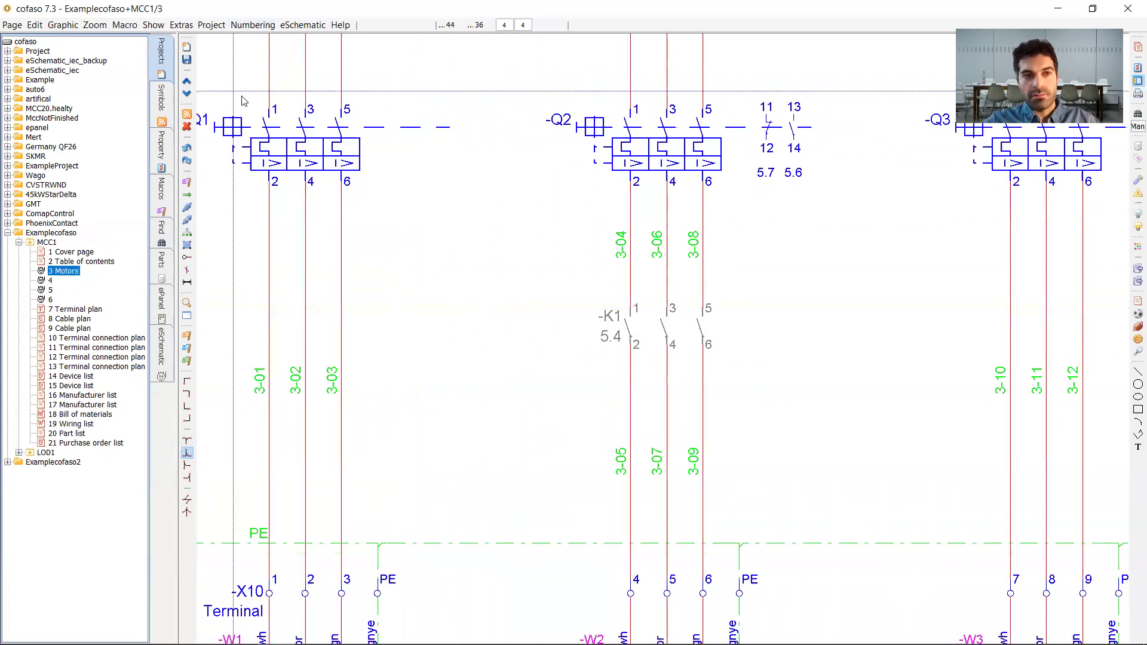
- Clear the wire number separator and renumber all wires with Page-specific counting and format BAA
left_click(252, 25)
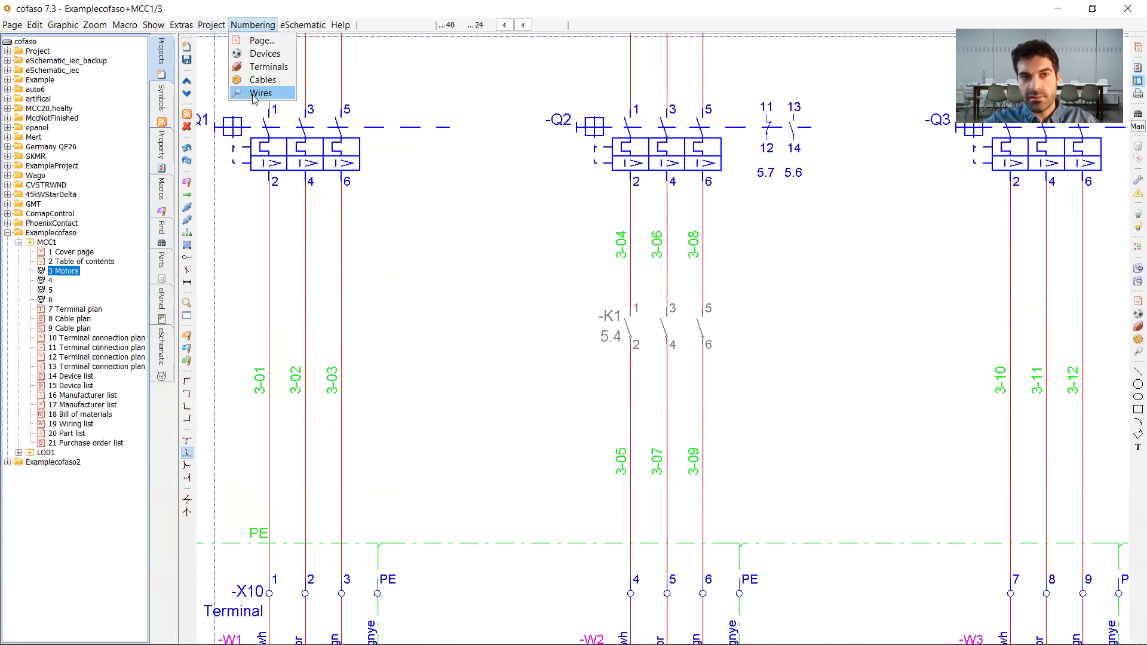
left_click(259, 93)
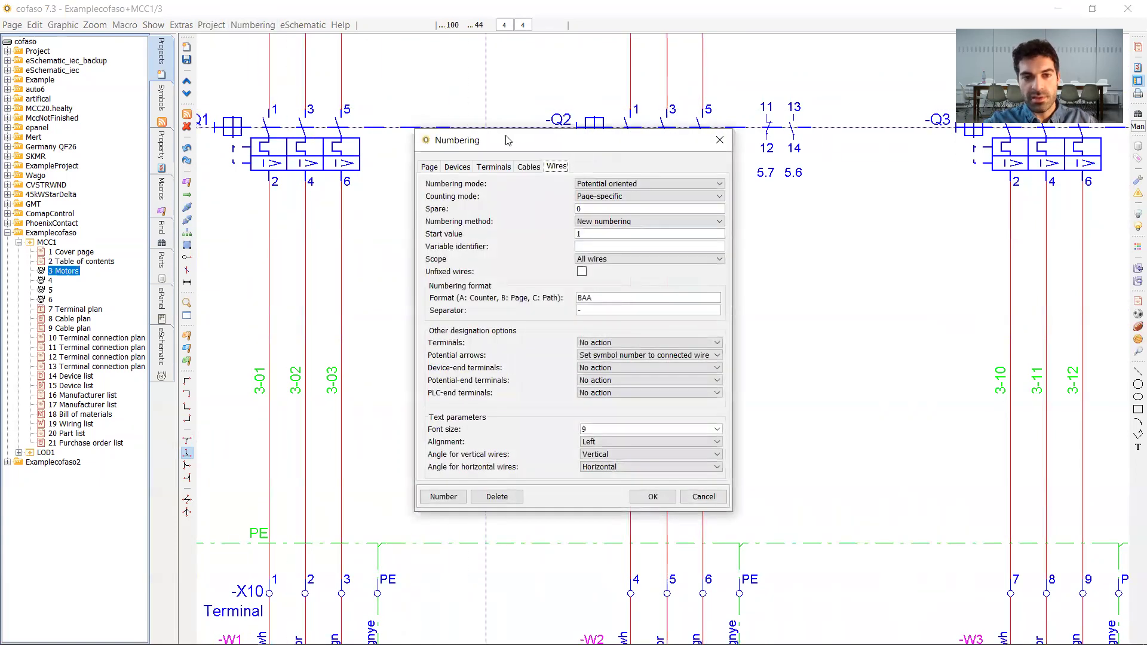
left_click_drag(507, 140, 199, 57)
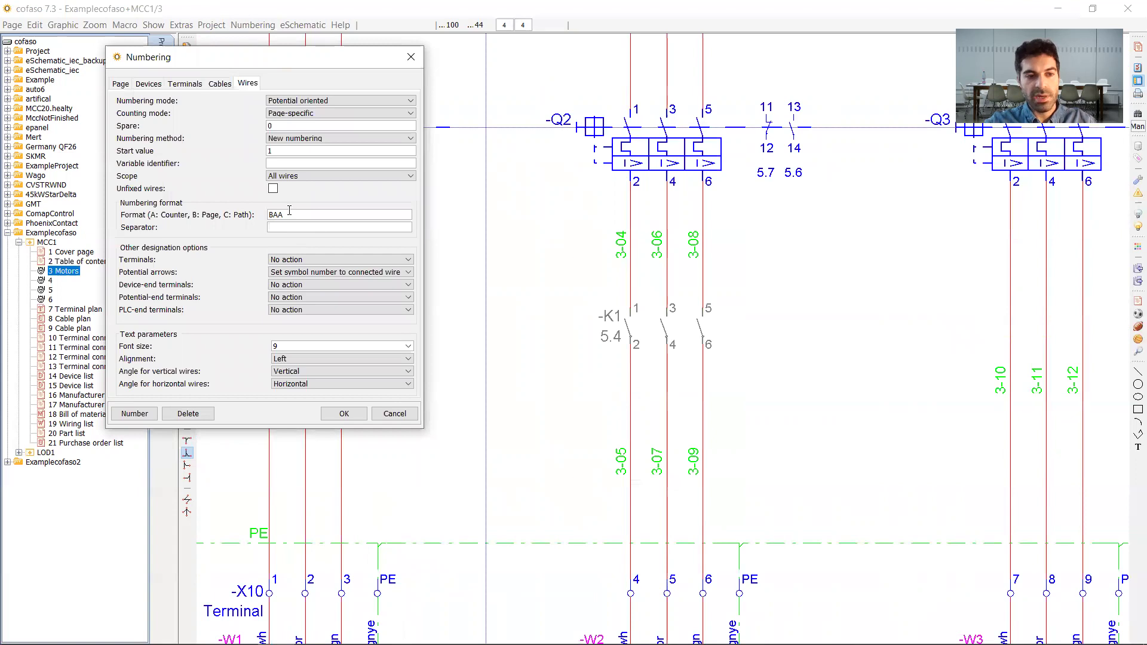
left_click(134, 413)
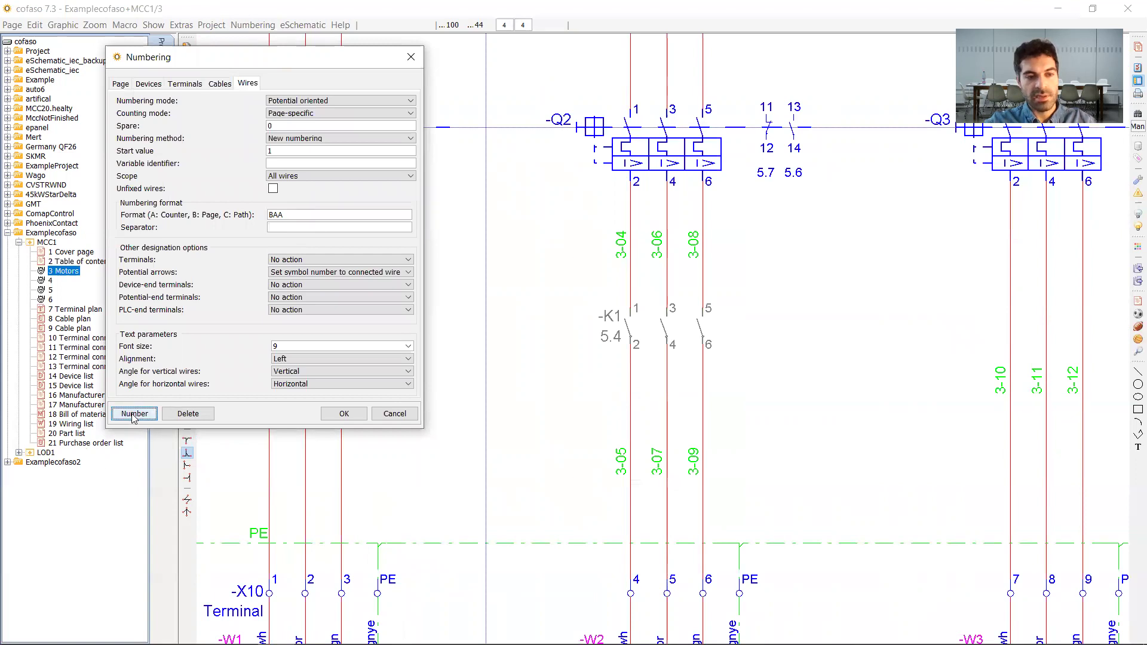
left_click(343, 415)
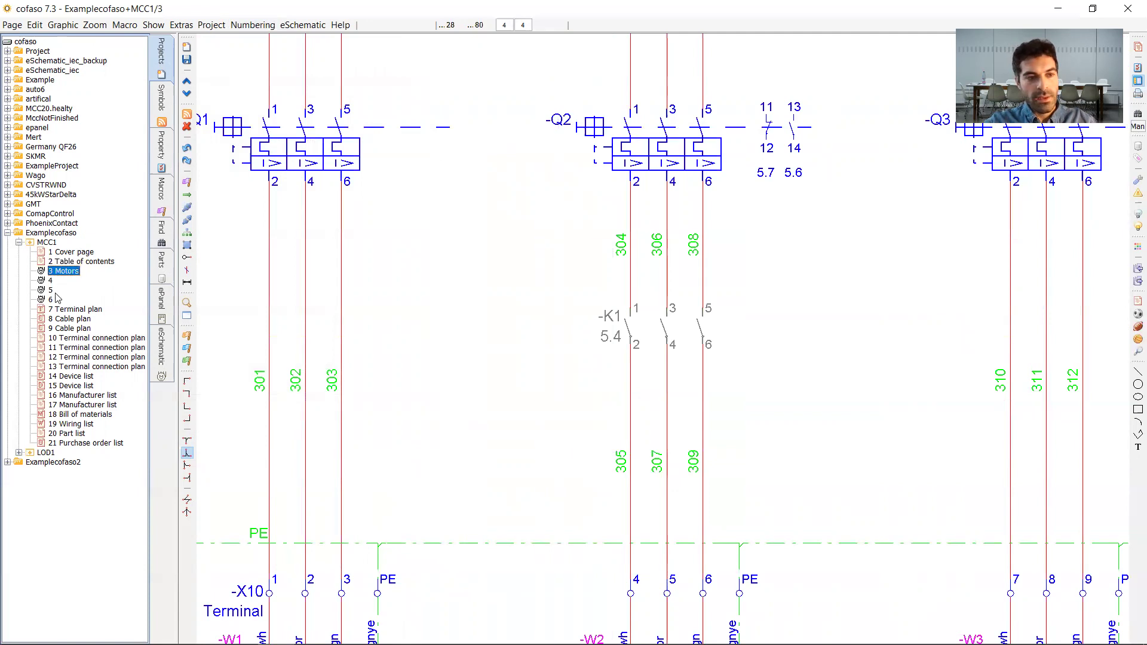
- Review the wiring list on page 19 and export it as the Excel file ExamplecofasoWires in C:\Temp
left_click(72, 424)
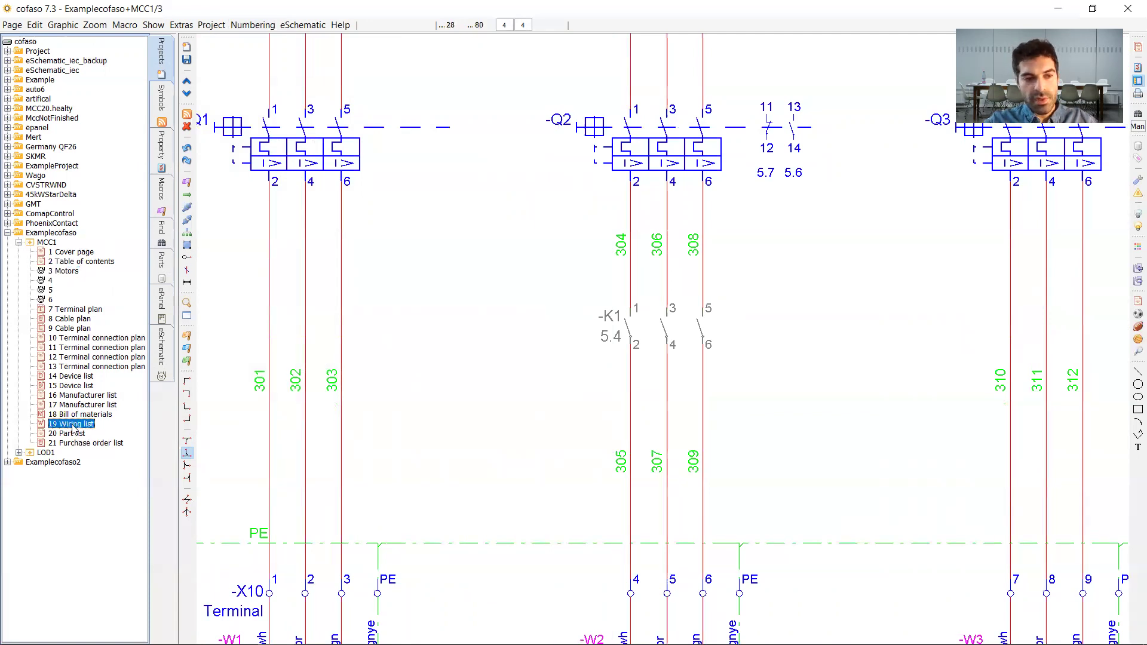
left_click_drag(300, 302, 308, 442)
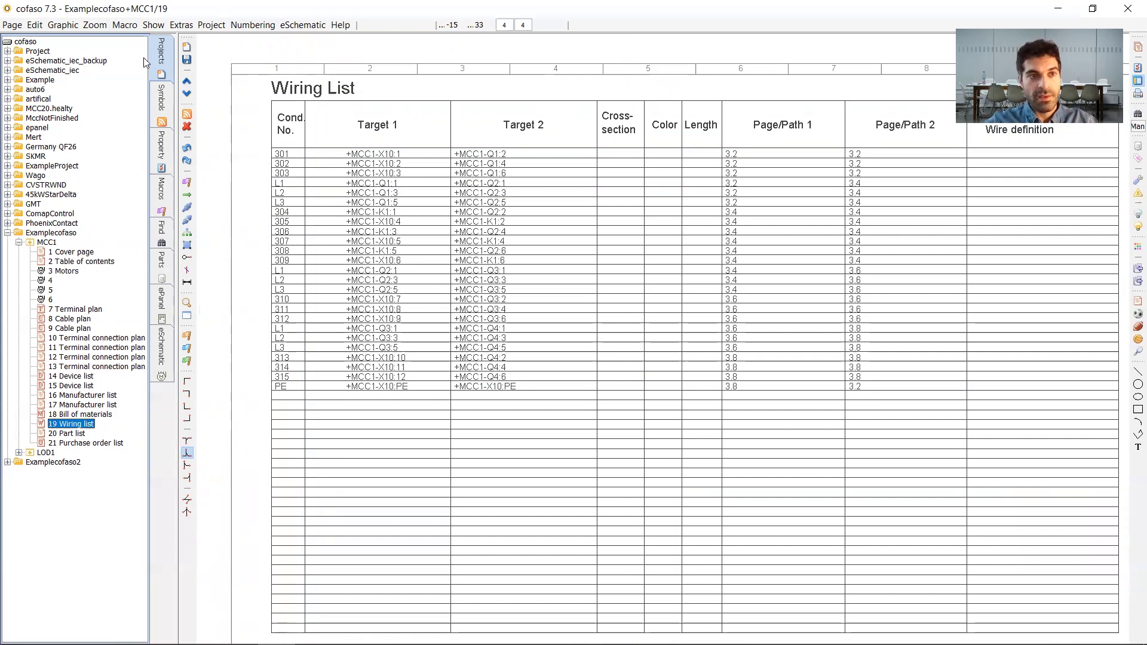
left_click(144, 28)
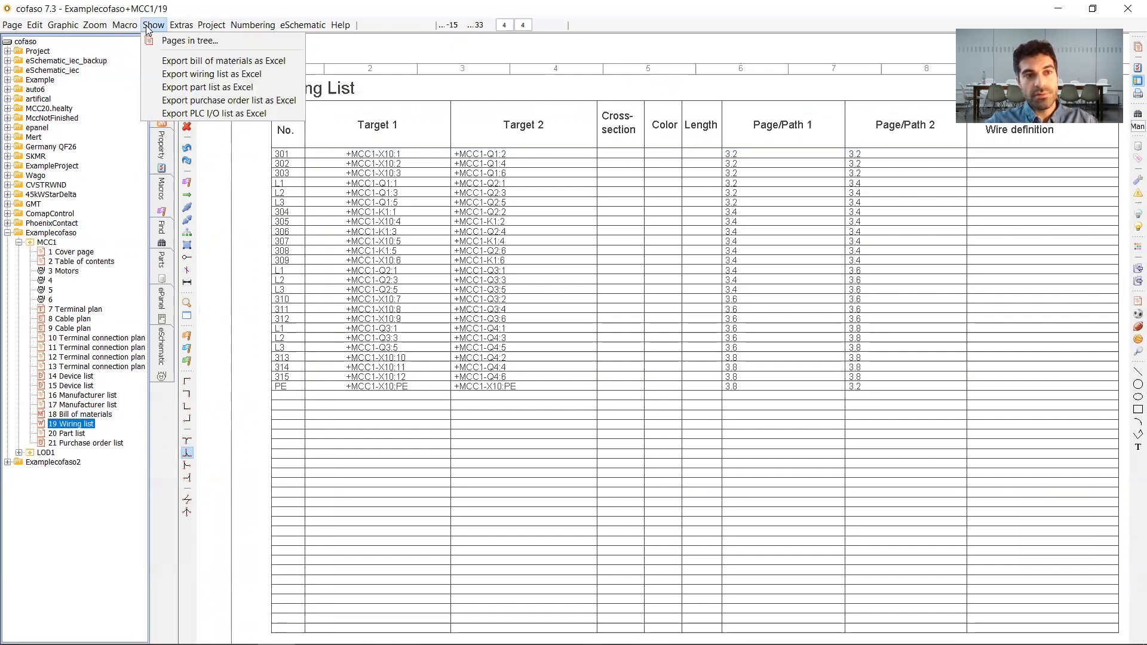
left_click(172, 73)
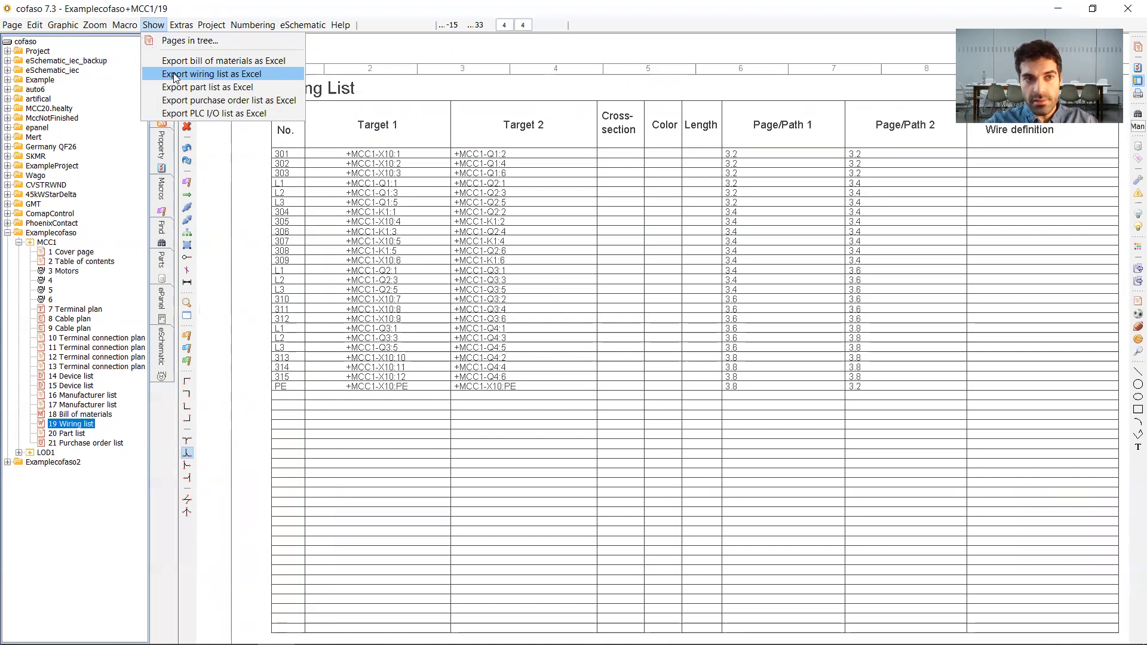
left_click(394, 382)
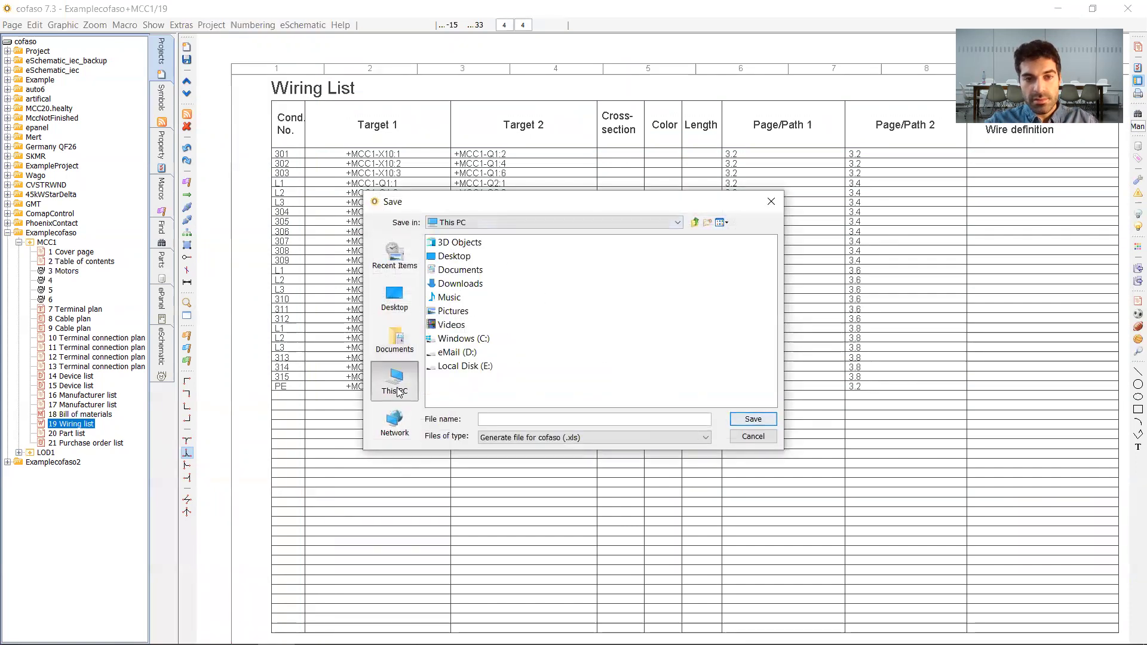
double_click(457, 339)
double_click(448, 298)
left_click(501, 420)
type("Example")
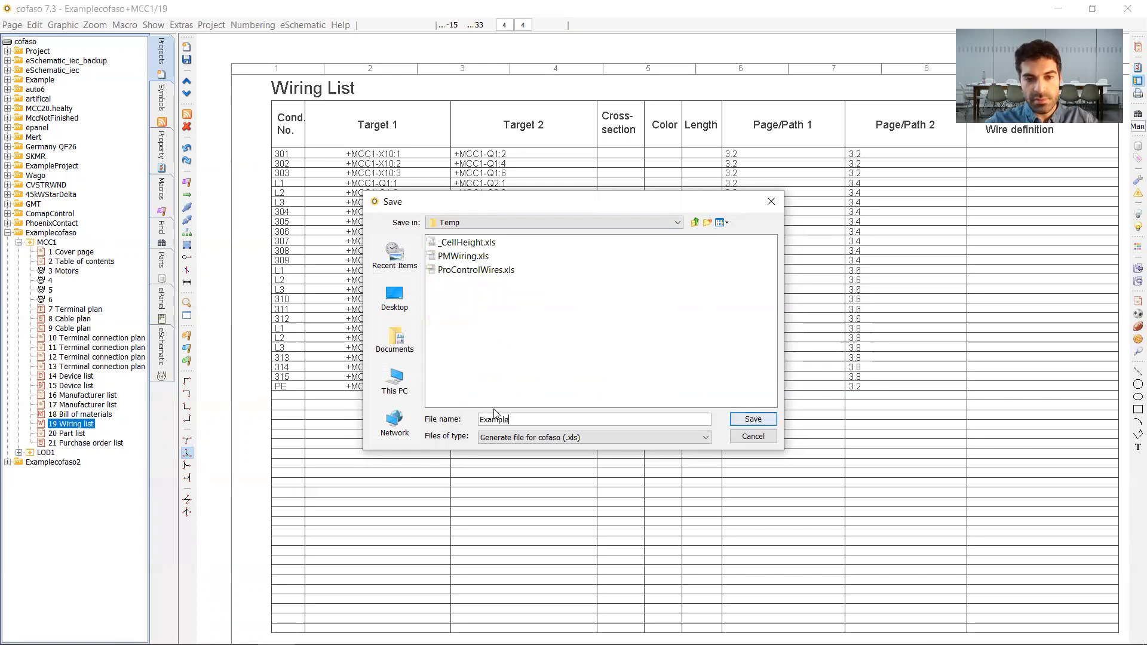
type("cofasoWires")
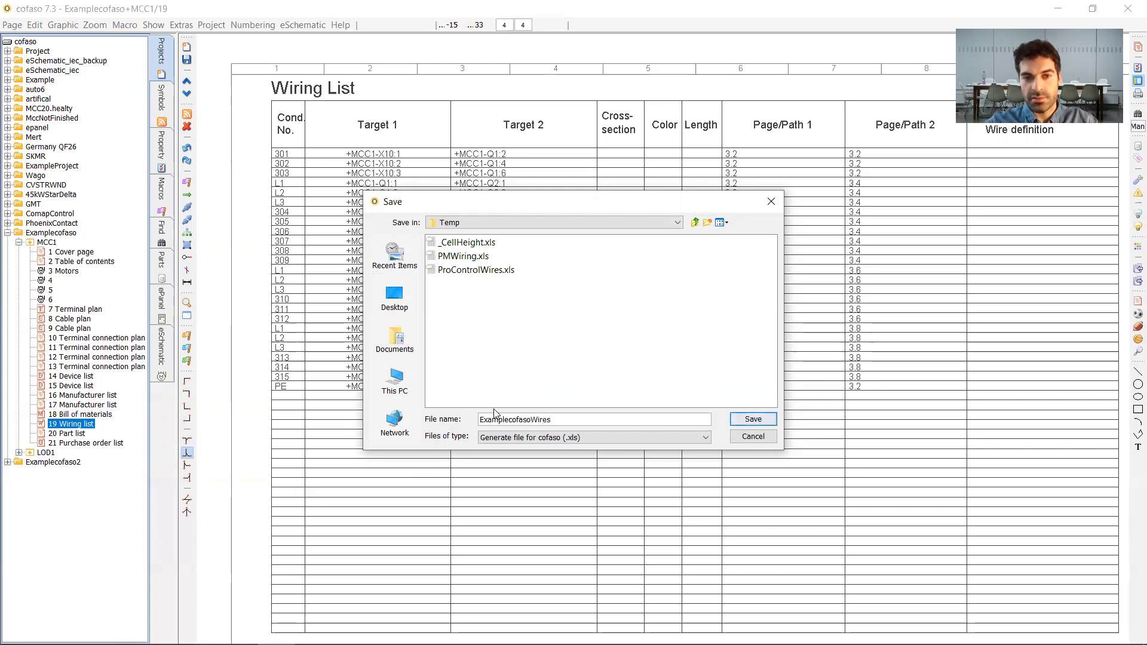
left_click(766, 418)
- Switch to File Explorer and open ExamplecofasoWires.xls from C:\Temp
left_click(127, 630)
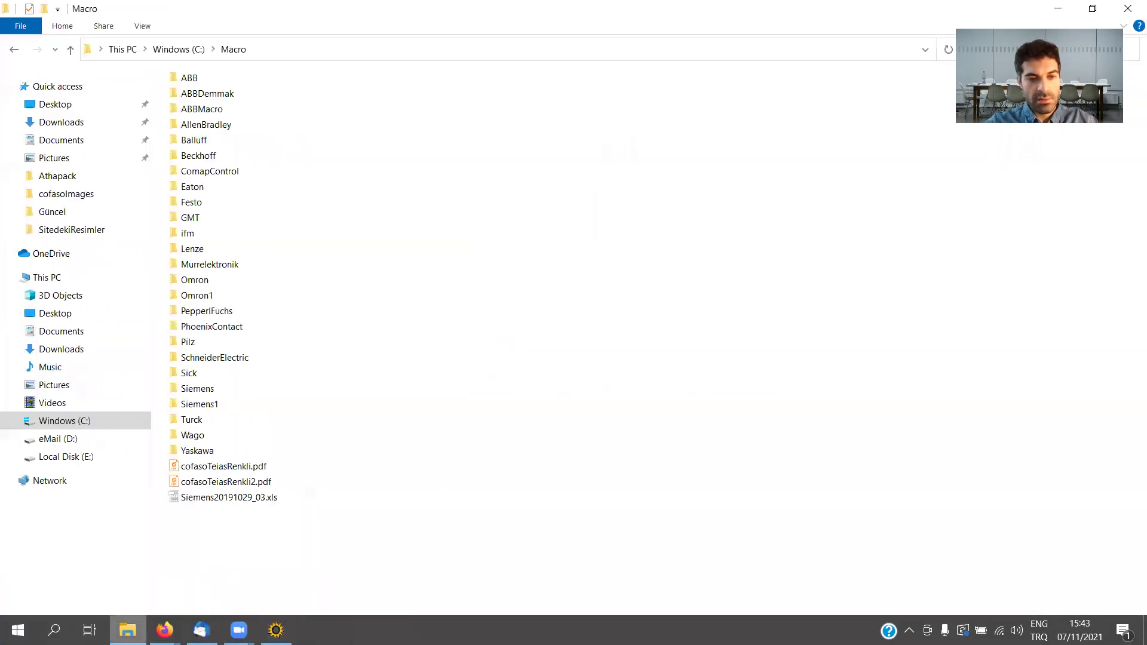
left_click(88, 428)
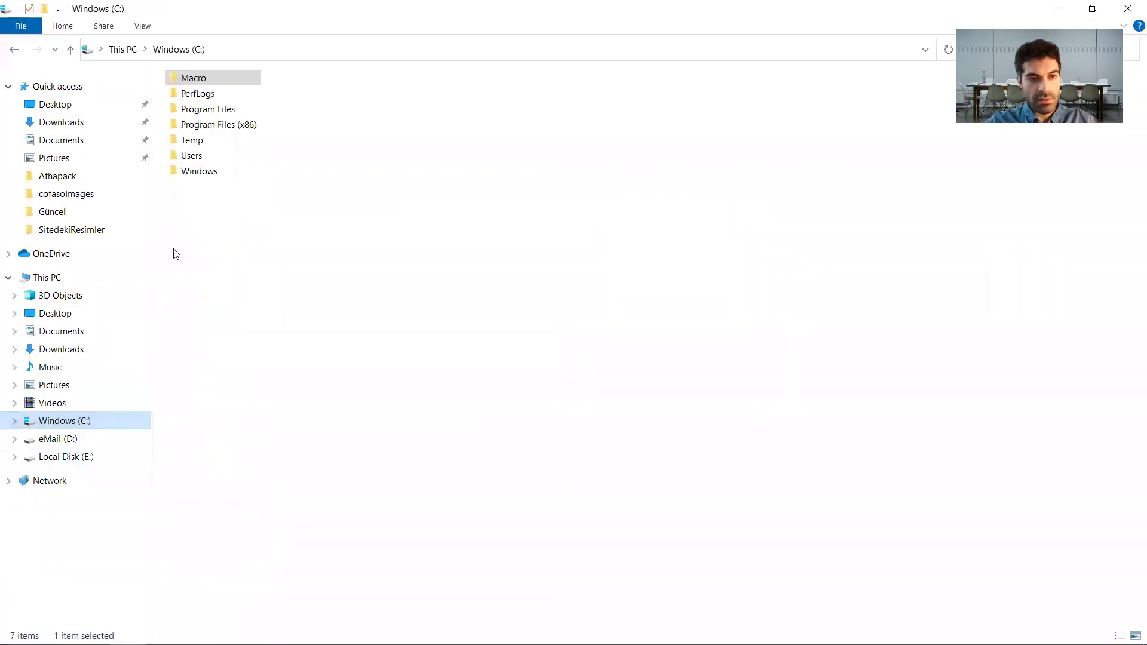
double_click(190, 138)
left_click(273, 115)
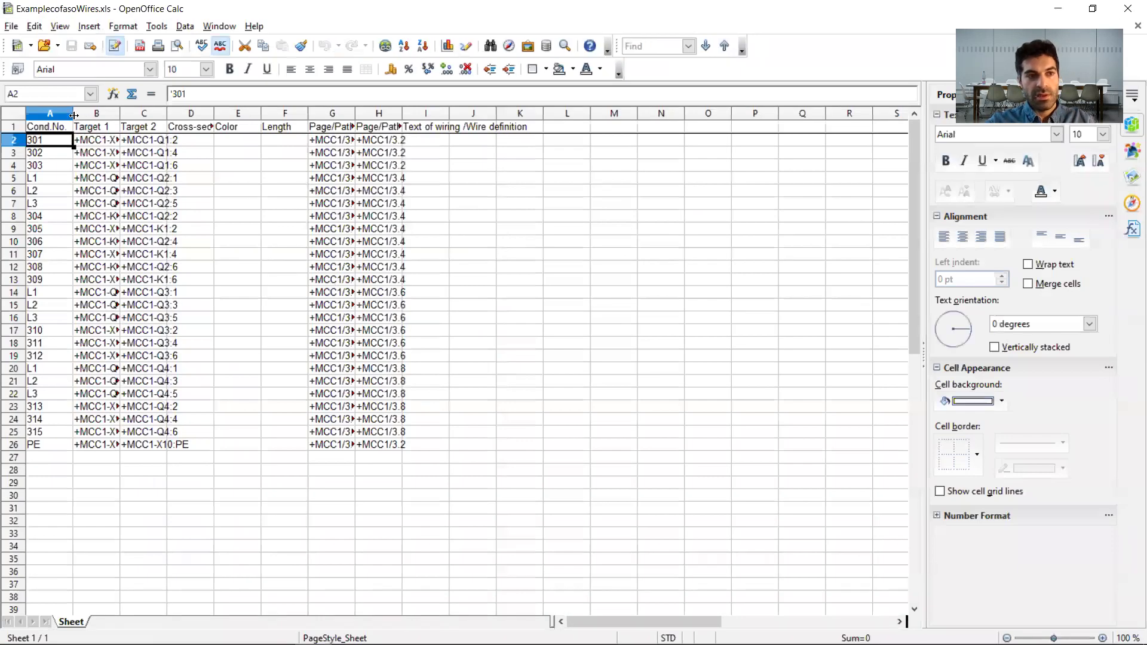
- Widen column A, select the conductor numbers in A2:A26 for review, and return to cofaso
left_click_drag(72, 113, 228, 113)
left_click_drag(69, 141, 98, 447)
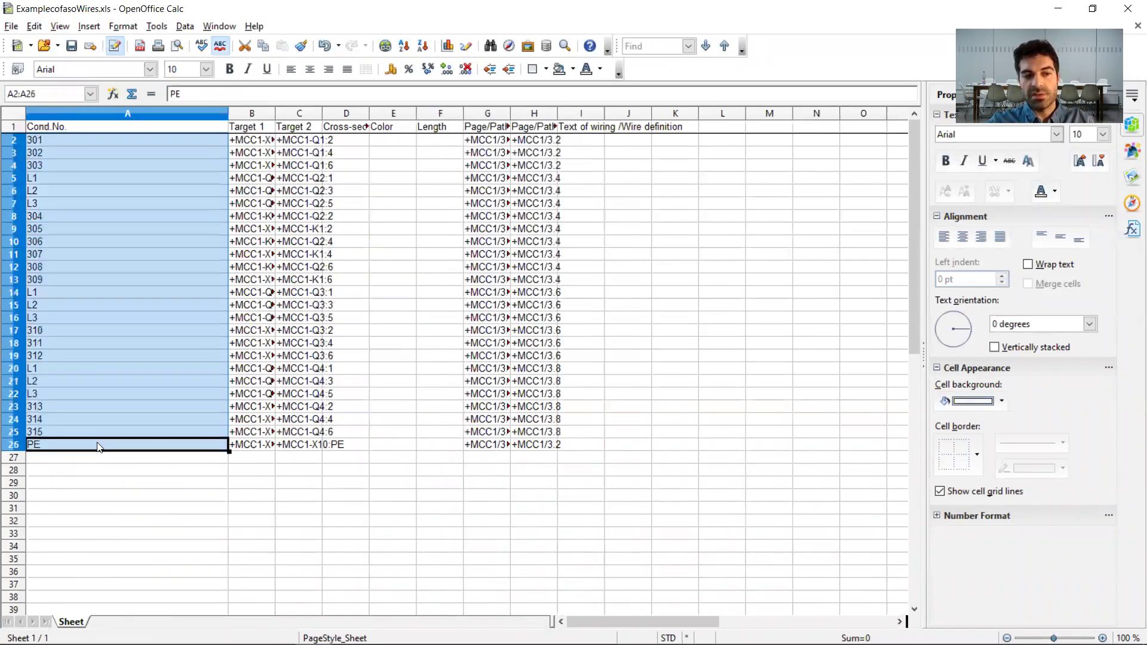
left_click(1050, 10)
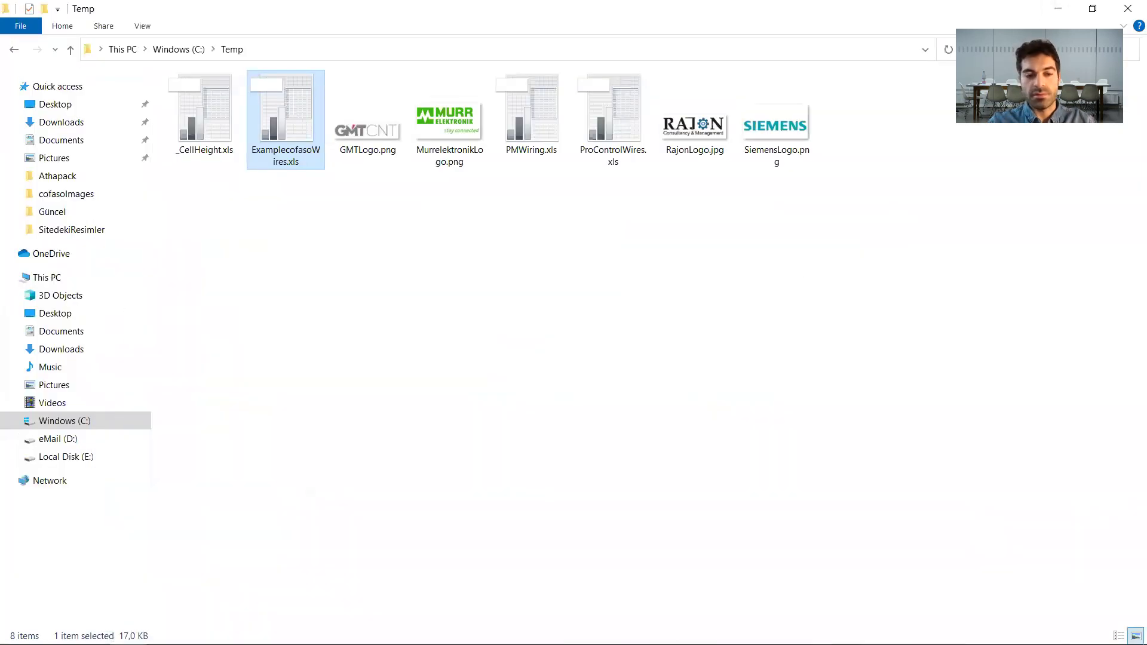
left_click(277, 631)
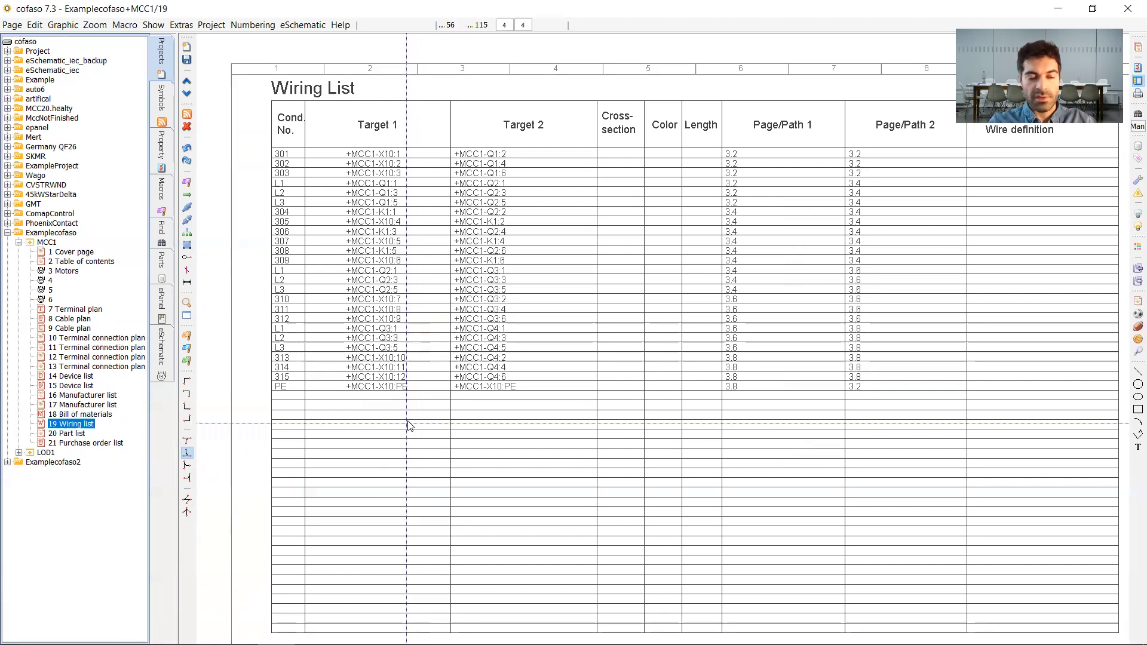
- Look through schematic pages 3 to 6 of MCC1 and examine the motor circuits on Motors page 3
left_click(66, 272)
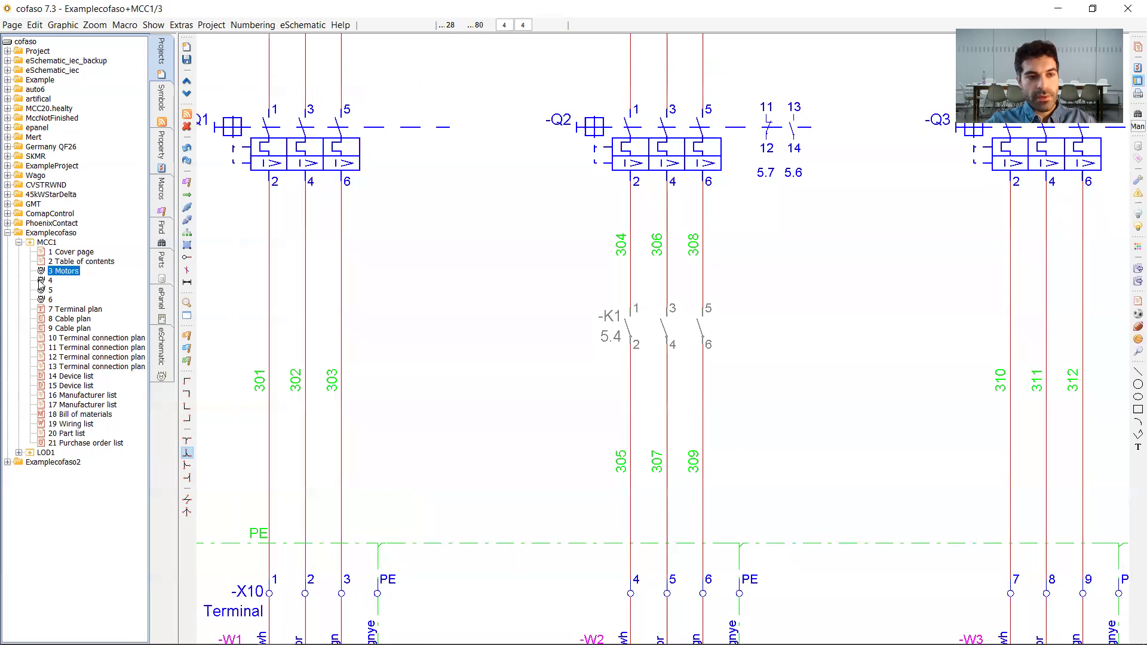
left_click(50, 280)
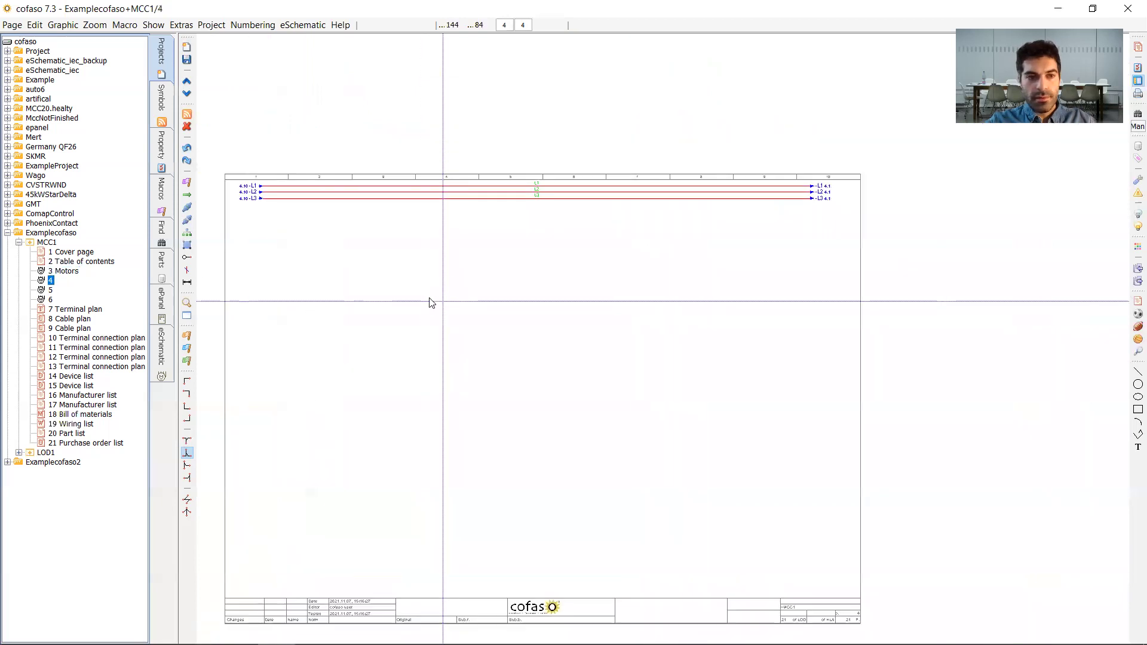
left_click(50, 290)
left_click(52, 299)
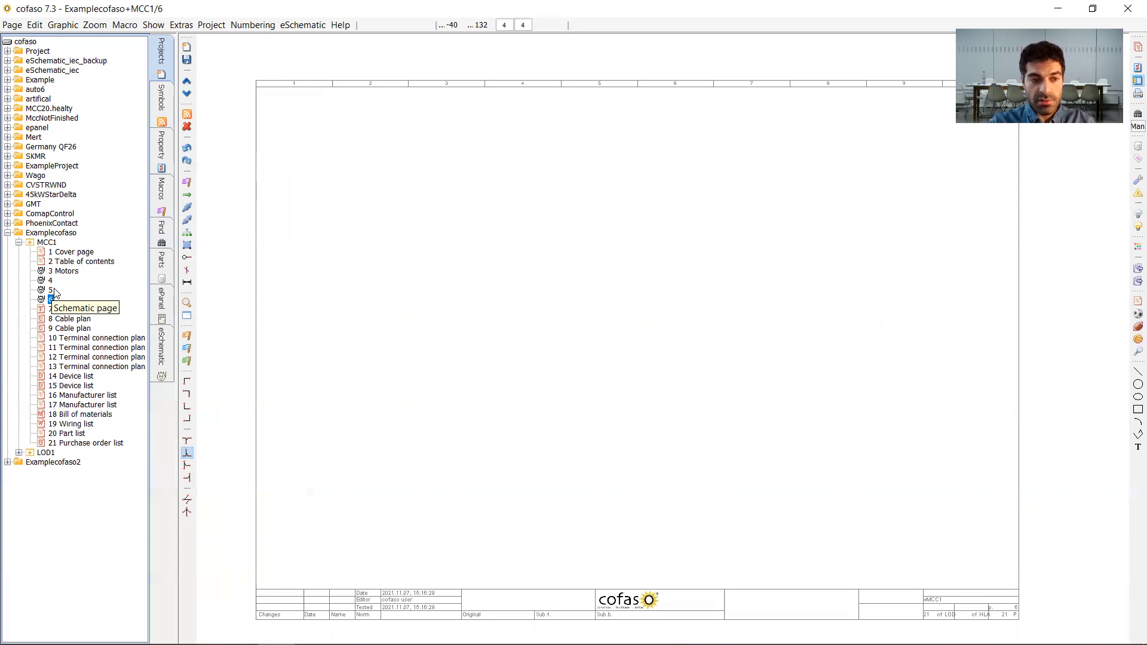
key("Up")
key("Up")
key("Up")
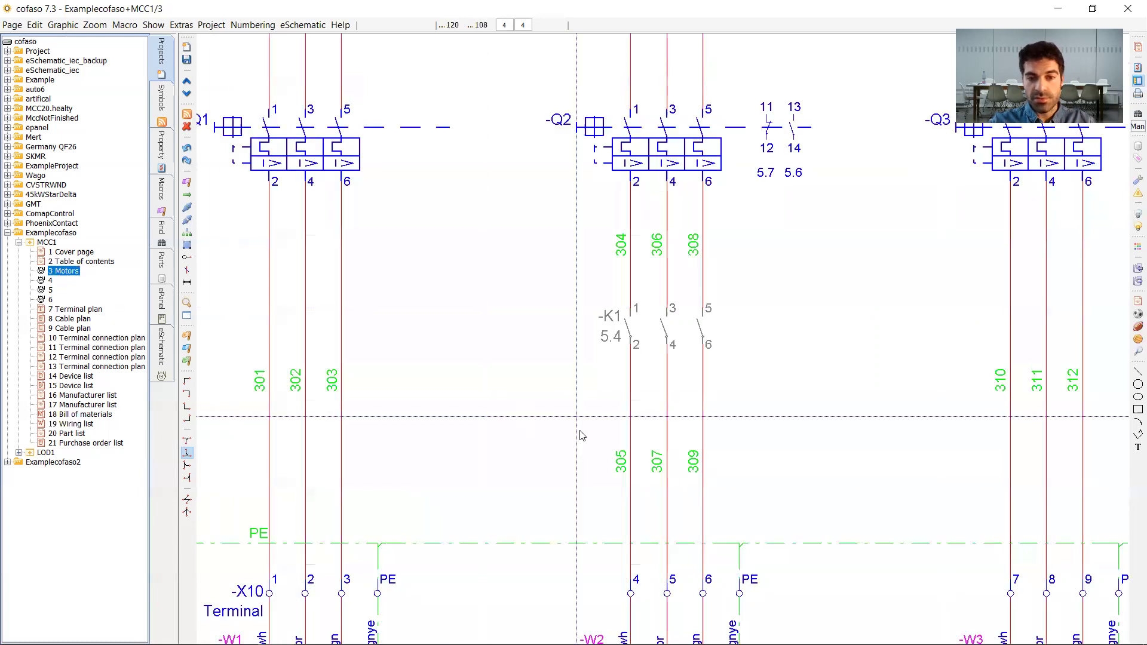
scroll(566, 397, "down", 2)
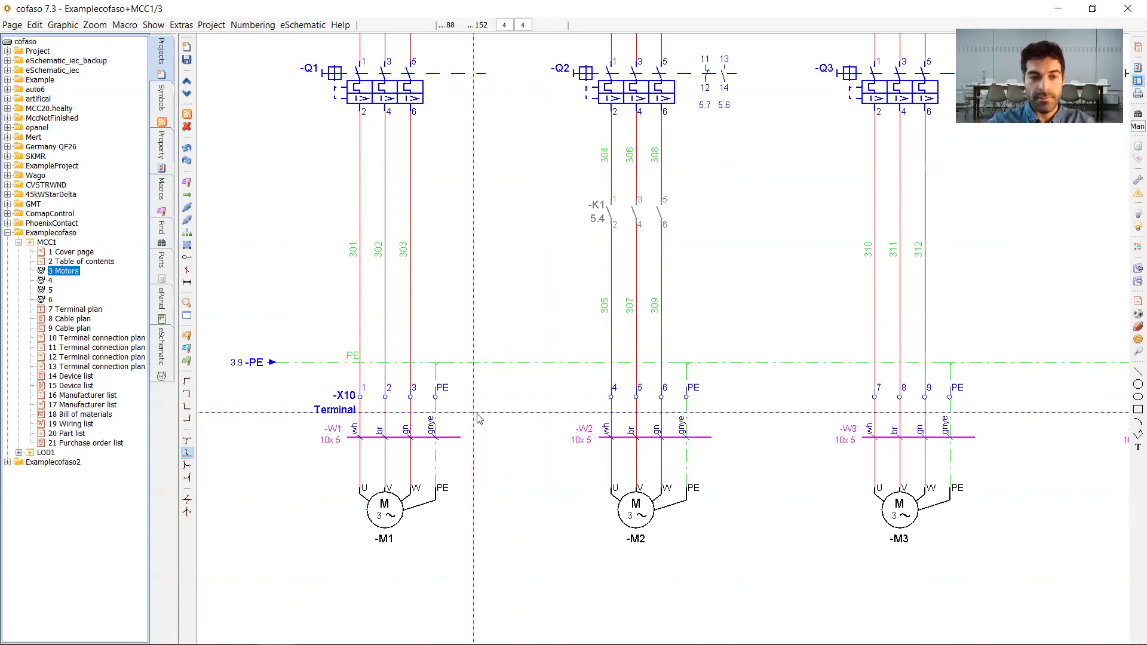
- Open schematic page 6 of MCC1 and expand the window macro library down to macro > abb > macros > abb
left_click(50, 290)
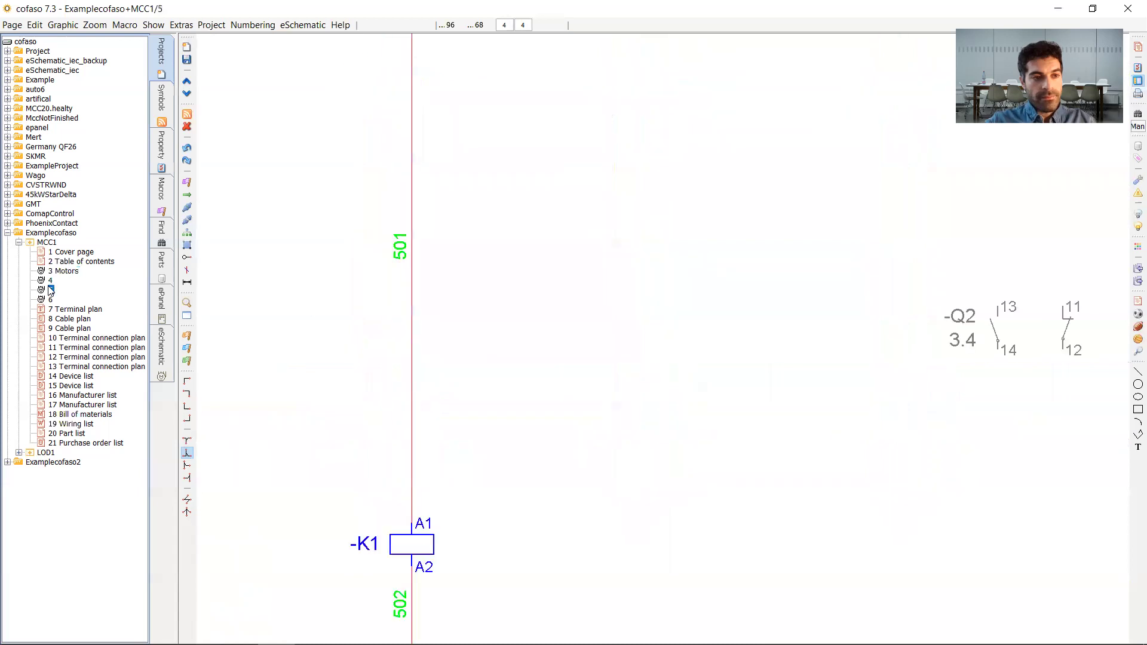
left_click(52, 300)
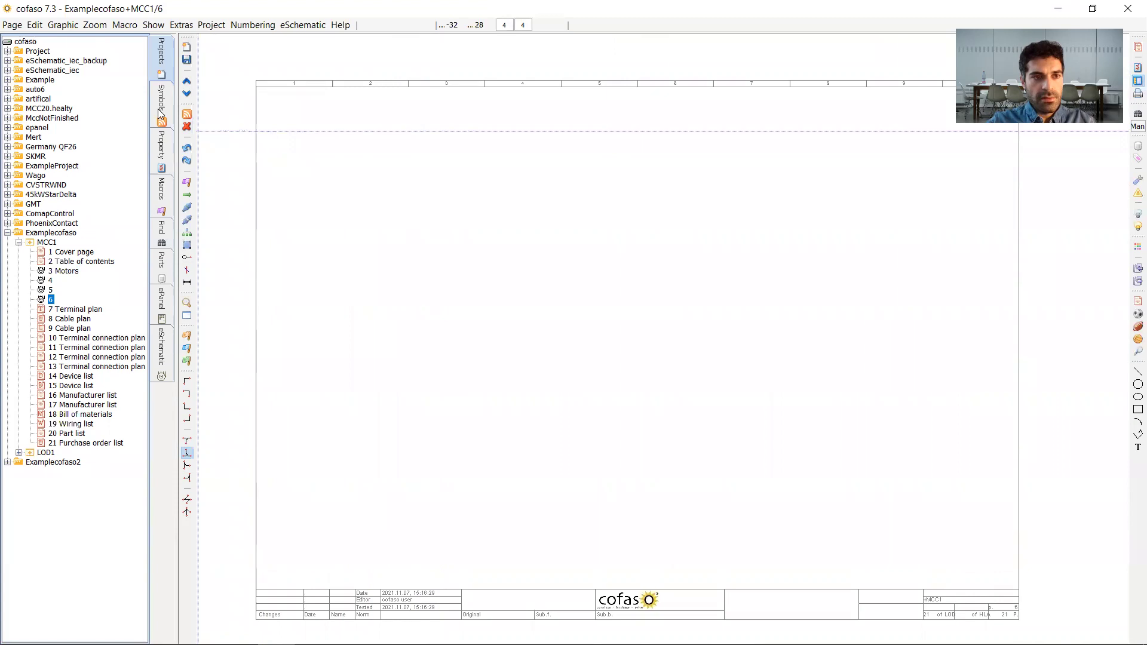
left_click(161, 189)
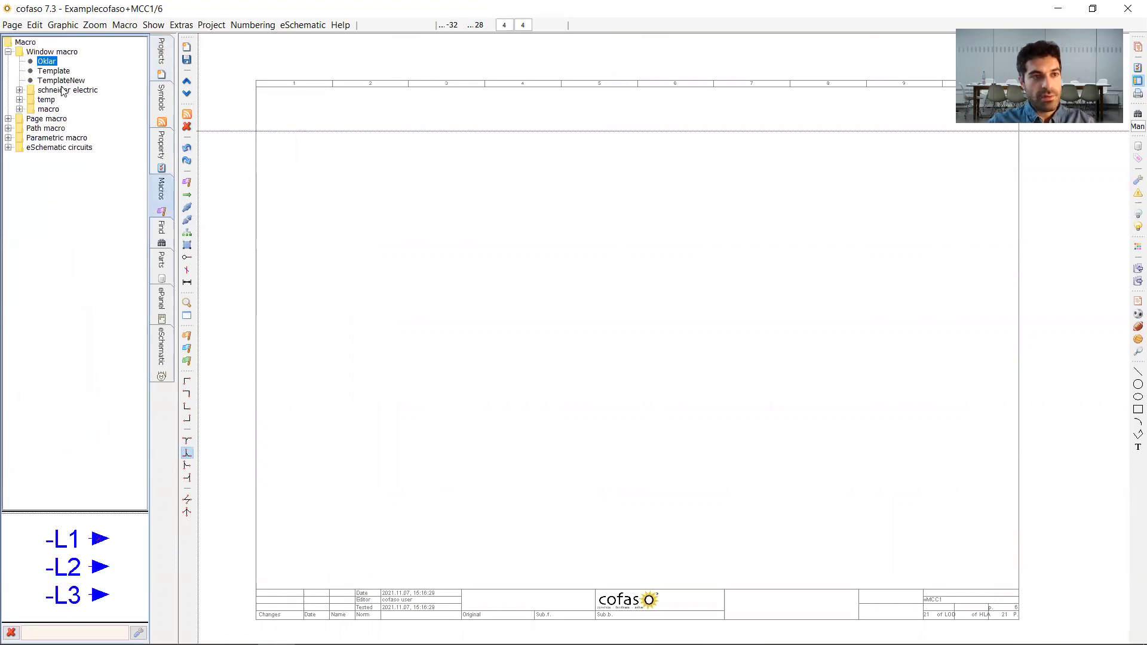
double_click(48, 109)
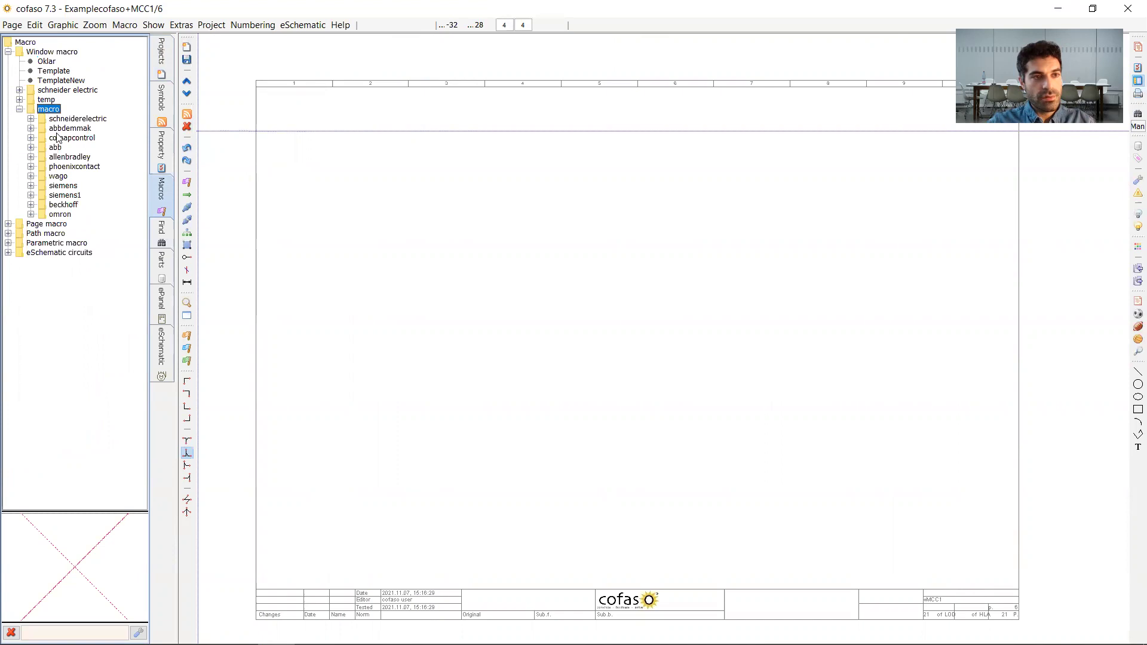
double_click(57, 146)
double_click(67, 157)
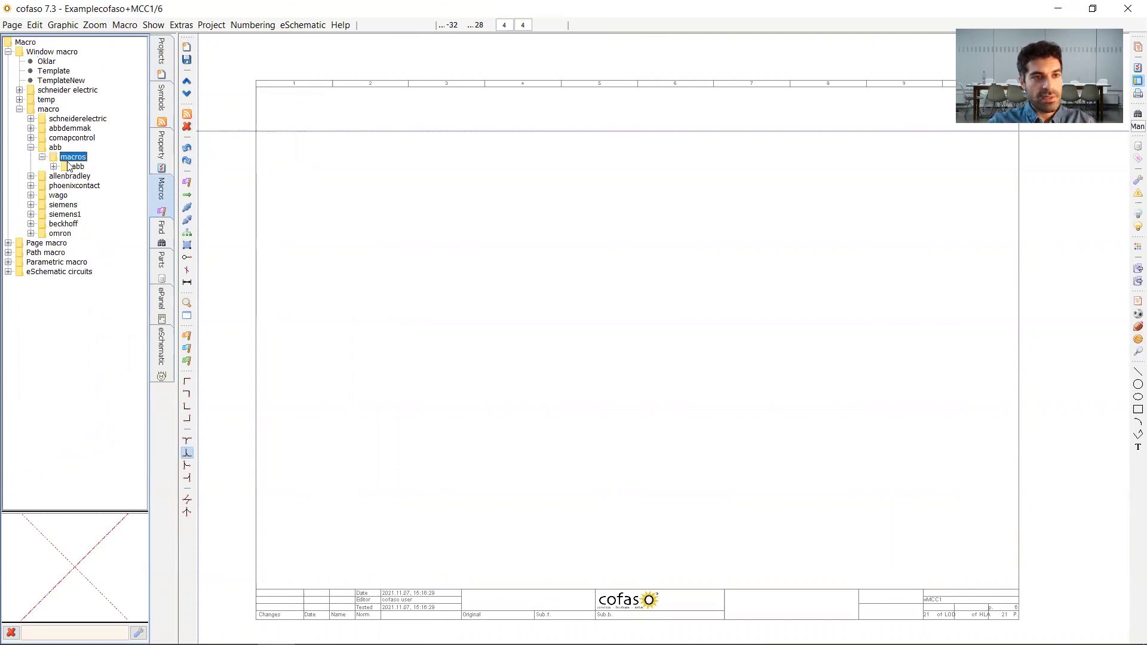
double_click(74, 167)
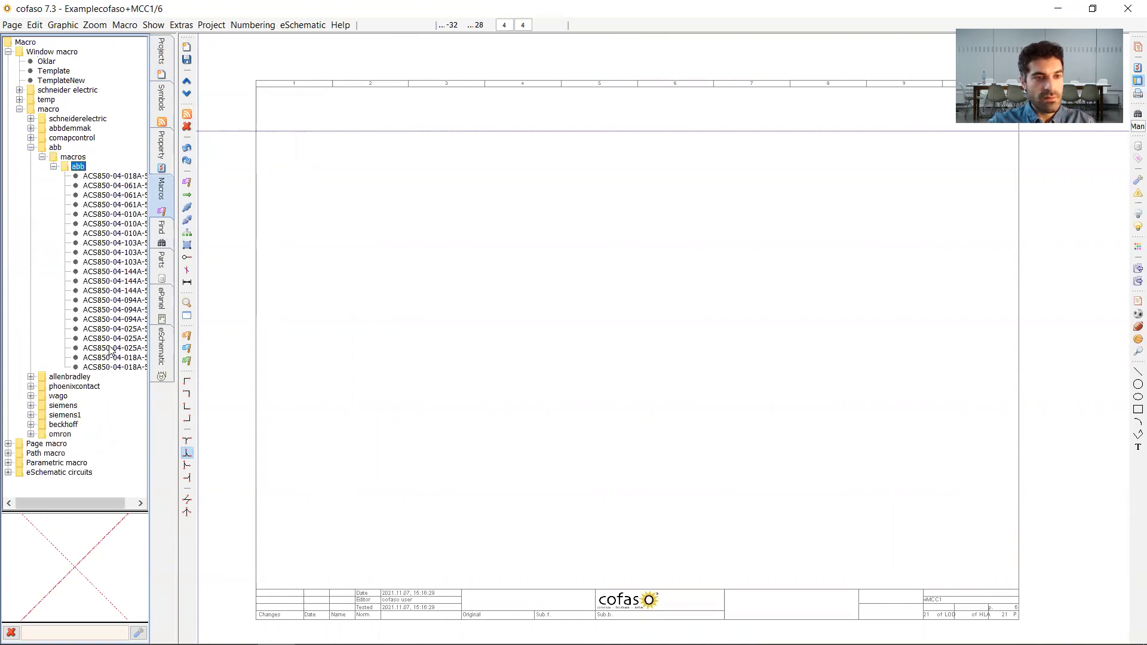
- Place the ABB ACS850-04-025A window macro containing only control terminals near the upper edge of page 6
left_click(111, 348)
scroll(291, 169, "down", 2)
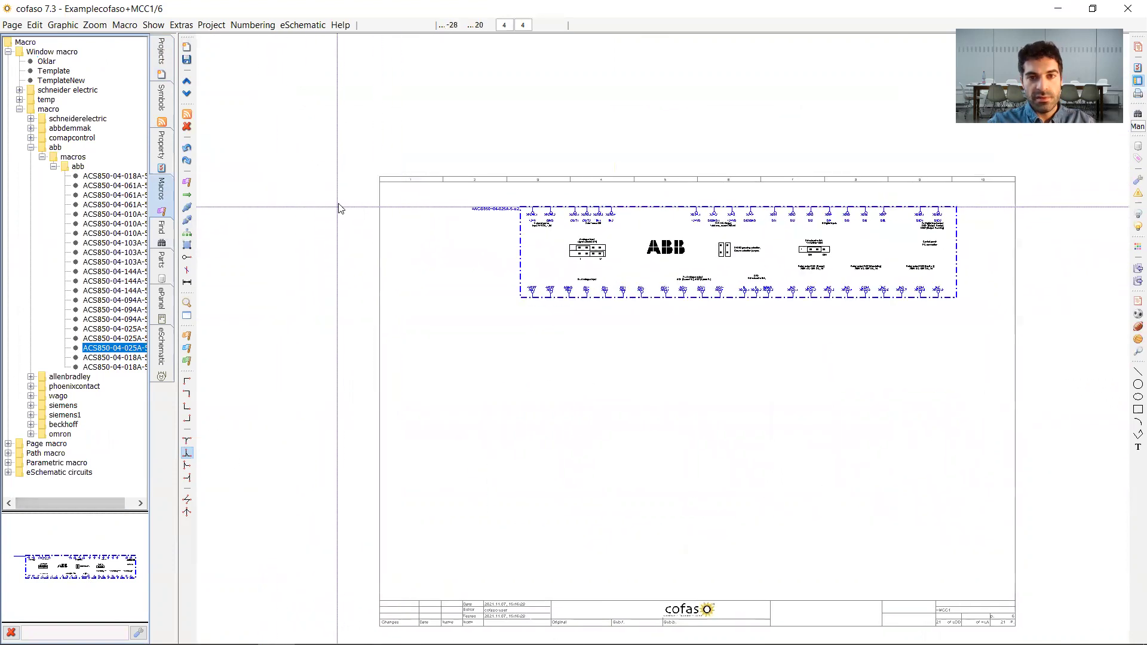
left_click(566, 237)
scroll(705, 251, "up", 2)
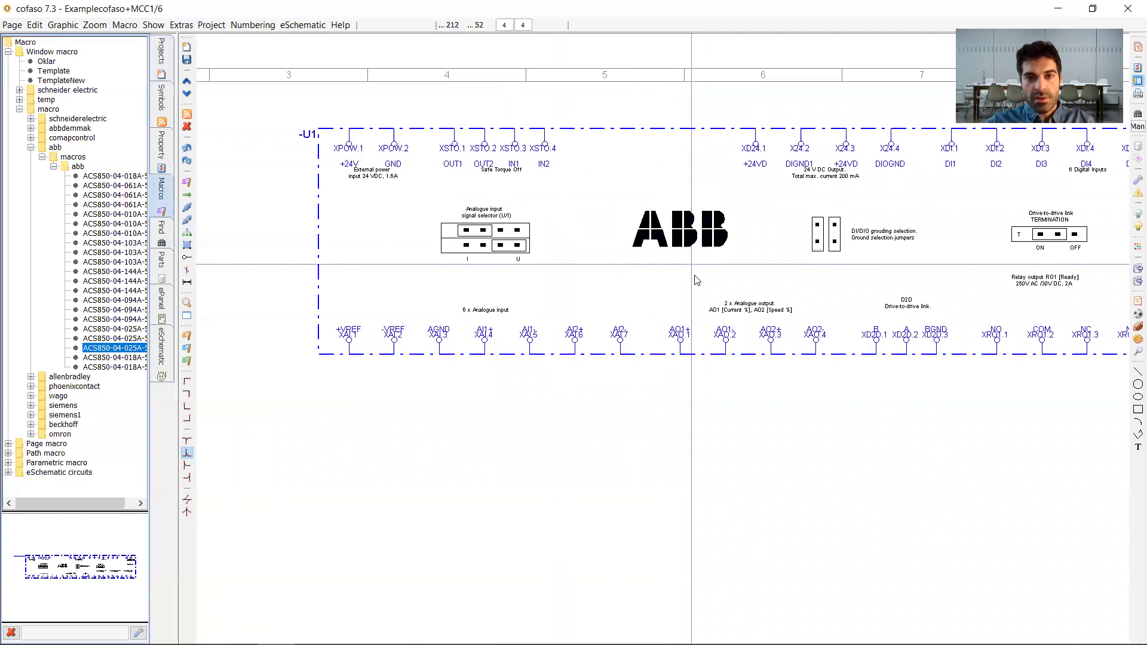
left_click_drag(705, 285, 589, 291)
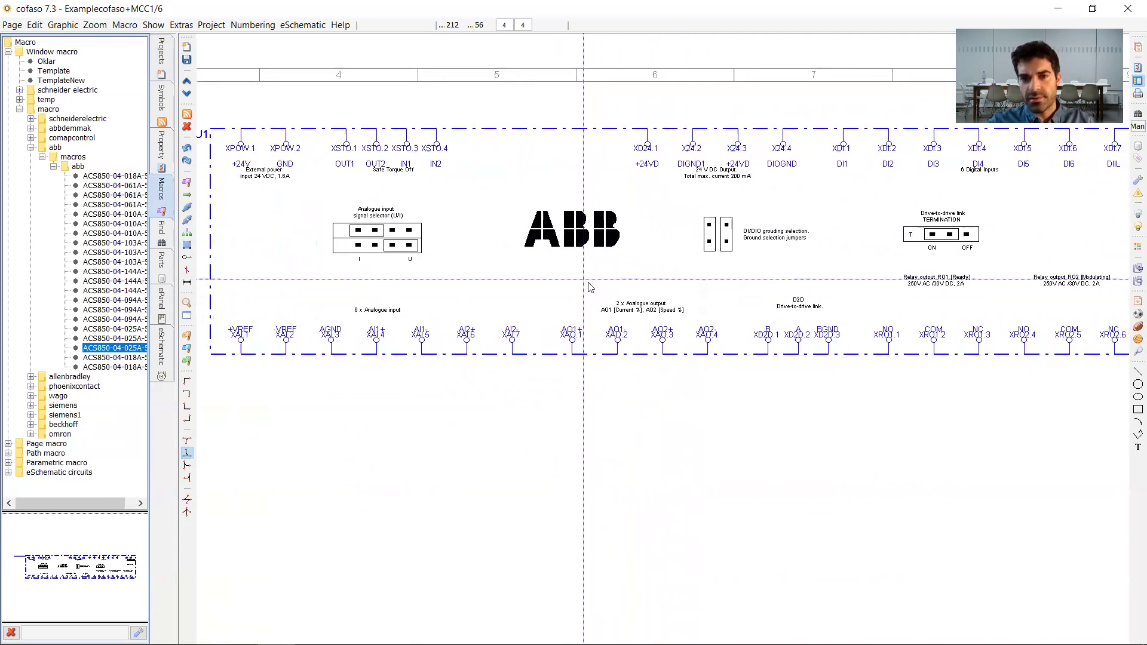
left_click_drag(347, 417, 403, 428)
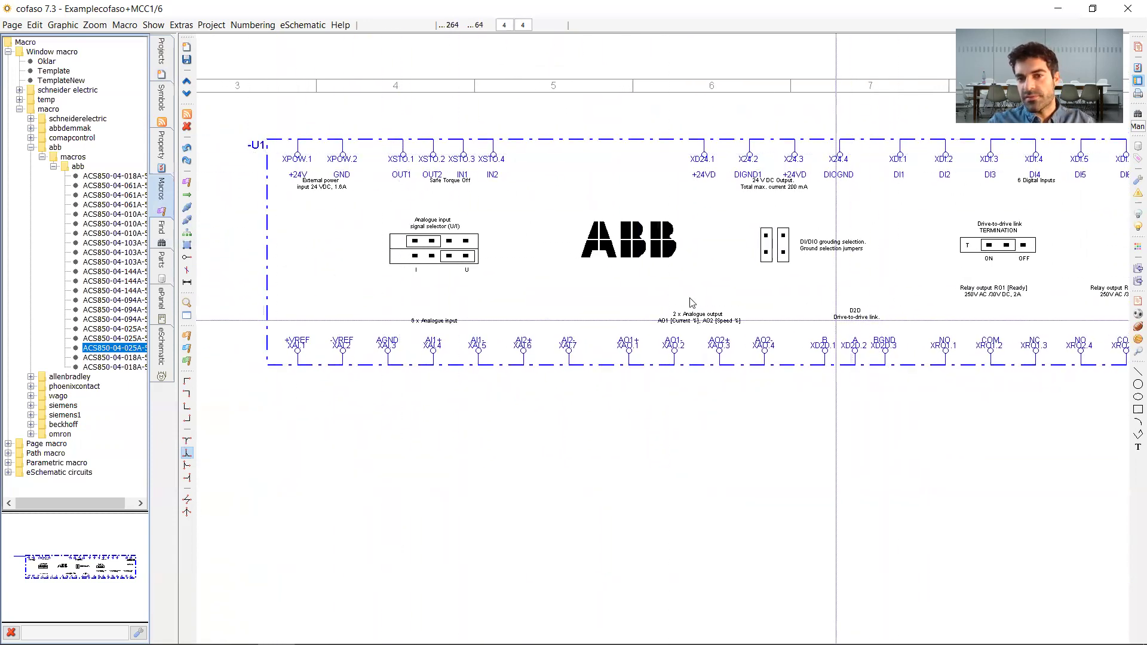
- Check the symbol properties of the placed ABB block for an assigned part number and close them
left_click(272, 140)
double_click(267, 141)
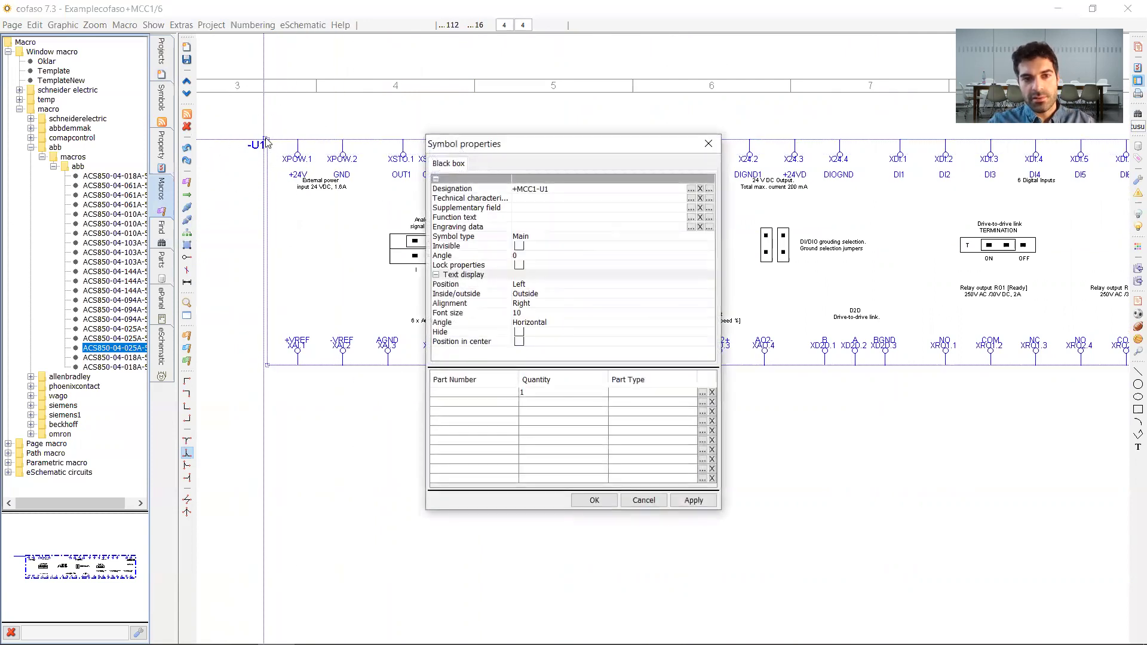
left_click(708, 144)
- Place the ACS850-04-025A macro that also has power and drive terminals below the first ABB block and view its symbol properties
left_click(105, 338)
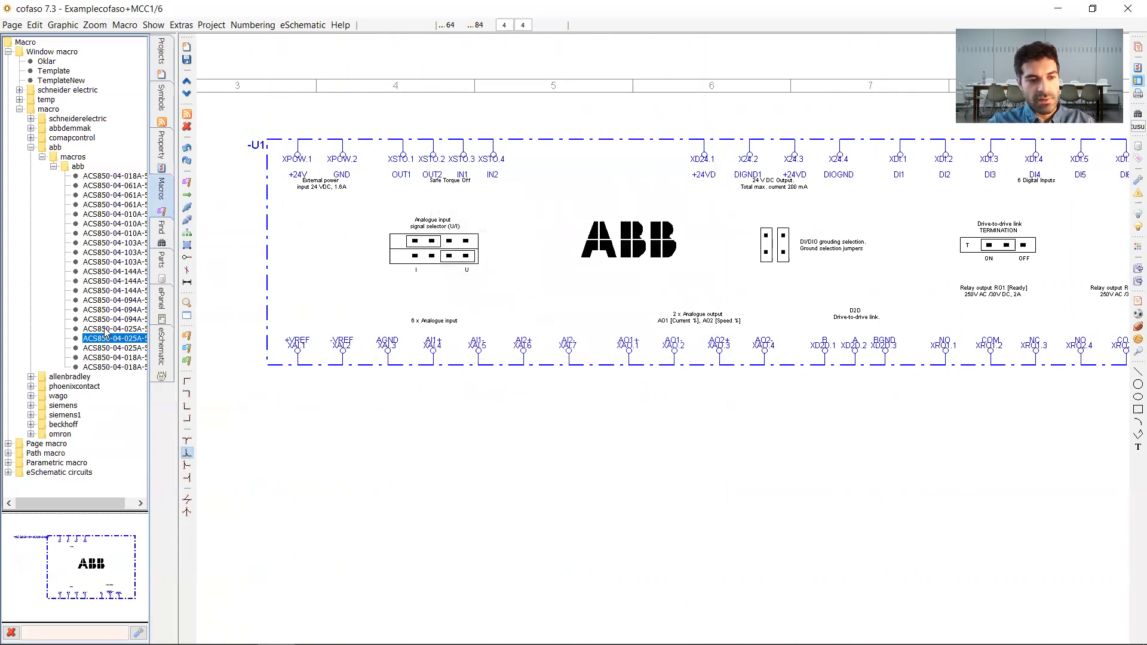
left_click(106, 329)
scroll(363, 401, "down", 3)
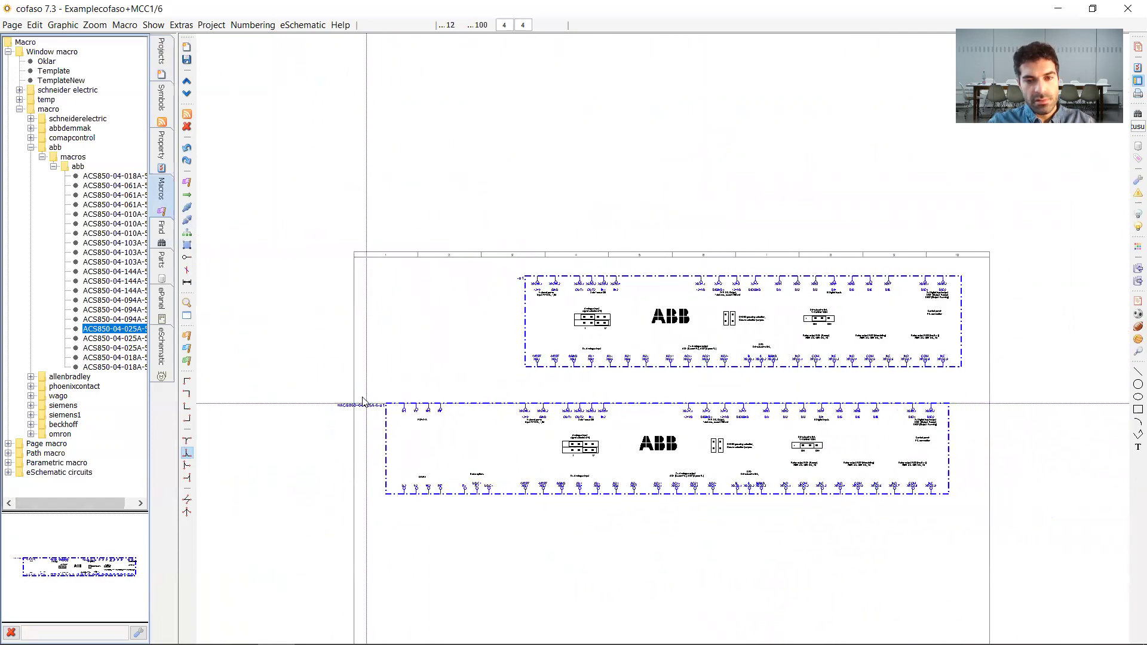
left_click(379, 395)
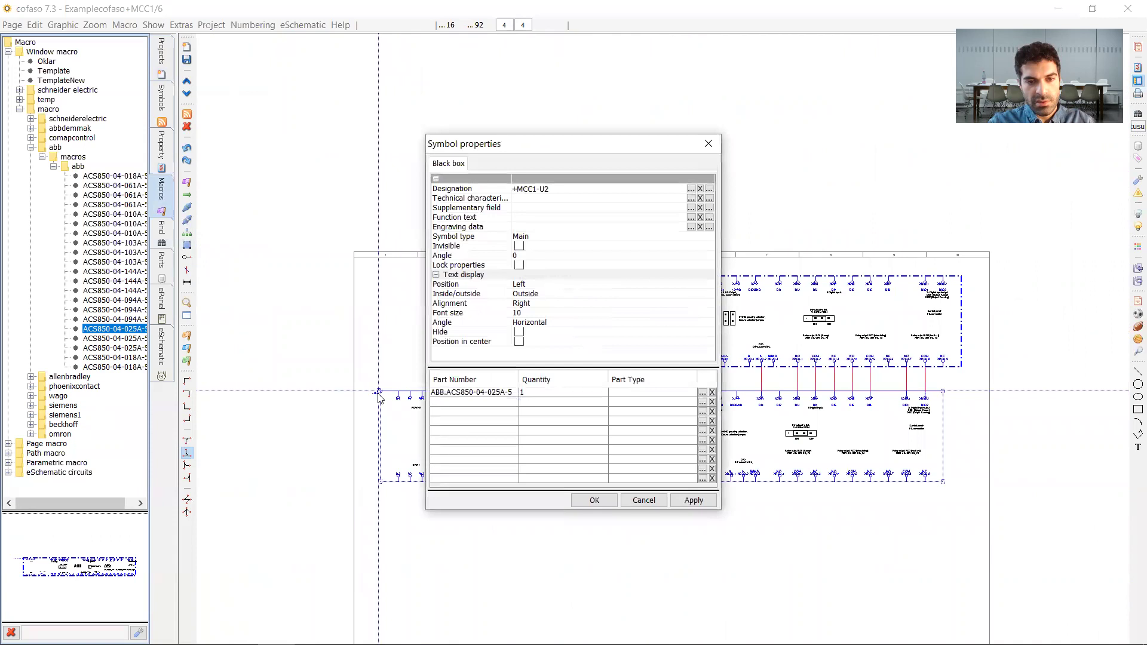
left_click_drag(599, 142, 700, 79)
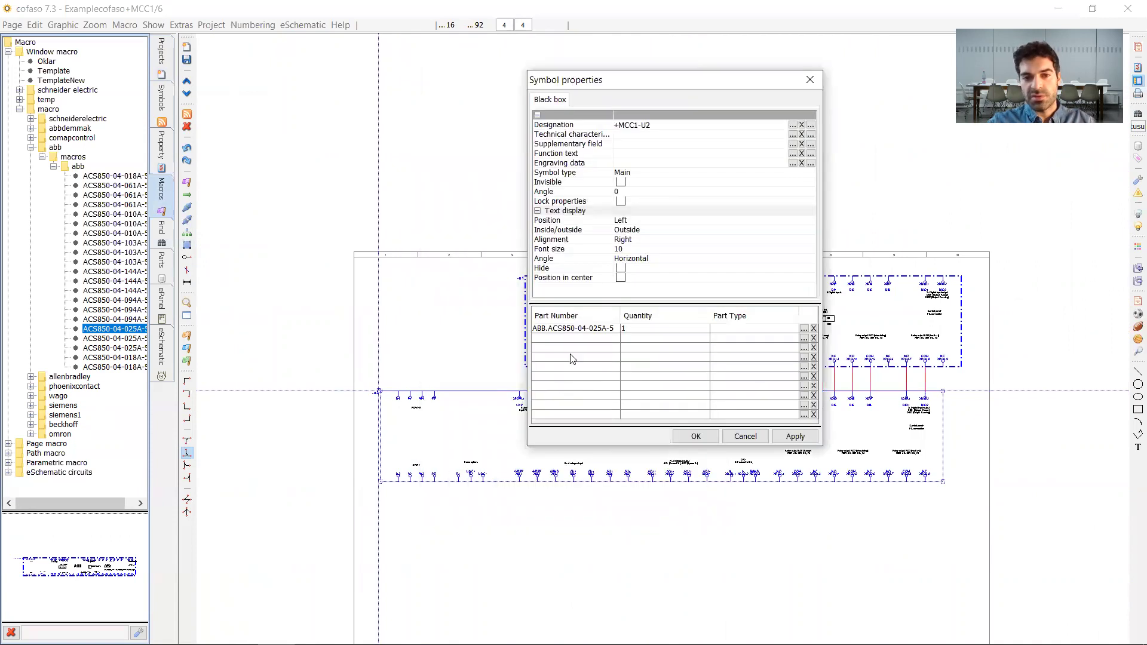
left_click(810, 80)
- Delete the upper ABB block and its connections from page 6
left_click_drag(476, 228, 1003, 383)
key("Delete")
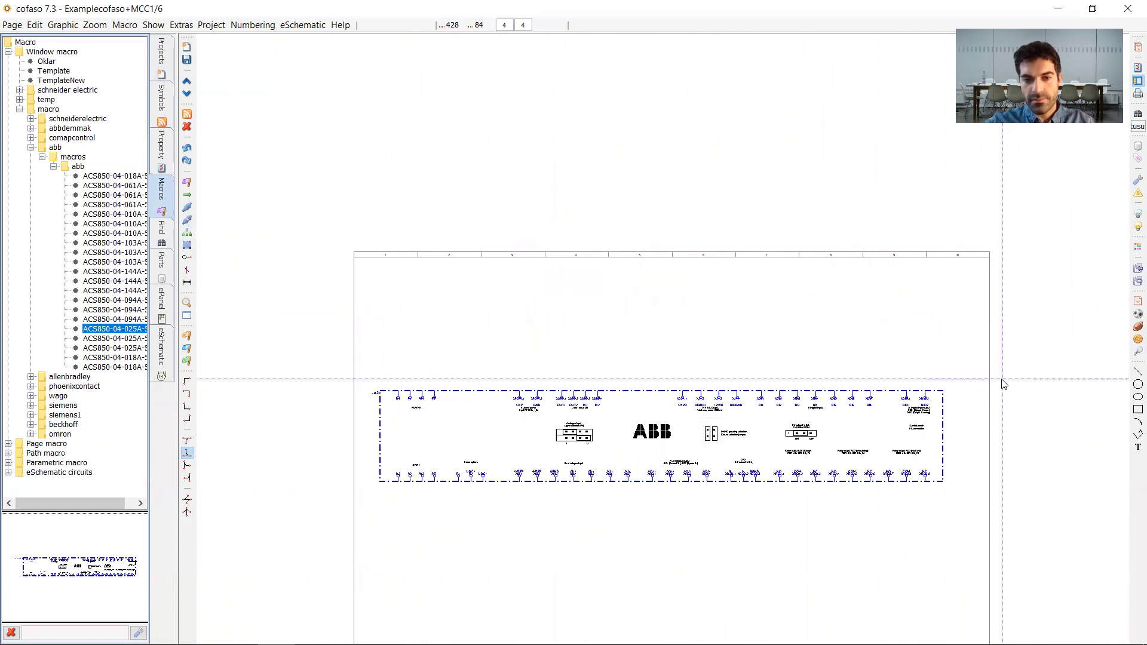
- Review the part number assigned to the remaining ABB drive in its symbol properties
scroll(494, 603, "up", 3)
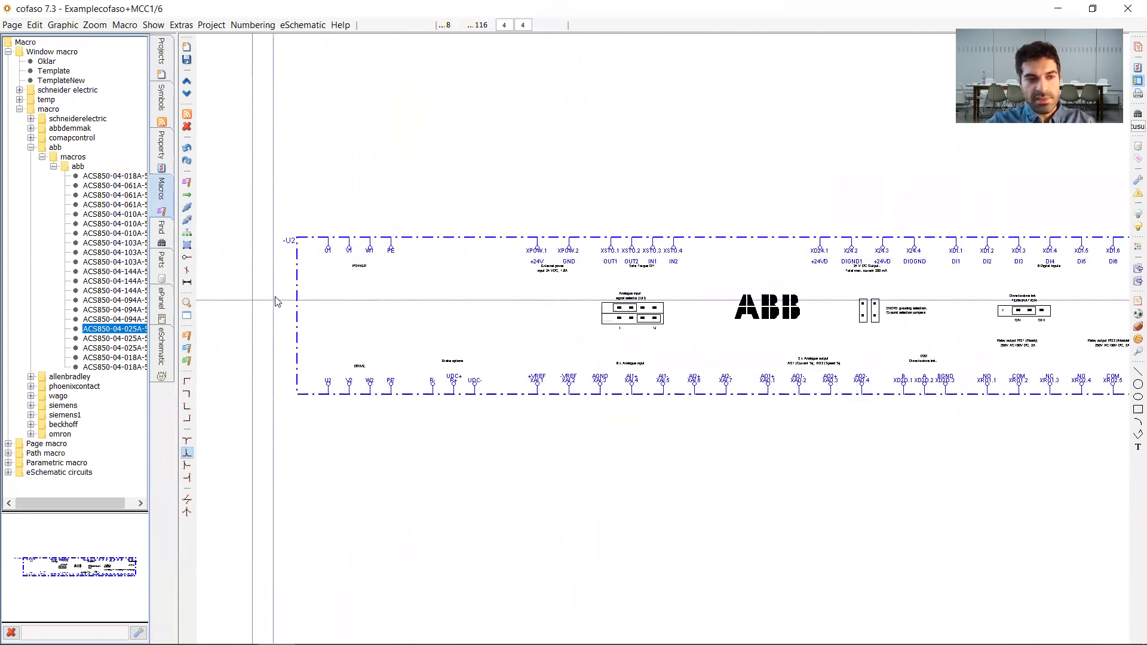
double_click(298, 246)
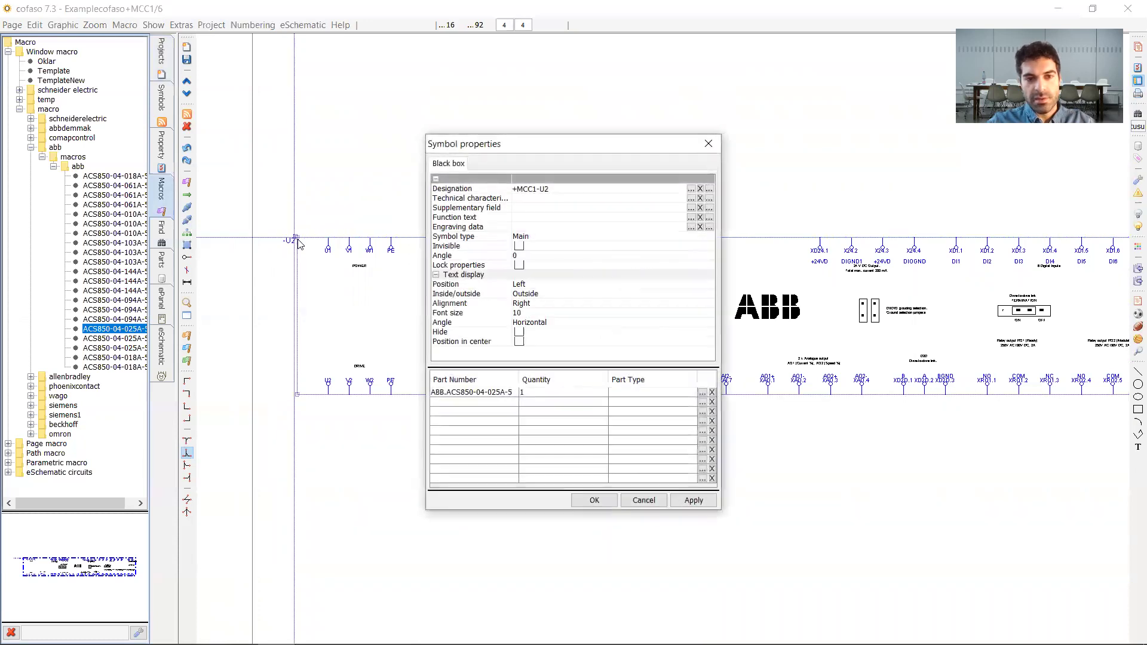
left_click(444, 394)
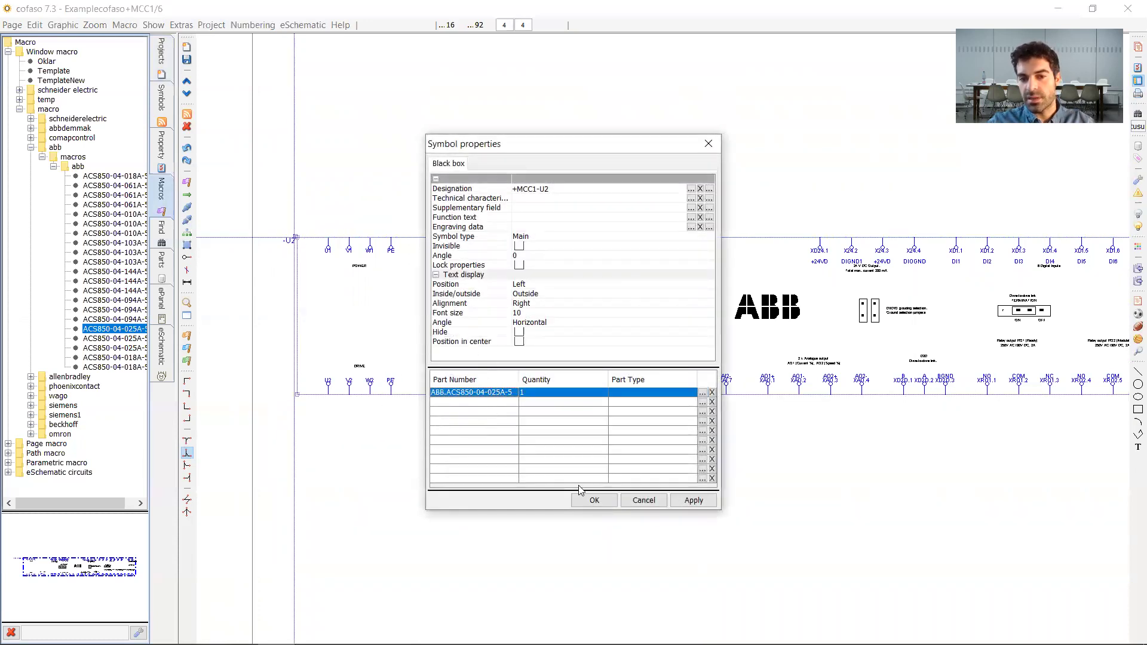
left_click(594, 500)
- Examine the ABB drive's type number in the bill of materials on page 18 and return to Motors page 3
left_click(161, 57)
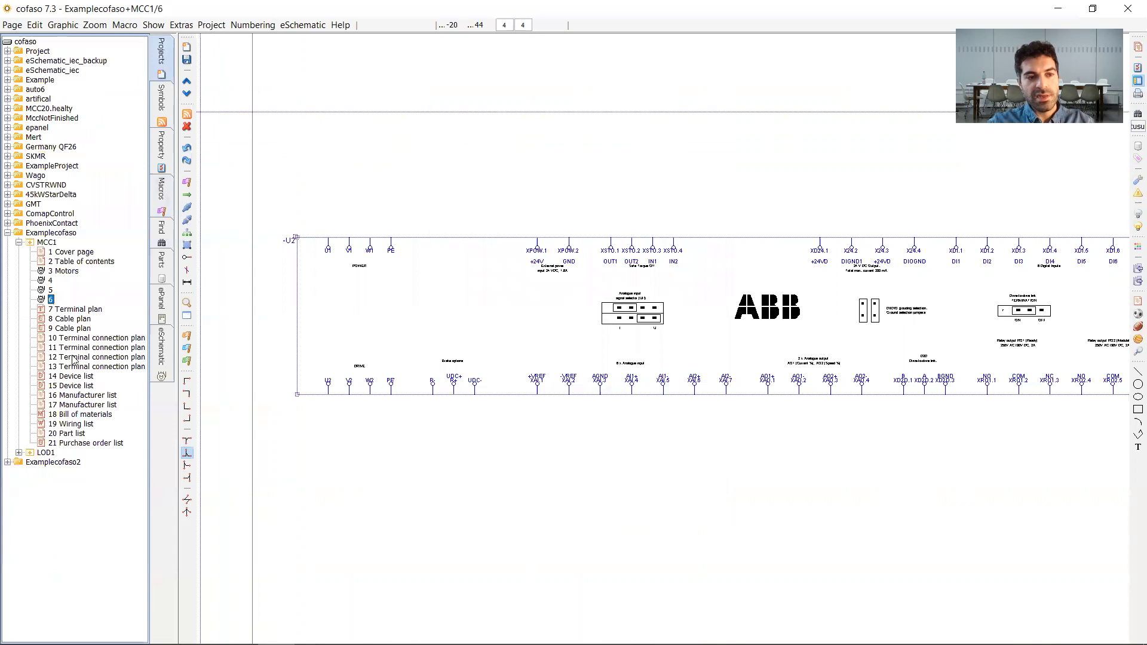
left_click(76, 413)
left_click(543, 342)
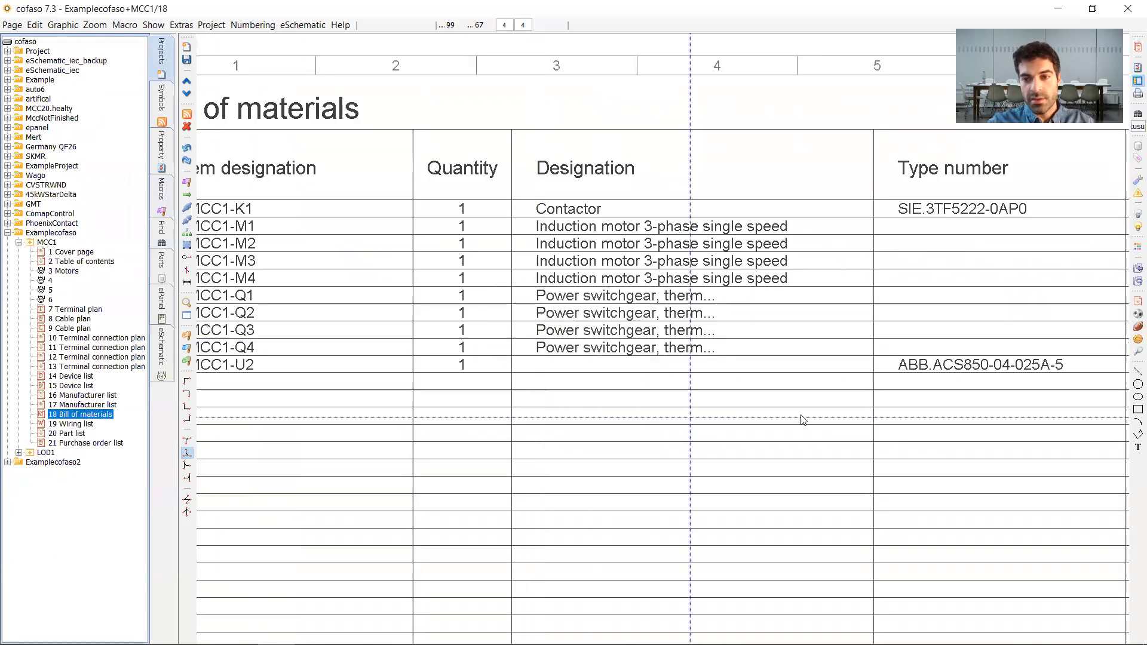
scroll(801, 417, "up", 3)
scroll(638, 362, "up", 3)
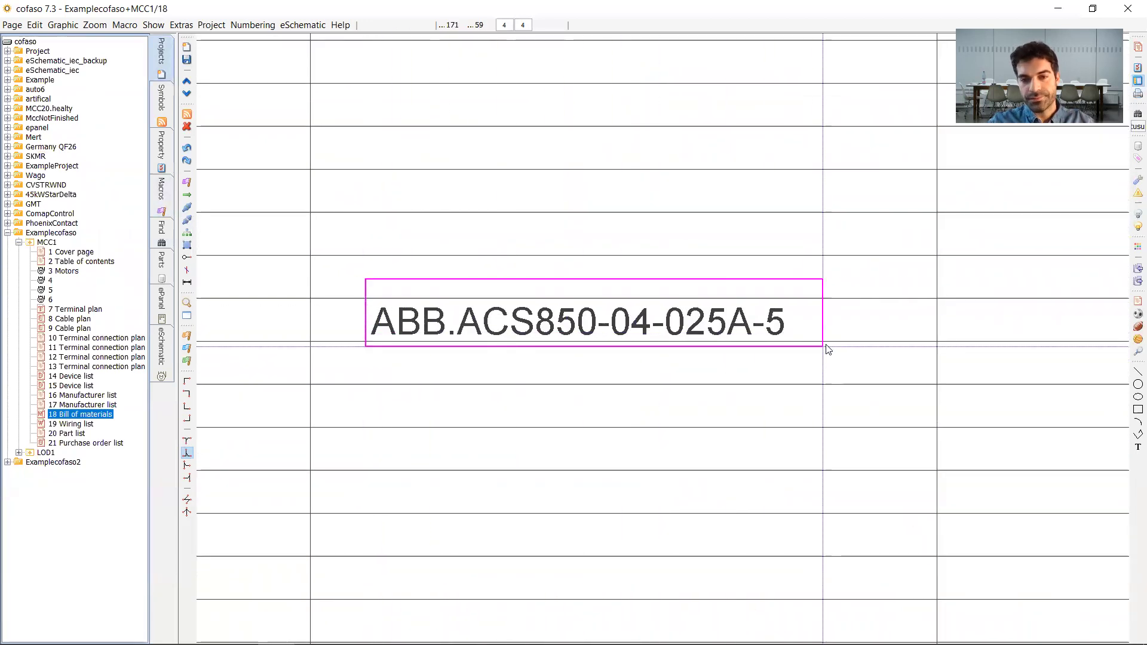
left_click(45, 271)
scroll(500, 289, "down", 3)
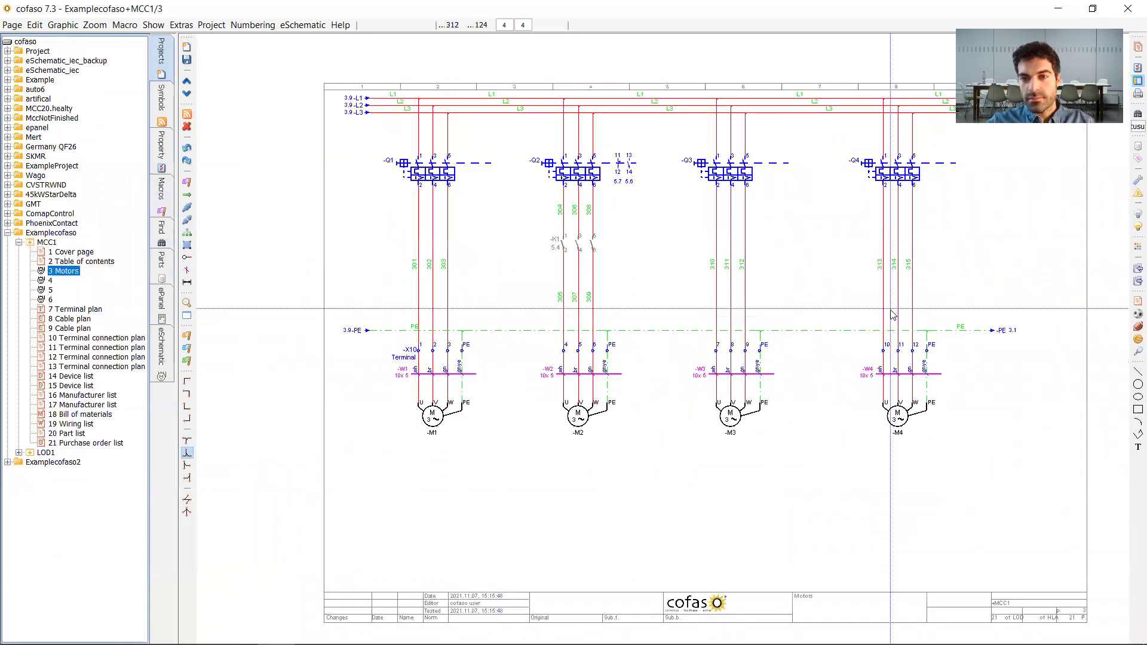